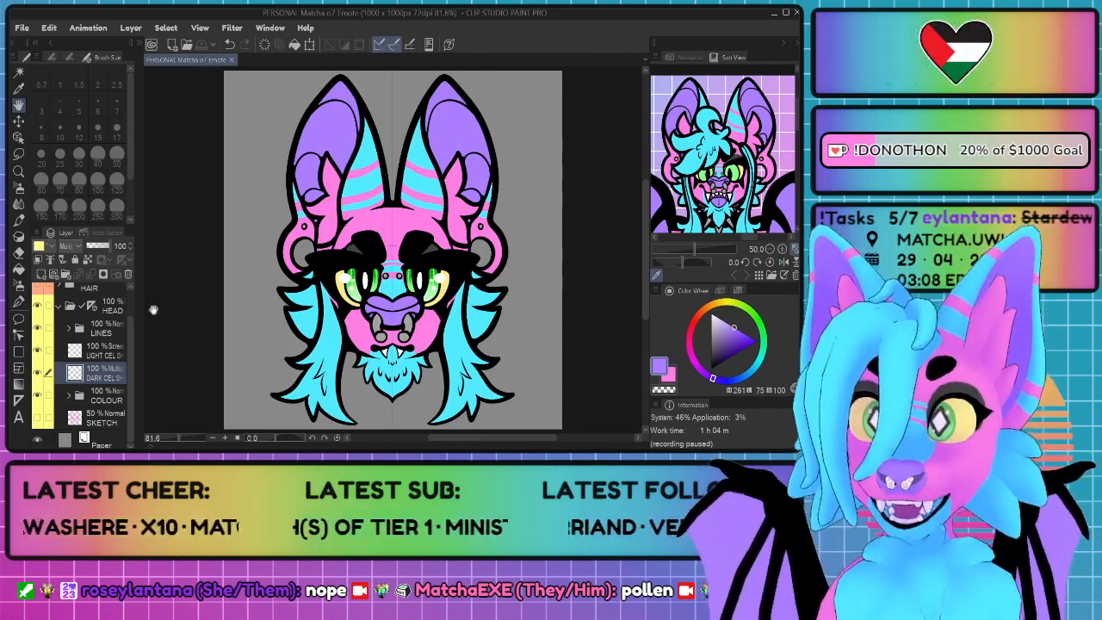
Step: Preview the emote with the HAIR and HAND folders made visible, and hide both folders again
scroll(97, 329, "up", 1)
left_click(37, 315)
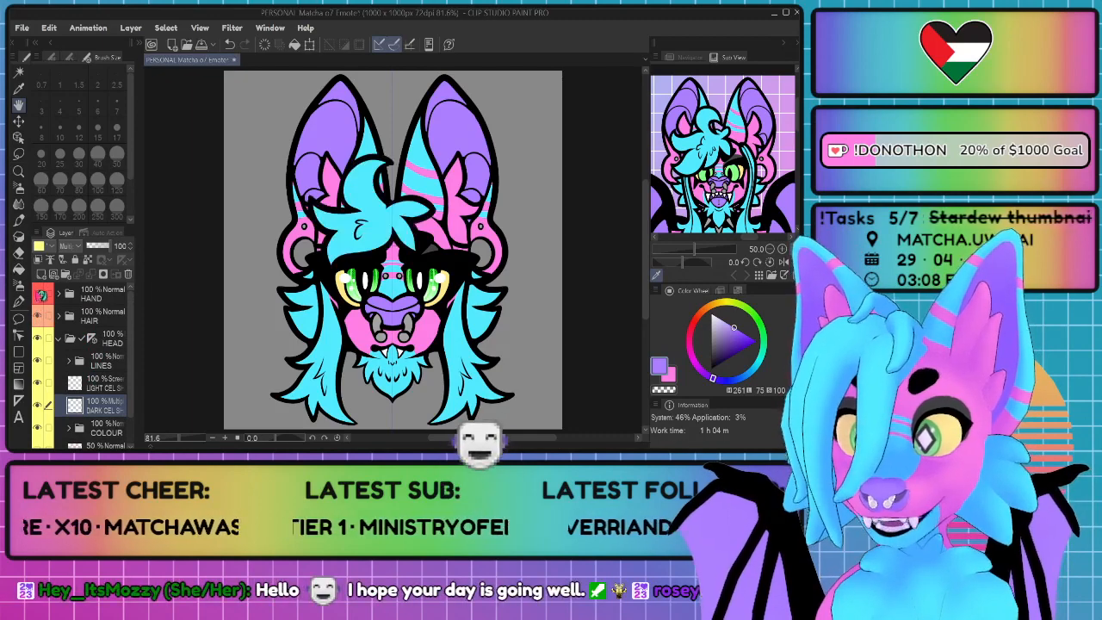
left_click(37, 293)
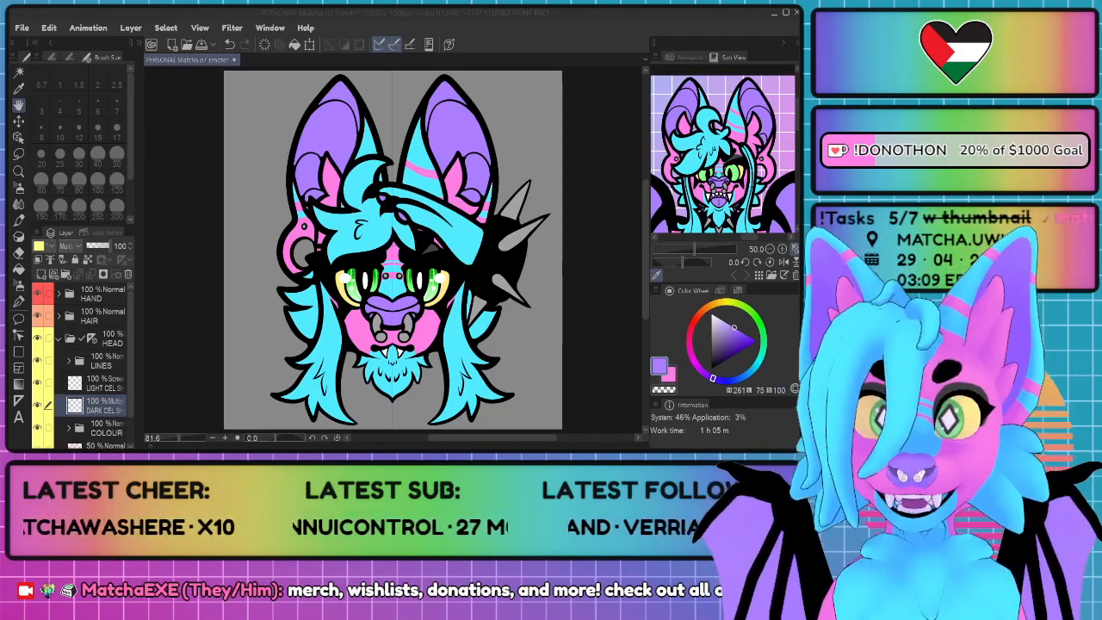
left_click(38, 317)
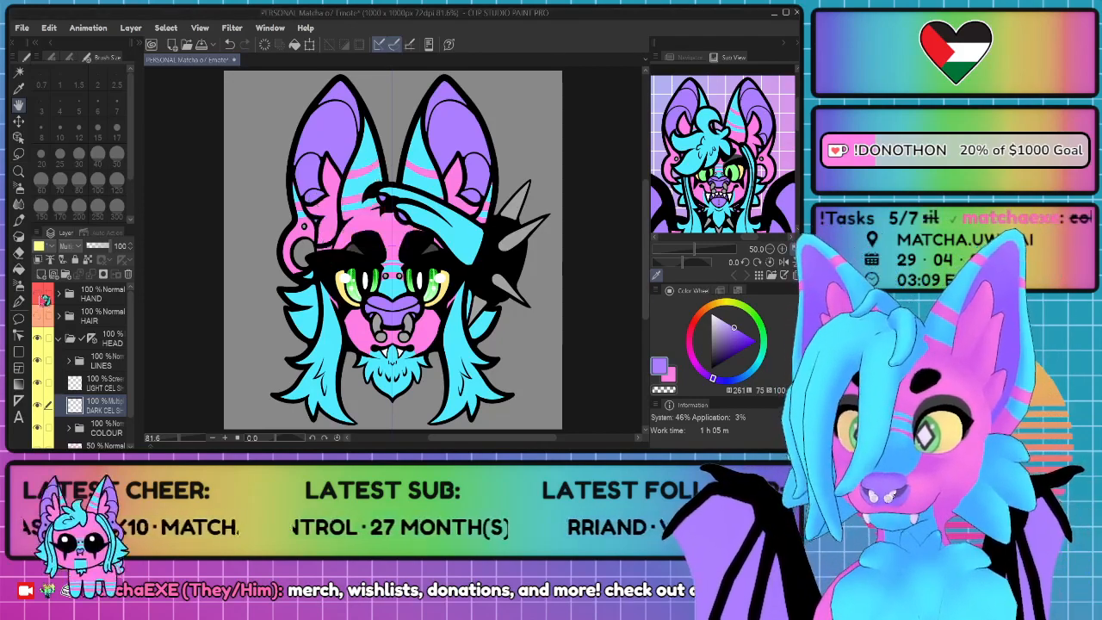
left_click(37, 293)
scroll(68, 352, "down", 1)
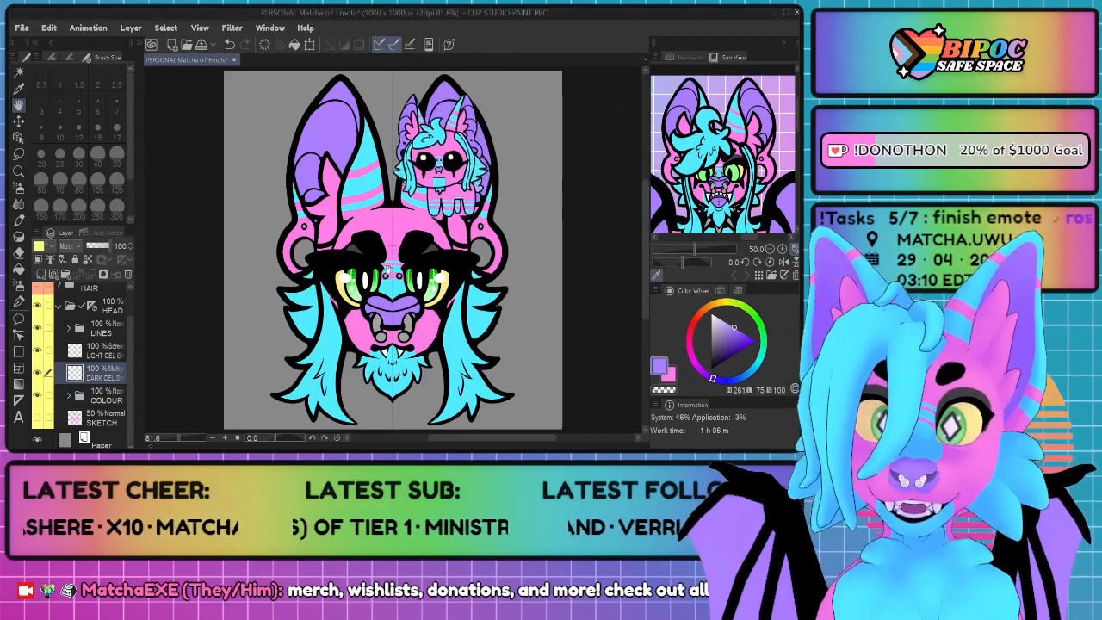
Step: Paint mirrored purple shading on the dark cel shading layer beside the beard's small fur strokes and on its lower side tufts, with brush size 20
scroll(379, 309, "down", 2)
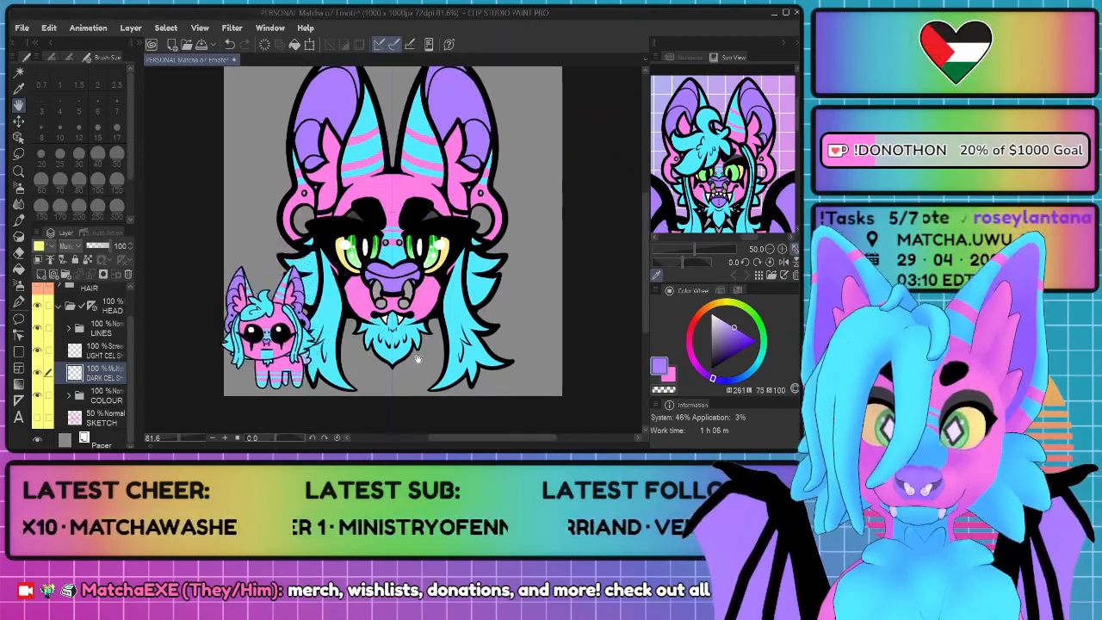
scroll(369, 349, "up", 2)
left_click_drag(381, 343, 365, 342)
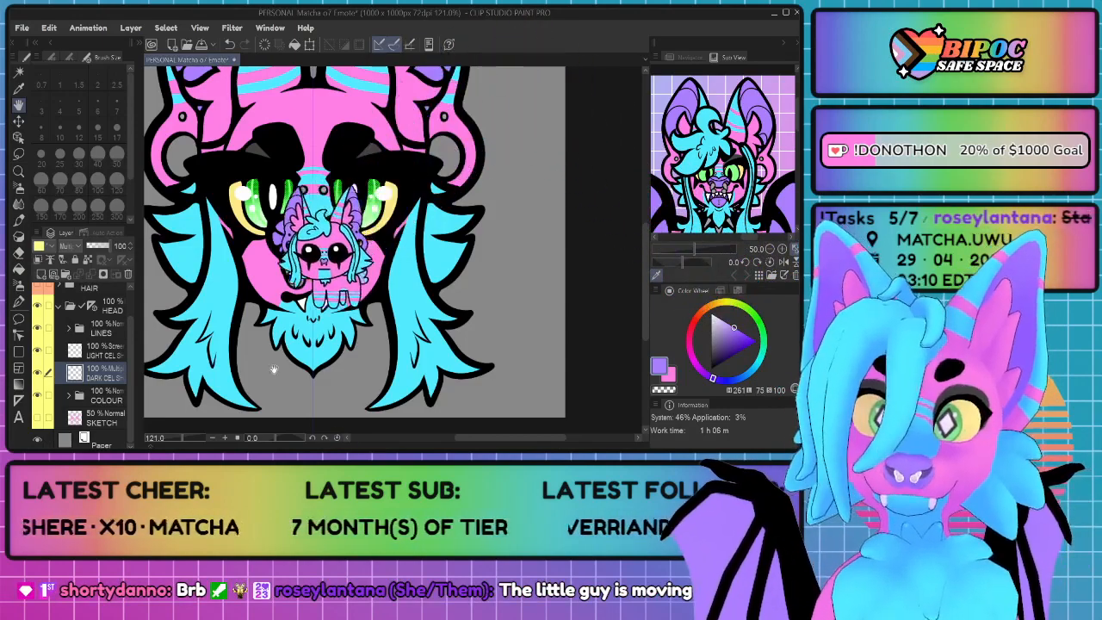
scroll(376, 295, "up", 8)
left_click_drag(340, 299, 369, 306)
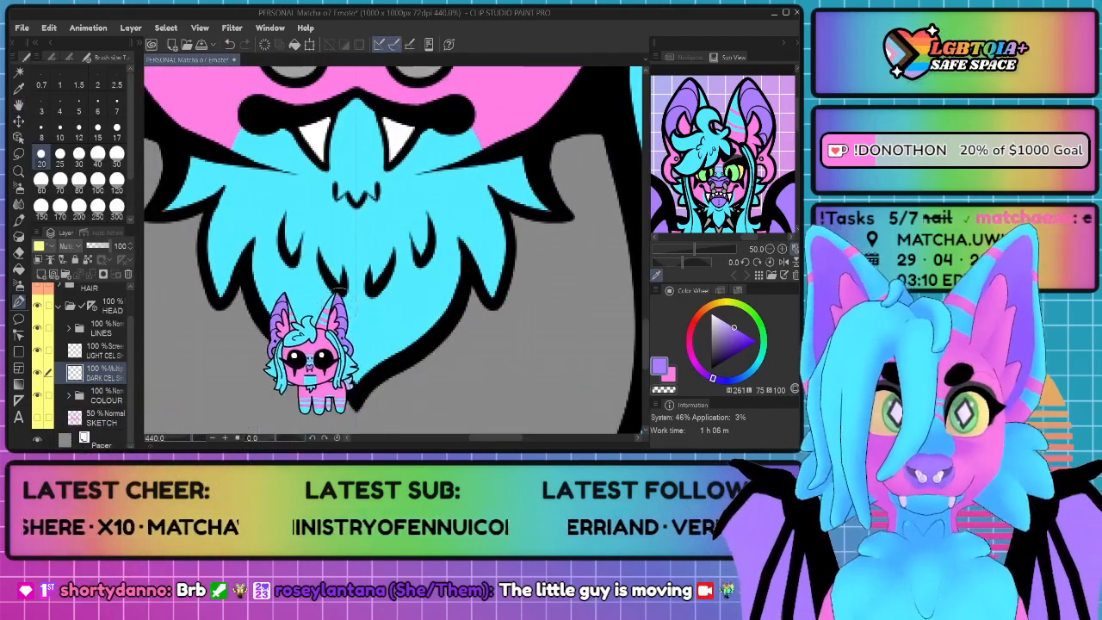
left_click_drag(650, 290, 699, 290)
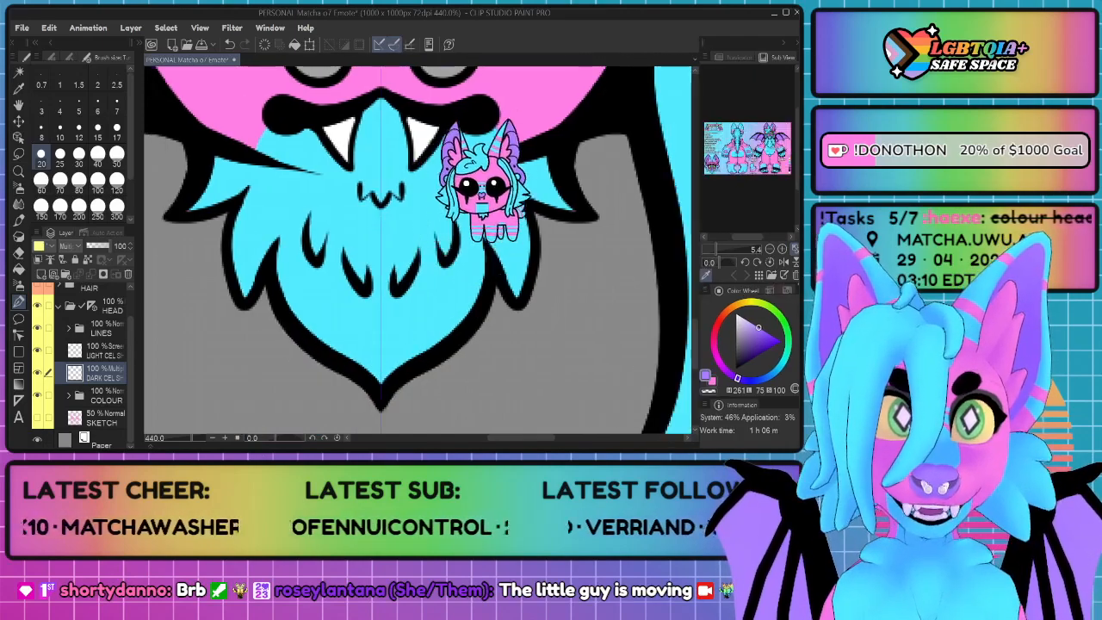
scroll(413, 287, "up", 2)
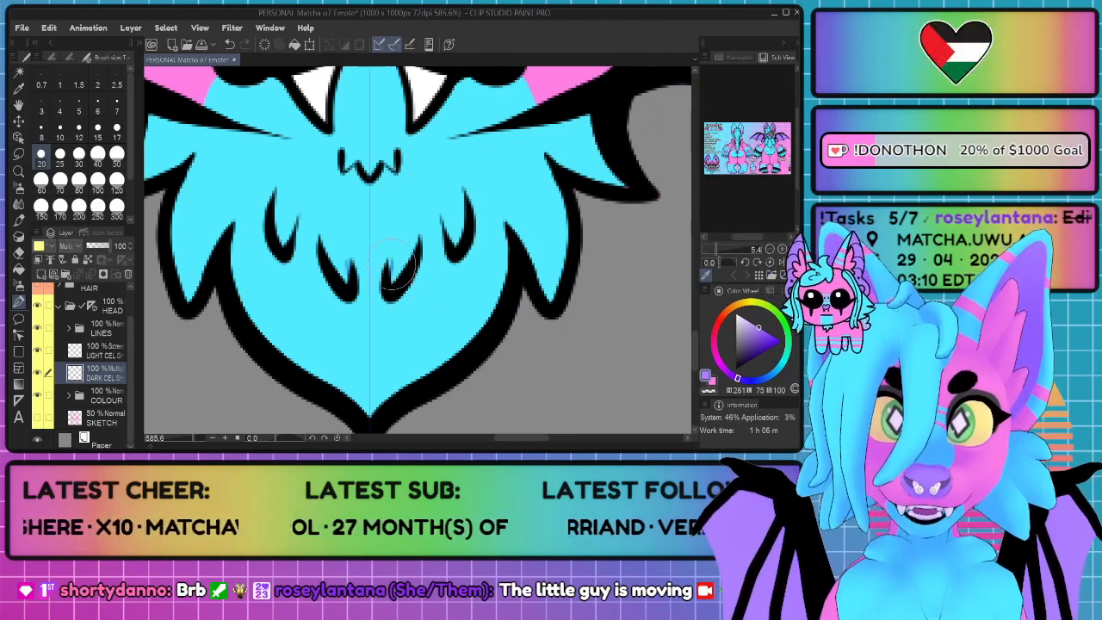
mouse_move(394, 255)
left_mouse_down()
mouse_move(349, 262)
mouse_move(392, 250)
mouse_move(443, 211)
mouse_move(448, 237)
mouse_move(465, 224)
mouse_move(443, 211)
left_mouse_up()
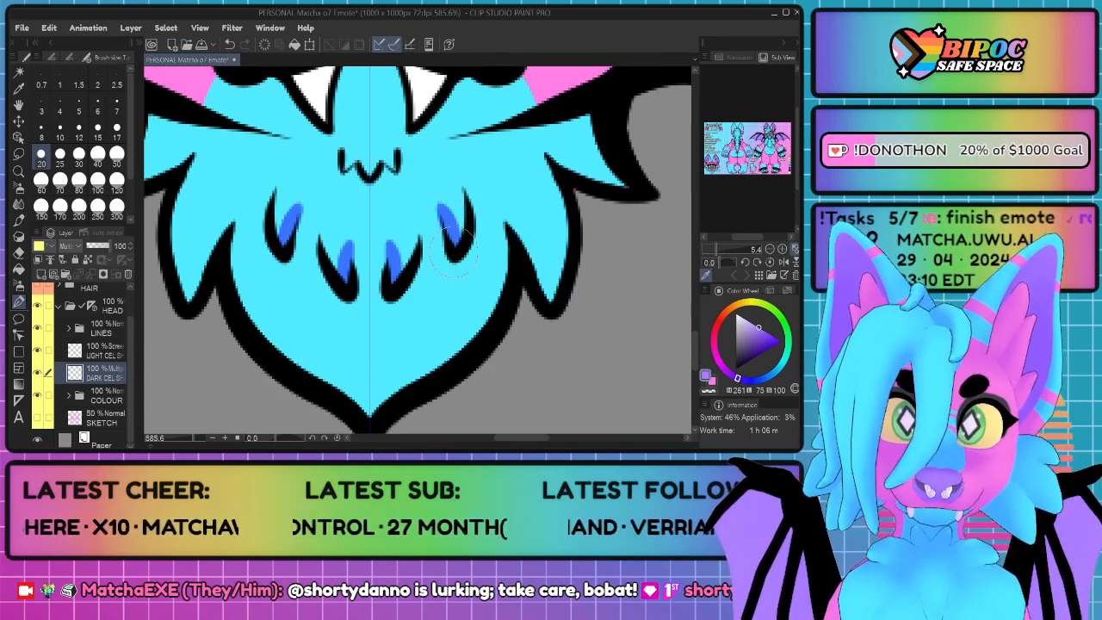
mouse_move(552, 299)
left_mouse_down()
mouse_move(551, 260)
mouse_move(485, 155)
mouse_move(515, 245)
left_mouse_up()
mouse_move(500, 182)
left_mouse_down()
mouse_move(526, 263)
mouse_move(547, 270)
mouse_move(551, 296)
left_mouse_up()
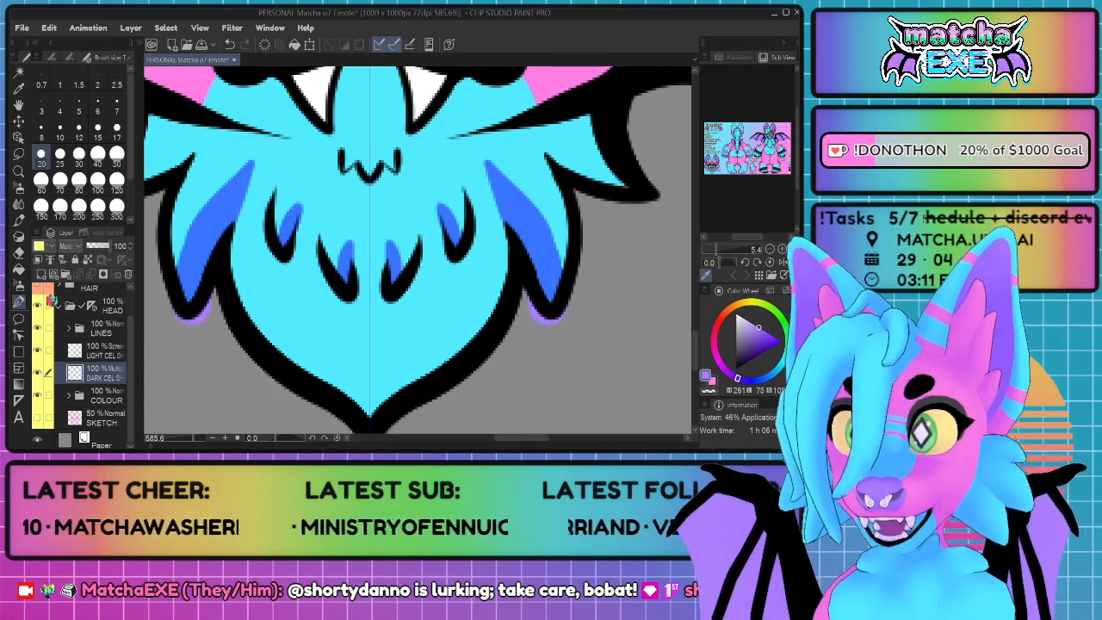
Step: Clip the dark and light cel shading layers in the HEAD folder to the layer below
left_click(40, 273)
left_click(93, 351)
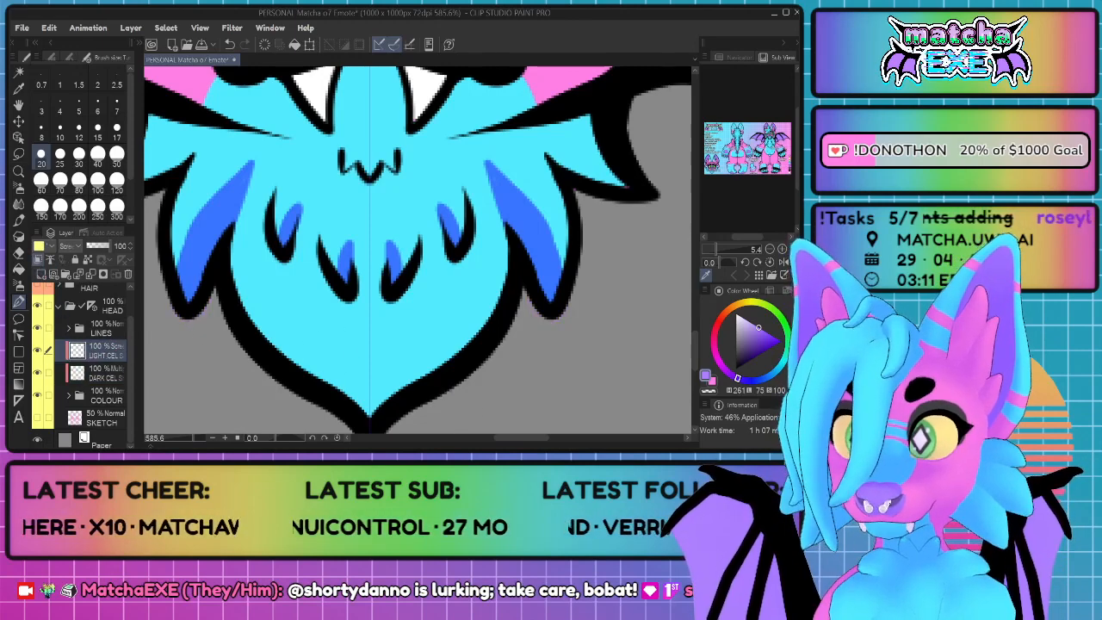
Step: Paint mirrored shading on the beard's uppermost outer tufts on the dark cel shading layer
left_click(109, 377)
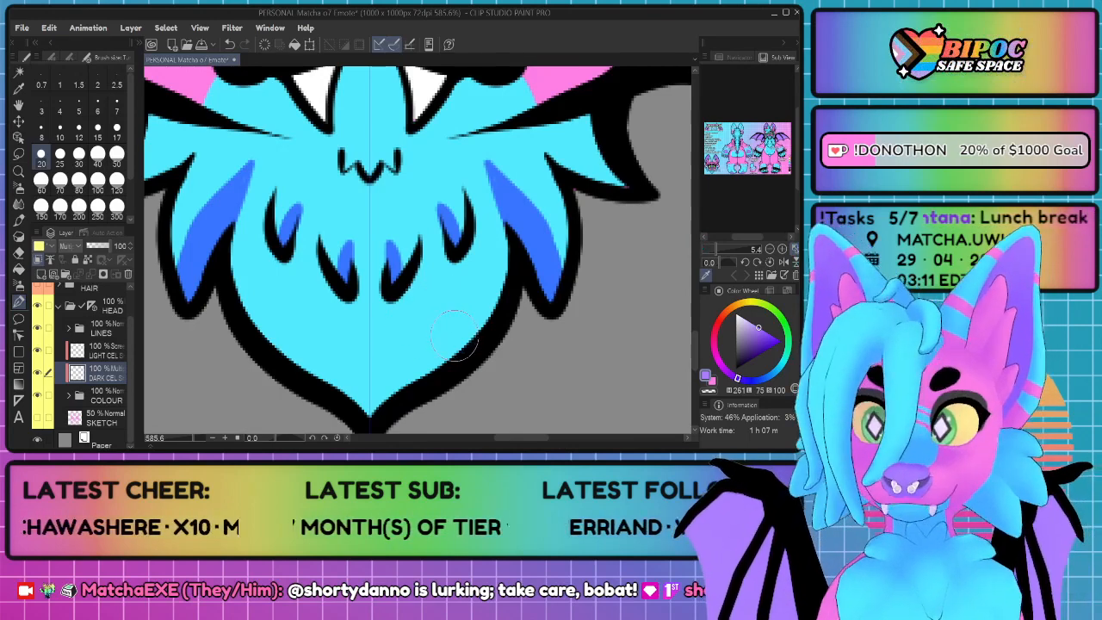
mouse_move(629, 182)
left_mouse_down()
mouse_move(540, 136)
mouse_move(553, 157)
mouse_move(593, 177)
mouse_move(545, 148)
mouse_move(570, 168)
mouse_move(542, 139)
mouse_move(590, 176)
mouse_move(624, 184)
left_mouse_up()
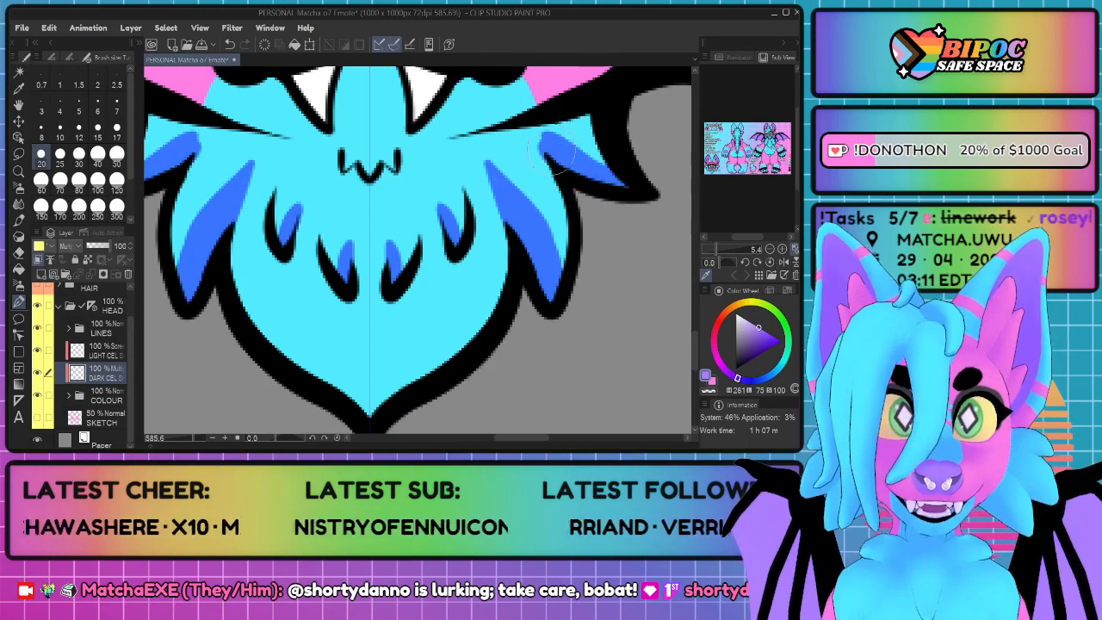
mouse_move(544, 134)
left_mouse_down()
mouse_move(551, 180)
mouse_move(527, 135)
mouse_move(567, 132)
mouse_move(603, 148)
left_mouse_up()
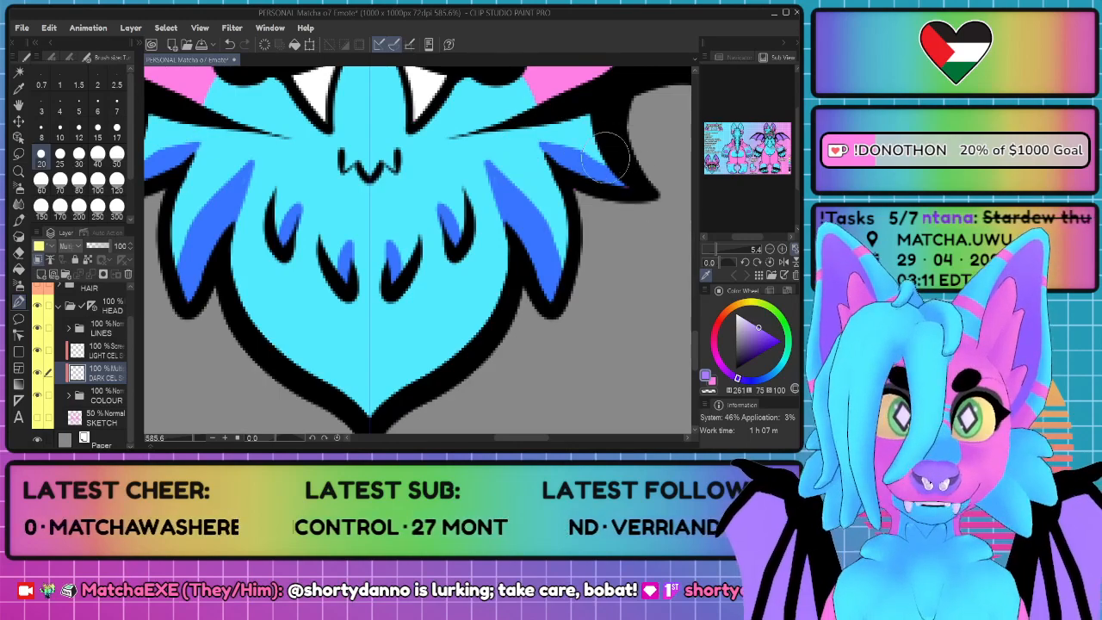
Step: Shade the inside of both fangs and the small fur mark just below the mouth on the dark cel shading layer
scroll(497, 252, "down", 6)
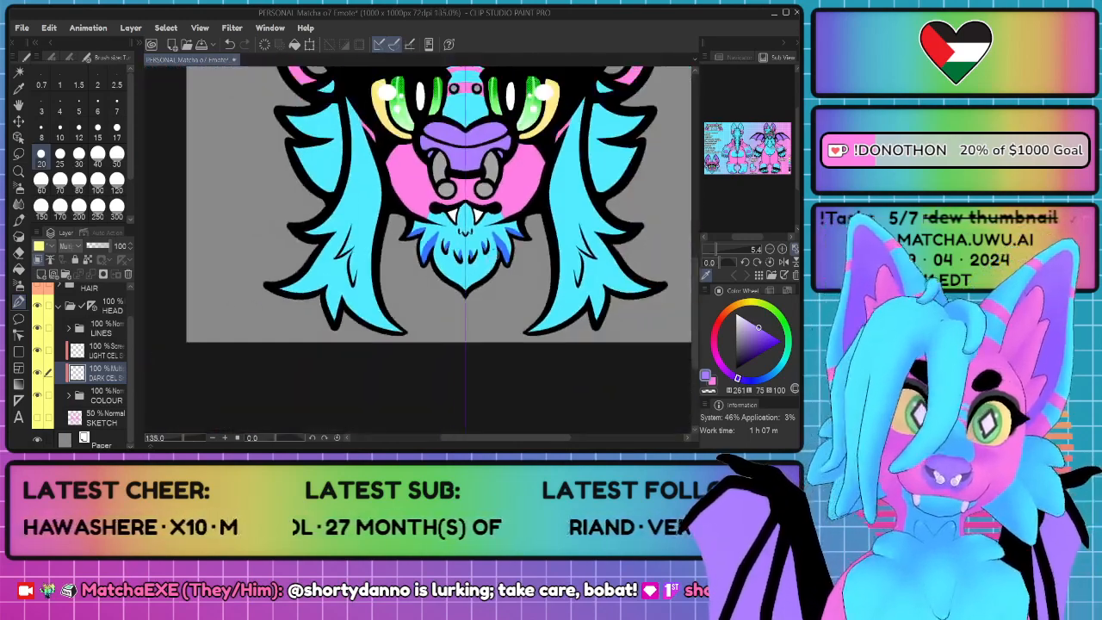
scroll(501, 262, "down", 3)
scroll(626, 232, "up", 3)
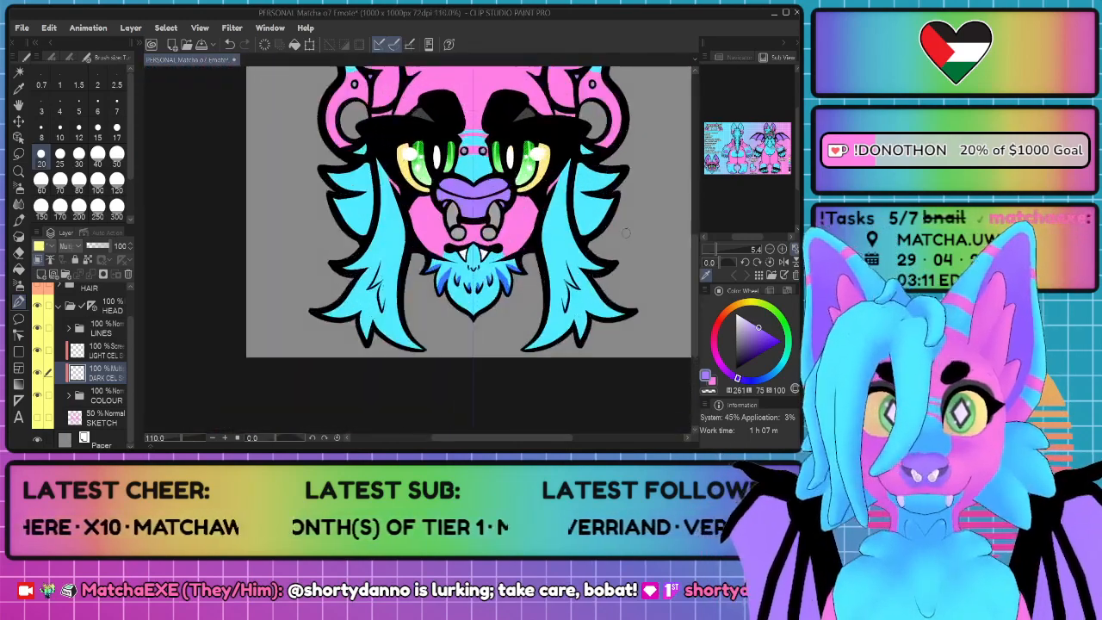
scroll(626, 233, "up", 5)
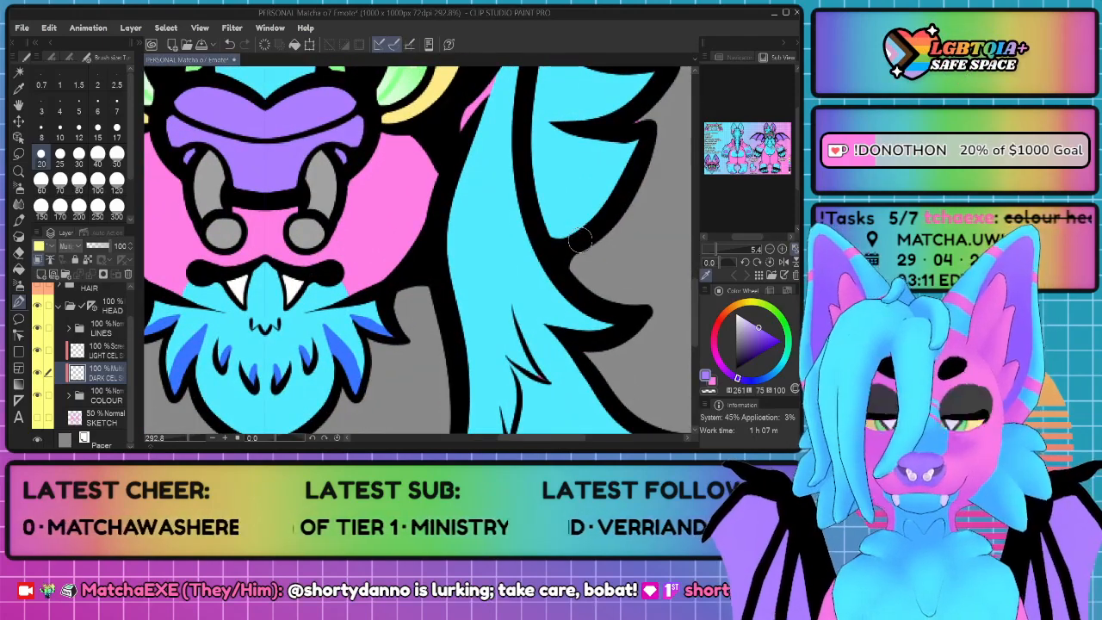
scroll(387, 206, "up", 5)
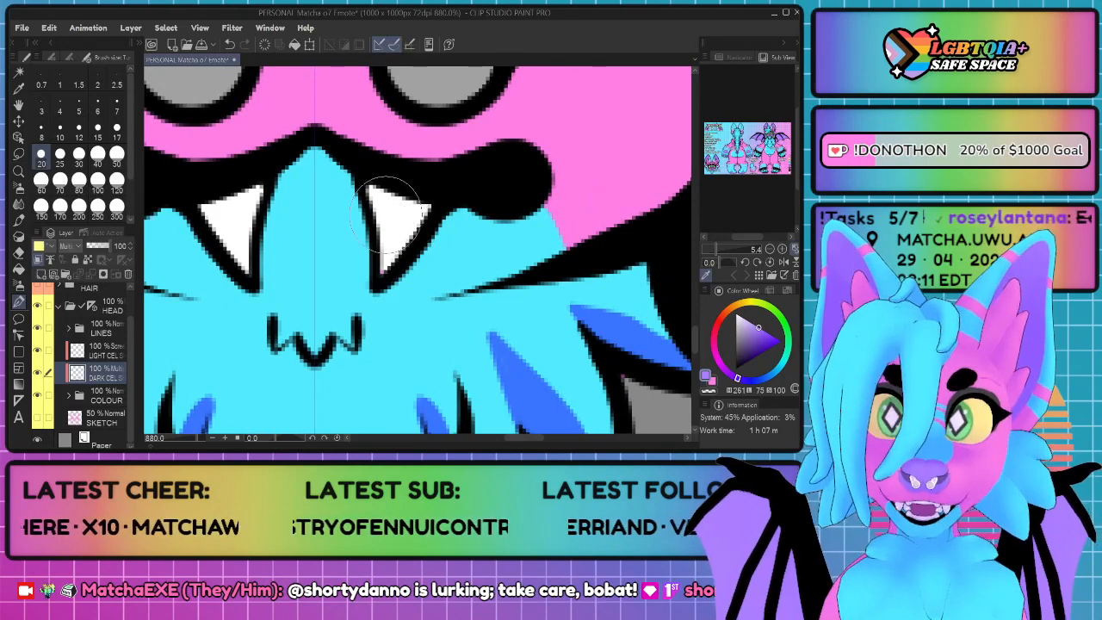
mouse_move(384, 212)
left_mouse_down()
mouse_move(390, 250)
mouse_move(390, 204)
mouse_move(390, 250)
mouse_move(397, 214)
mouse_move(381, 198)
mouse_move(378, 286)
mouse_move(405, 209)
mouse_move(400, 247)
mouse_move(378, 282)
mouse_move(397, 200)
mouse_move(385, 249)
left_mouse_up()
key("ctrl+z")
key("ctrl+z")
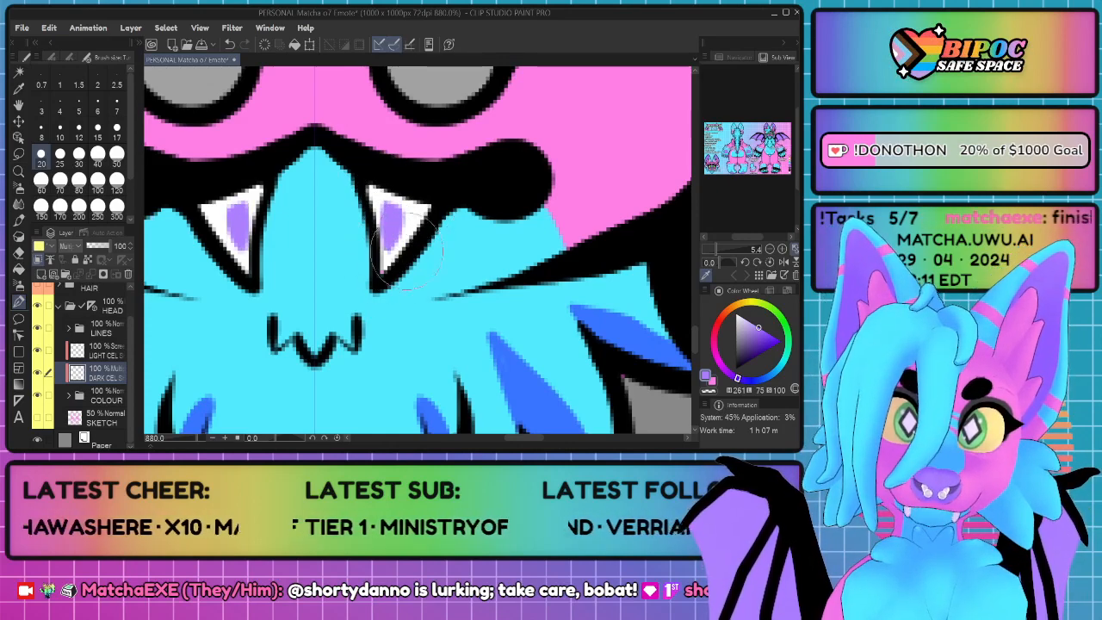
left_click_drag(374, 205, 379, 259)
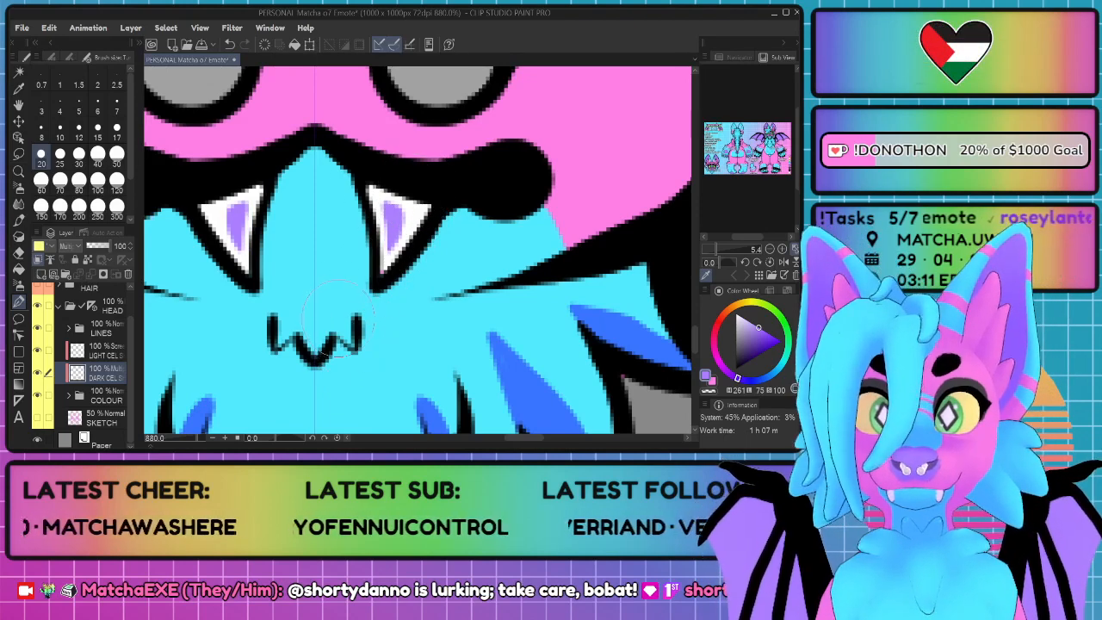
mouse_move(353, 340)
left_mouse_down()
mouse_move(333, 314)
mouse_move(342, 336)
mouse_move(344, 310)
mouse_move(320, 357)
mouse_move(331, 280)
left_mouse_up()
key("ctrl+z")
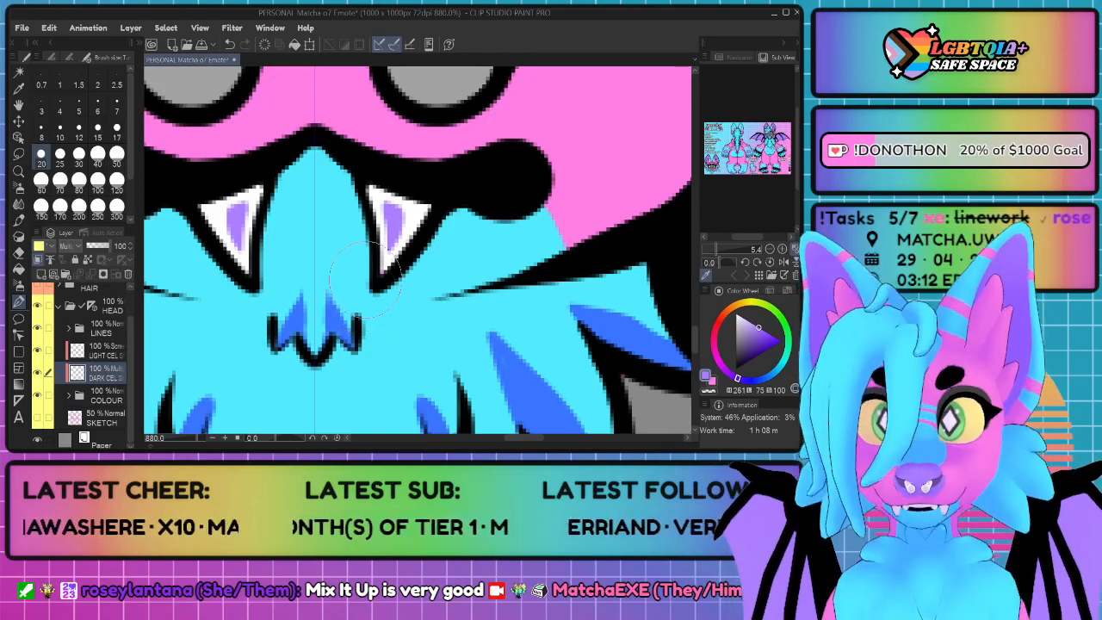
Step: Paint a curved band of shading along the outer edge of the pink cheeks
scroll(473, 261, "down", 8)
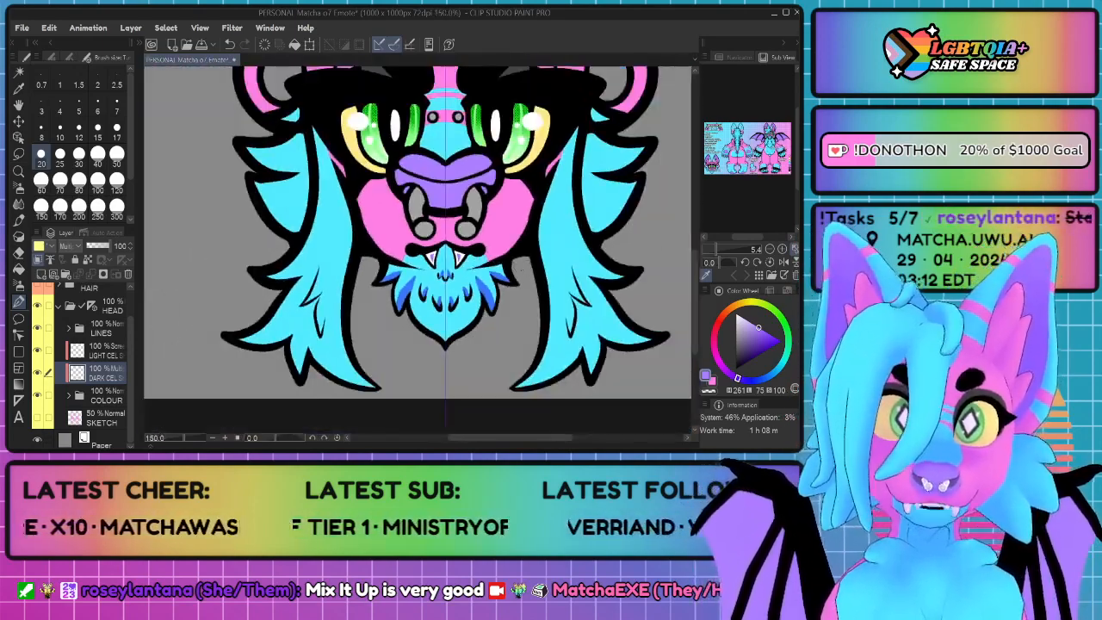
left_click_drag(514, 275, 398, 290)
scroll(417, 268, "up", 4)
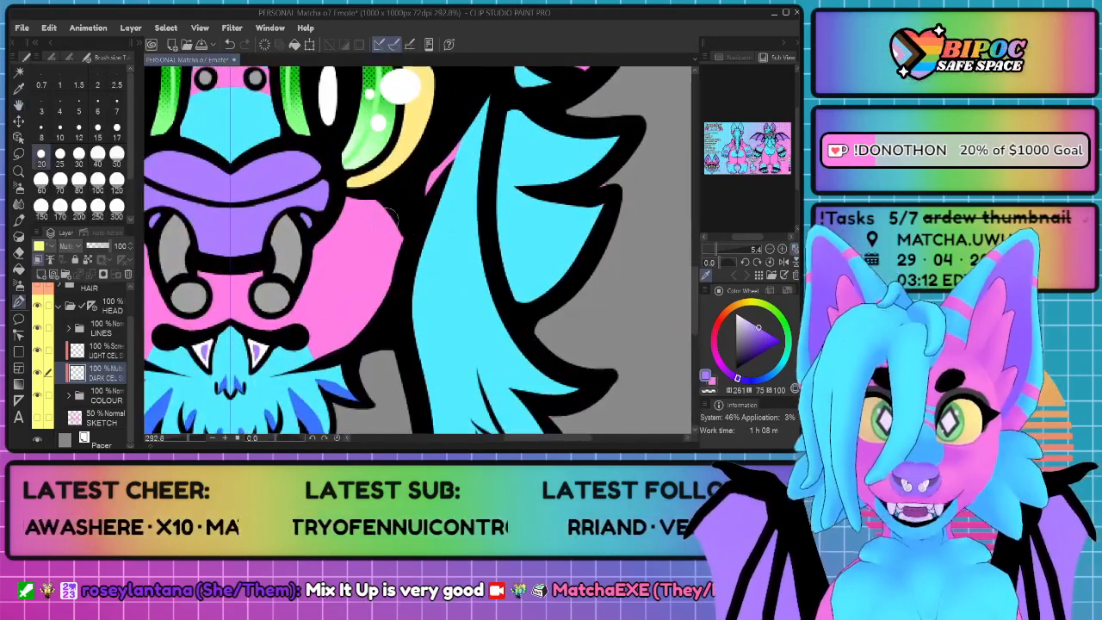
left_click_drag(430, 192, 383, 330)
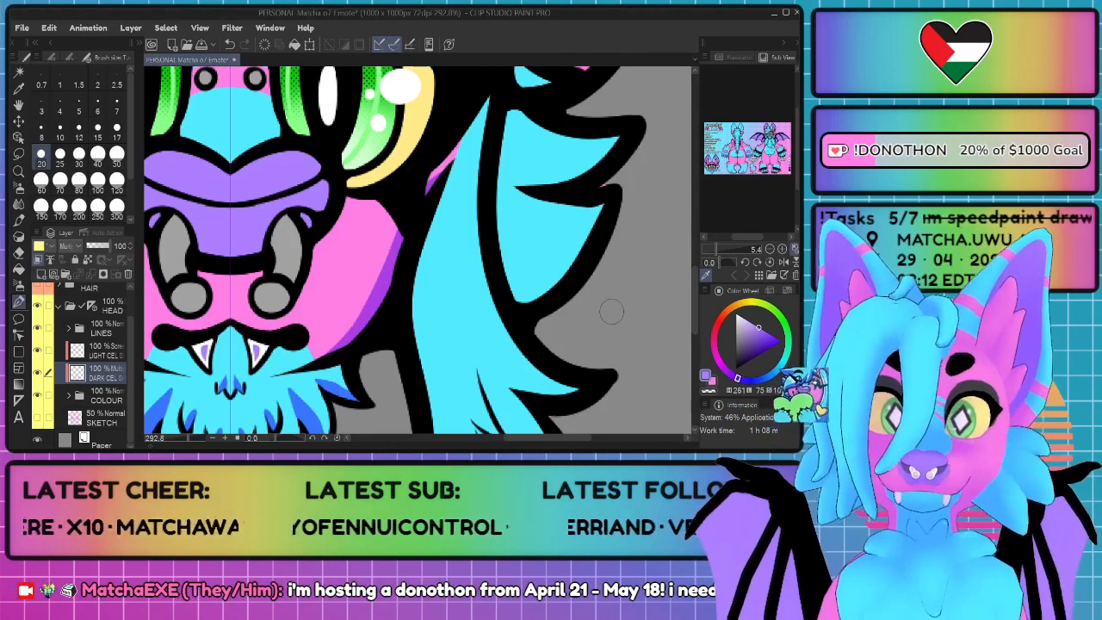
Step: Shade the lower edge of the long inner tip at the bottom of the side fur
scroll(409, 260, "down", 5)
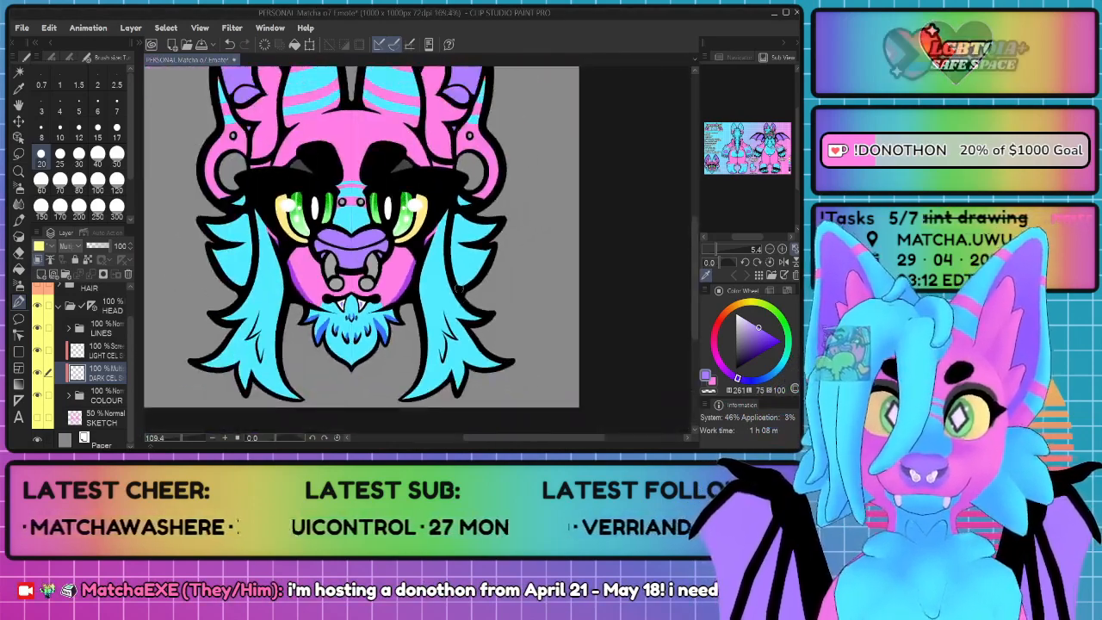
left_click_drag(499, 334, 482, 300)
scroll(448, 293, "up", 4)
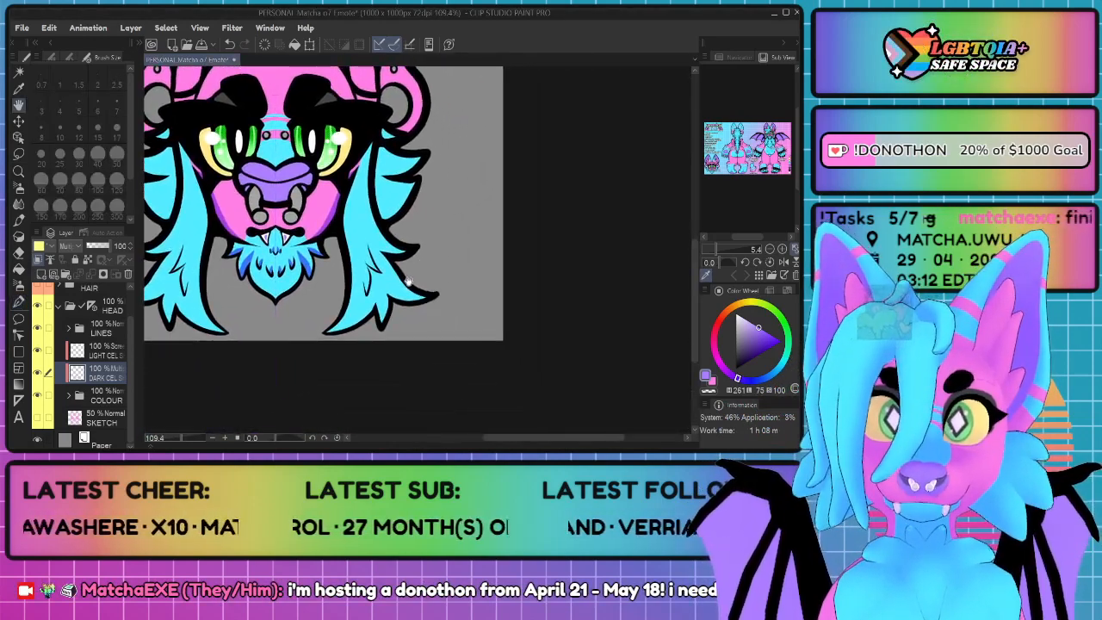
scroll(386, 288, "up", 2)
left_click_drag(386, 287, 433, 229)
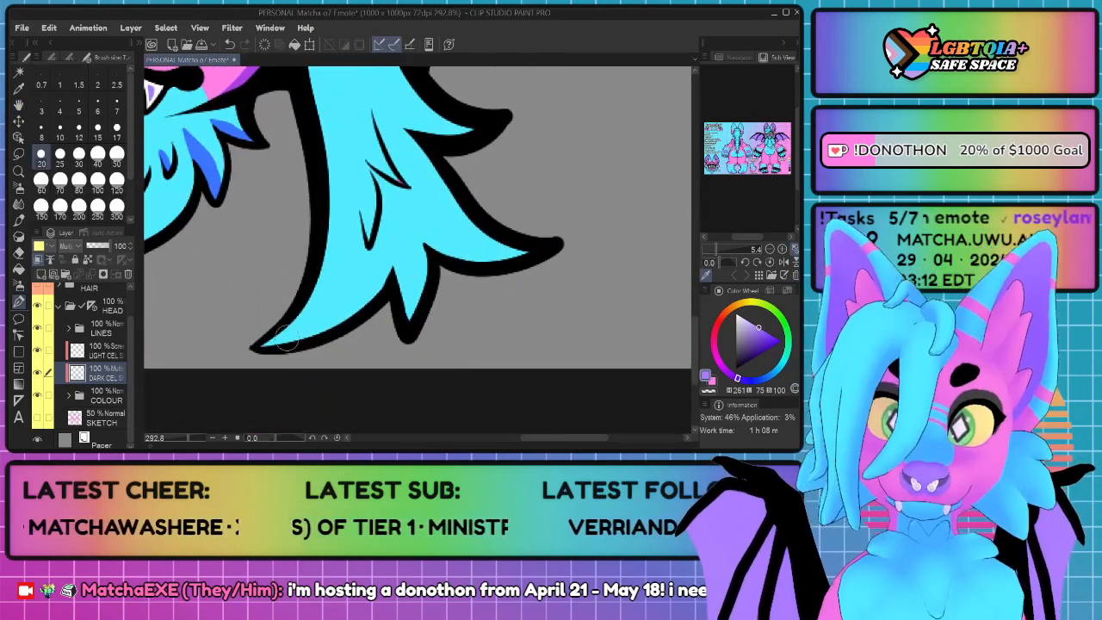
left_click_drag(254, 347, 332, 322)
key("ctrl+z")
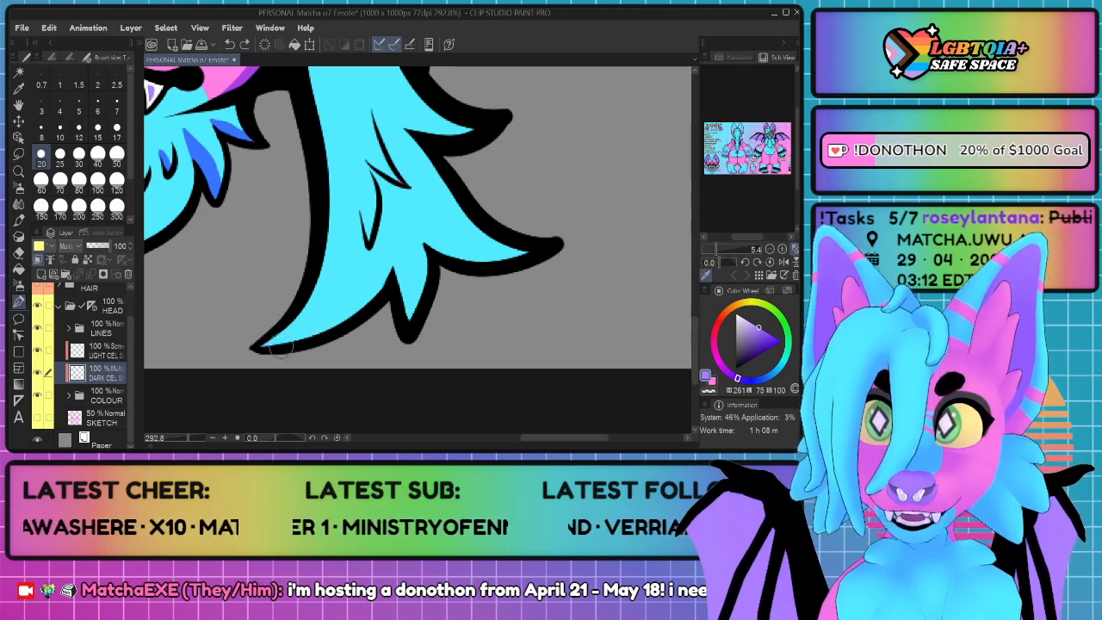
mouse_move(262, 347)
left_mouse_down()
mouse_move(307, 333)
mouse_move(360, 292)
mouse_move(390, 222)
mouse_move(392, 293)
mouse_move(379, 325)
mouse_move(377, 253)
mouse_move(344, 317)
left_mouse_up()
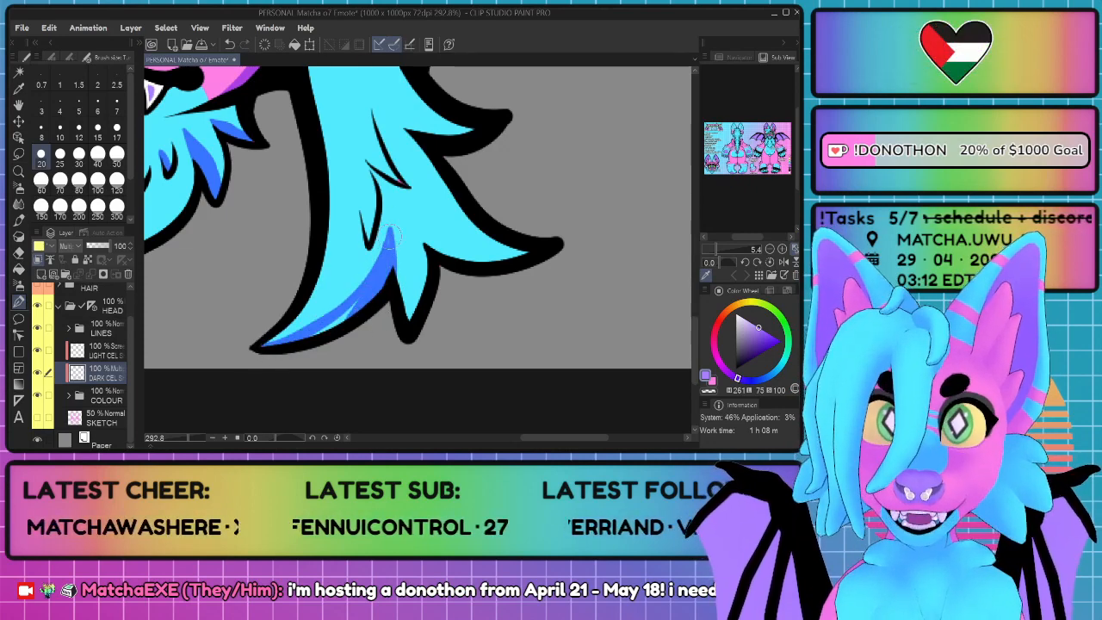
mouse_move(390, 234)
left_mouse_down()
mouse_move(374, 291)
mouse_move(267, 353)
left_mouse_up()
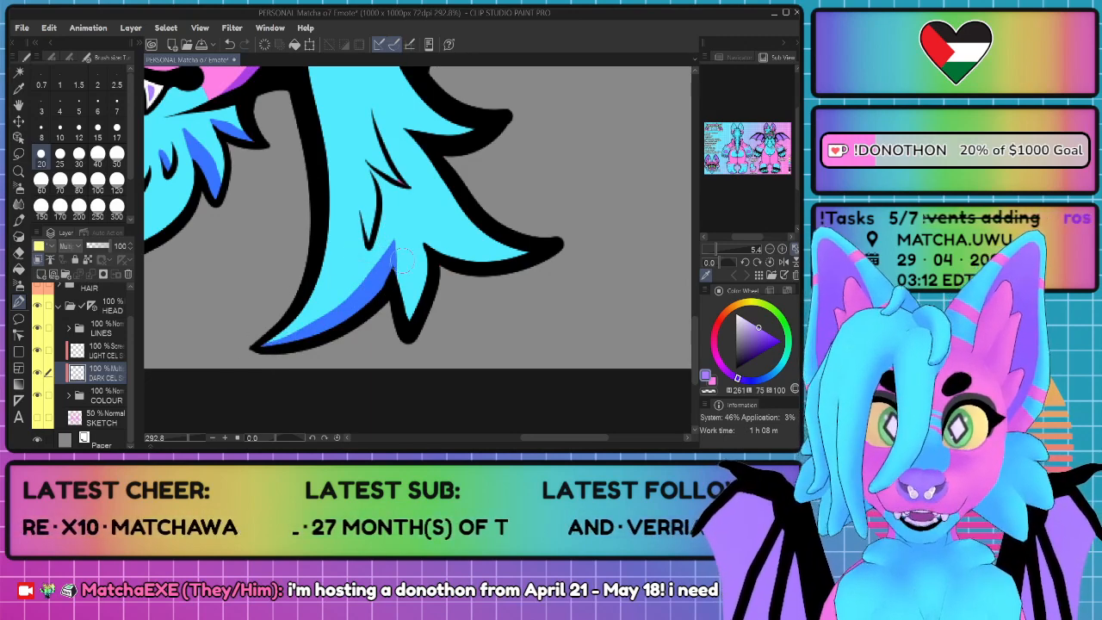
Step: Shade the short middle tip and the lower edge of the outer tip at the bottom of the side fur
left_click_drag(408, 335, 395, 217)
left_click_drag(400, 268, 406, 332)
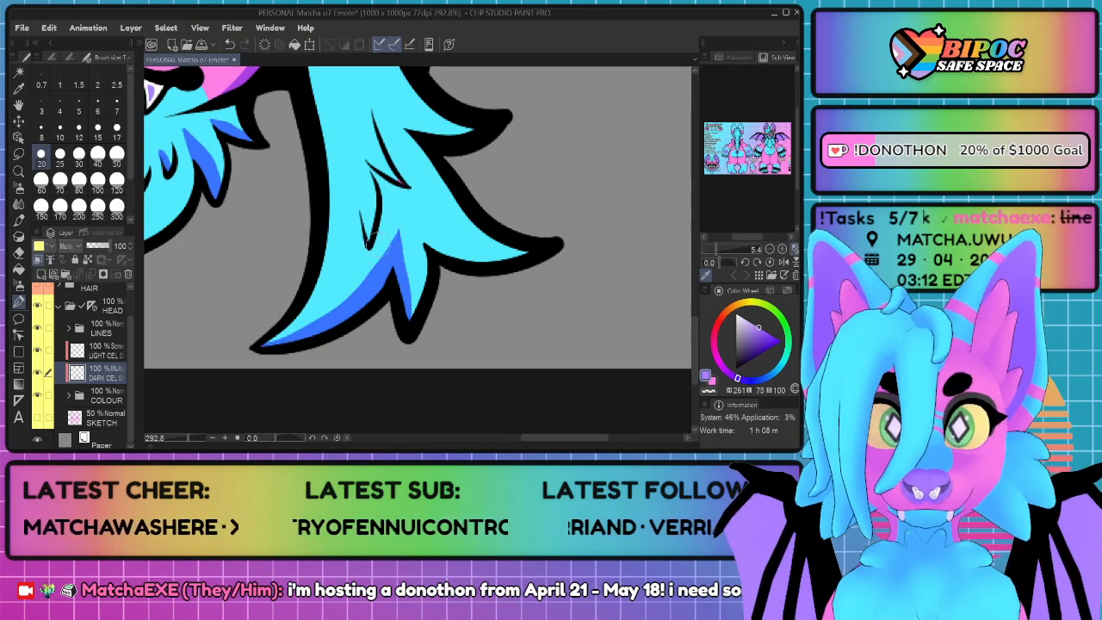
key("ctrl+z")
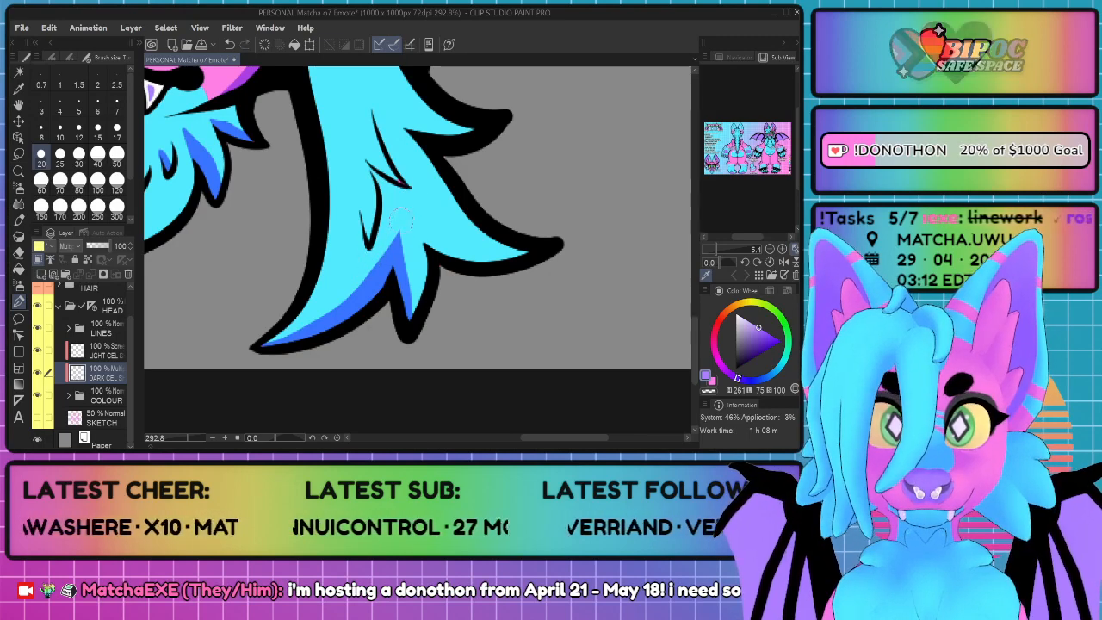
mouse_move(535, 251)
left_mouse_down()
mouse_move(488, 255)
mouse_move(415, 227)
mouse_move(406, 208)
mouse_move(448, 262)
mouse_move(419, 226)
mouse_move(464, 263)
mouse_move(533, 268)
left_mouse_up()
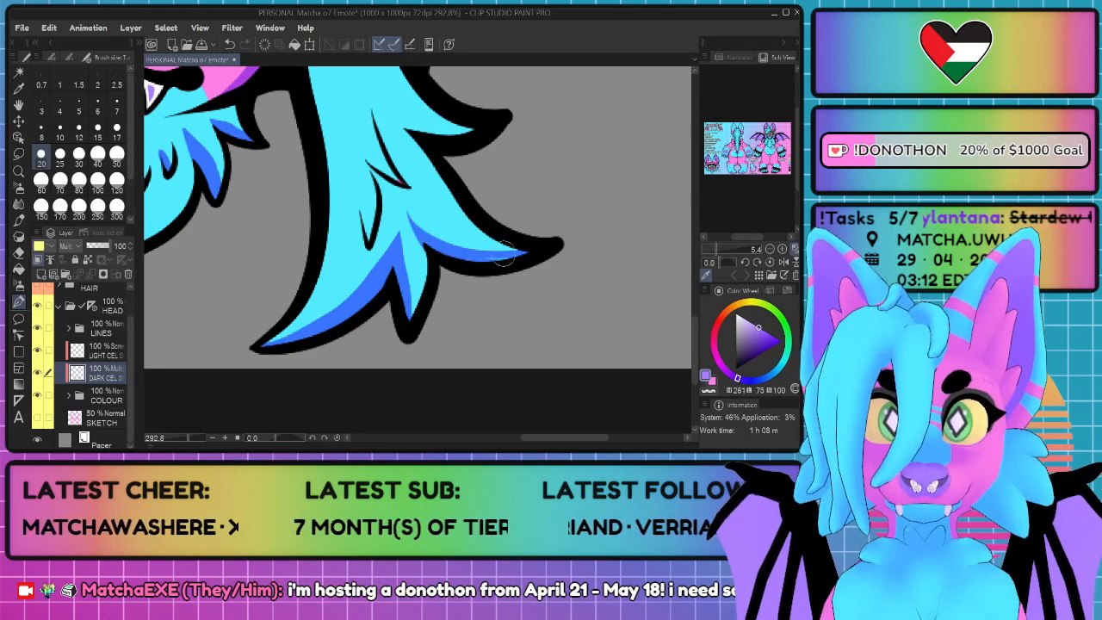
mouse_move(459, 257)
left_mouse_down()
mouse_move(537, 253)
mouse_move(427, 226)
mouse_move(406, 209)
mouse_move(470, 243)
mouse_move(524, 235)
mouse_move(442, 233)
mouse_move(397, 213)
mouse_move(539, 254)
left_mouse_up()
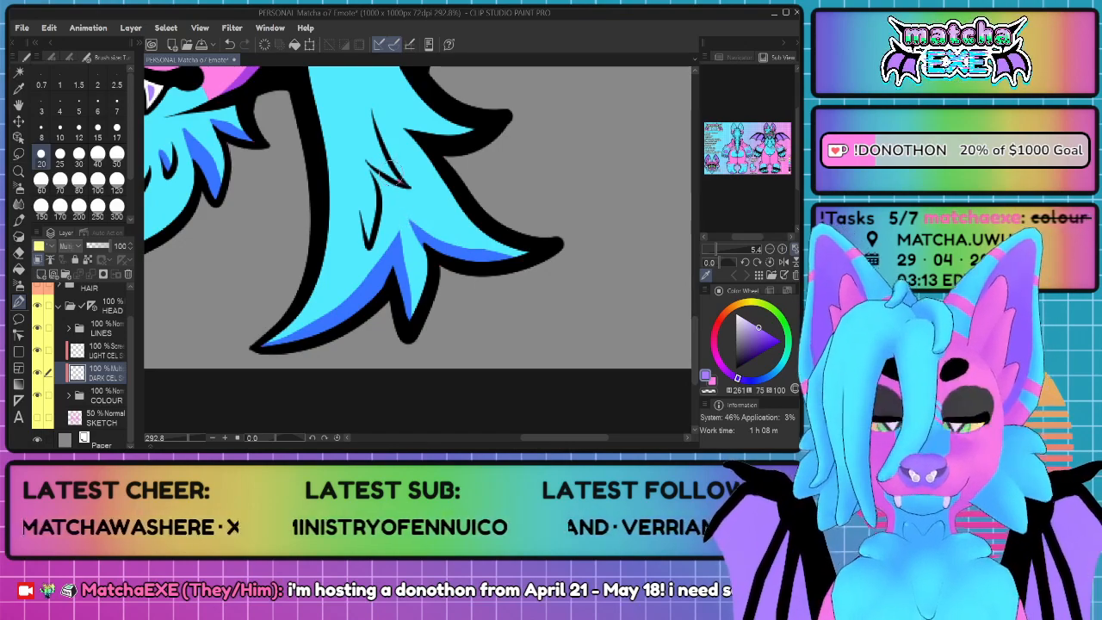
Step: Shade the fur beside the upper inner line mark in the middle of the long side fur
scroll(392, 176, "down", 6)
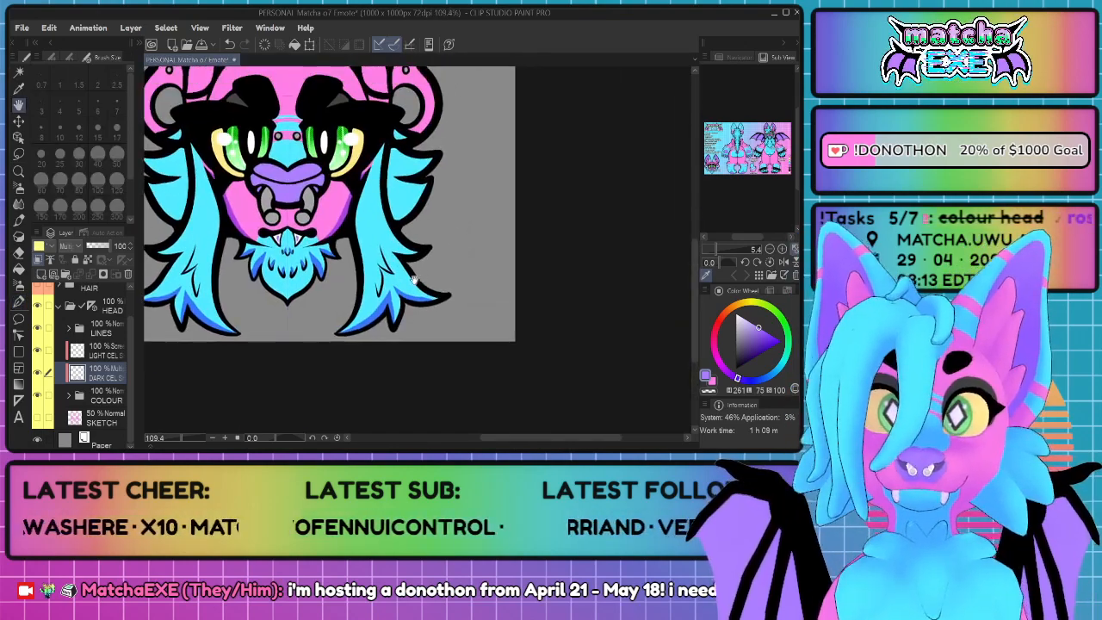
scroll(414, 280, "up", 7)
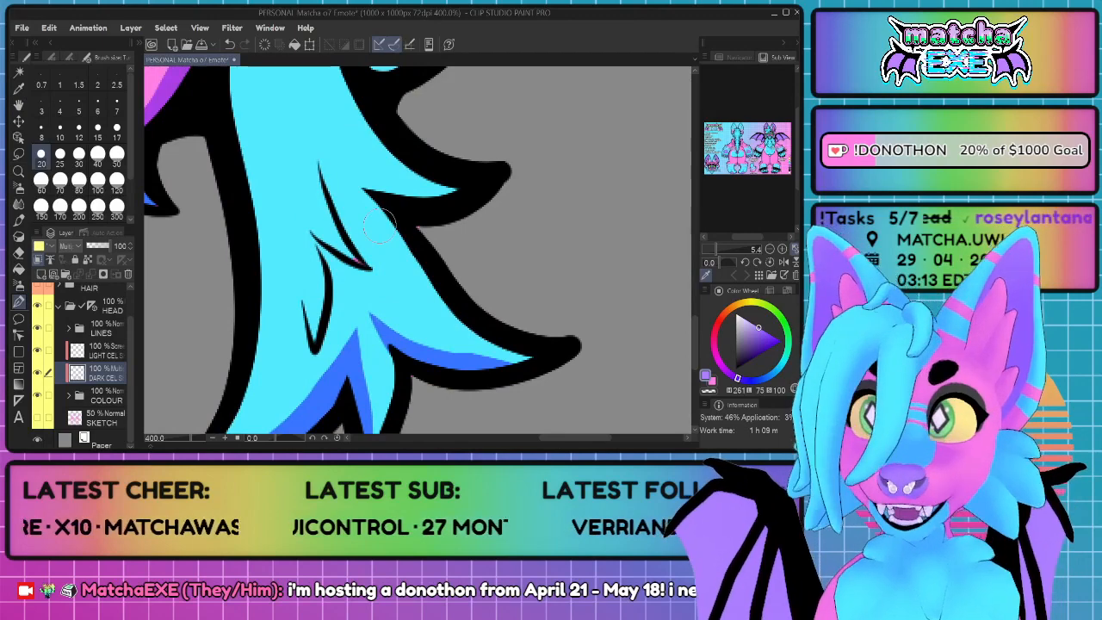
mouse_move(362, 264)
left_mouse_down()
mouse_move(316, 217)
mouse_move(364, 264)
mouse_move(316, 217)
mouse_move(302, 183)
left_mouse_up()
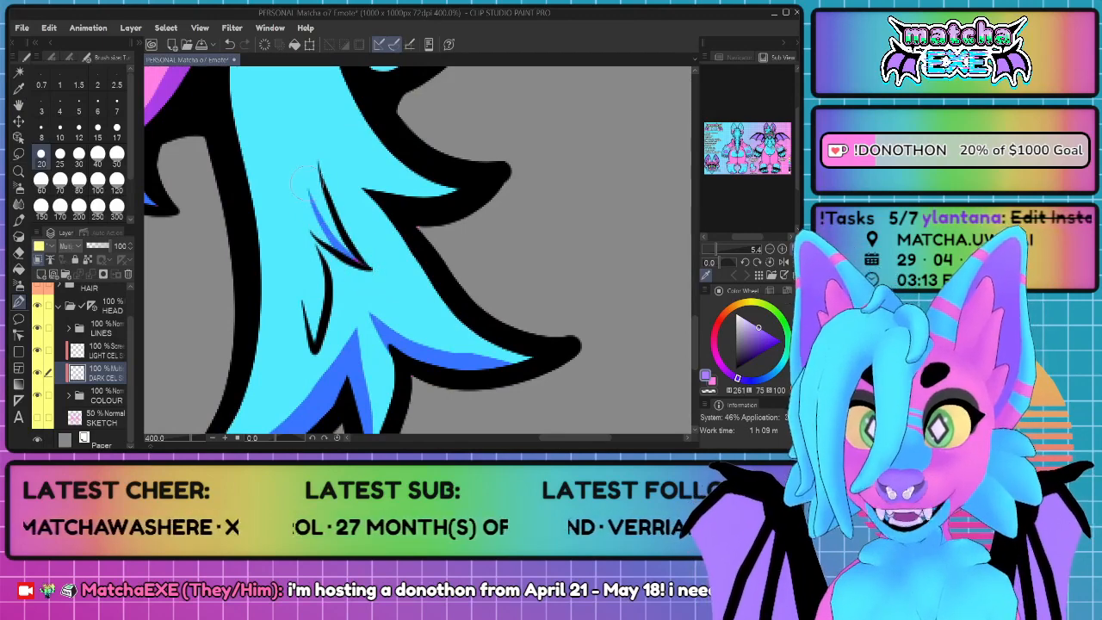
left_click_drag(308, 238, 311, 193)
key("ctrl+z")
mouse_move(320, 240)
left_mouse_down()
mouse_move(306, 194)
mouse_move(304, 207)
mouse_move(340, 246)
left_mouse_up()
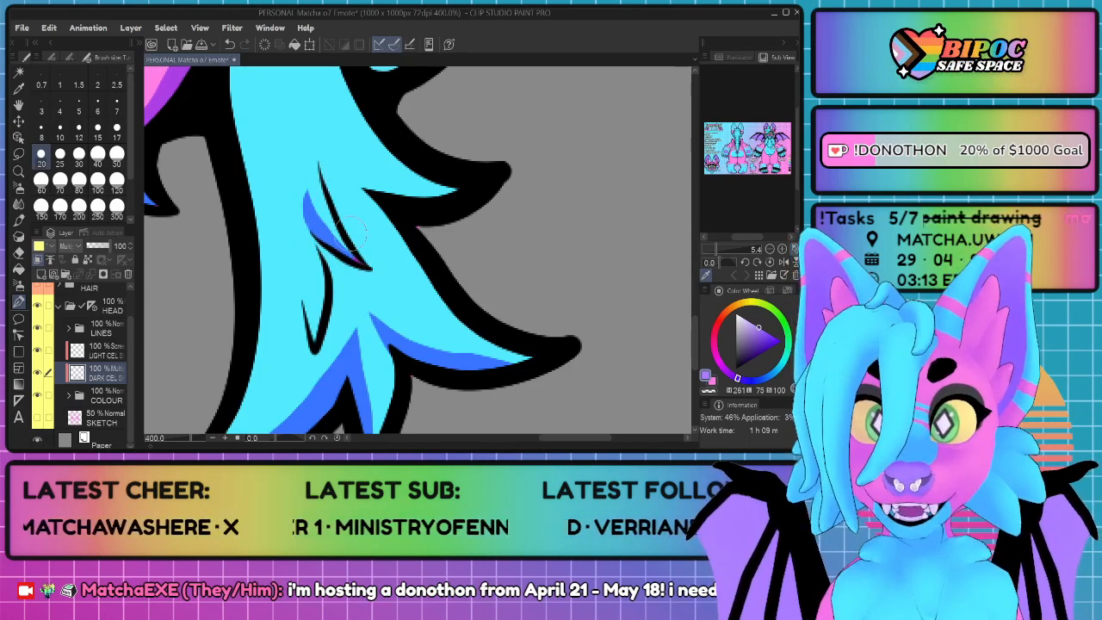
Step: Fill a pointed sliver of shading inside the lower inner line mark of the side fur
mouse_move(300, 301)
left_mouse_down()
mouse_move(310, 336)
mouse_move(316, 301)
mouse_move(325, 346)
mouse_move(313, 347)
mouse_move(315, 296)
mouse_move(296, 247)
mouse_move(315, 343)
left_mouse_up()
key("ctrl+z")
key("ctrl+z")
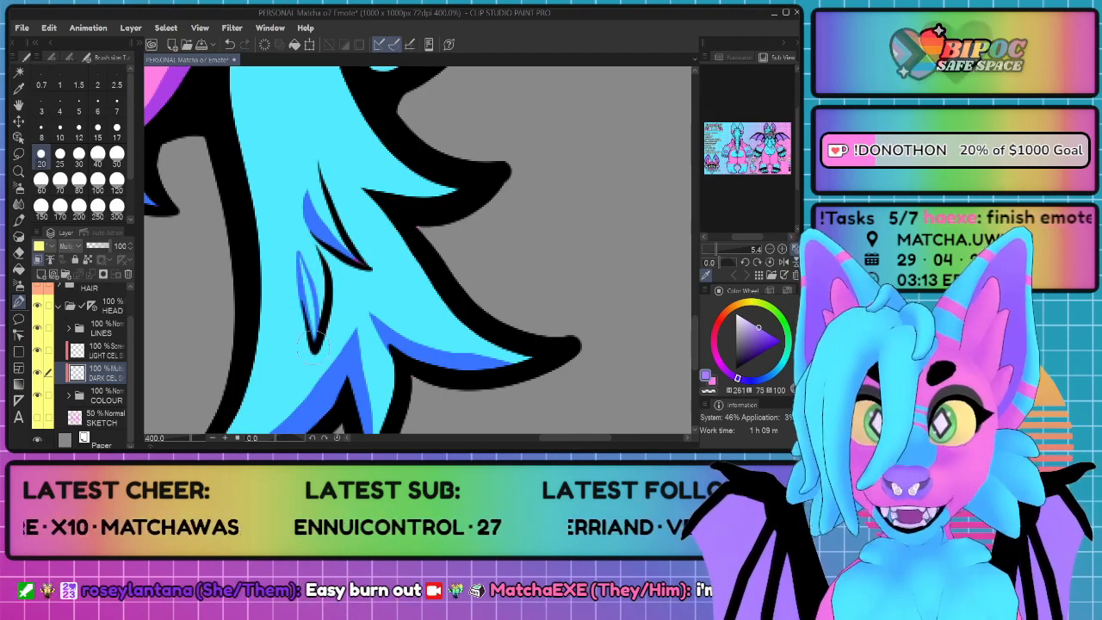
mouse_move(292, 262)
left_mouse_down()
mouse_move(311, 301)
mouse_move(301, 330)
left_mouse_up()
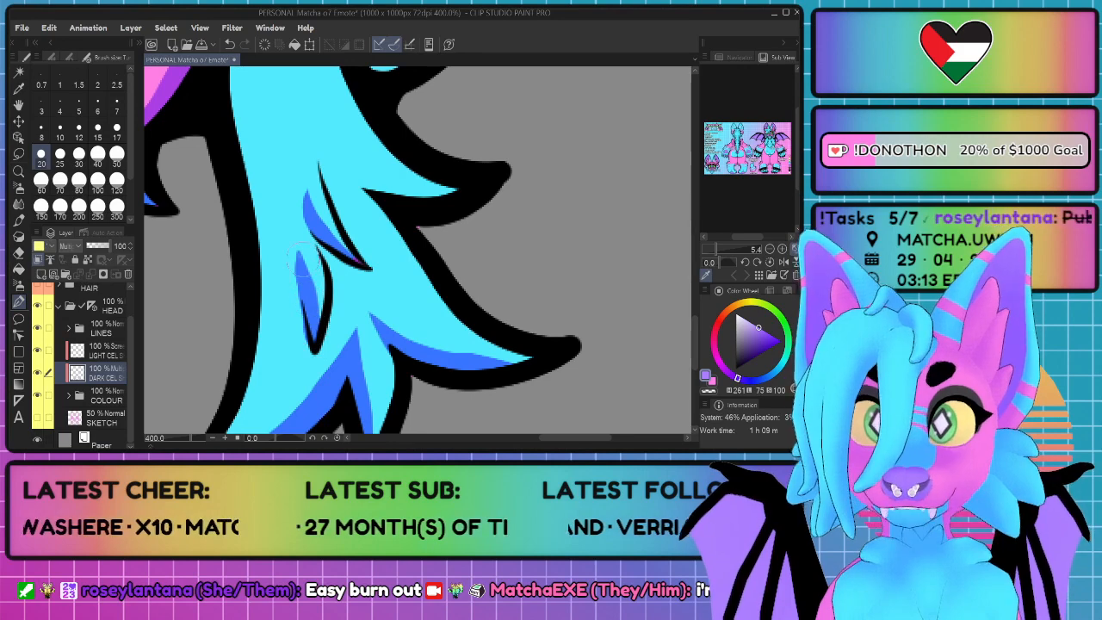
mouse_move(292, 256)
left_mouse_down()
mouse_move(308, 353)
mouse_move(281, 226)
left_mouse_up()
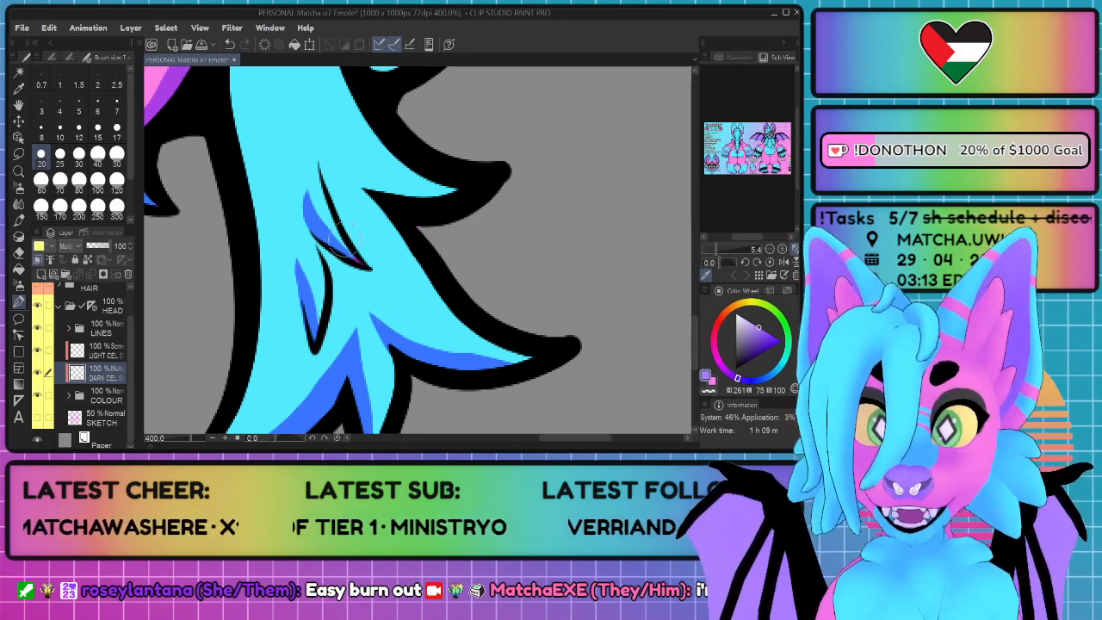
Step: Shade the lower edge of the outward-pointing tip midway down the side fur, tapering the shading up into the fur
scroll(344, 240, "down", 5)
left_click_drag(430, 245, 420, 277)
scroll(418, 276, "up", 5)
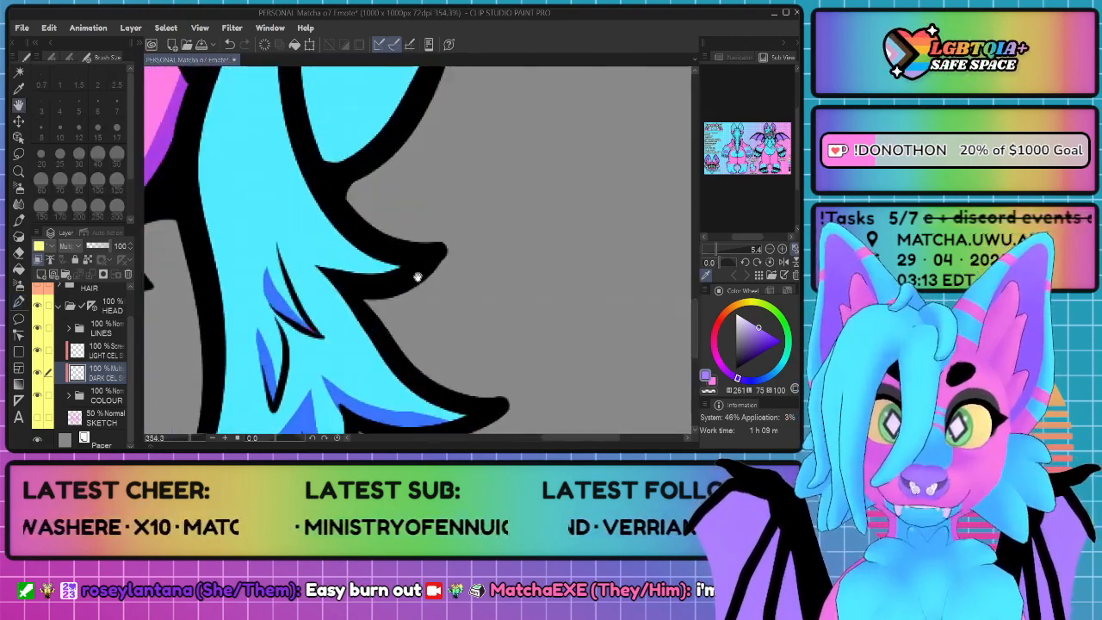
scroll(418, 276, "up", 3)
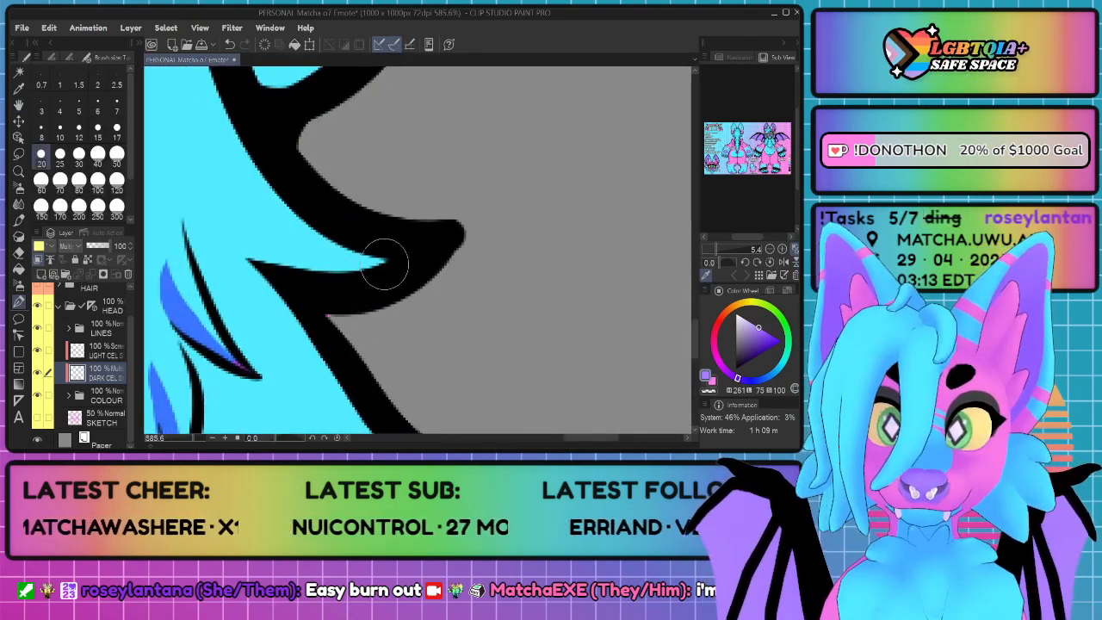
mouse_move(383, 260)
left_mouse_down()
mouse_move(277, 238)
mouse_move(224, 182)
mouse_move(242, 258)
mouse_move(313, 282)
left_mouse_up()
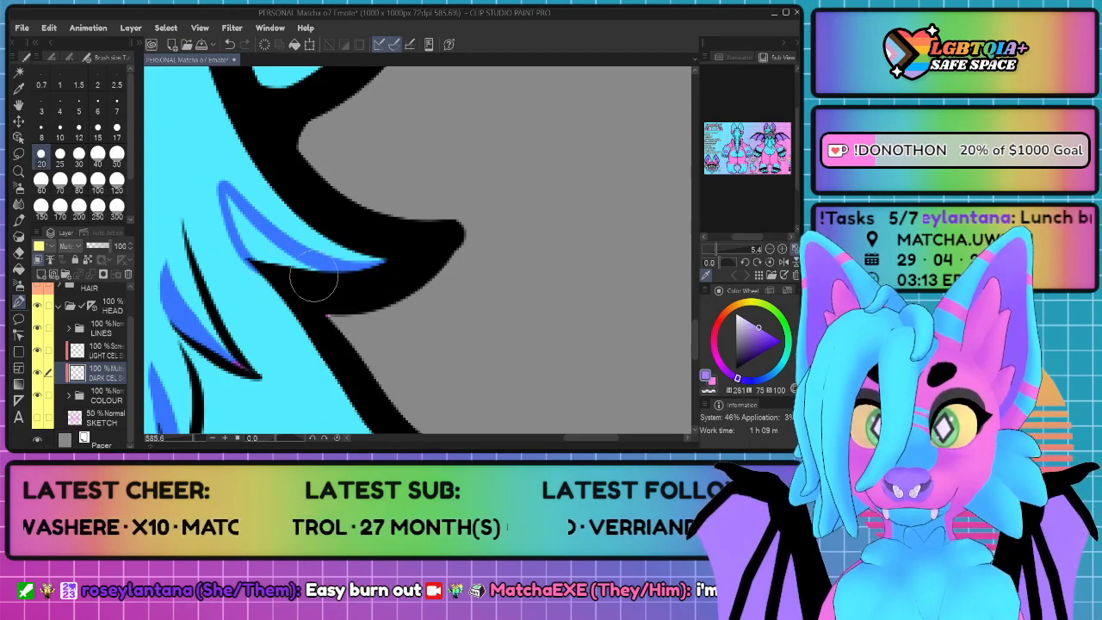
mouse_move(230, 200)
left_mouse_down()
mouse_move(260, 257)
mouse_move(328, 276)
left_mouse_up()
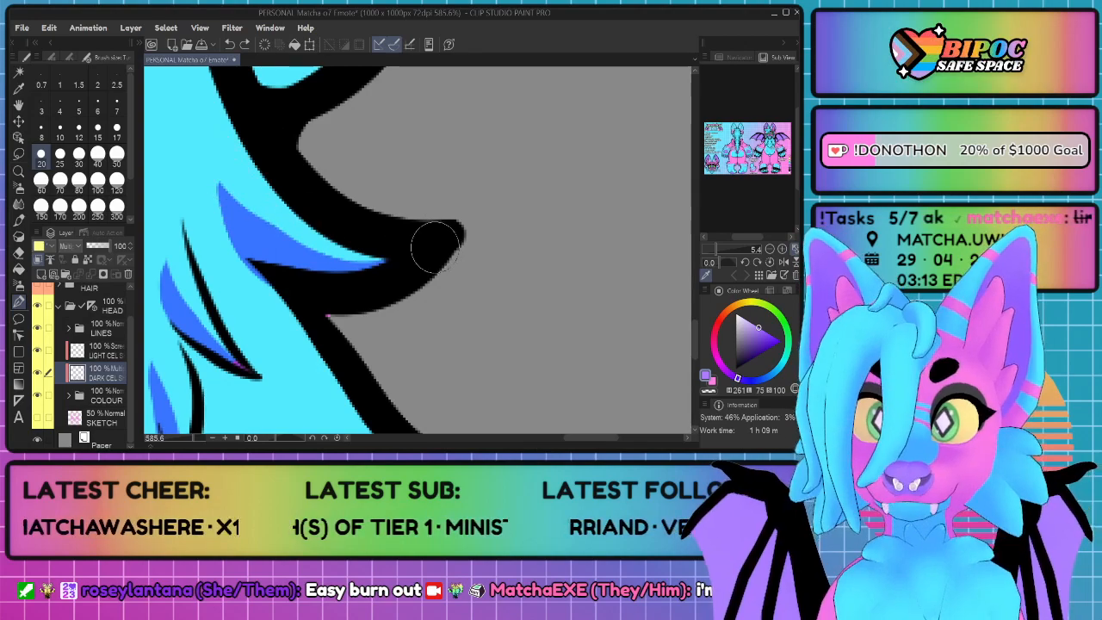
Step: Shade the lower half of the bottom cheek tuft behind the side fur with a curved upper boundary
scroll(433, 233, "down", 2)
scroll(433, 233, "down", 6)
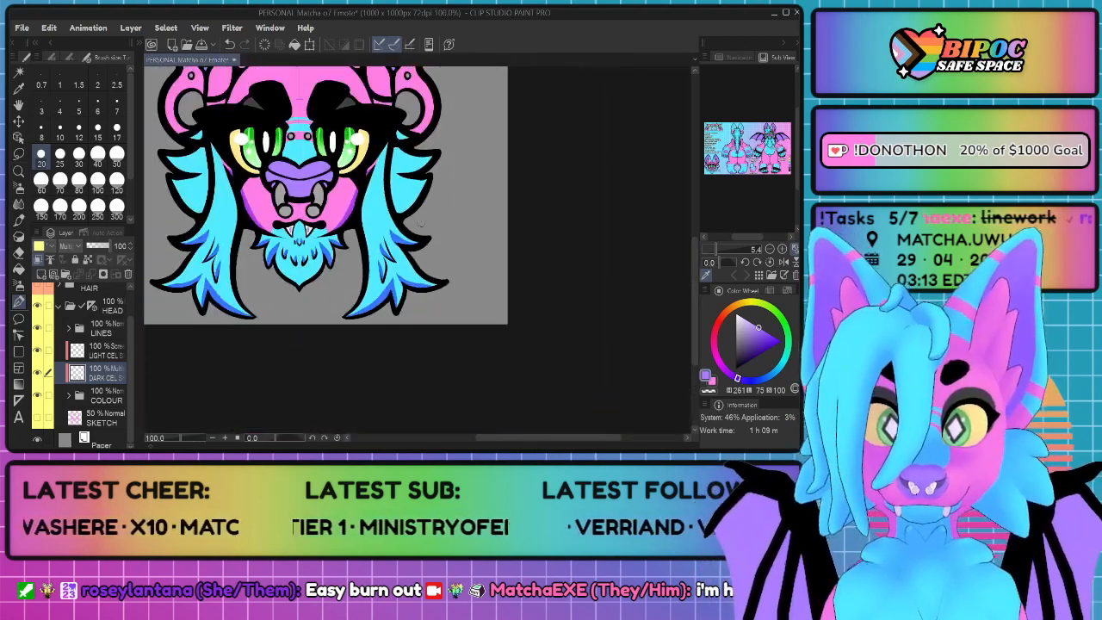
scroll(422, 195, "up", 5)
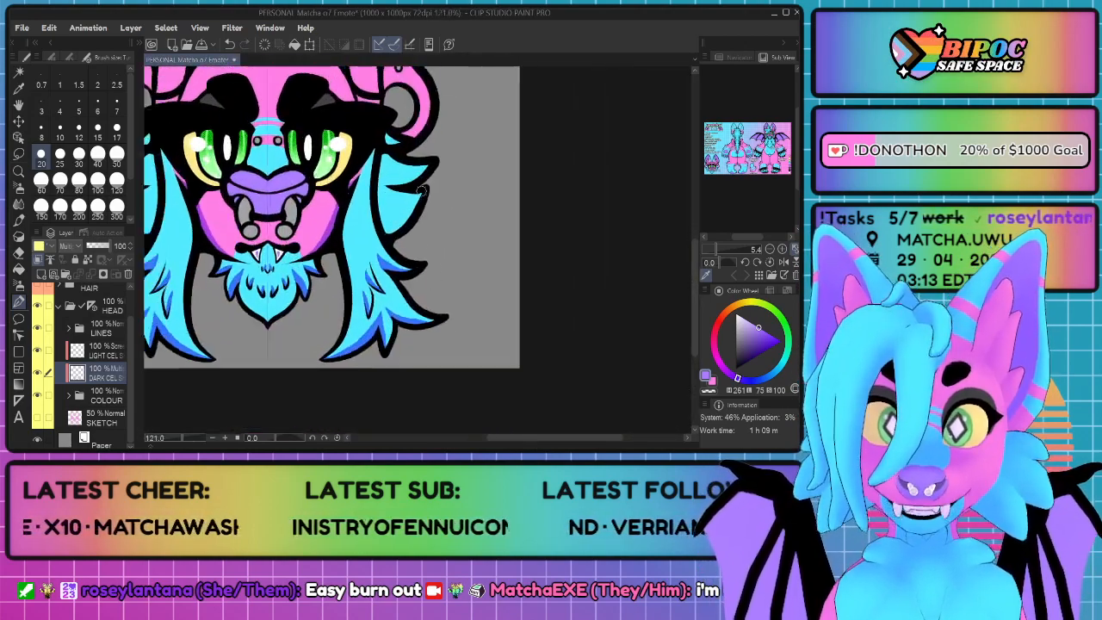
key("space")
left_click_drag(420, 169, 467, 200)
scroll(468, 199, "up", 1)
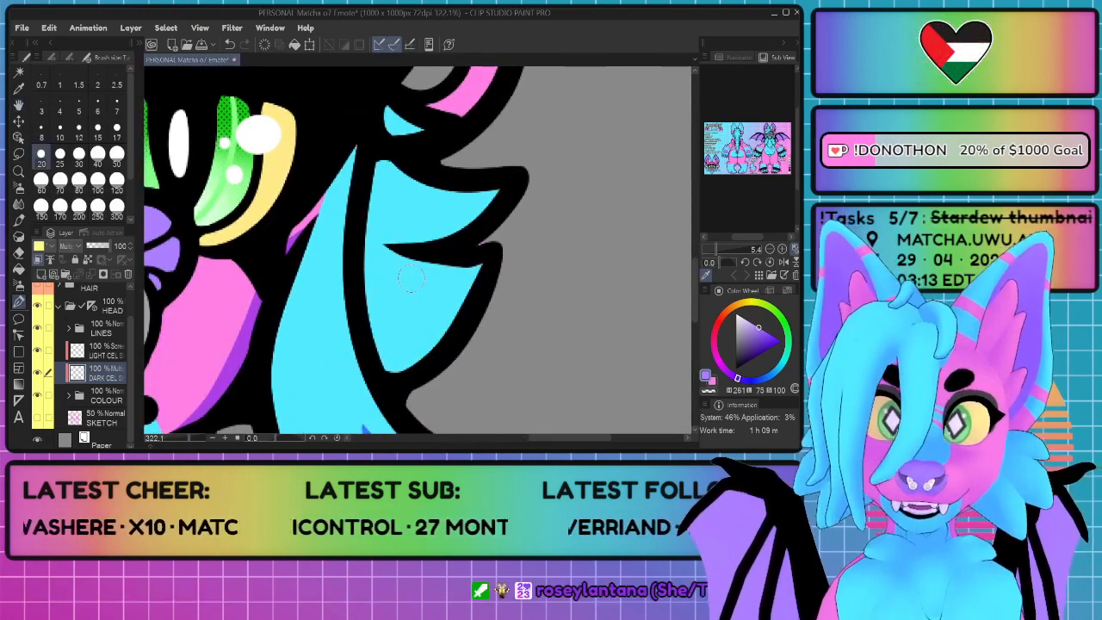
mouse_move(488, 269)
left_mouse_down()
mouse_move(452, 301)
mouse_move(389, 312)
mouse_move(354, 268)
mouse_move(392, 370)
left_mouse_up()
mouse_move(366, 317)
left_mouse_down()
mouse_move(399, 357)
mouse_move(396, 333)
mouse_move(470, 314)
mouse_move(483, 292)
mouse_move(404, 373)
mouse_move(389, 324)
mouse_move(461, 306)
left_mouse_up()
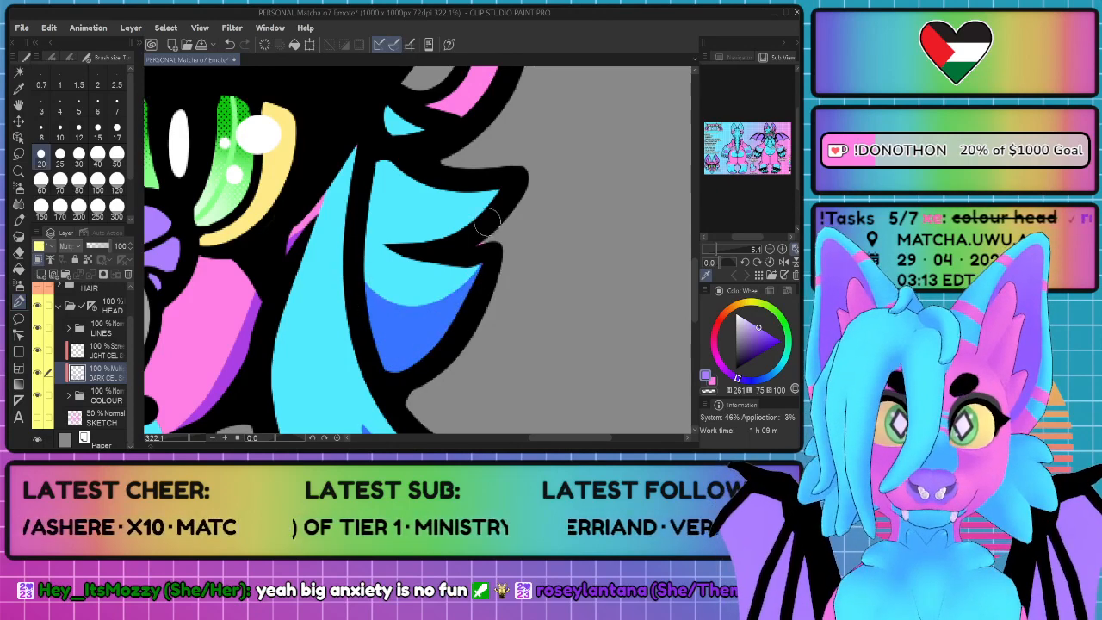
Step: Shade the lower edge of the upper cheek tuft and extend the shading along the inner edge of both tufts
mouse_move(509, 181)
left_mouse_down()
mouse_move(469, 212)
mouse_move(404, 226)
mouse_move(357, 194)
mouse_move(378, 237)
mouse_move(420, 248)
mouse_move(462, 228)
left_mouse_up()
key("ctrl+z")
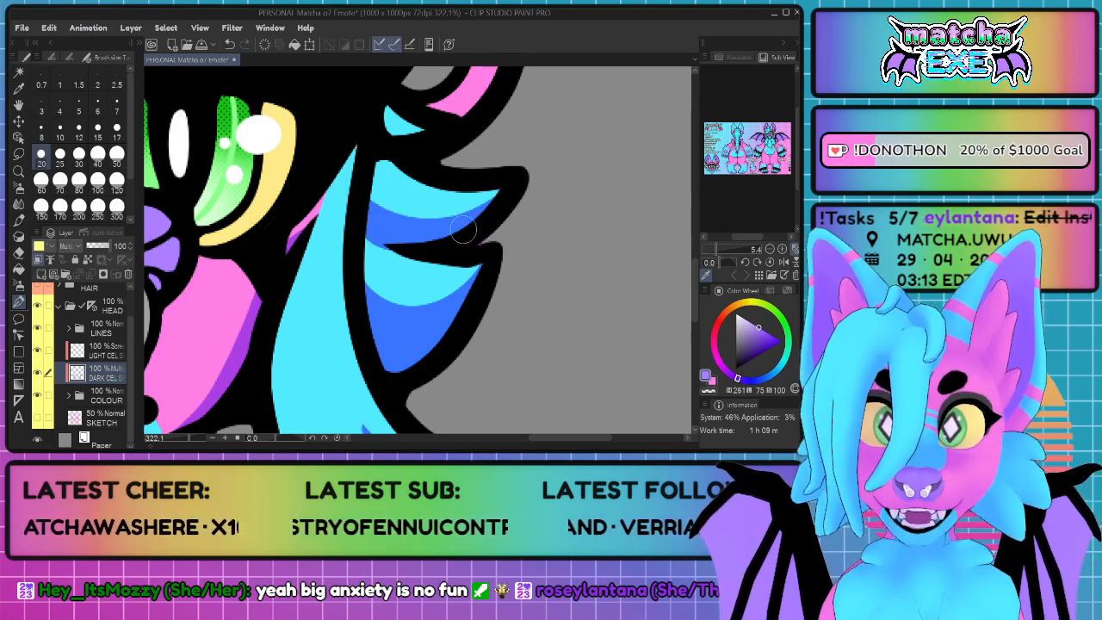
mouse_move(398, 237)
left_mouse_down()
mouse_move(354, 255)
mouse_move(373, 230)
mouse_move(351, 288)
mouse_move(364, 242)
mouse_move(390, 314)
mouse_move(393, 252)
mouse_move(380, 252)
mouse_move(370, 275)
mouse_move(393, 315)
mouse_move(440, 319)
left_mouse_up()
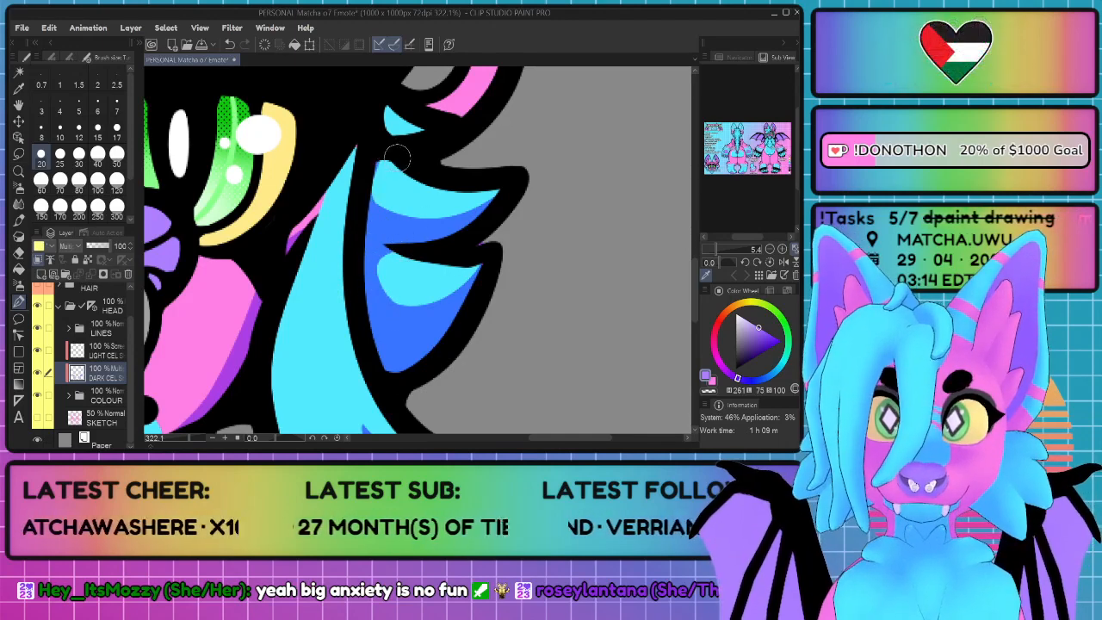
left_click_drag(390, 174, 376, 211)
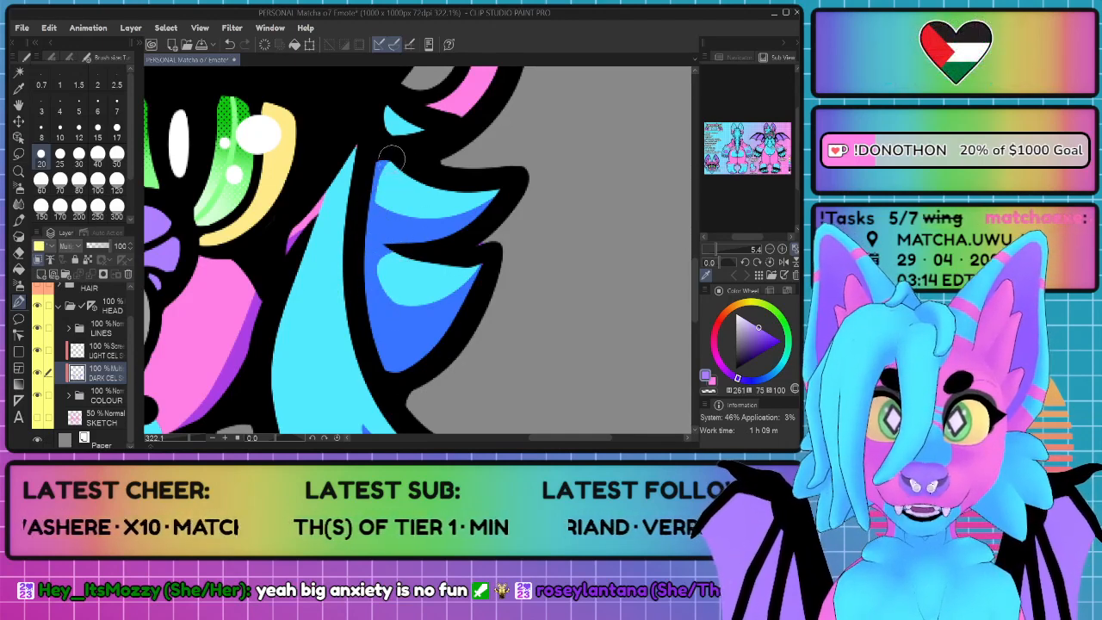
mouse_move(391, 155)
left_mouse_down()
mouse_move(374, 180)
mouse_move(379, 204)
mouse_move(399, 207)
mouse_move(397, 194)
mouse_move(403, 209)
mouse_move(392, 217)
mouse_move(371, 188)
mouse_move(374, 159)
mouse_move(367, 189)
mouse_move(392, 222)
left_mouse_up()
key("ctrl+z")
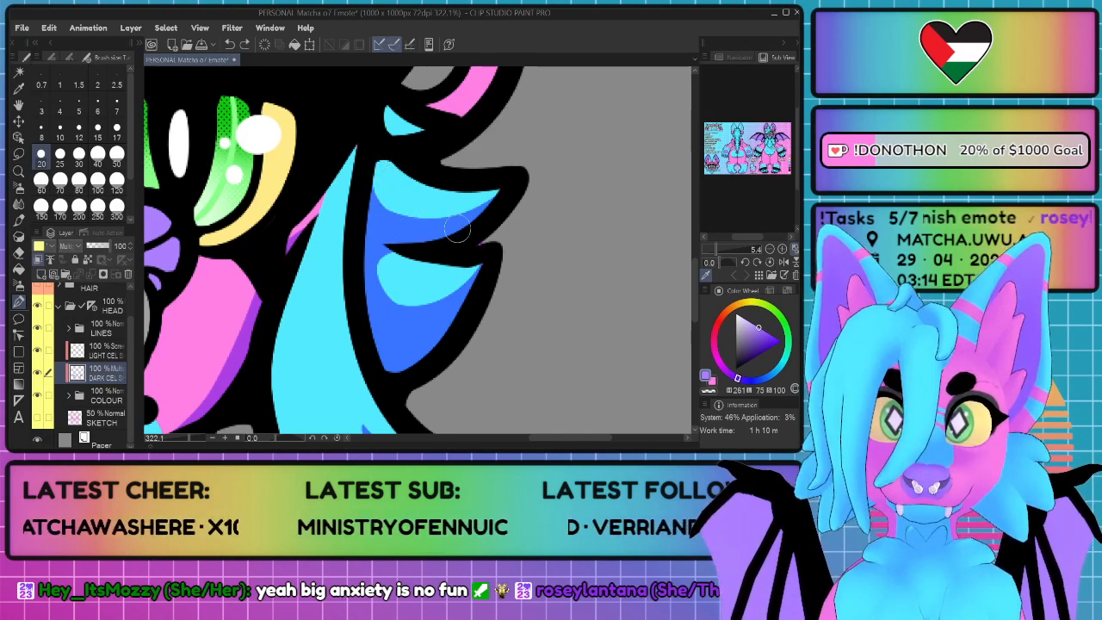
Step: Shade the small blue fur tip below the earlobe and the pink sliver between the inner ear fur and the brow
scroll(493, 194, "down", 7)
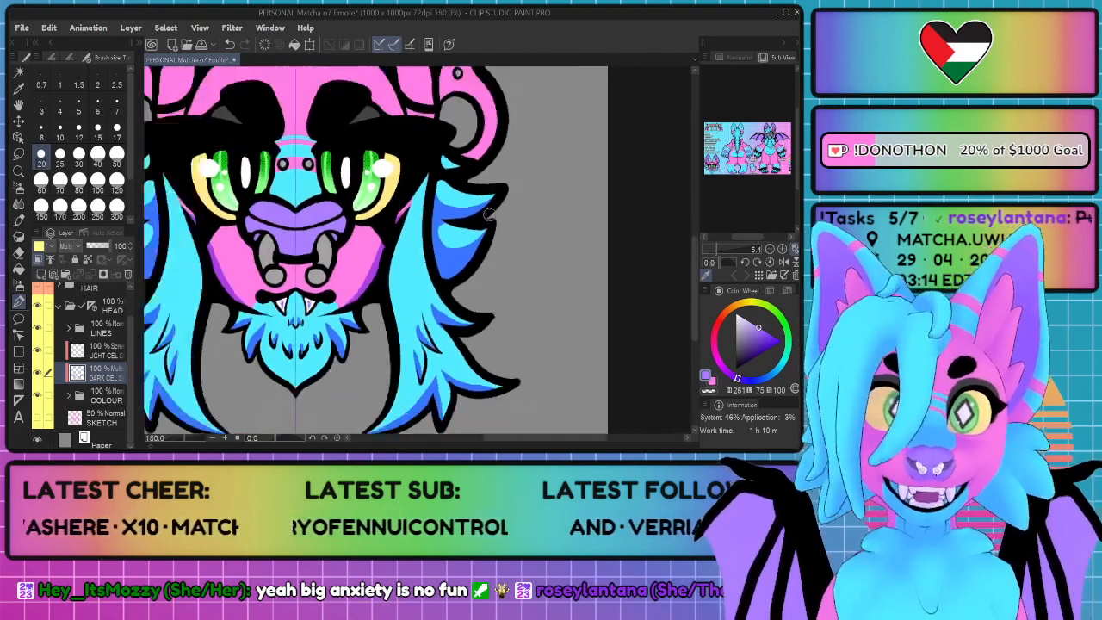
scroll(507, 203, "down", 1)
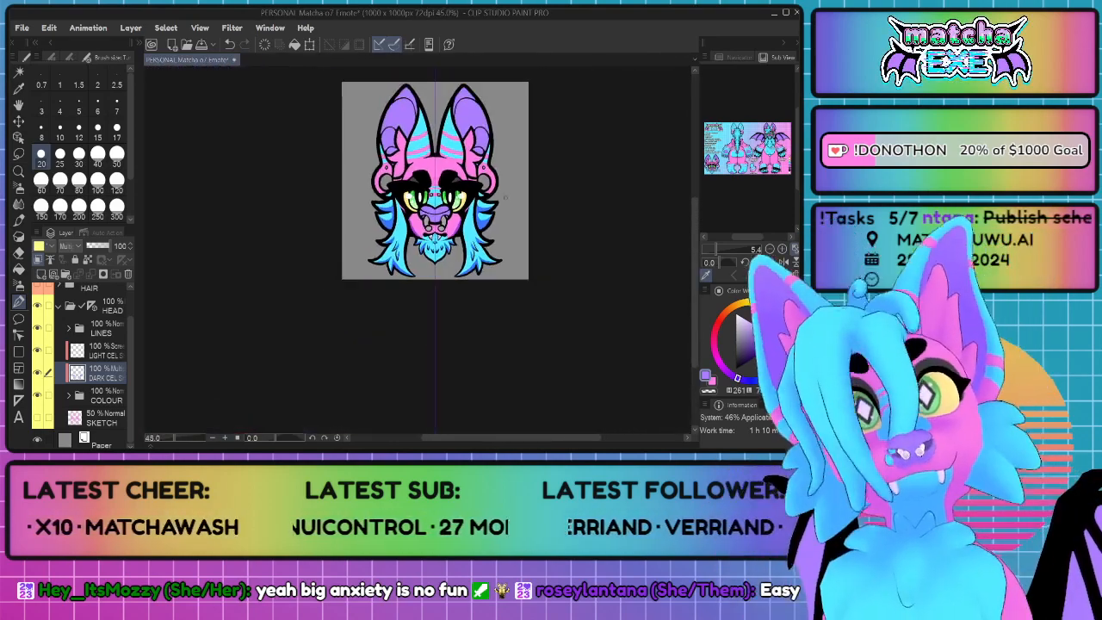
scroll(503, 196, "up", 4)
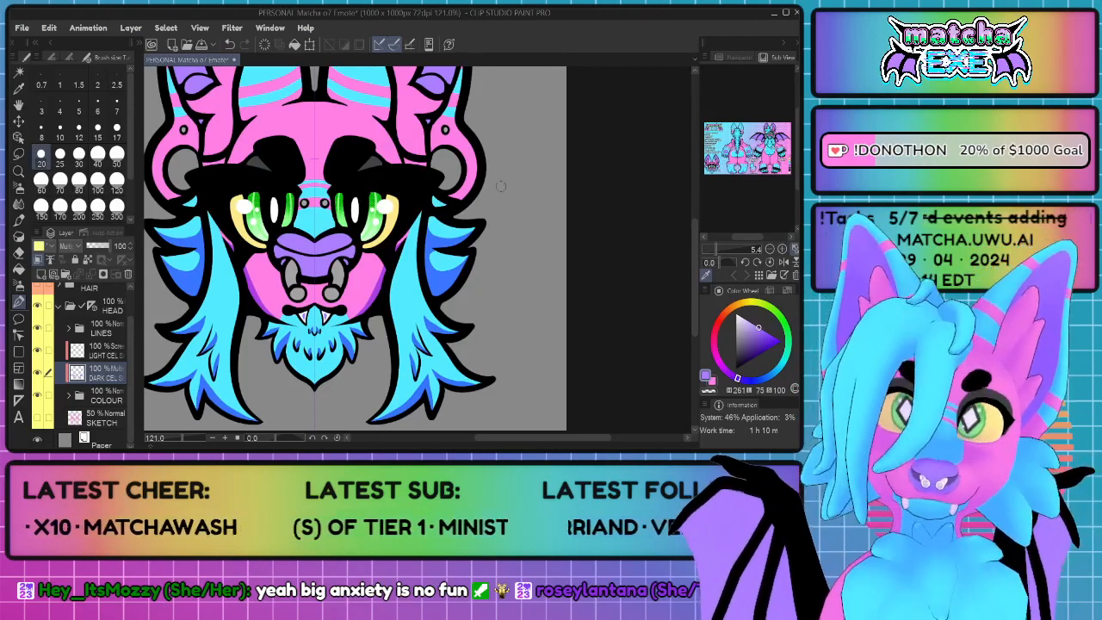
scroll(501, 186, "up", 5)
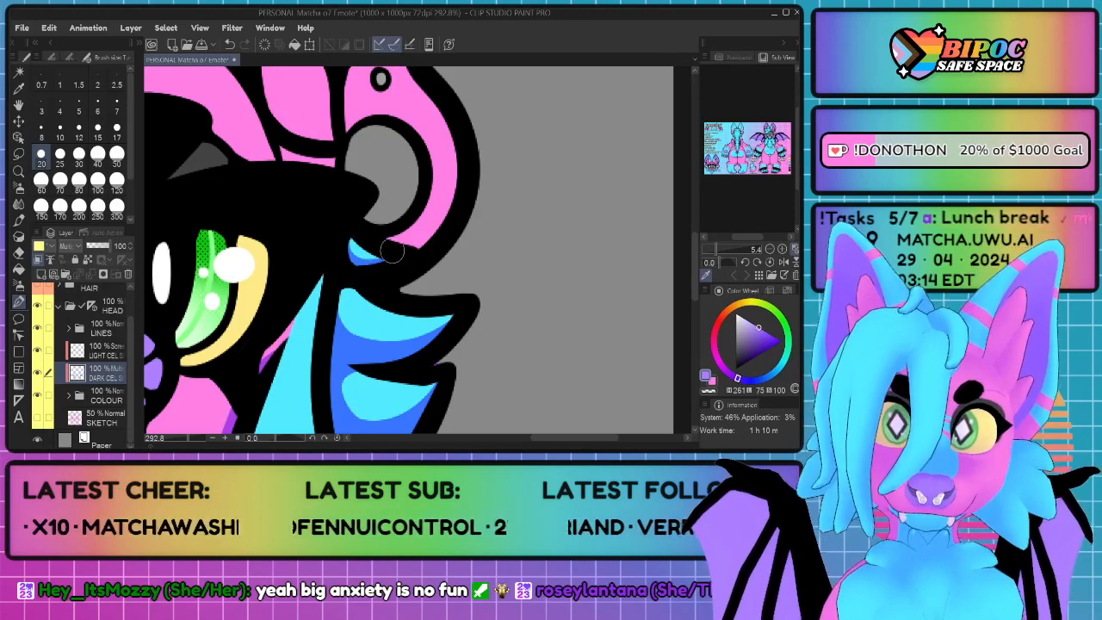
scroll(407, 260, "down", 7)
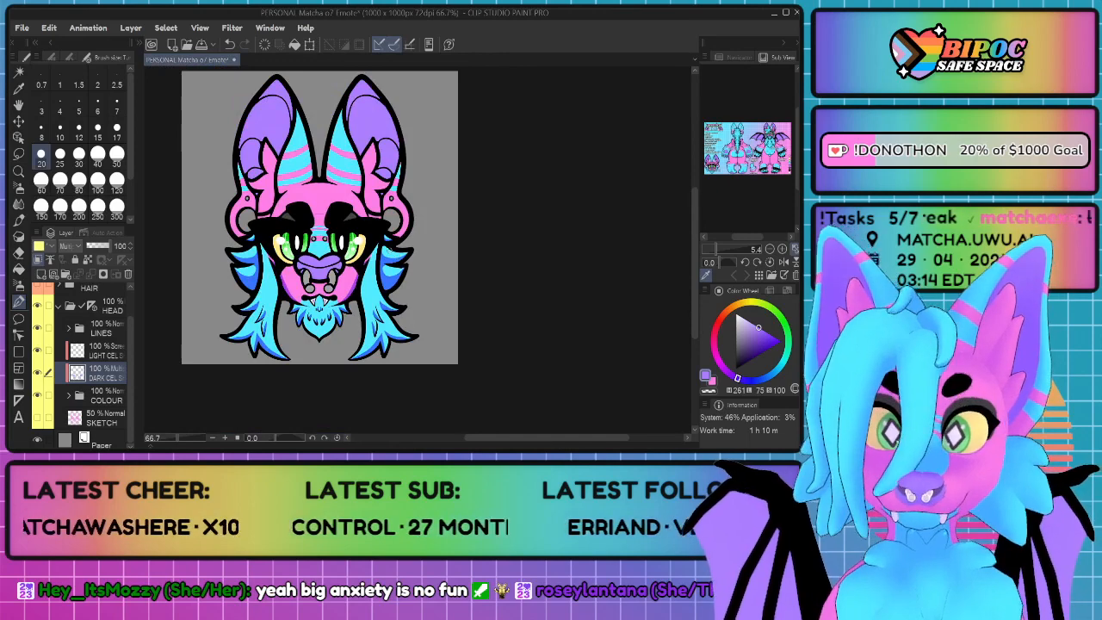
scroll(392, 249, "up", 6)
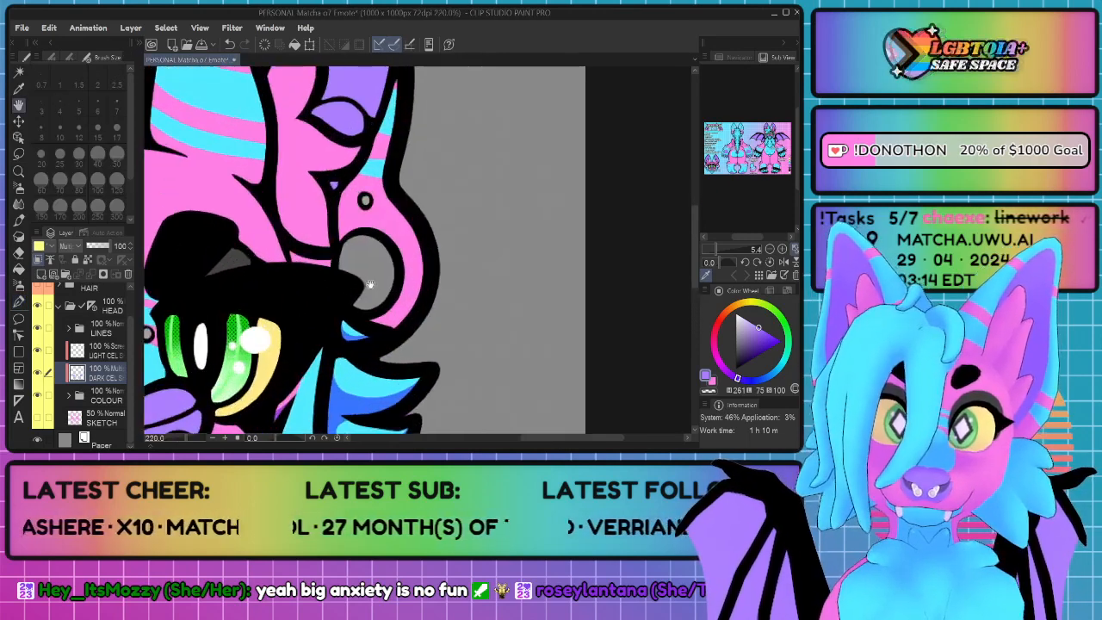
scroll(372, 283, "up", 6)
mouse_move(222, 229)
left_mouse_down()
mouse_move(280, 266)
mouse_move(282, 252)
mouse_move(307, 262)
left_mouse_up()
left_click_drag(210, 208, 216, 258)
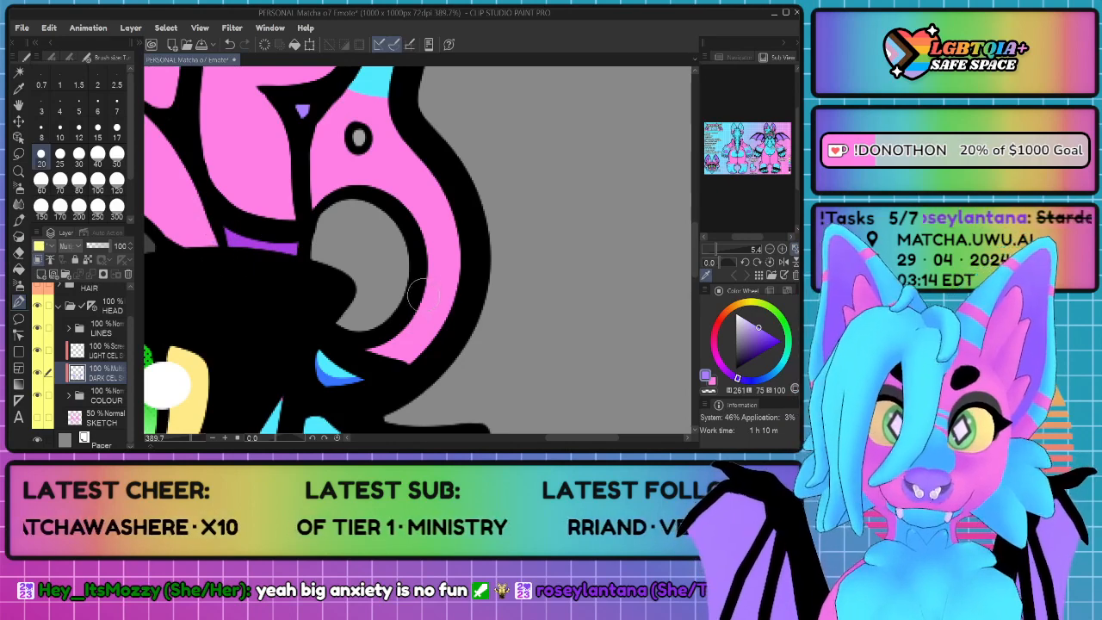
Step: Shade the lower end of the stretched earlobe, the small piercing above it and the tiny purple triangle beside it
left_click_drag(419, 310, 418, 321)
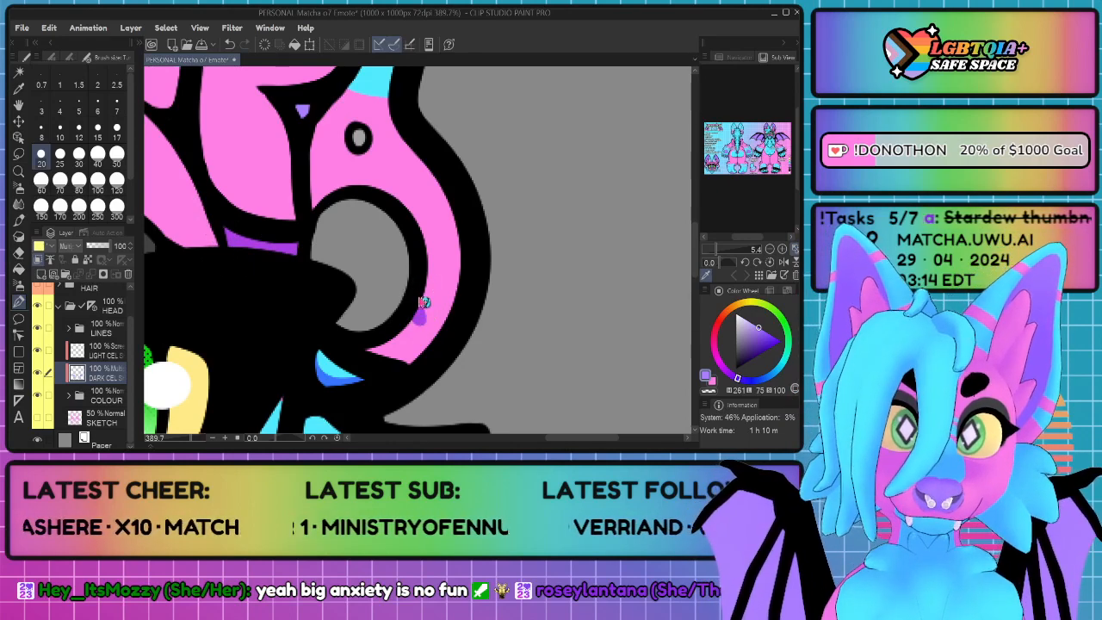
key("ctrl+z")
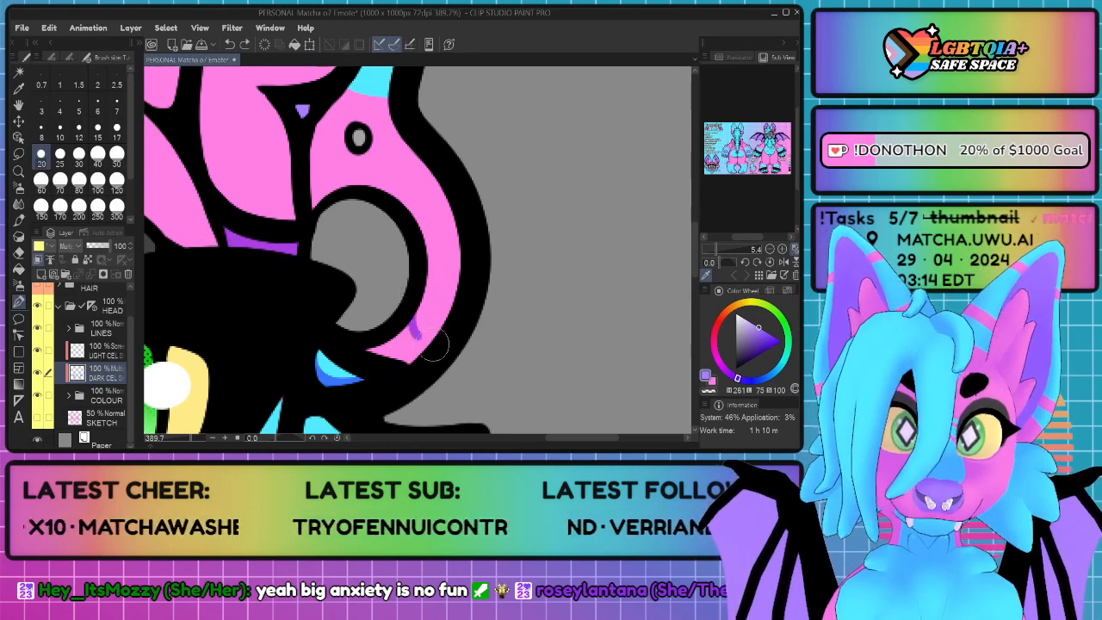
mouse_move(435, 342)
left_mouse_down()
mouse_move(372, 351)
mouse_move(413, 368)
left_mouse_up()
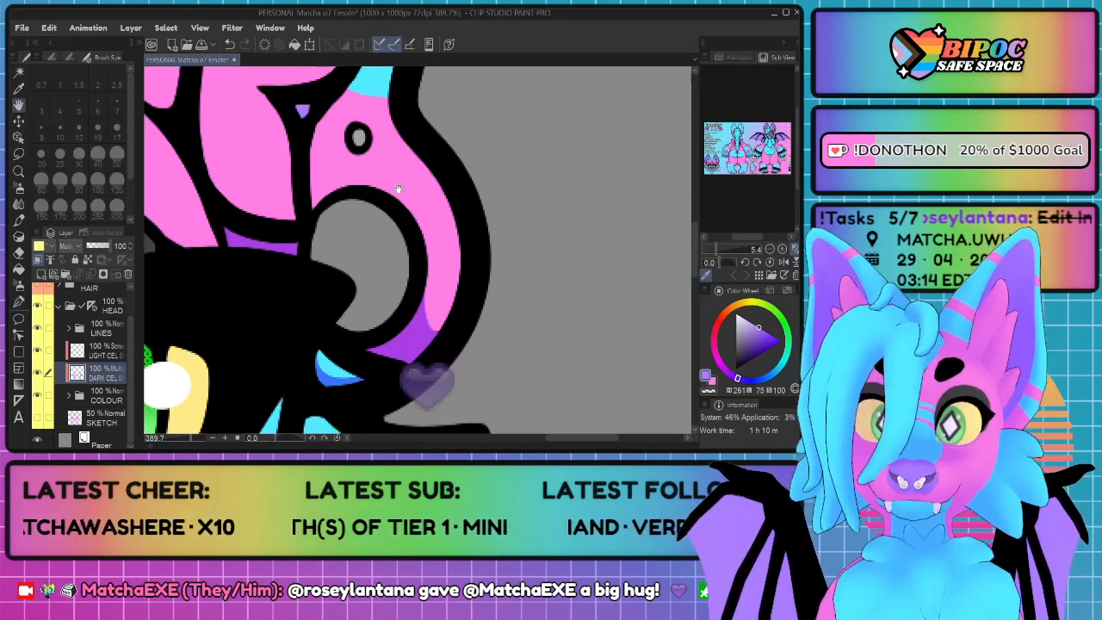
left_click_drag(387, 148, 446, 265)
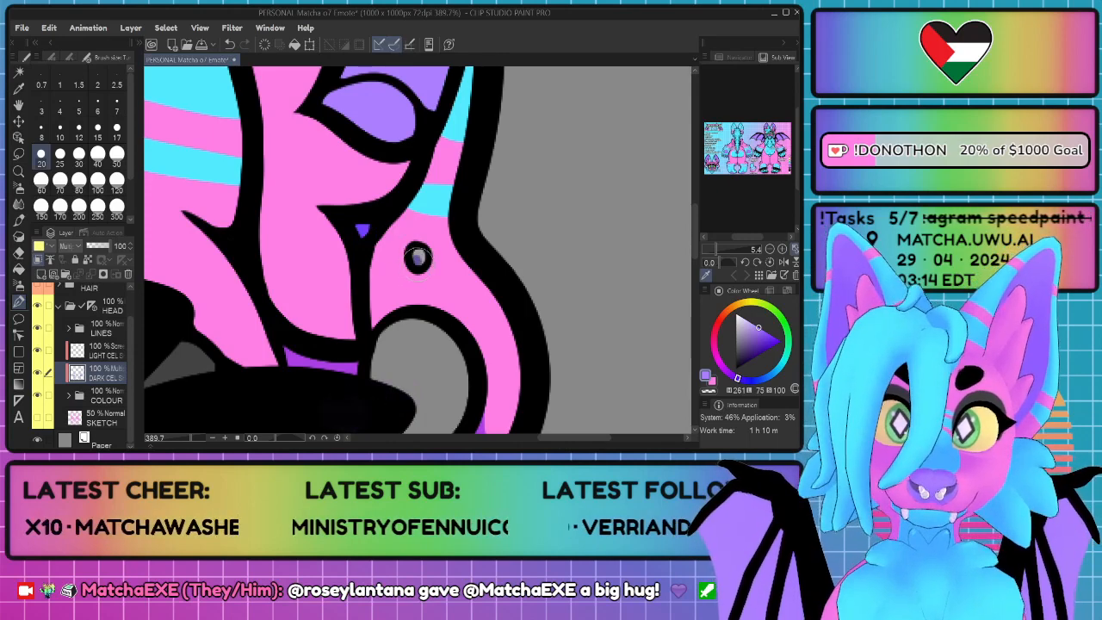
Step: Fill shading along the inner edge of the lower pink inner-ear fur and save the file
left_click_drag(345, 334, 259, 187)
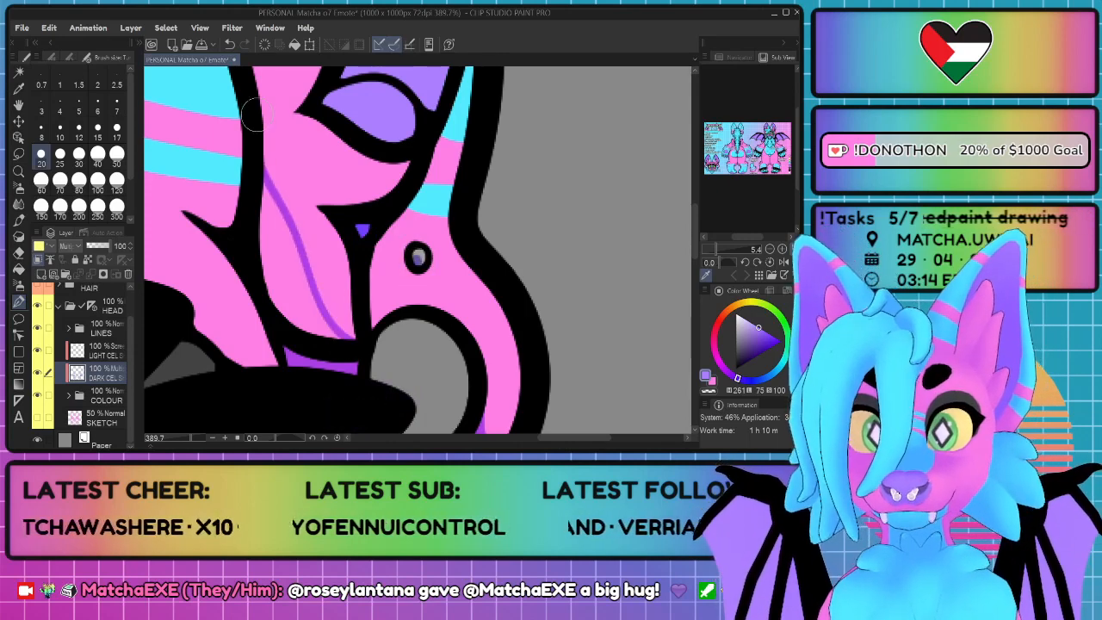
left_click(280, 236)
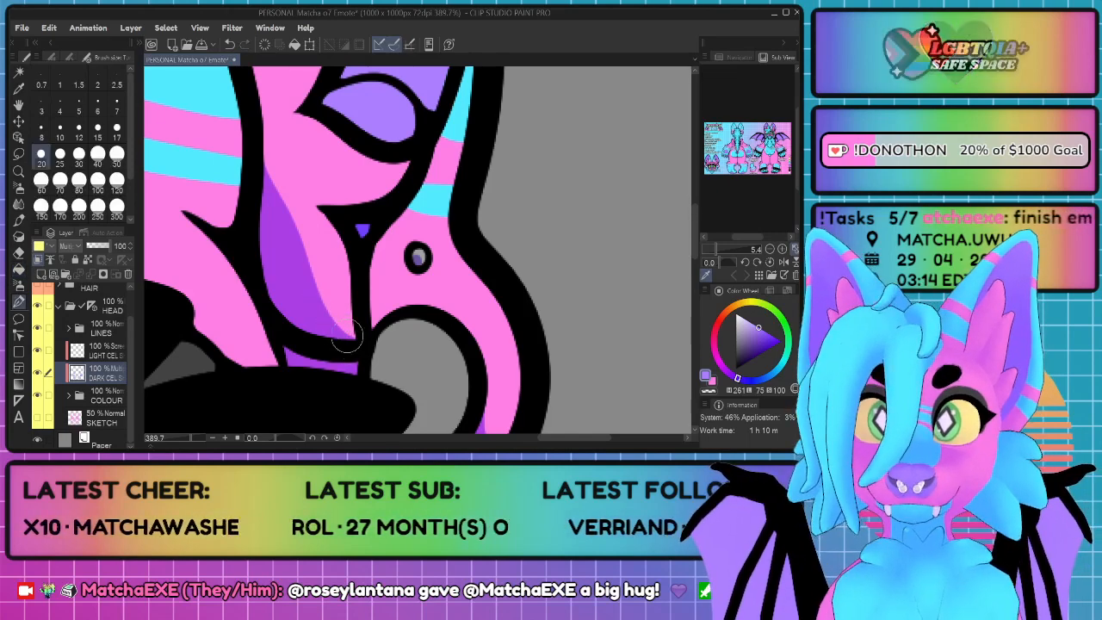
key("ctrl+s")
Step: Shade the lower edge of the middle pink inner-ear tuft with a curved band tapering toward its base
scroll(348, 329, "down", 7)
scroll(356, 303, "up", 5)
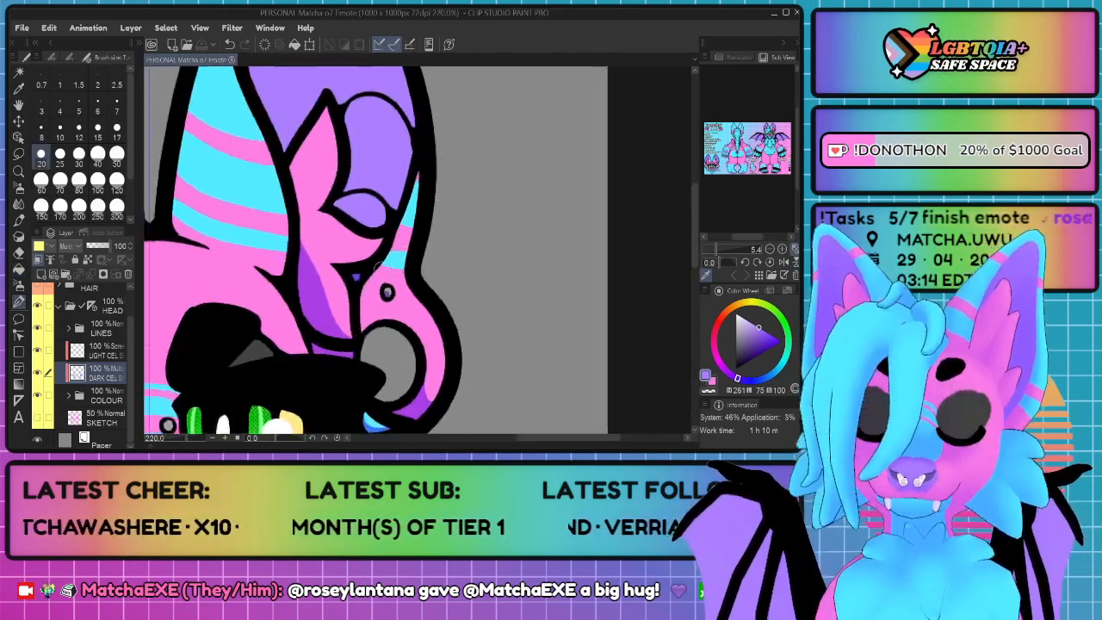
key("space")
scroll(343, 238, "up", 4)
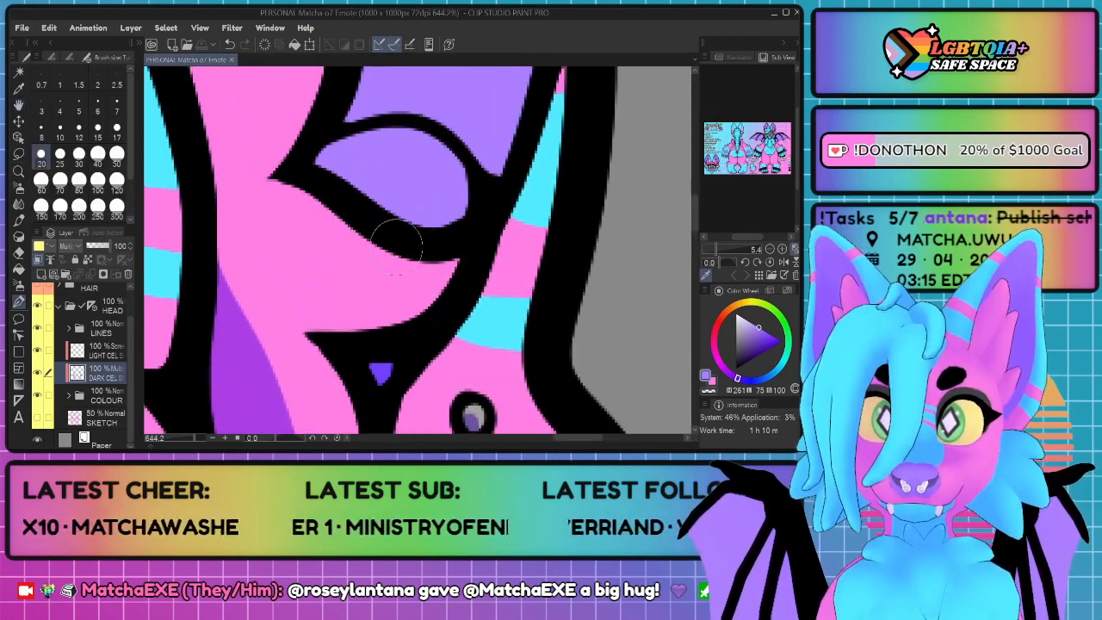
mouse_move(458, 269)
left_mouse_down()
mouse_move(430, 298)
mouse_move(330, 295)
mouse_move(278, 249)
left_mouse_up()
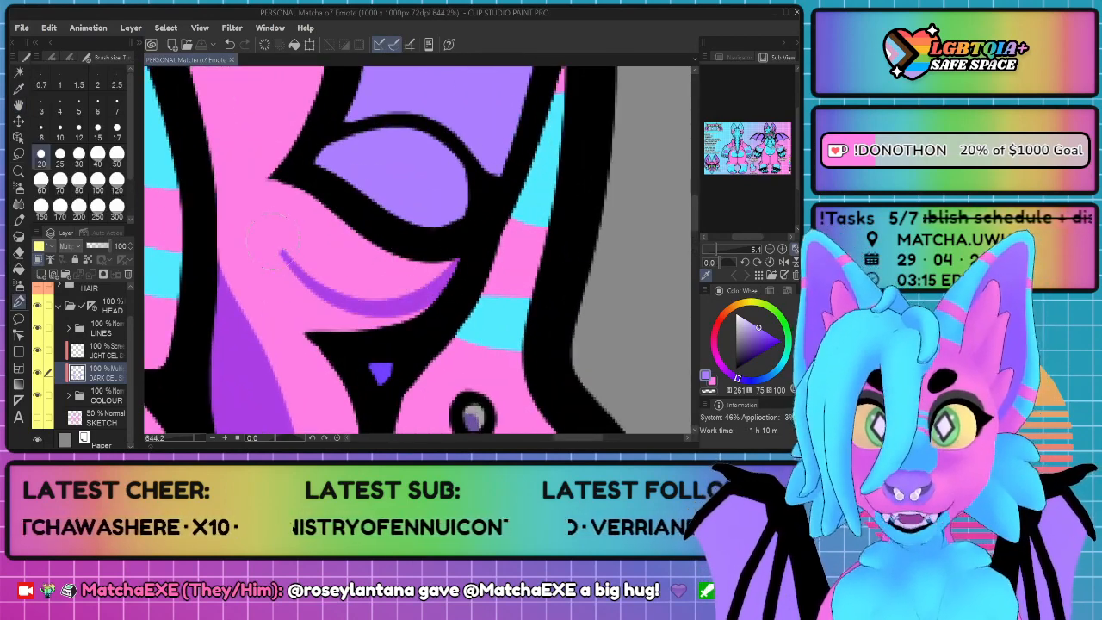
key("ctrl+z")
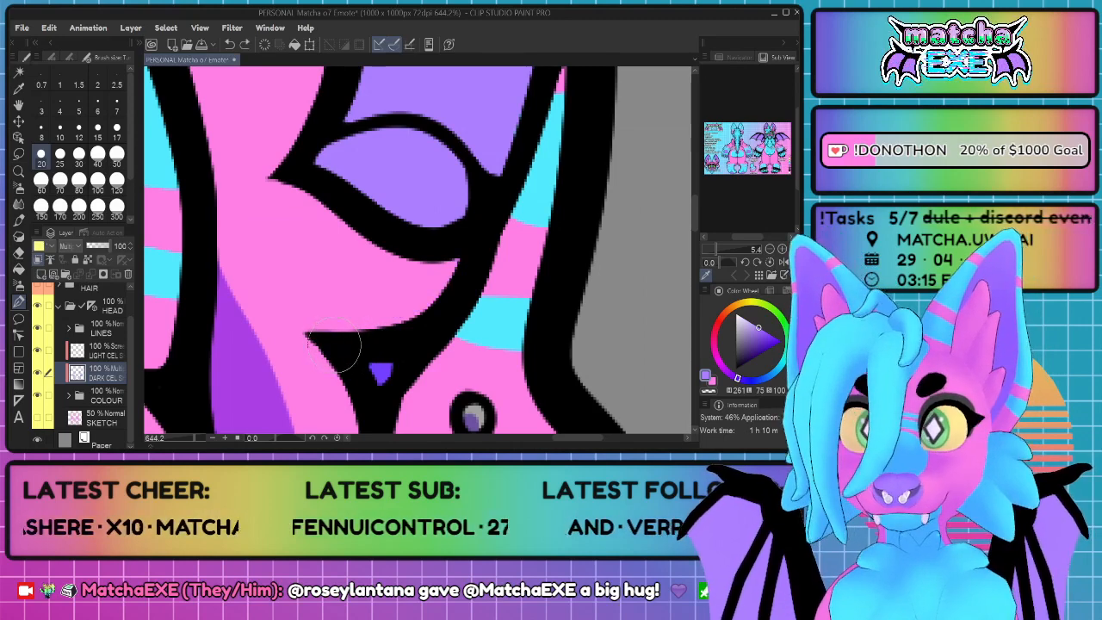
mouse_move(274, 301)
left_mouse_down()
mouse_move(416, 295)
mouse_move(465, 264)
mouse_move(476, 243)
mouse_move(463, 273)
mouse_move(403, 325)
mouse_move(296, 326)
mouse_move(287, 316)
mouse_move(312, 316)
mouse_move(287, 304)
mouse_move(358, 317)
mouse_move(459, 279)
mouse_move(448, 271)
mouse_move(291, 310)
mouse_move(261, 286)
mouse_move(410, 274)
mouse_move(469, 241)
mouse_move(384, 246)
left_mouse_up()
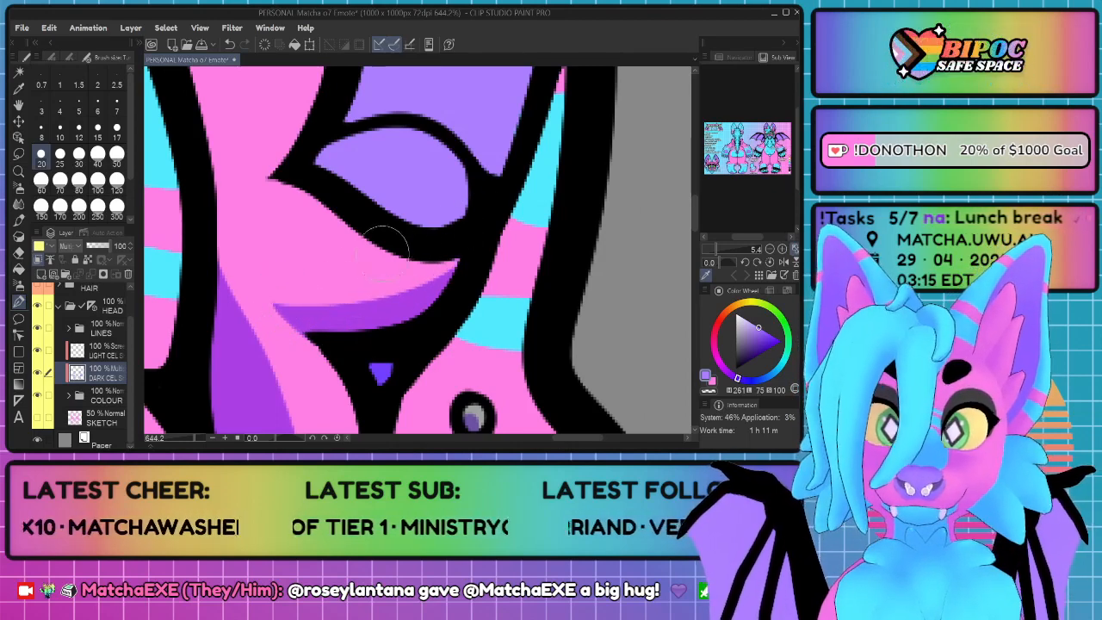
Step: Shade the outer edge and base of the upper pink inner-ear tuft, filling the outlined area down to the tuft below
left_click_drag(331, 184, 440, 359)
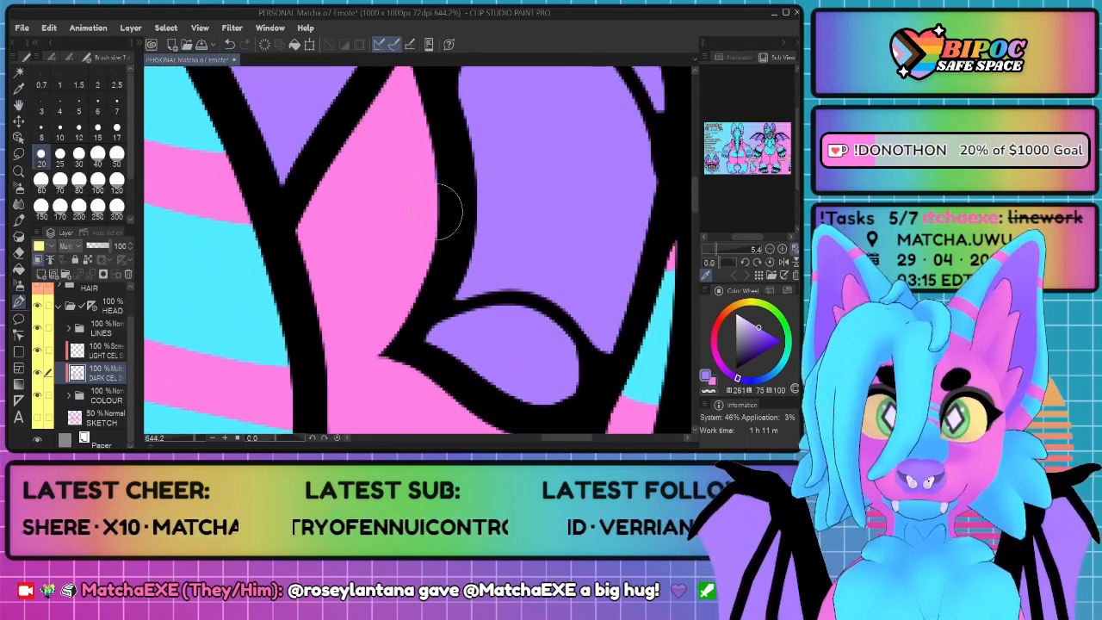
mouse_move(439, 185)
left_mouse_down()
mouse_move(395, 295)
mouse_move(327, 348)
left_mouse_up()
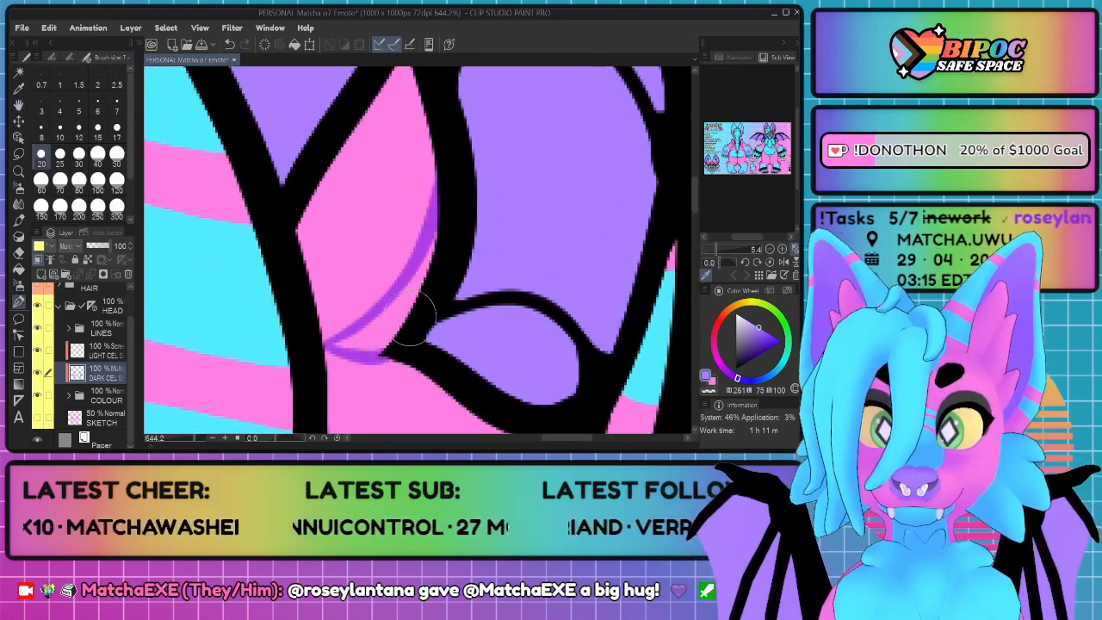
key("g")
left_click(391, 299)
key("p")
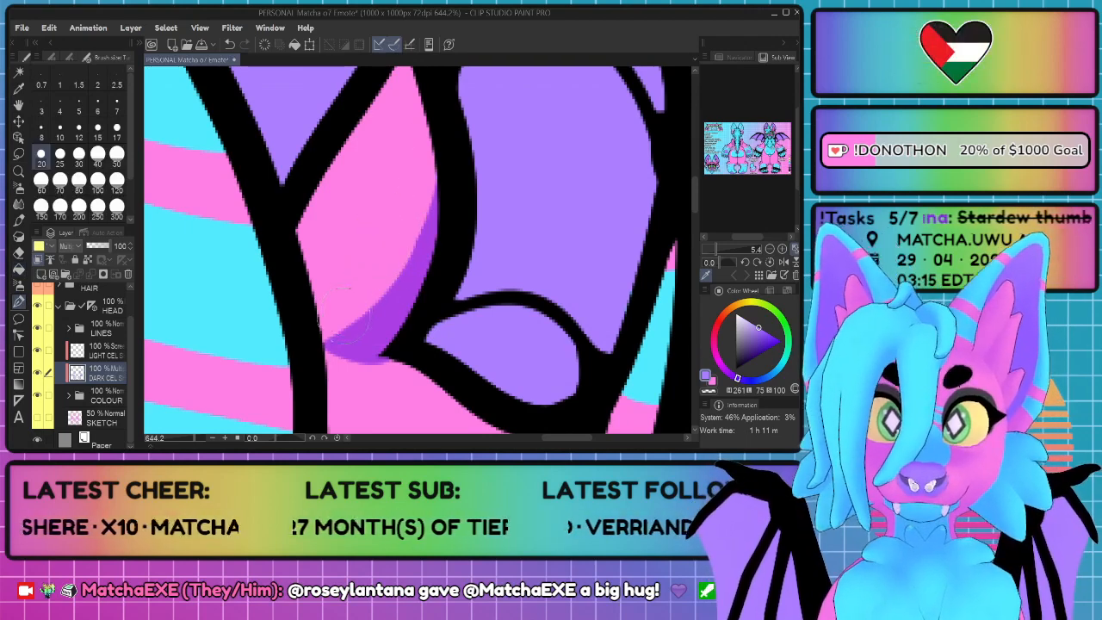
mouse_move(302, 252)
left_mouse_down()
mouse_move(305, 297)
mouse_move(392, 325)
left_mouse_up()
mouse_move(321, 313)
left_mouse_down()
mouse_move(369, 337)
mouse_move(328, 319)
mouse_move(357, 343)
mouse_move(316, 314)
mouse_move(398, 344)
mouse_move(328, 365)
left_mouse_up()
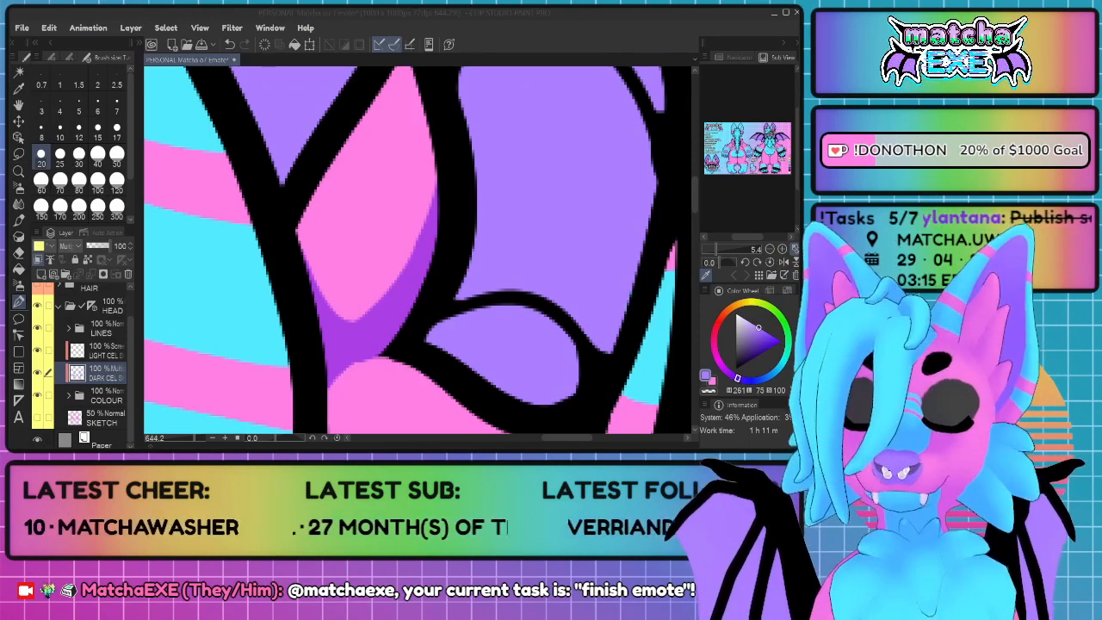
Step: Raise the shadow's edge at the base of the upper pink inner-ear tuft into a higher, rounder curve
scroll(403, 320, "down", 5)
scroll(403, 320, "up", 6)
scroll(403, 321, "down", 1)
scroll(403, 320, "up", 1)
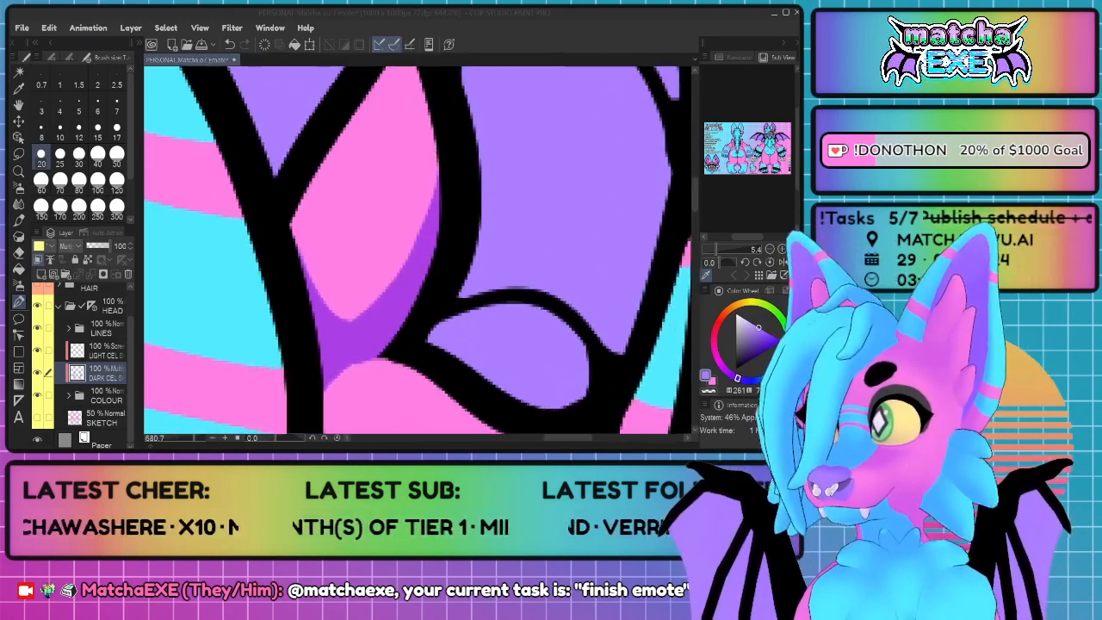
left_click(415, 350)
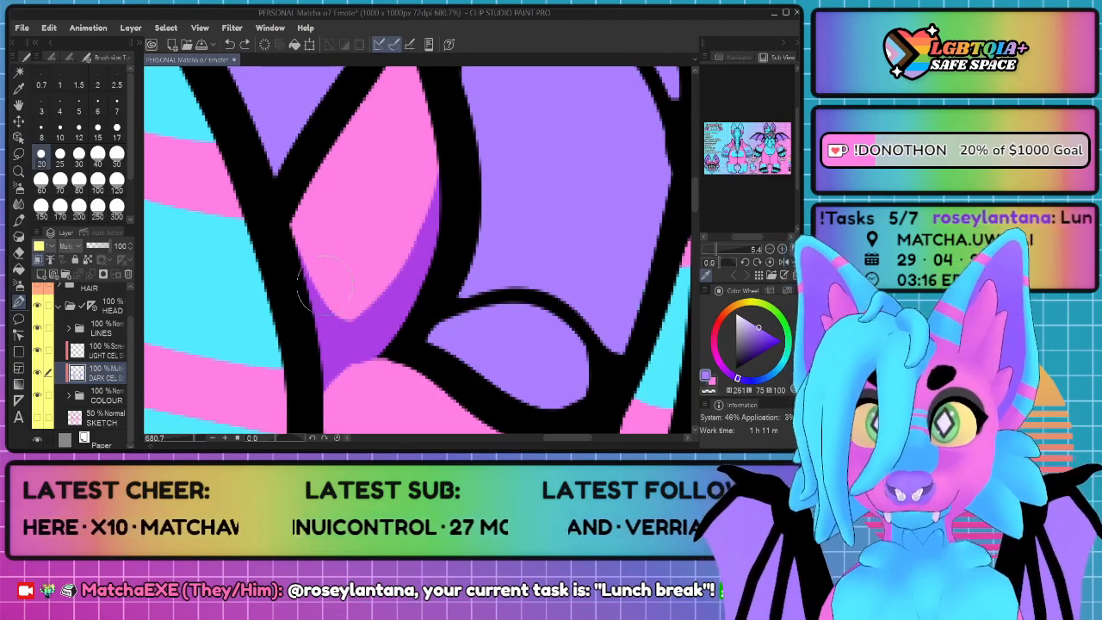
mouse_move(299, 258)
left_mouse_down()
mouse_move(351, 322)
mouse_move(408, 283)
left_mouse_up()
key("ctrl+z")
mouse_move(289, 244)
left_mouse_down()
mouse_move(354, 311)
mouse_move(419, 271)
left_mouse_up()
left_click_drag(336, 322, 406, 294)
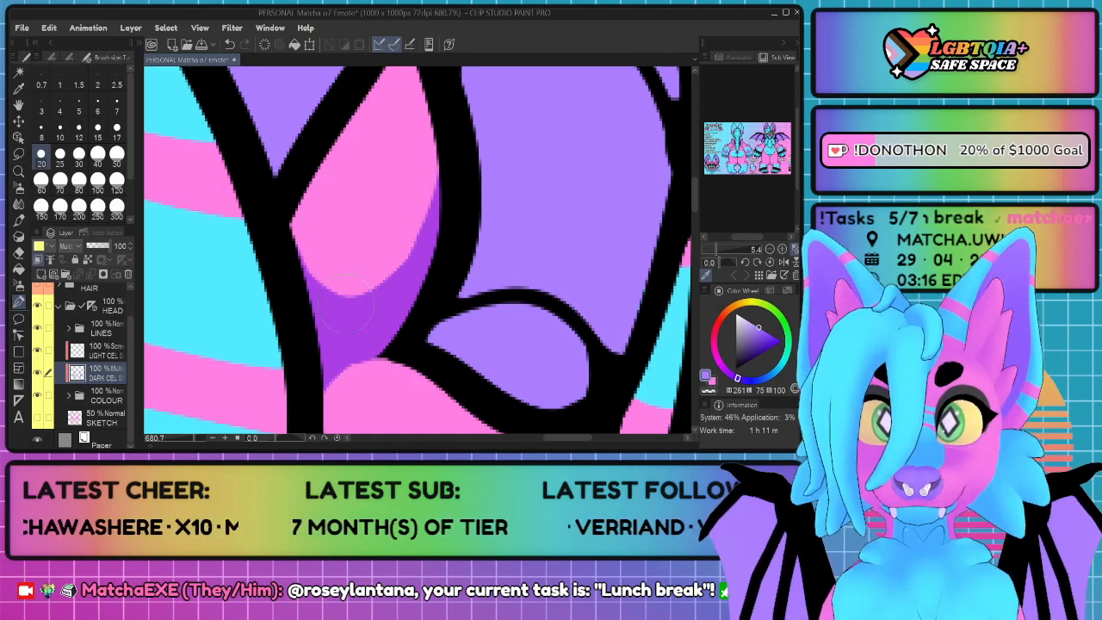
Step: Shade the two purple inner-ear folds along the edges beside the pink tufts
scroll(348, 295, "down", 10)
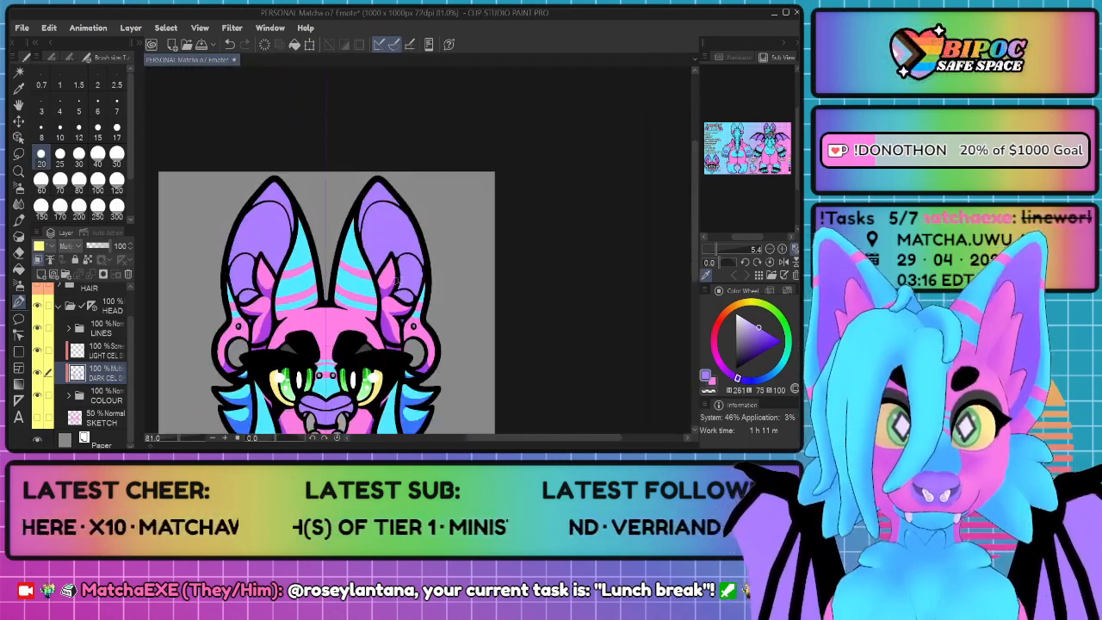
scroll(415, 296, "up", 7)
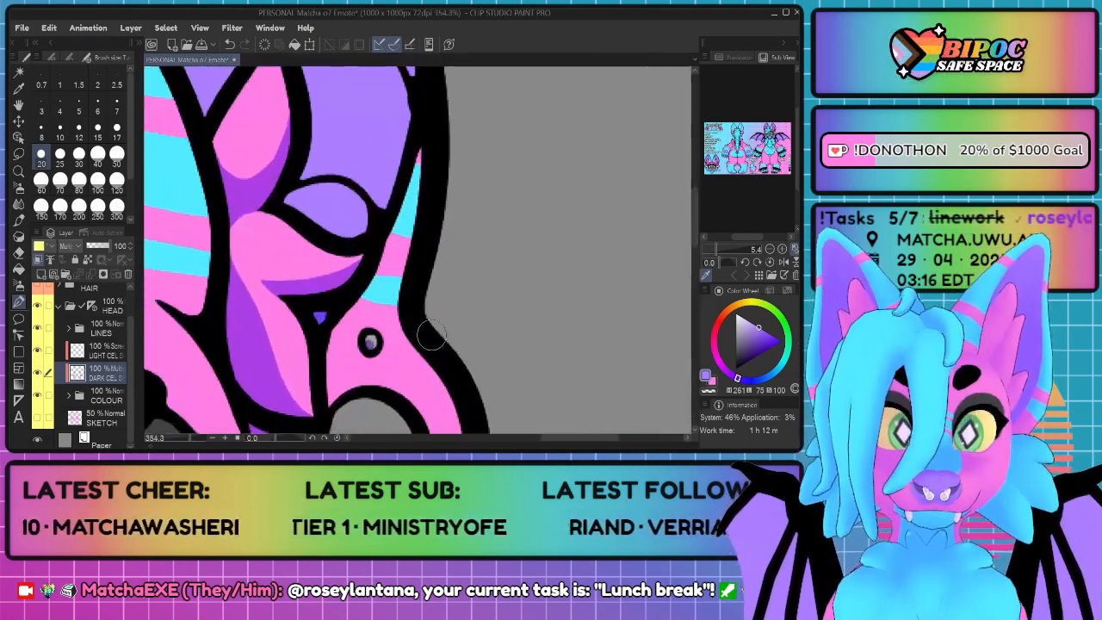
scroll(420, 293, "down", 3)
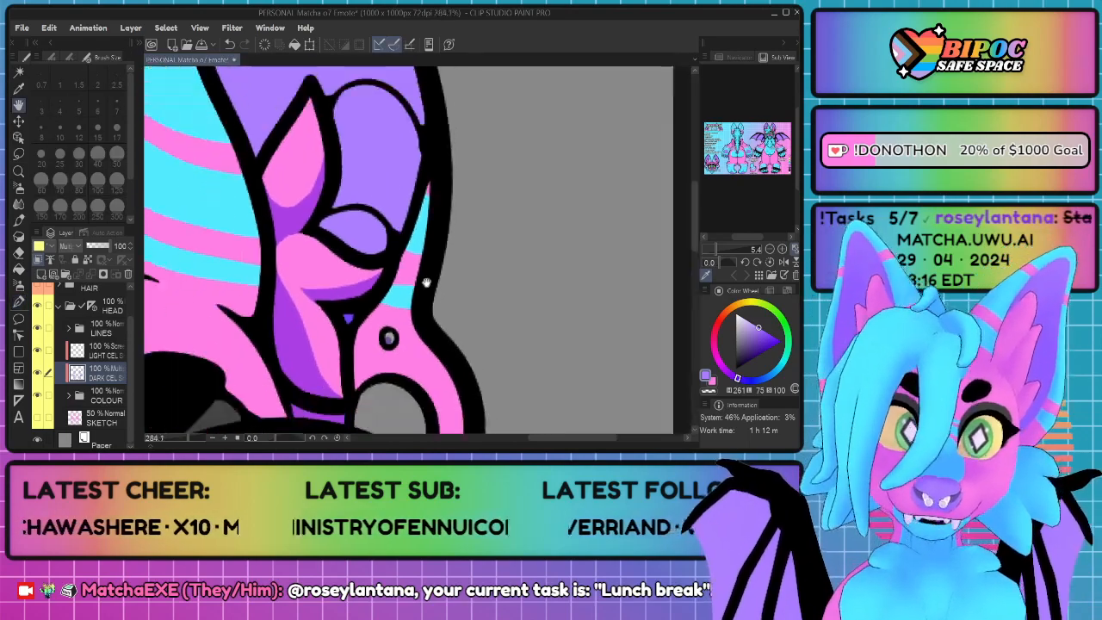
scroll(417, 306, "up", 3)
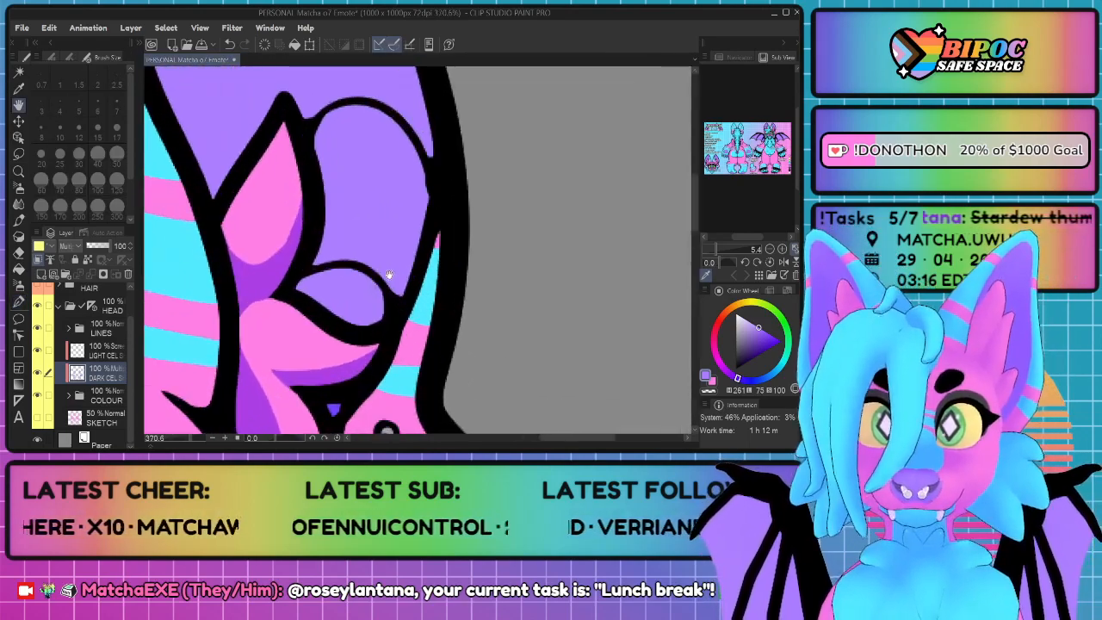
left_click_drag(368, 300, 356, 305)
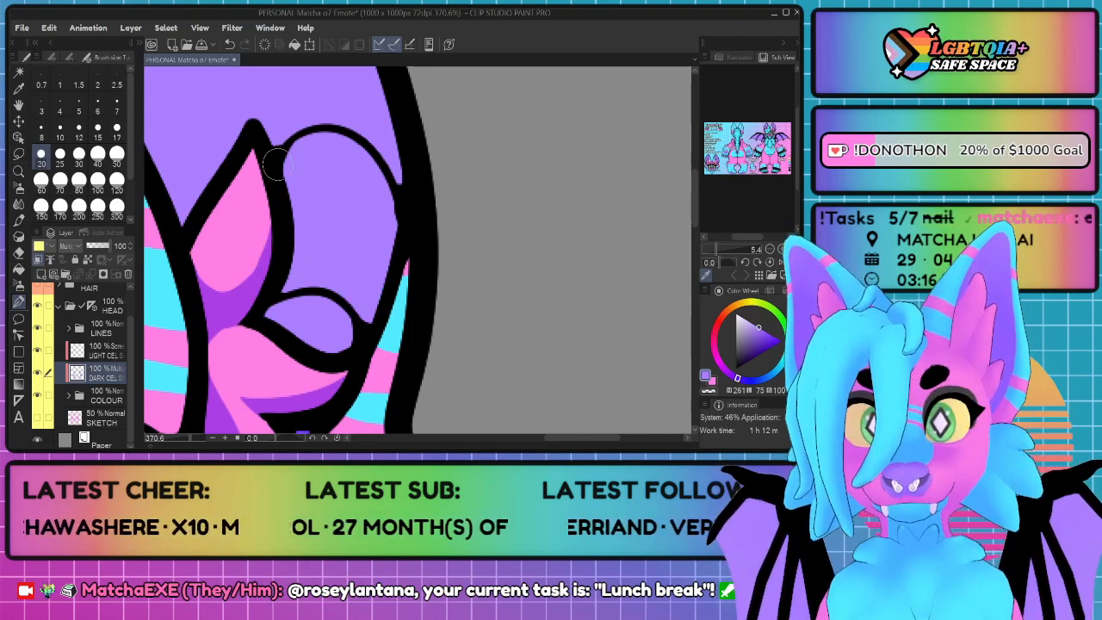
mouse_move(273, 164)
left_mouse_down()
mouse_move(295, 229)
mouse_move(292, 320)
mouse_move(315, 350)
mouse_move(349, 365)
mouse_move(285, 286)
mouse_move(283, 214)
mouse_move(279, 326)
left_mouse_up()
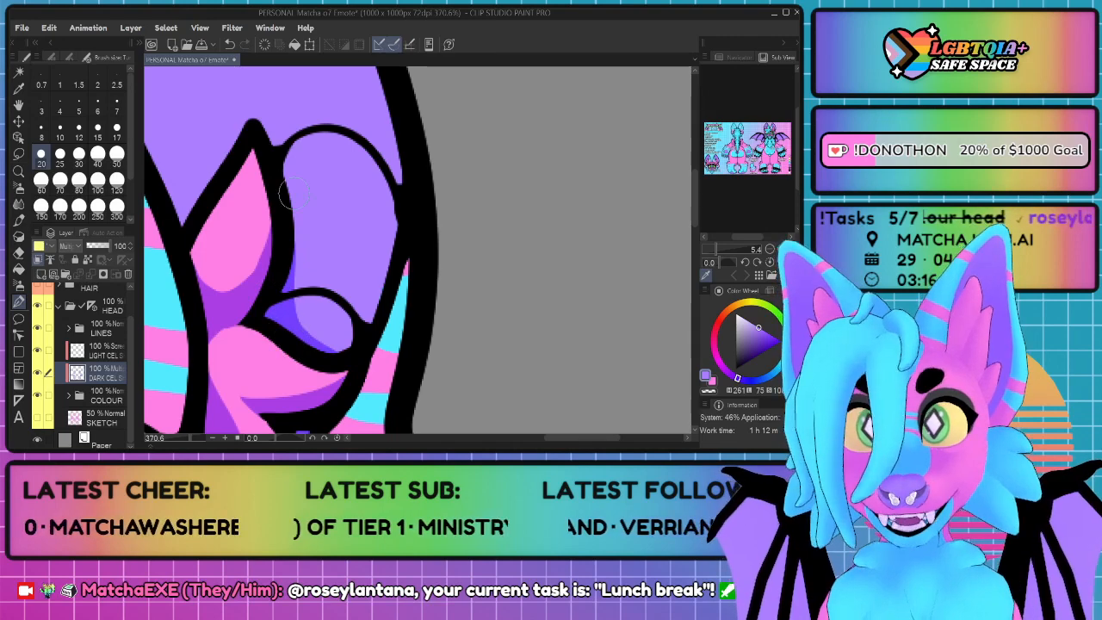
mouse_move(268, 160)
left_mouse_down()
mouse_move(290, 215)
mouse_move(292, 341)
left_mouse_up()
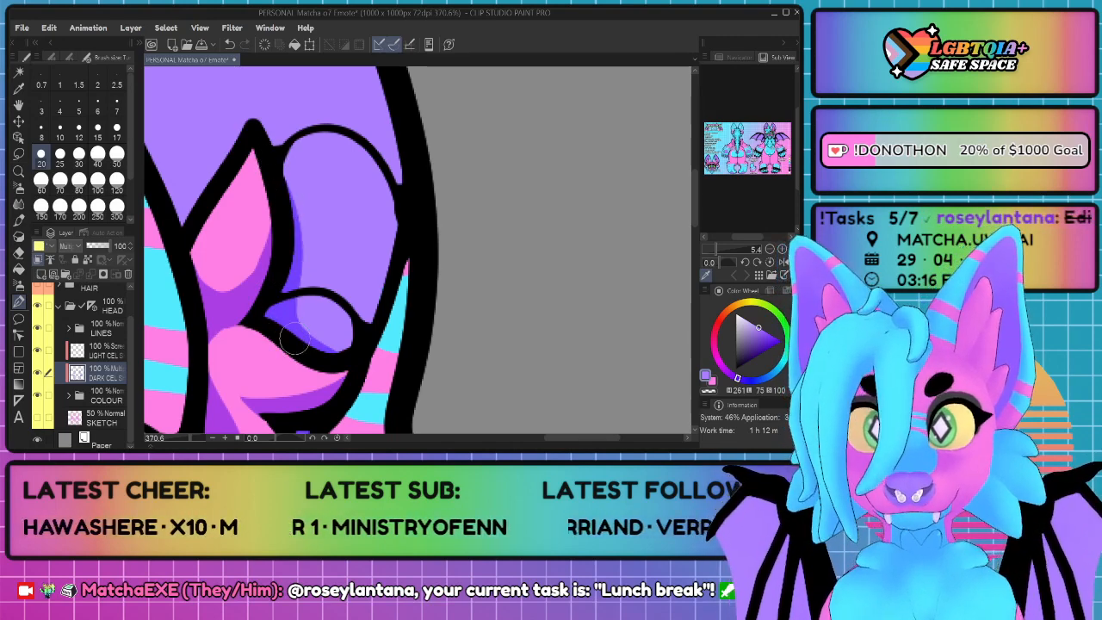
Step: Shade the inner edge of the purple ear tip and the large purple inner ear down to the upper pink tuft
left_click_drag(207, 62, 326, 223)
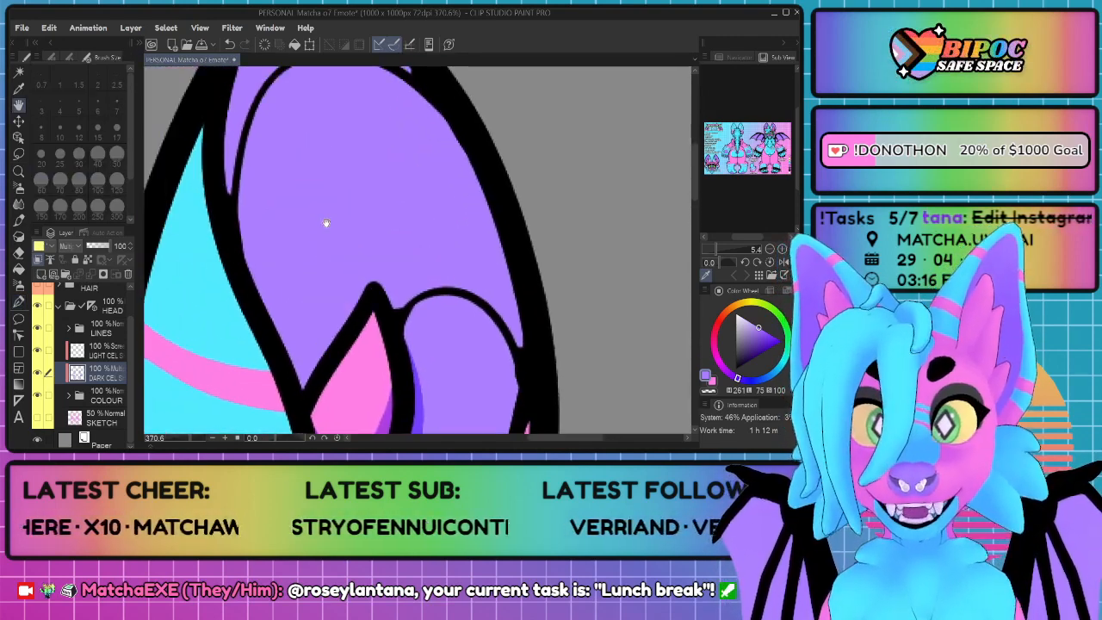
scroll(310, 249, "down", 4)
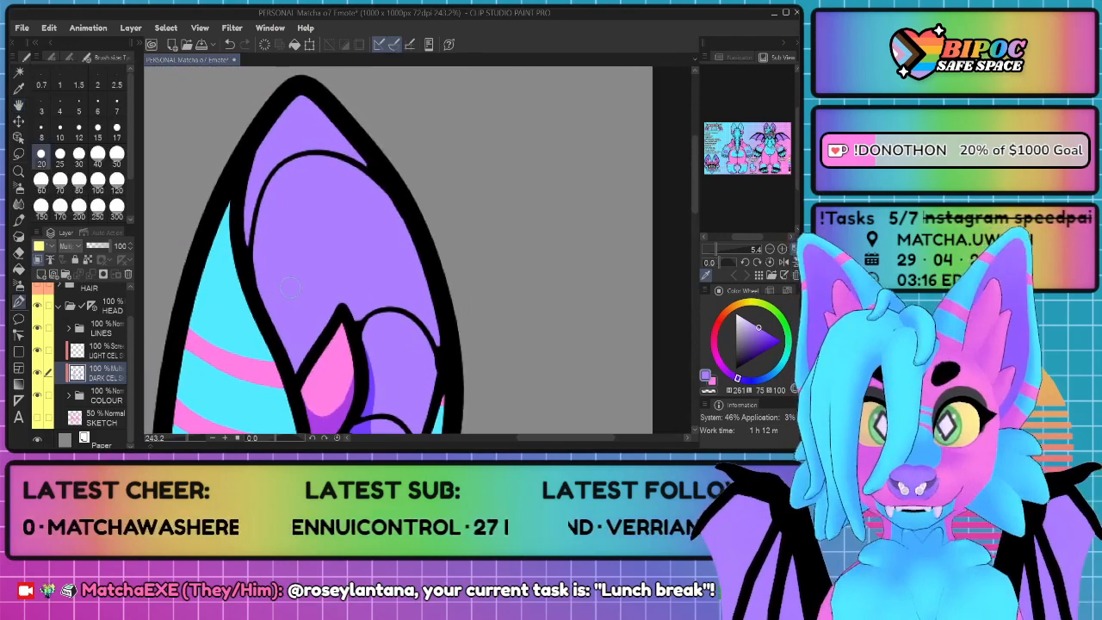
mouse_move(288, 92)
left_mouse_down()
mouse_move(262, 141)
mouse_move(249, 241)
mouse_move(290, 329)
mouse_move(316, 341)
mouse_move(341, 323)
mouse_move(287, 382)
mouse_move(244, 215)
left_mouse_up()
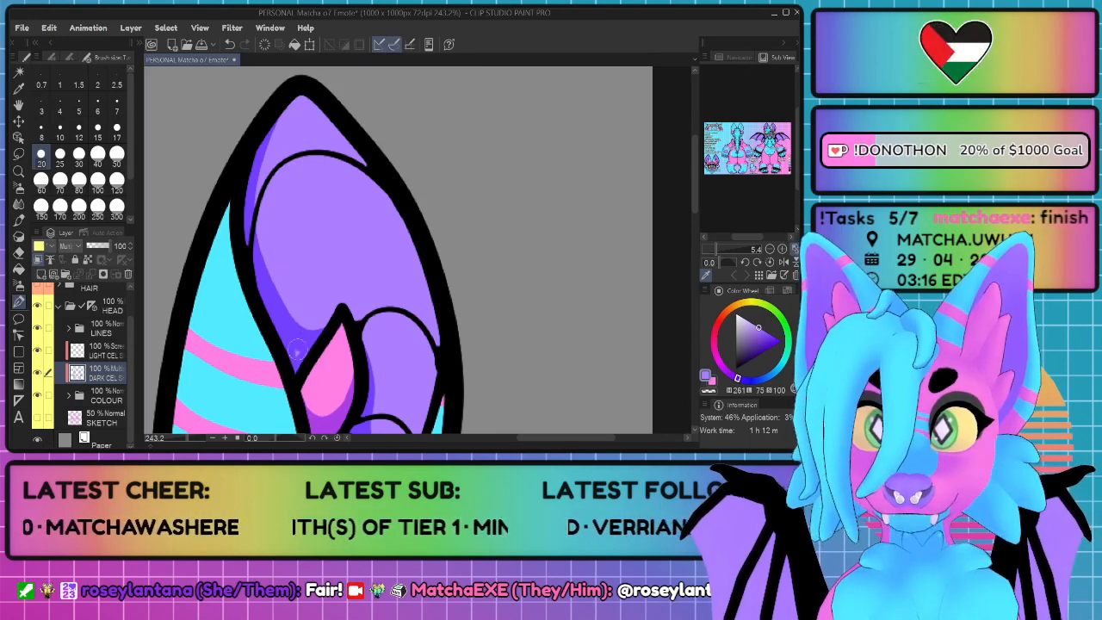
left_click_drag(337, 314, 288, 342)
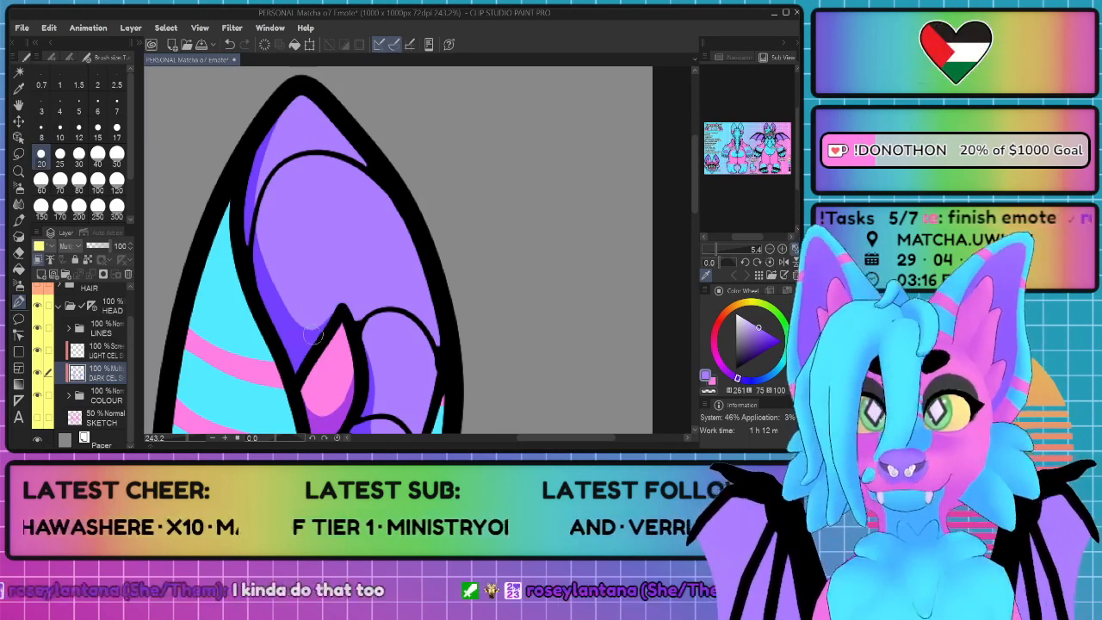
Step: Shade the inner side of the striped outer ear rim down to the earlobe around the small piercing, and save the file
scroll(313, 336, "down", 5)
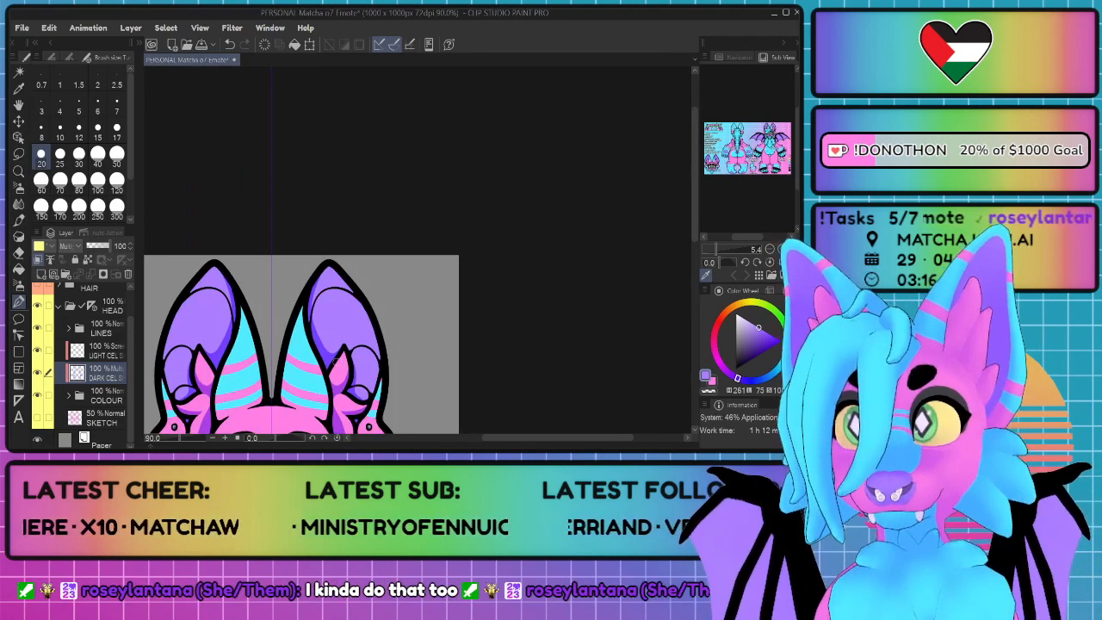
left_click_drag(396, 390, 408, 303)
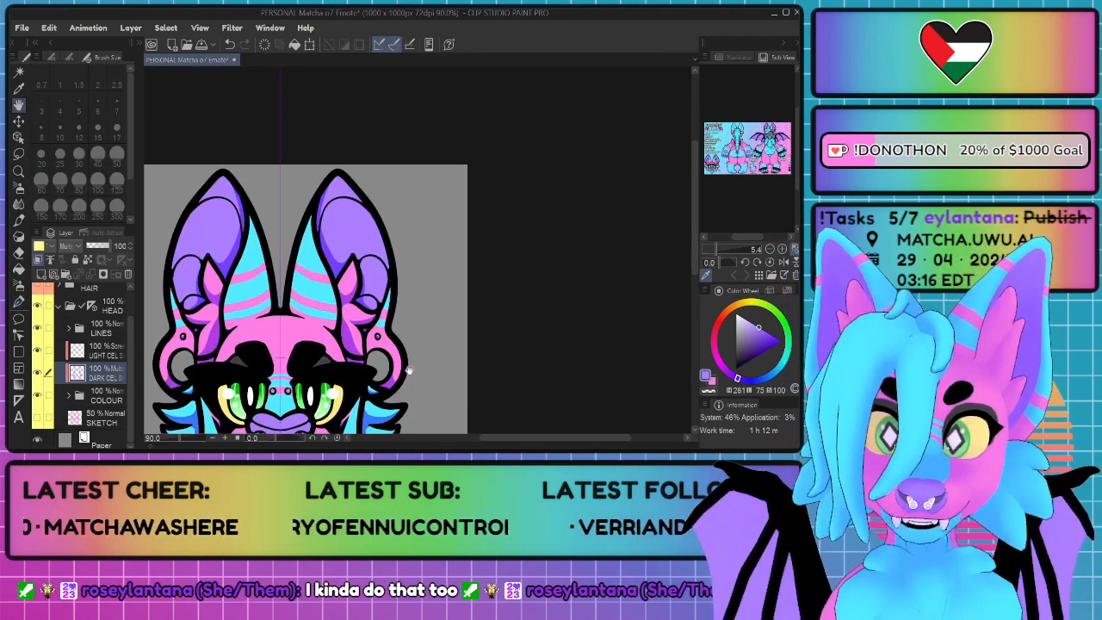
scroll(405, 329, "up", 6)
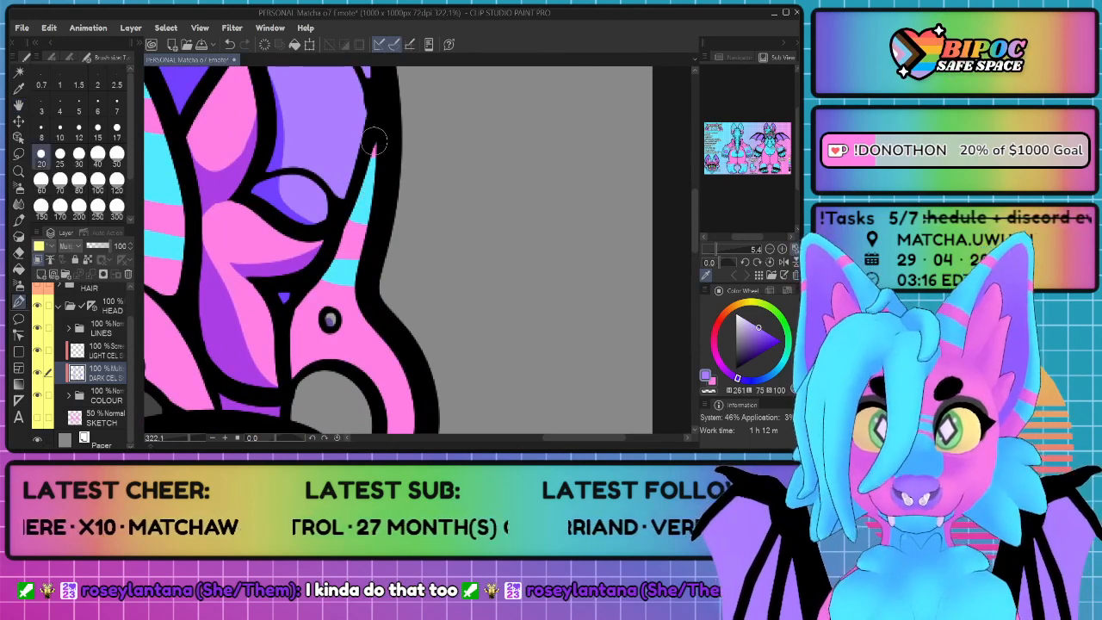
mouse_move(379, 134)
left_mouse_down()
mouse_move(361, 195)
mouse_move(294, 331)
mouse_move(298, 356)
mouse_move(343, 360)
mouse_move(299, 383)
mouse_move(294, 321)
left_mouse_up()
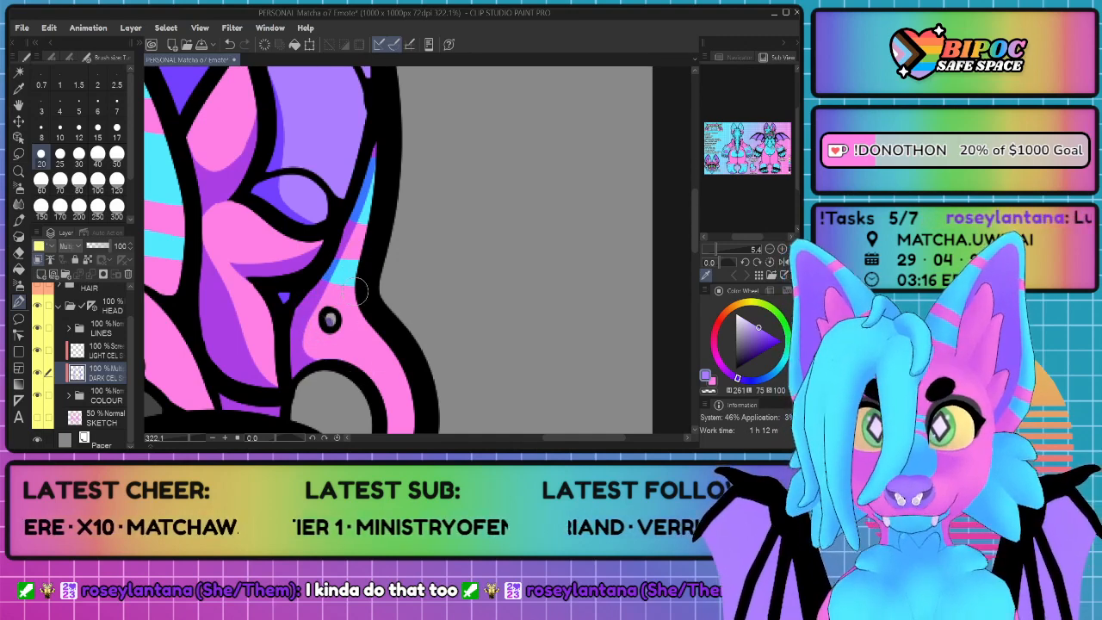
scroll(359, 293, "down", 8)
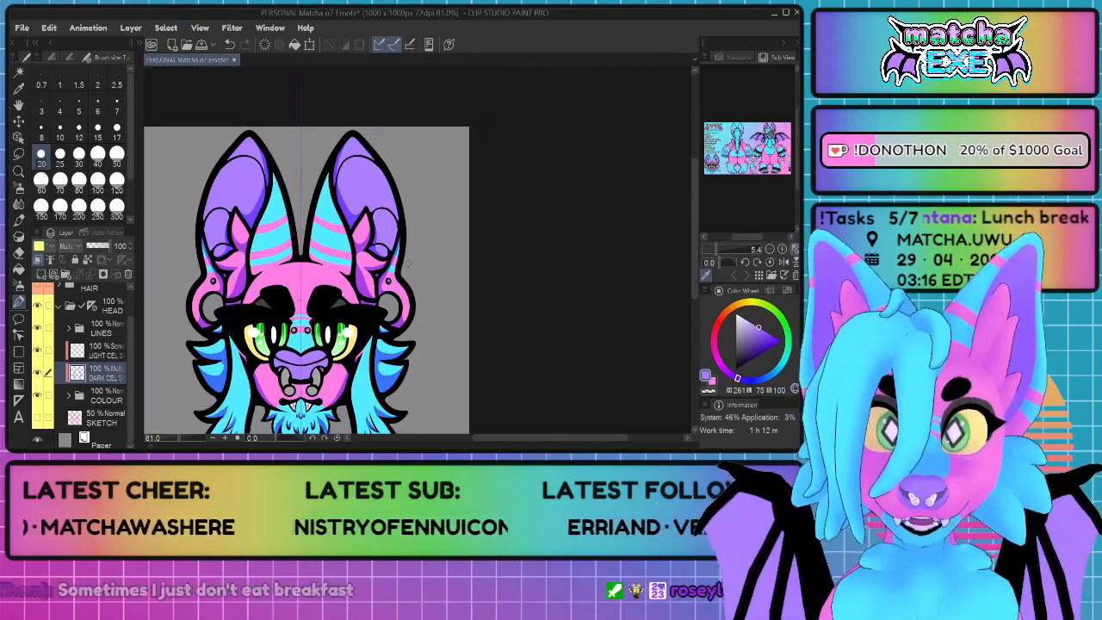
key("ctrl+s")
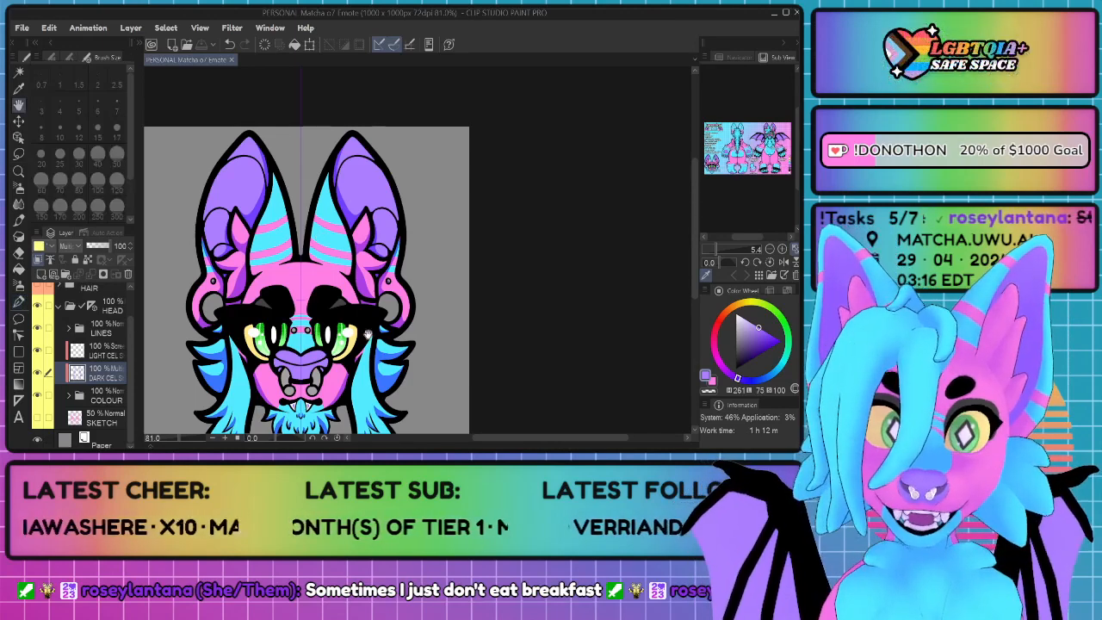
Step: Shade the striped front of the ear along its outer edge, beside the inner-ear fur, down to the forehead
left_click_drag(303, 409, 311, 352)
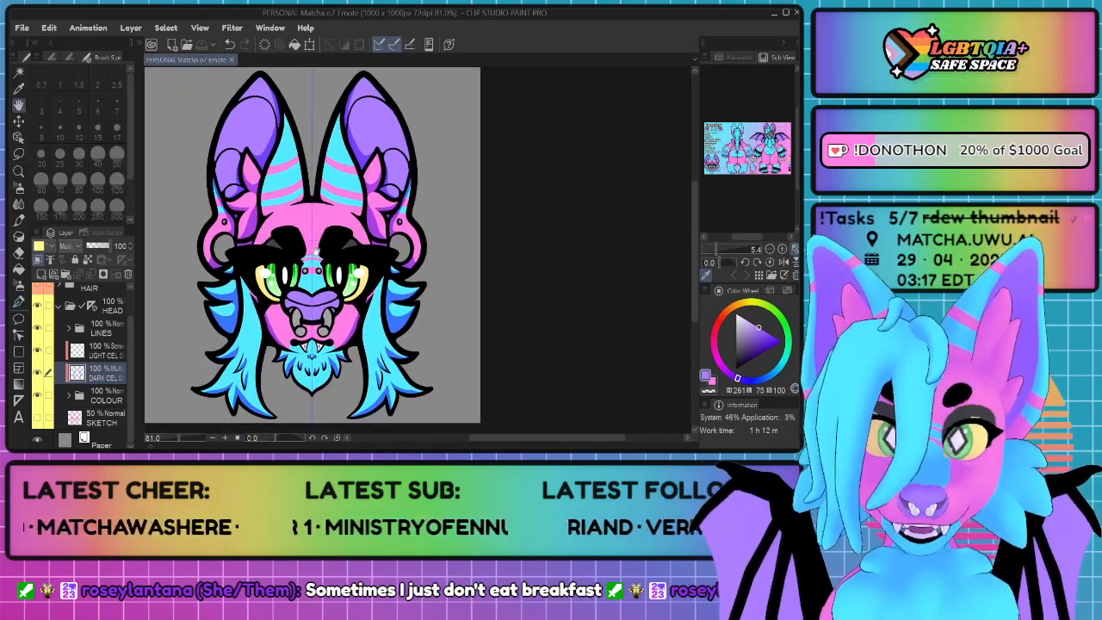
scroll(315, 251, "up", 4)
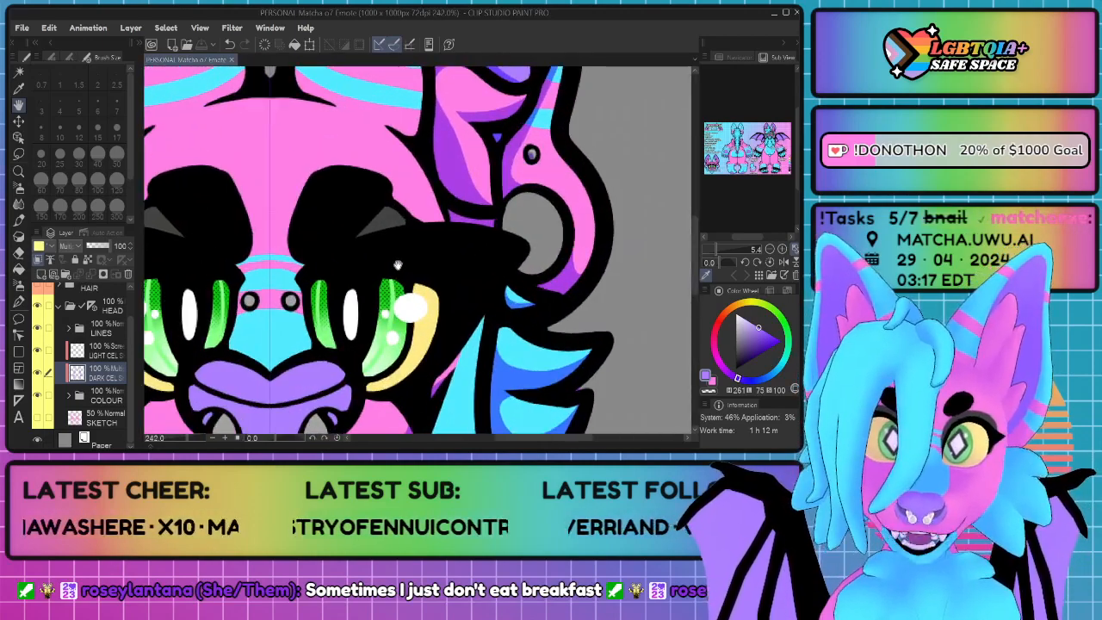
scroll(310, 209, "down", 4)
left_click_drag(291, 182, 331, 346)
scroll(382, 250, "up", 3)
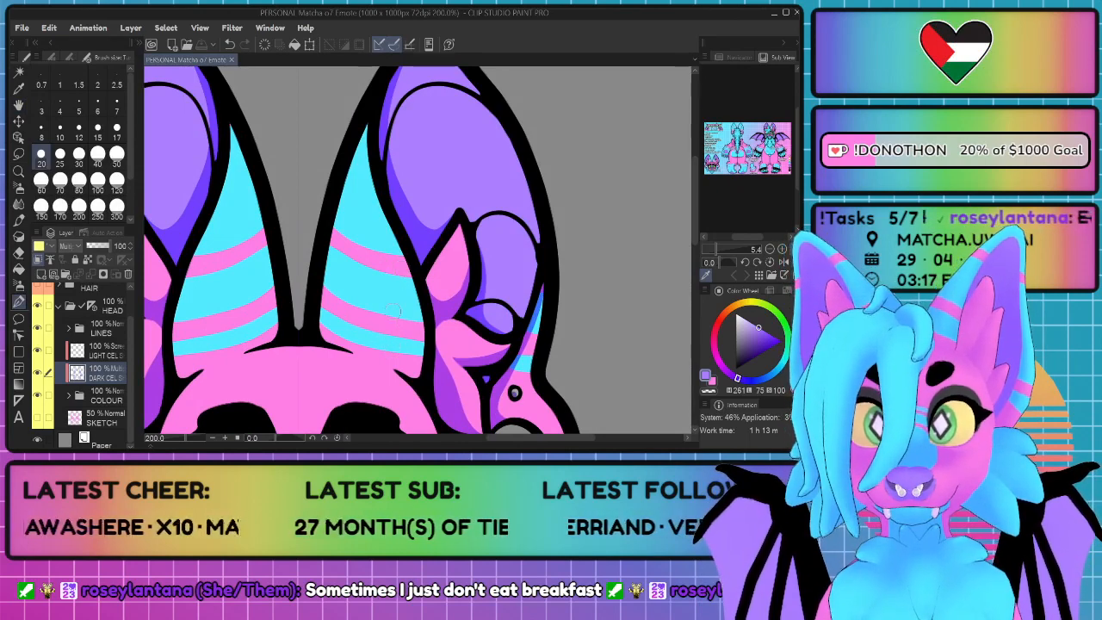
key("ctrl+z")
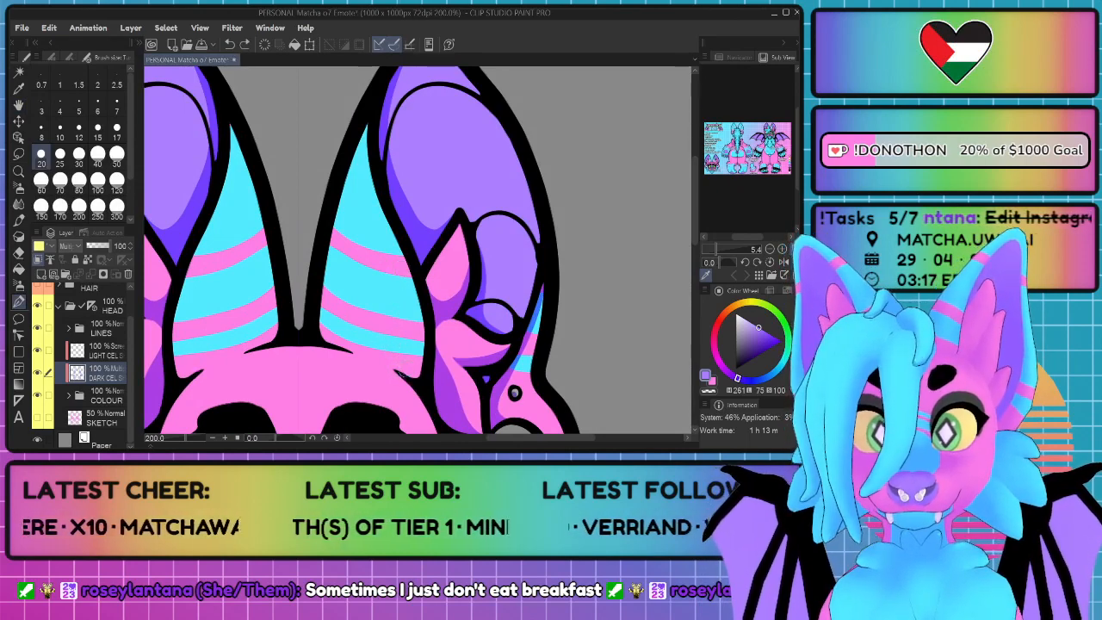
scroll(534, 404, "up", 3)
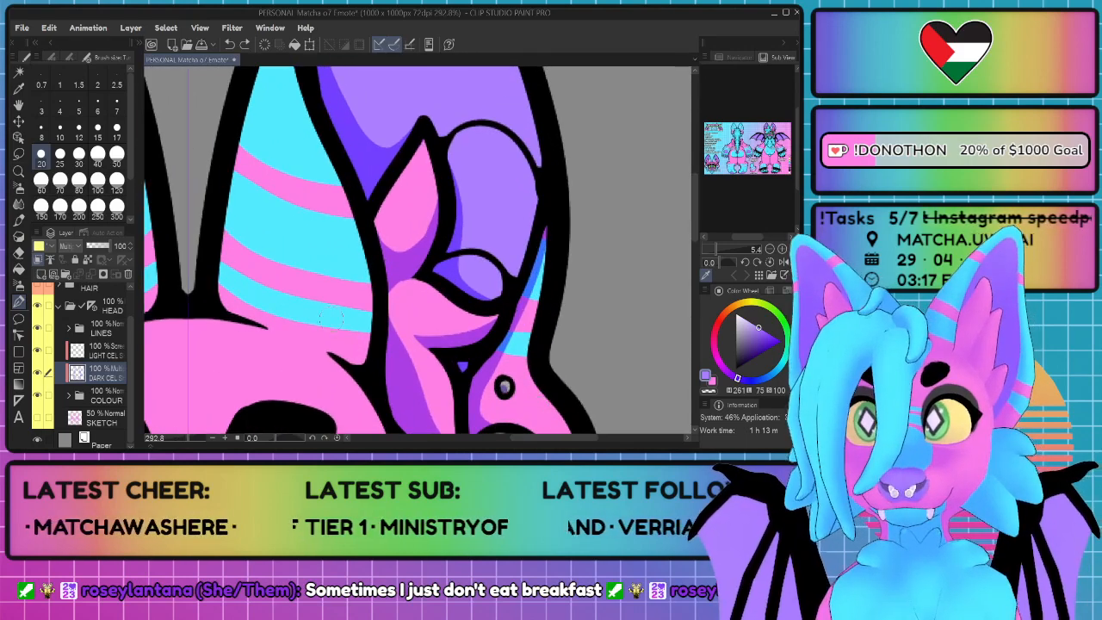
mouse_move(341, 358)
left_mouse_down()
mouse_move(362, 327)
mouse_move(357, 204)
mouse_move(342, 159)
left_mouse_up()
left_click_drag(366, 249, 358, 366)
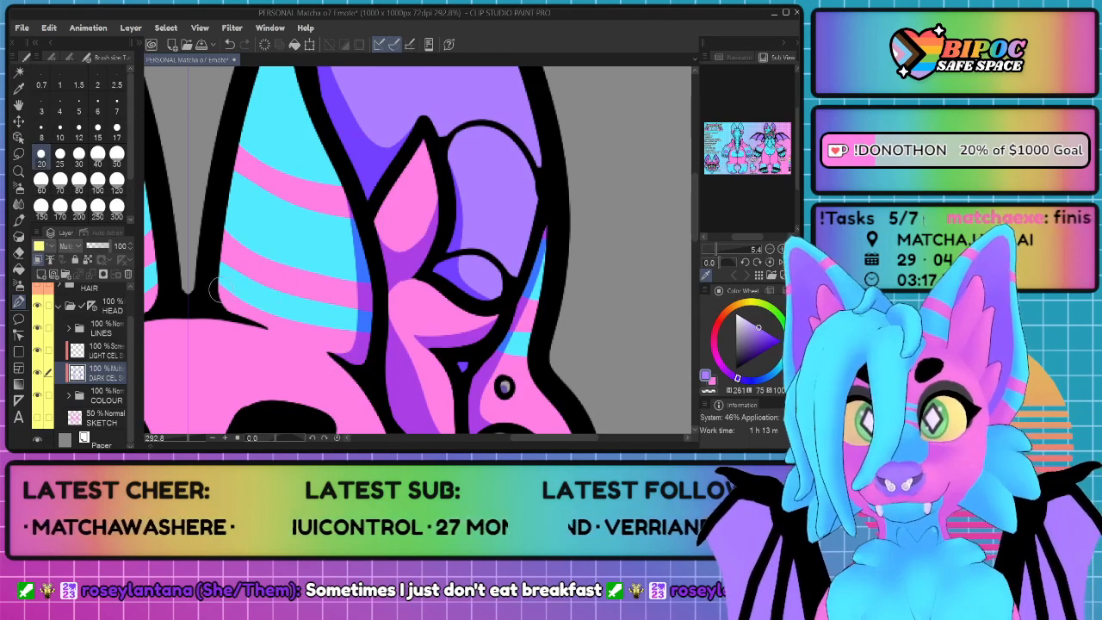
Step: Shade the inner lower corner of the striped ear front where it meets the forehead
mouse_move(222, 207)
left_mouse_down()
mouse_move(216, 270)
mouse_move(260, 320)
left_mouse_up()
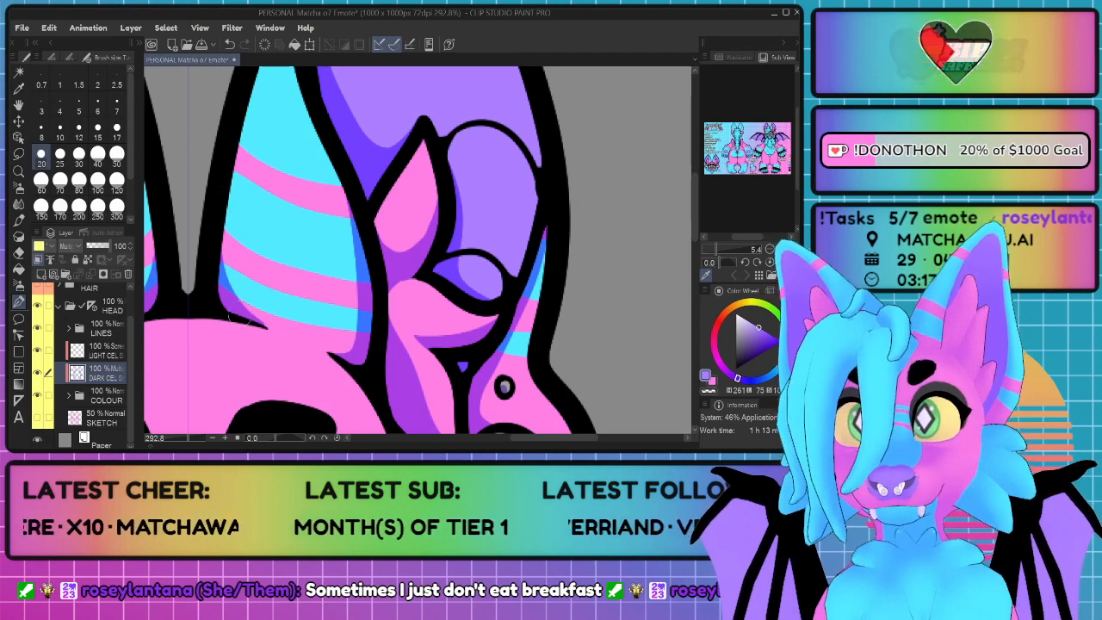
scroll(249, 343, "down", 9)
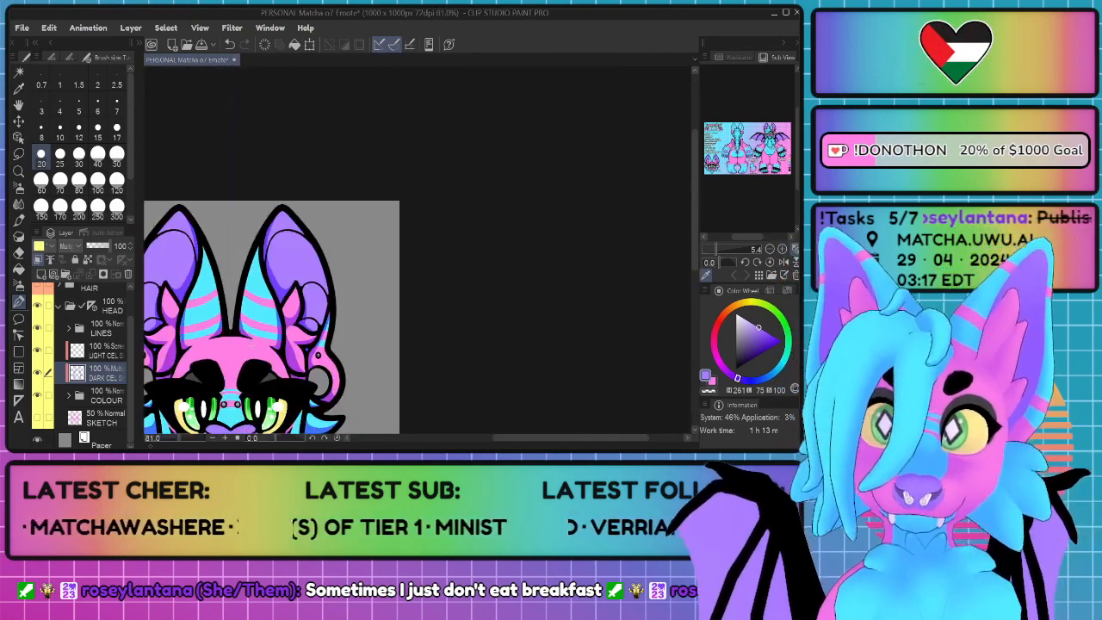
scroll(375, 347, "up", 7)
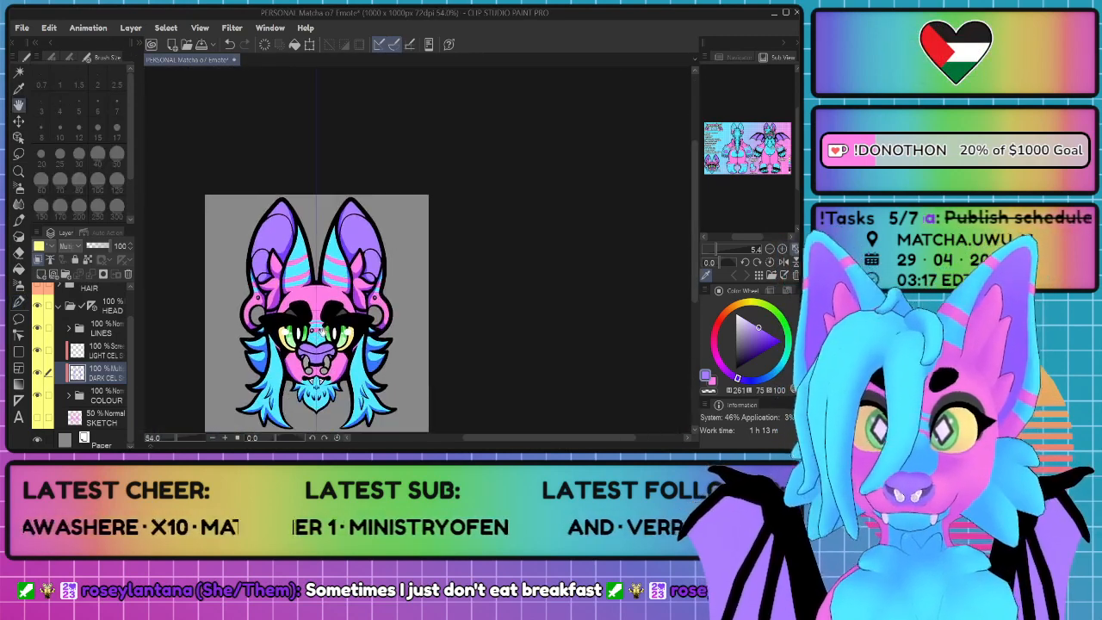
Step: Shade the inner sides of the grey nose ring and its ball ends, and the underside of the purple lower nose
left_click_drag(376, 348, 410, 189)
scroll(324, 399, "up", 4)
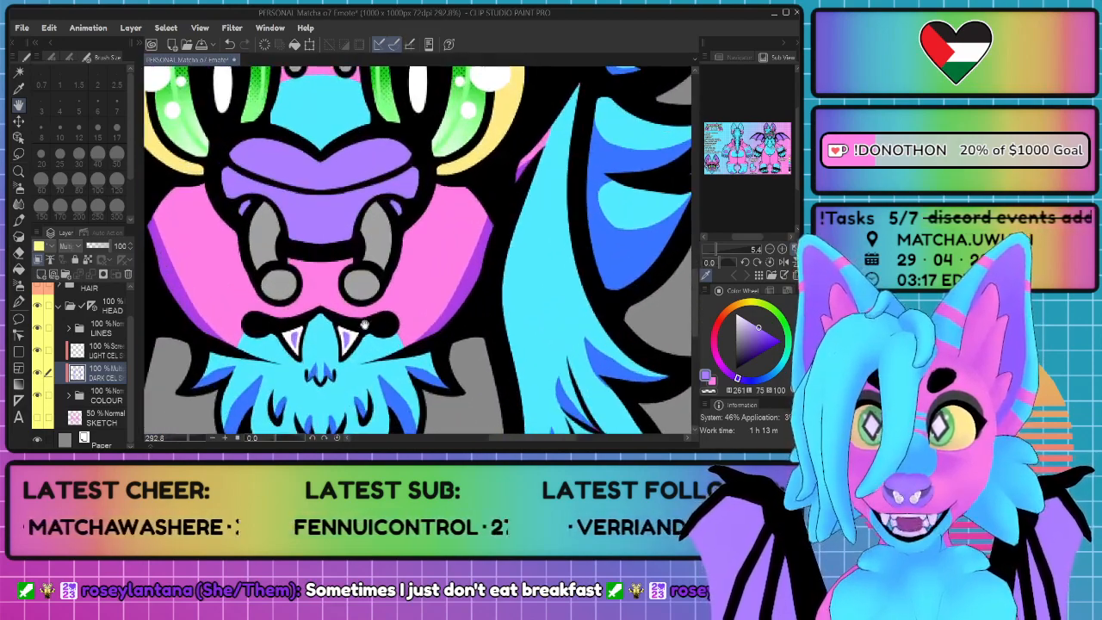
mouse_move(349, 275)
left_mouse_down()
mouse_move(335, 248)
mouse_move(359, 241)
mouse_move(366, 211)
mouse_move(352, 186)
mouse_move(370, 219)
left_mouse_up()
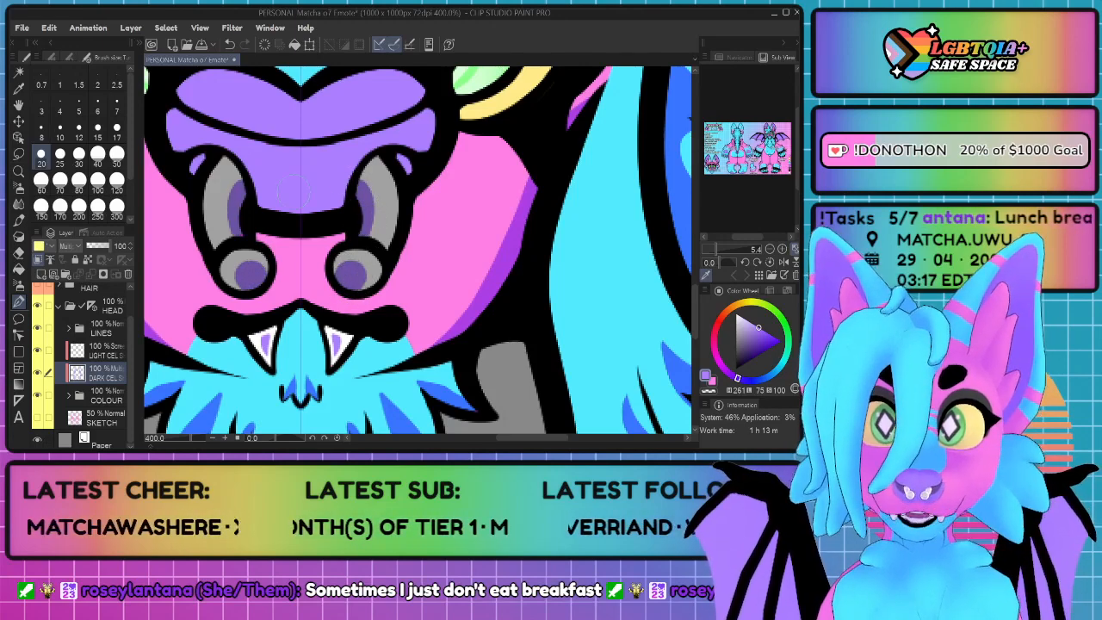
mouse_move(287, 210)
left_mouse_down()
mouse_move(341, 203)
mouse_move(374, 158)
mouse_move(334, 211)
mouse_move(353, 180)
mouse_move(298, 217)
mouse_move(377, 160)
mouse_move(371, 167)
mouse_move(395, 158)
mouse_move(416, 174)
mouse_move(401, 161)
mouse_move(420, 148)
mouse_move(408, 152)
mouse_move(424, 160)
mouse_move(410, 157)
mouse_move(445, 130)
mouse_move(447, 101)
mouse_move(446, 122)
mouse_move(393, 157)
mouse_move(429, 153)
left_mouse_up()
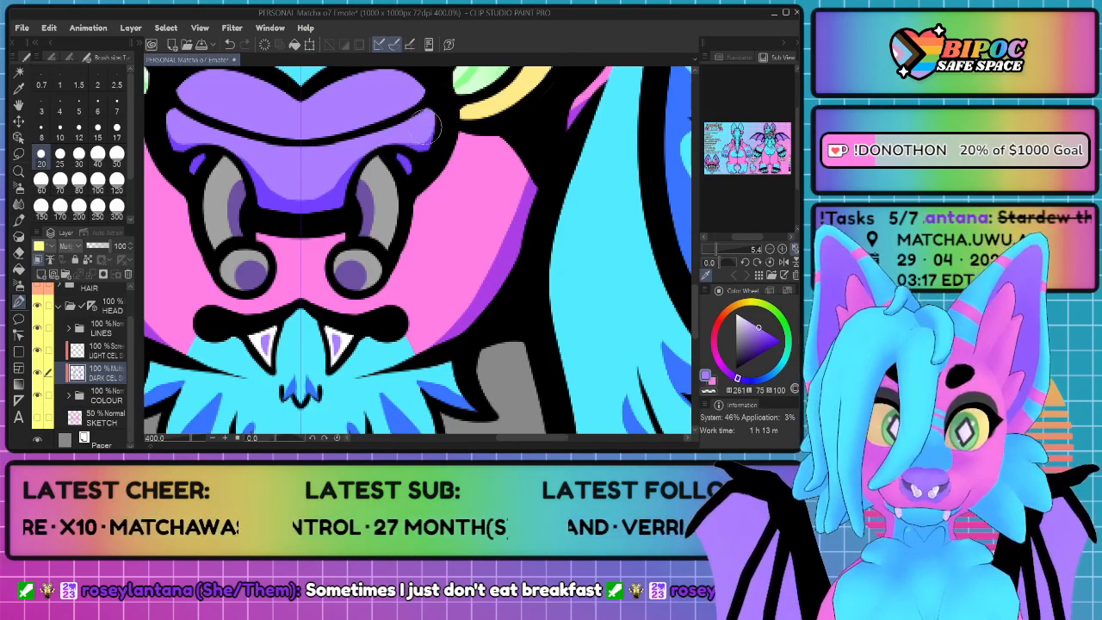
Step: Shade the outer corners of the purple upper nose, undoing and redrawing the strokes as needed
left_click_drag(390, 121, 400, 235)
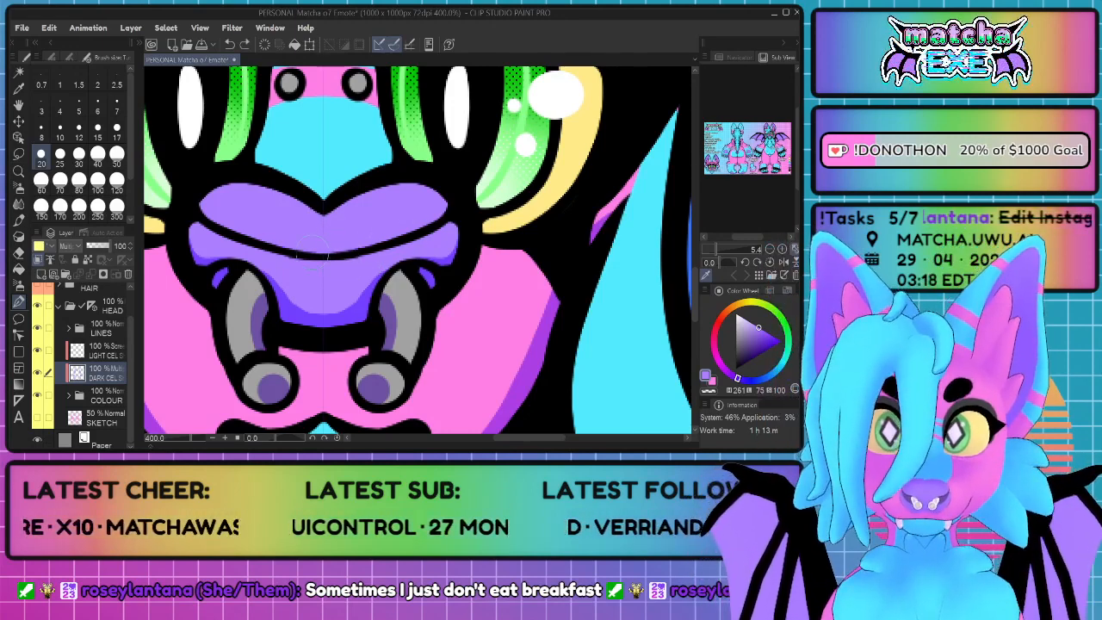
key("ctrl+z")
mouse_move(324, 260)
left_mouse_down()
mouse_move(402, 235)
mouse_move(450, 201)
mouse_move(408, 174)
left_mouse_up()
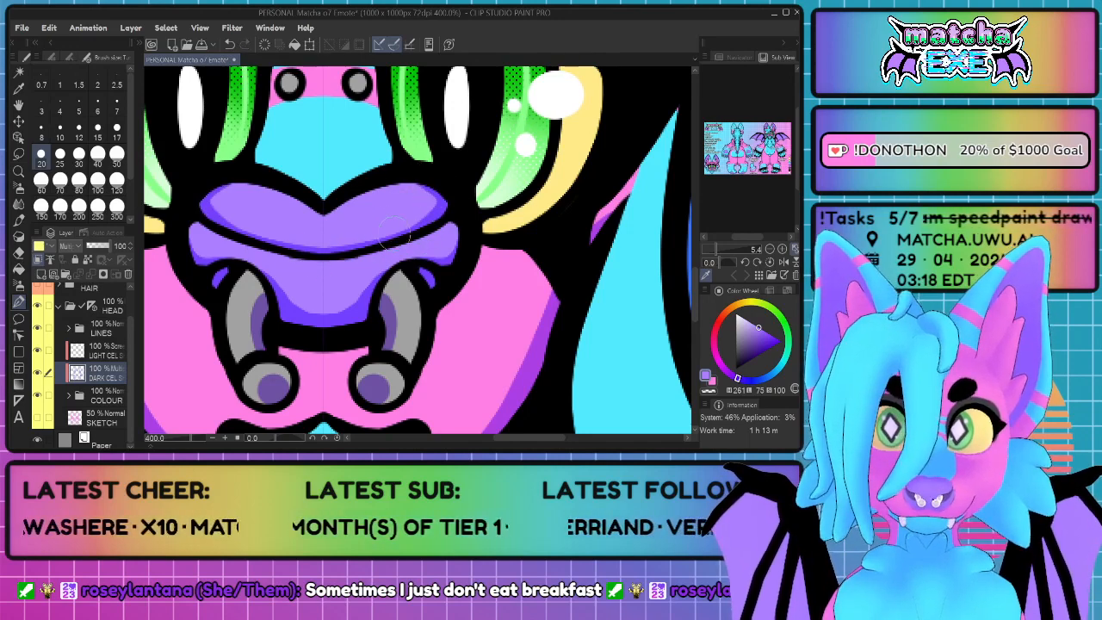
key("ctrl+z")
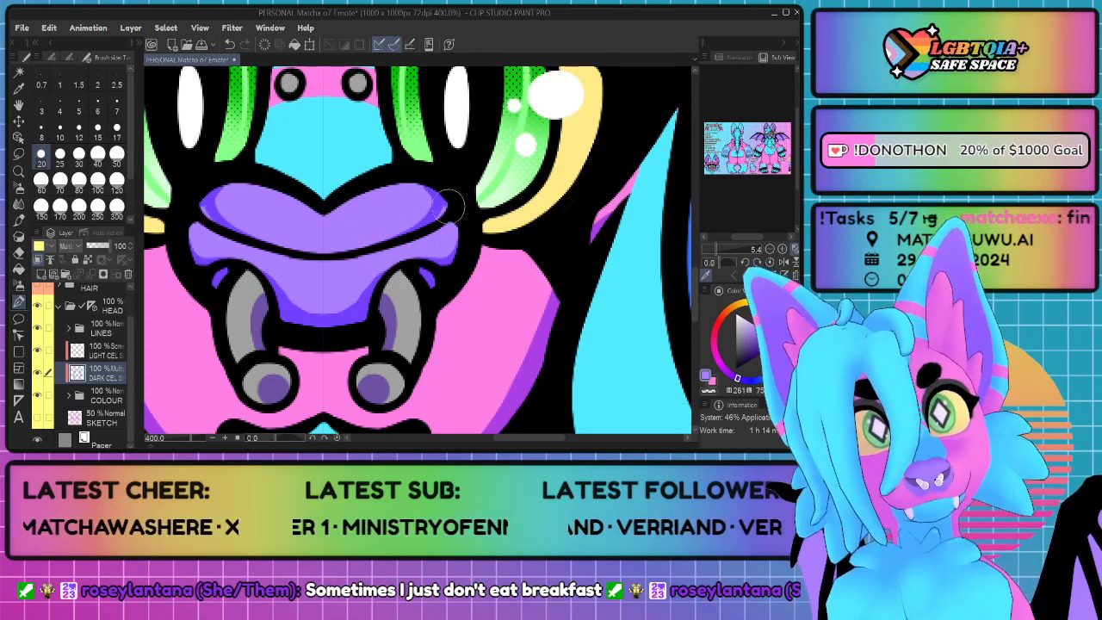
scroll(412, 227, "down", 4)
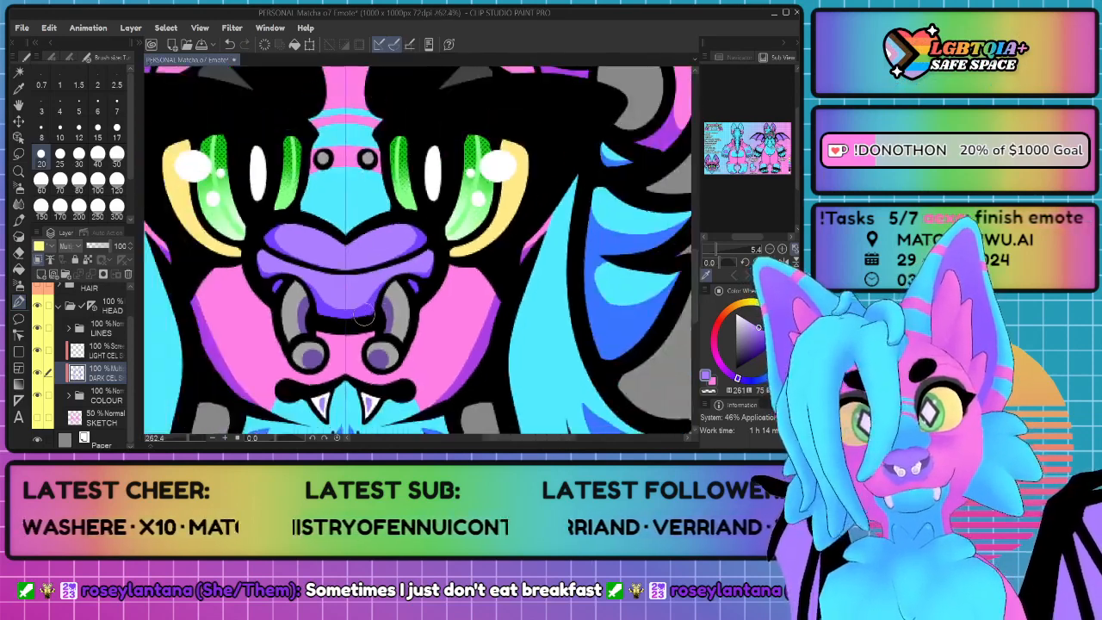
Step: Shade the upper parts of the green iris sections and of the yellow eye white beneath the heavy upper lid
scroll(459, 355, "up", 5)
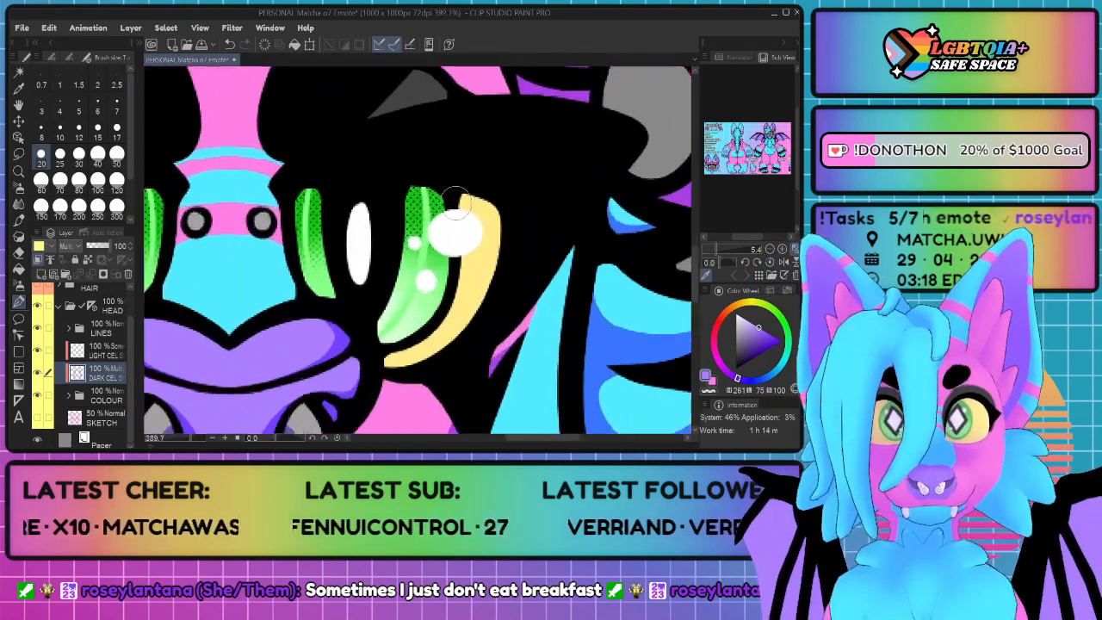
mouse_move(255, 248)
left_mouse_down()
mouse_move(301, 222)
mouse_move(263, 231)
mouse_move(288, 210)
mouse_move(260, 205)
mouse_move(306, 189)
left_mouse_up()
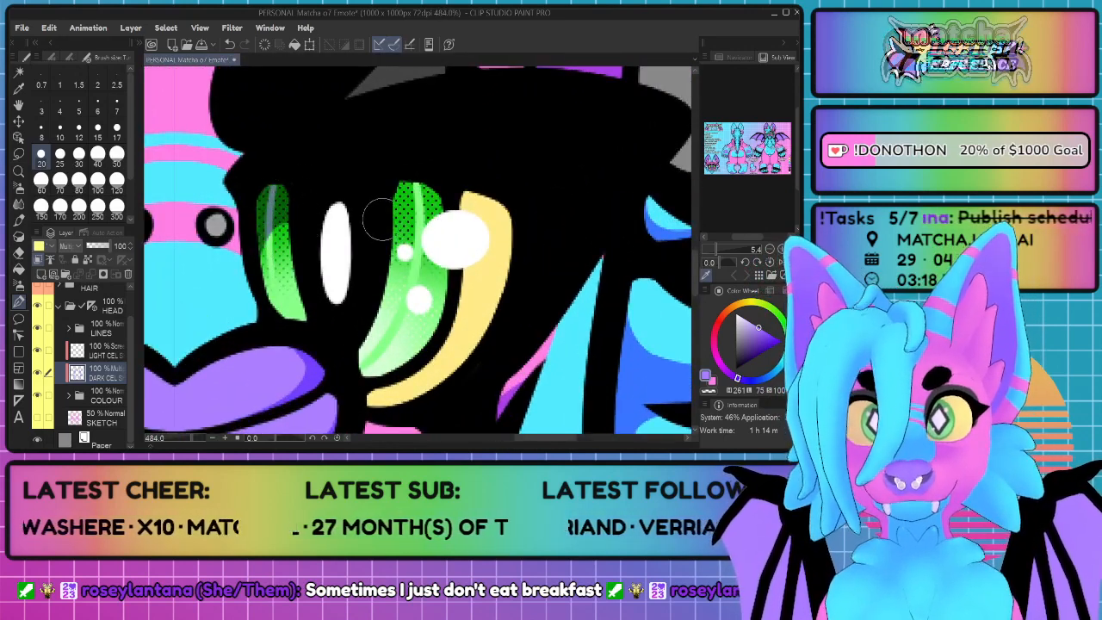
mouse_move(381, 220)
left_mouse_down()
mouse_move(440, 234)
mouse_move(452, 274)
left_mouse_up()
key("ctrl+z")
left_click_drag(387, 219, 453, 251)
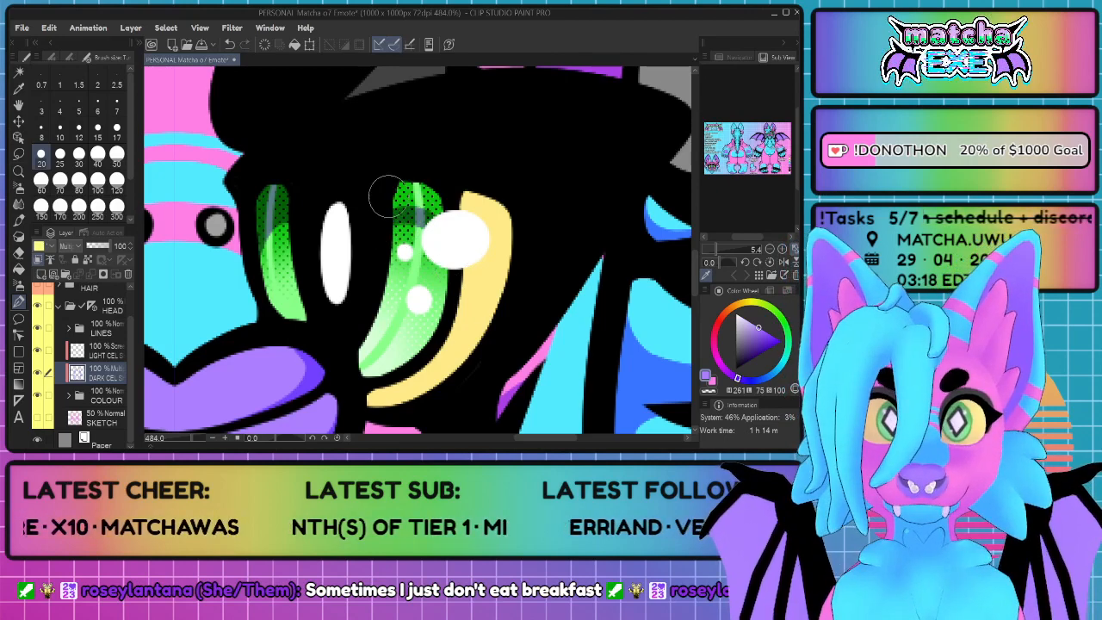
mouse_move(388, 196)
left_mouse_down()
mouse_move(442, 224)
mouse_move(474, 200)
mouse_move(508, 225)
left_mouse_up()
scroll(512, 222, "down", 2)
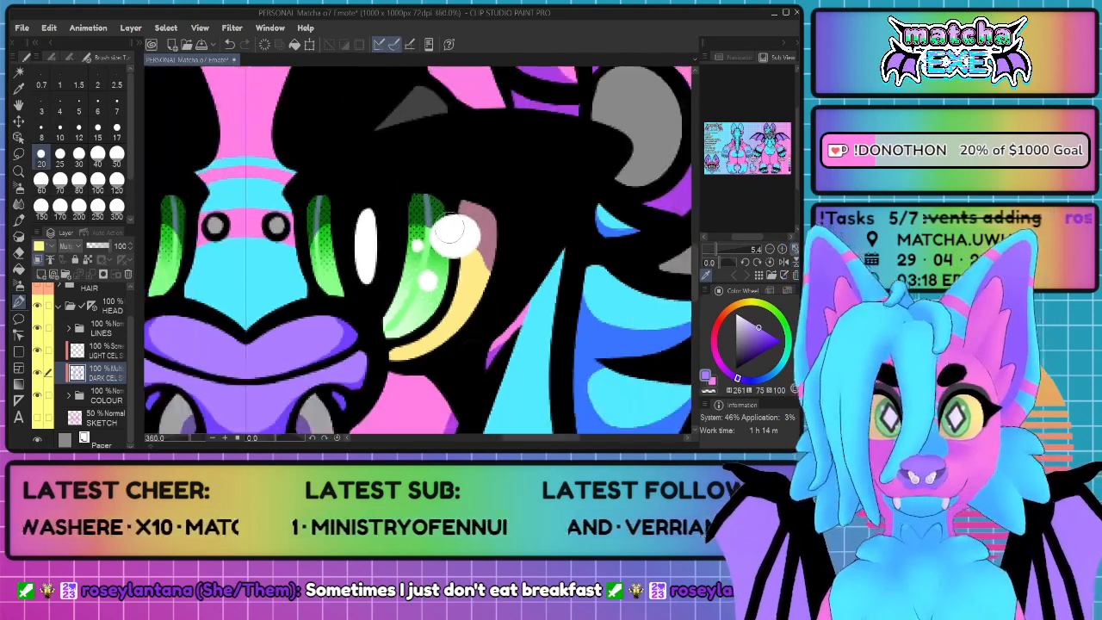
left_click_drag(542, 351, 510, 319)
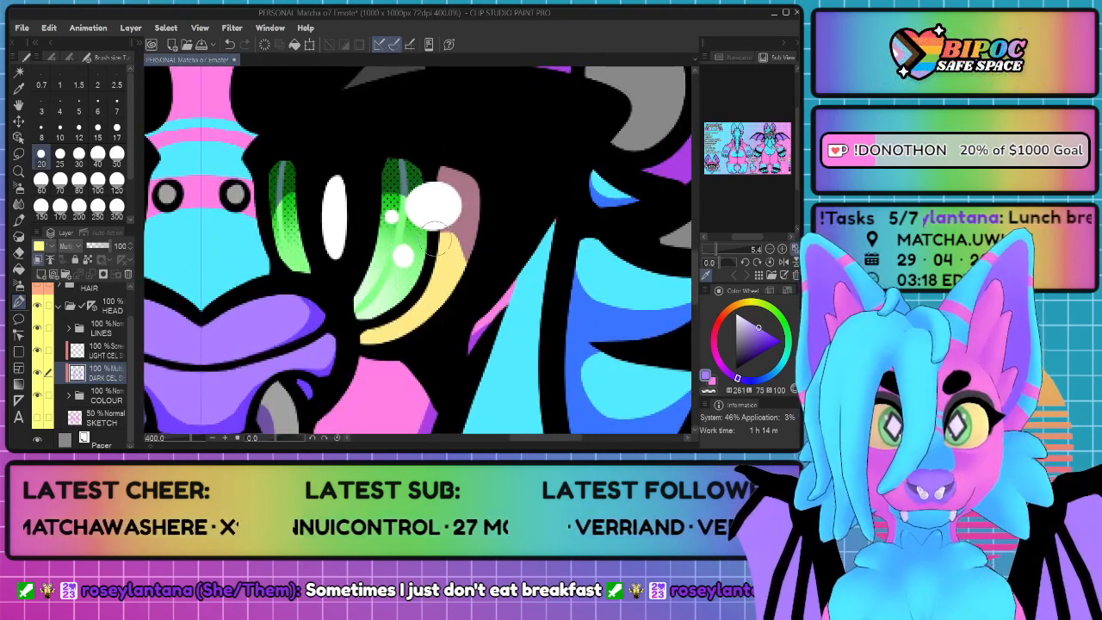
Step: Shade the outer corner of the grey eyelid patch beside the eyebrow and the grey bridge piercings
scroll(434, 229, "down", 3)
scroll(325, 227, "down", 2)
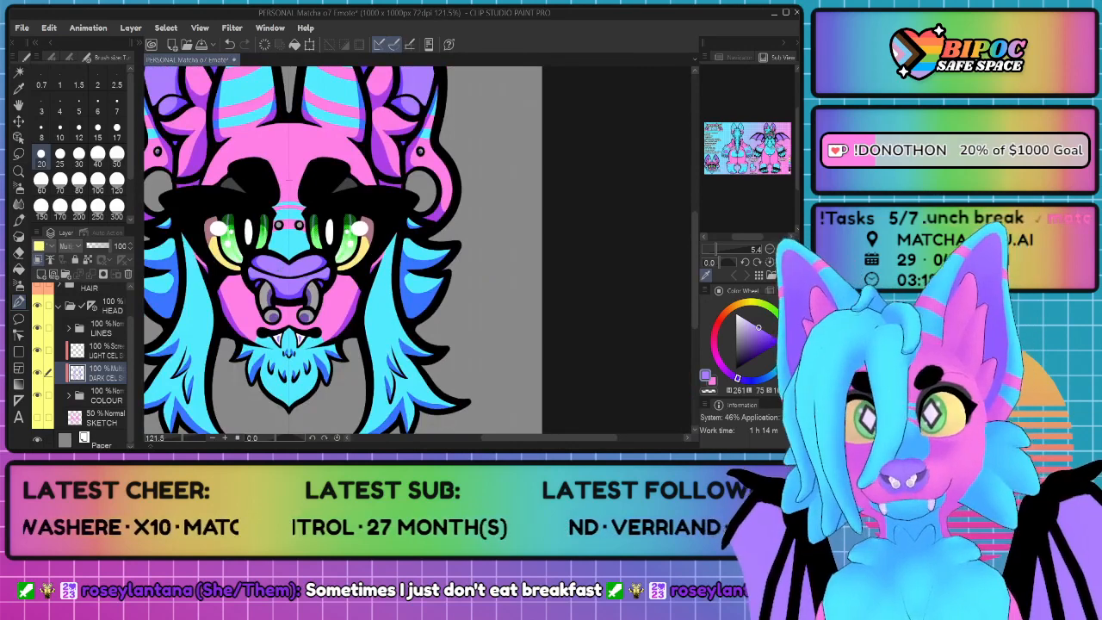
scroll(367, 166, "up", 4)
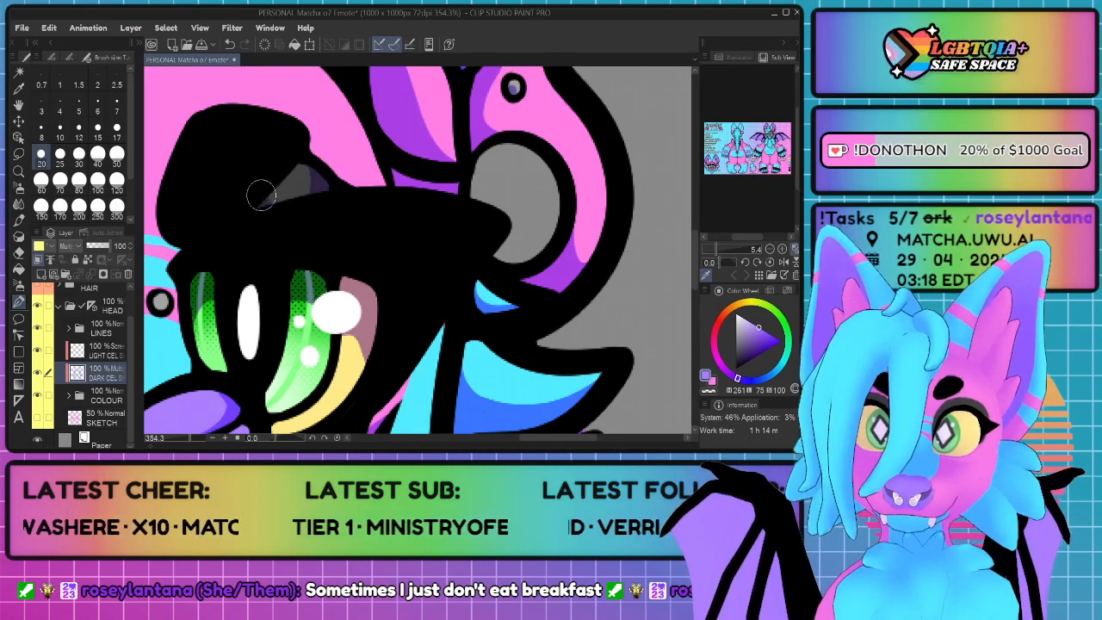
scroll(271, 232, "down", 2)
scroll(202, 281, "up", 3)
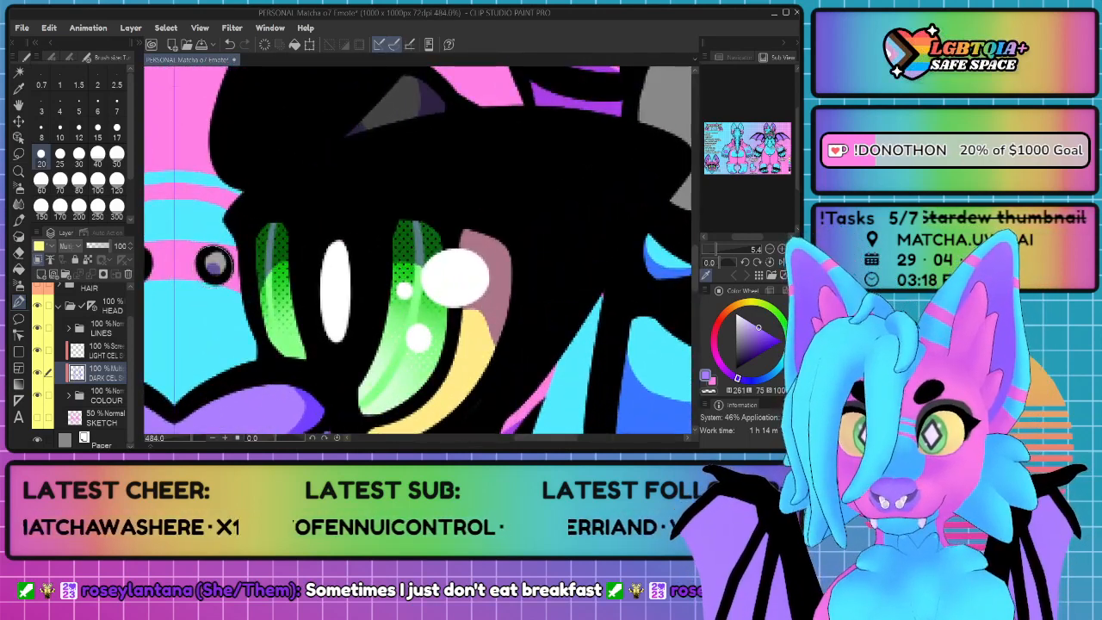
Step: Shade the long blue side fur along its inner edge beside the cheek, redoing the stroke
scroll(303, 275, "down", 5)
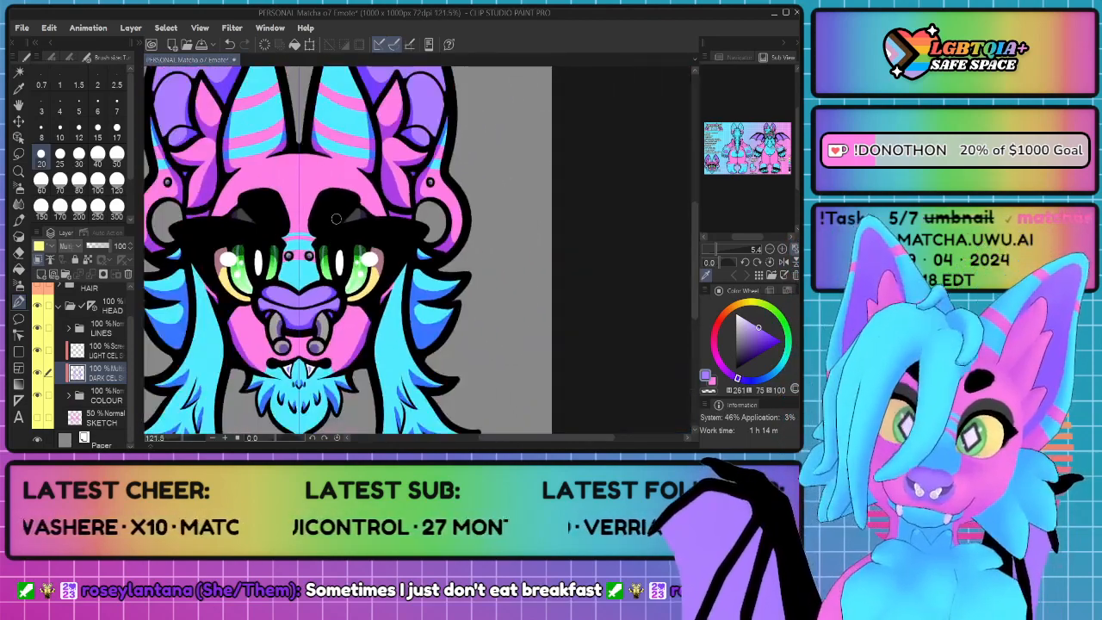
left_click_drag(328, 230, 344, 138)
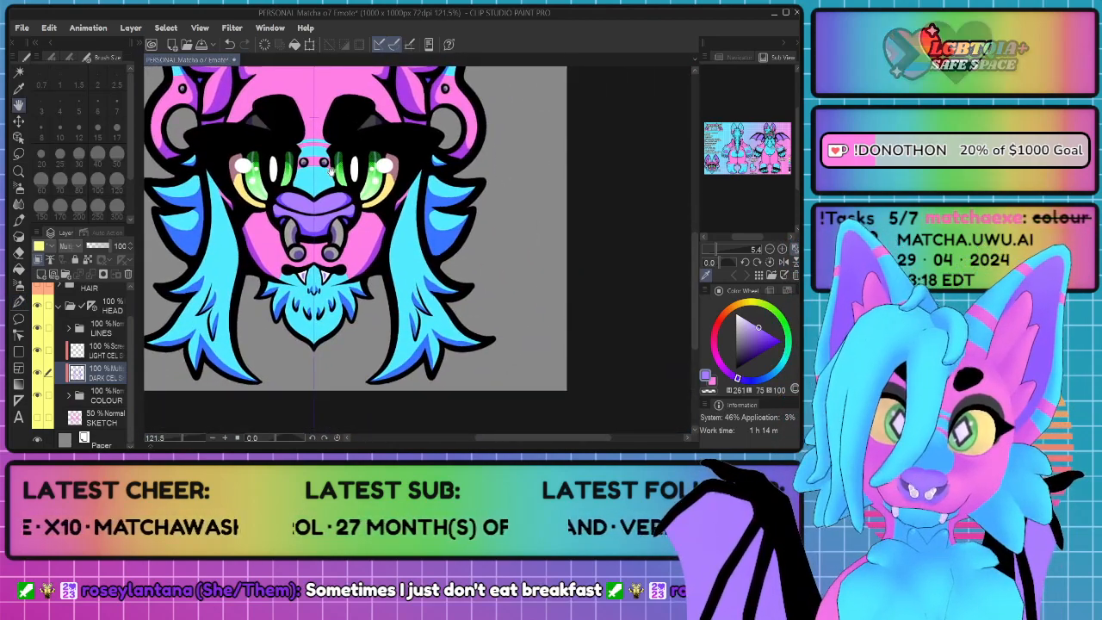
scroll(475, 299, "up", 2)
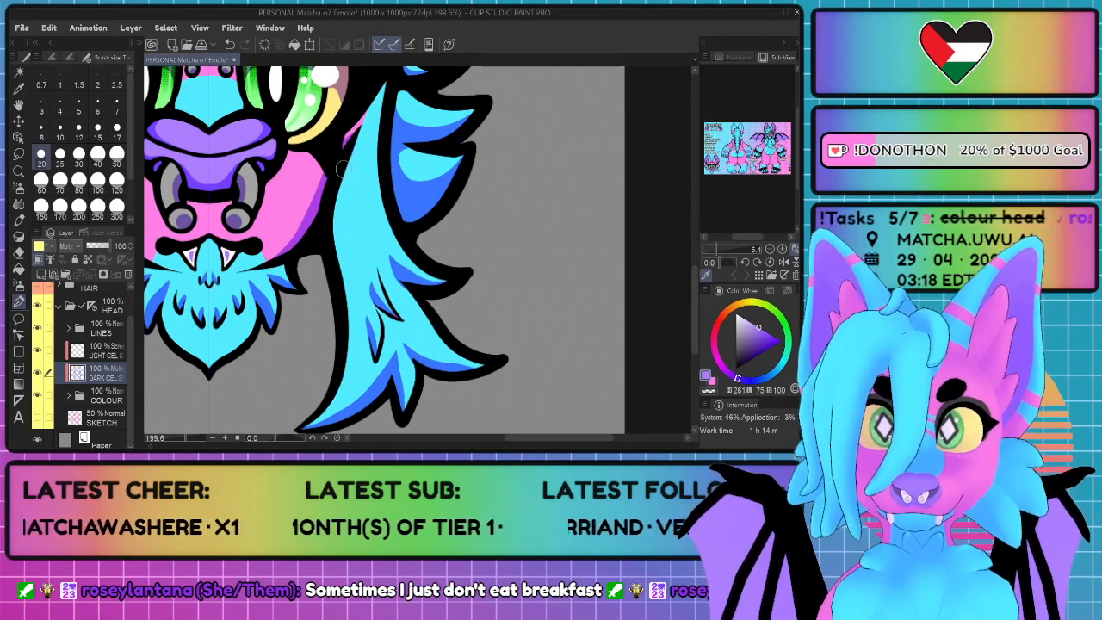
mouse_move(342, 169)
left_mouse_down()
mouse_move(352, 308)
mouse_move(330, 387)
mouse_move(329, 329)
mouse_move(343, 292)
mouse_move(338, 186)
left_mouse_up()
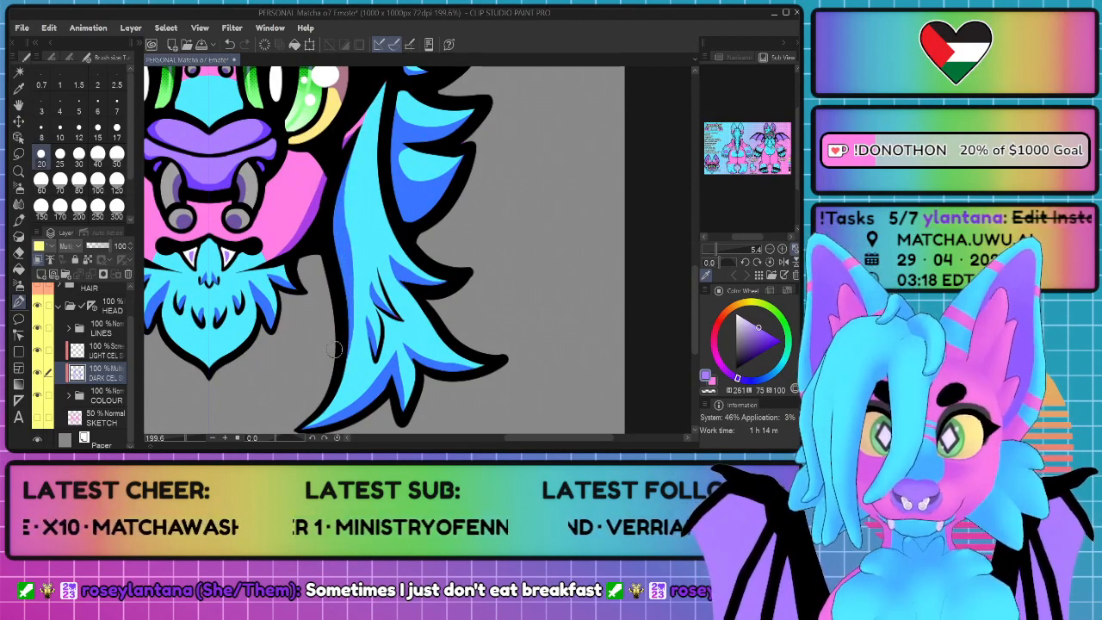
key("ctrl+z")
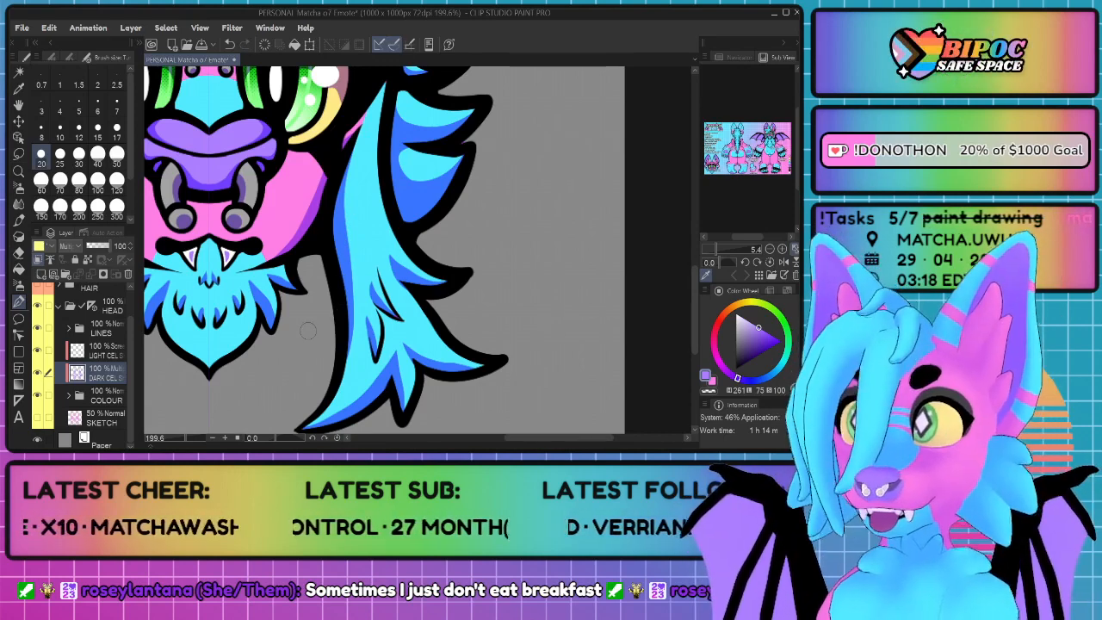
scroll(302, 384, "down", 5)
Step: Save the file and switch to the head's light cel shading layer
left_click_drag(301, 388, 318, 273)
scroll(319, 274, "down", 2)
scroll(319, 273, "up", 4)
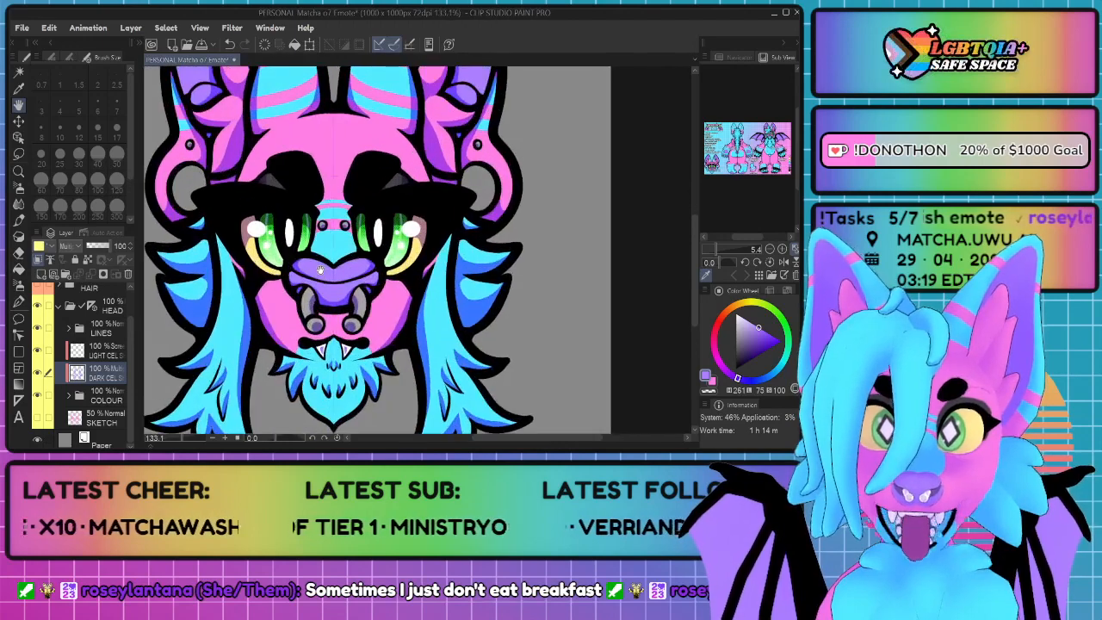
scroll(318, 274, "down", 4)
scroll(319, 285, "down", 3)
scroll(319, 285, "up", 1)
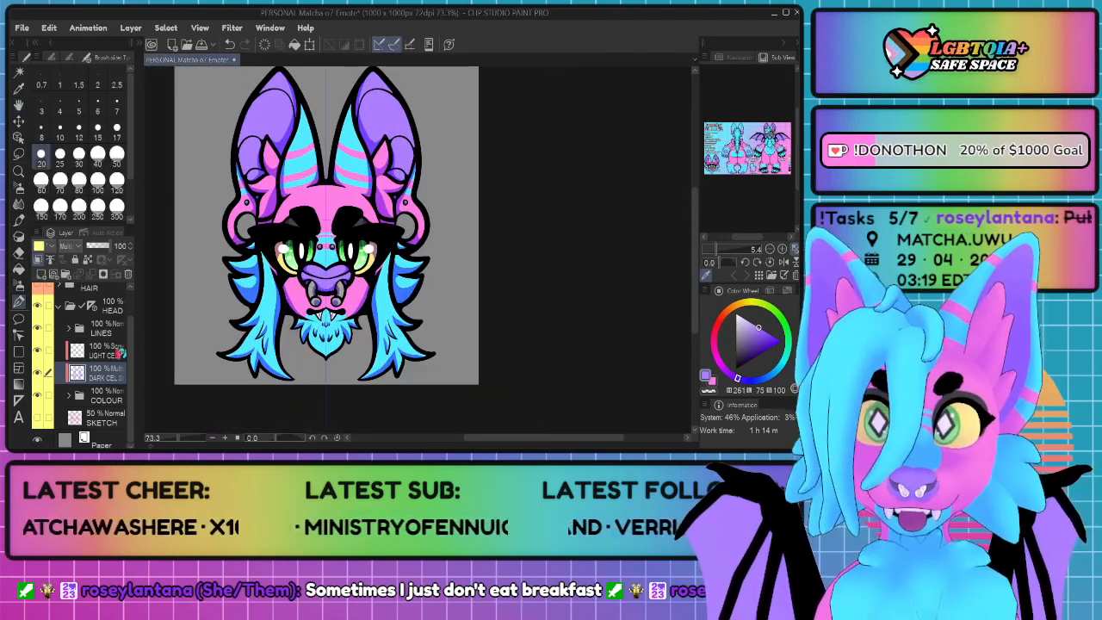
left_click(105, 350)
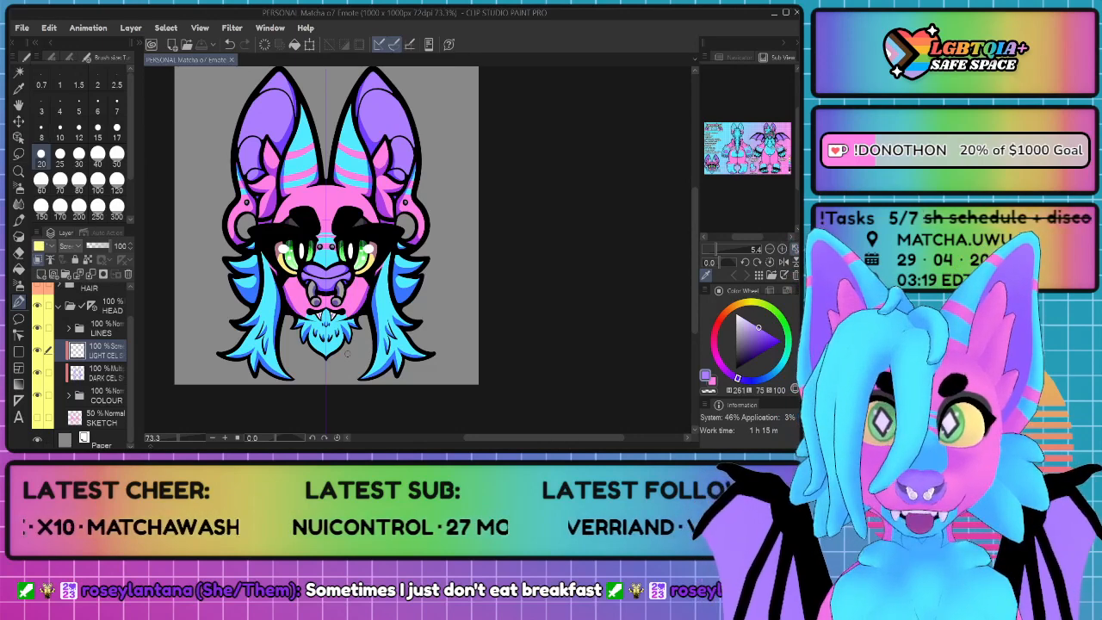
Step: Paint highlights along the beard's lower edge down to its tip and inside the four small fur strands above it
scroll(347, 353, "up", 10)
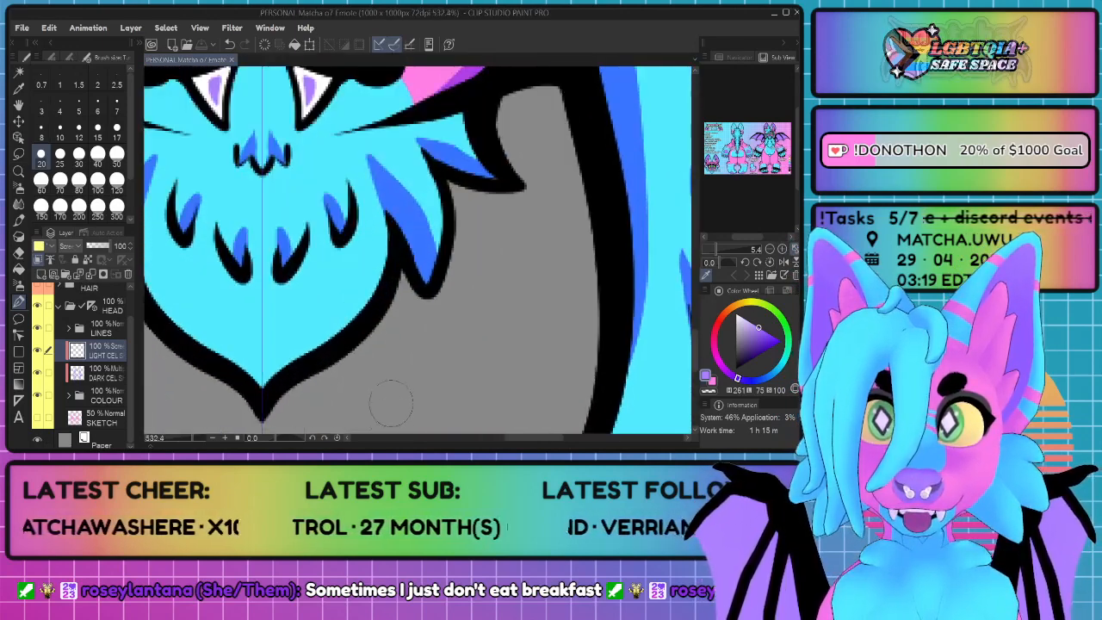
left_click_drag(391, 403, 419, 360)
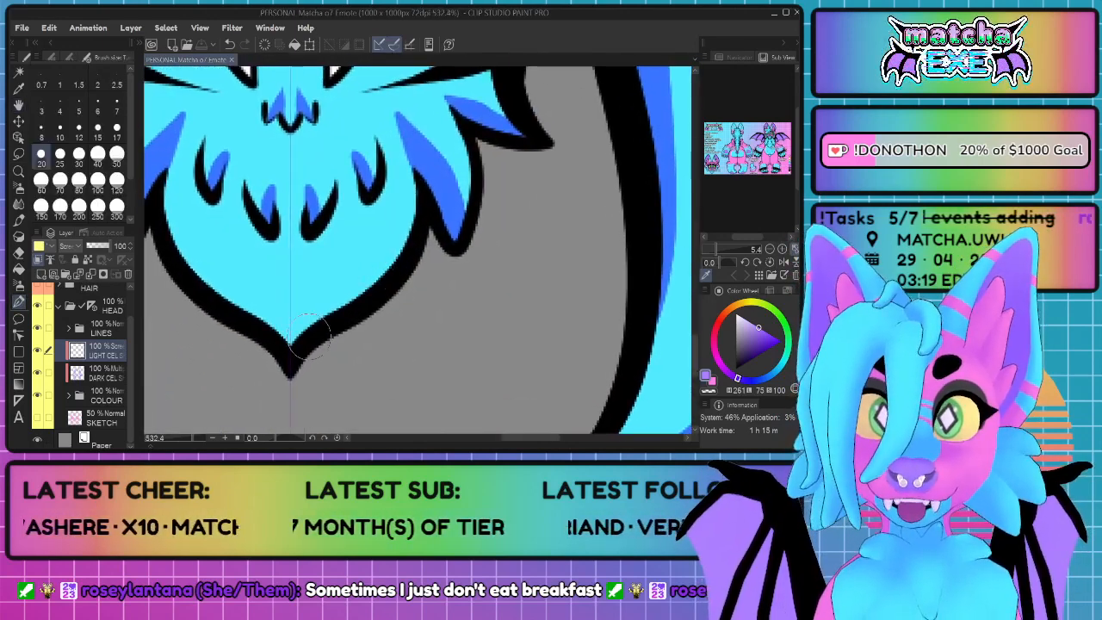
mouse_move(323, 332)
left_mouse_down()
mouse_move(301, 346)
mouse_move(383, 280)
mouse_move(420, 211)
left_mouse_up()
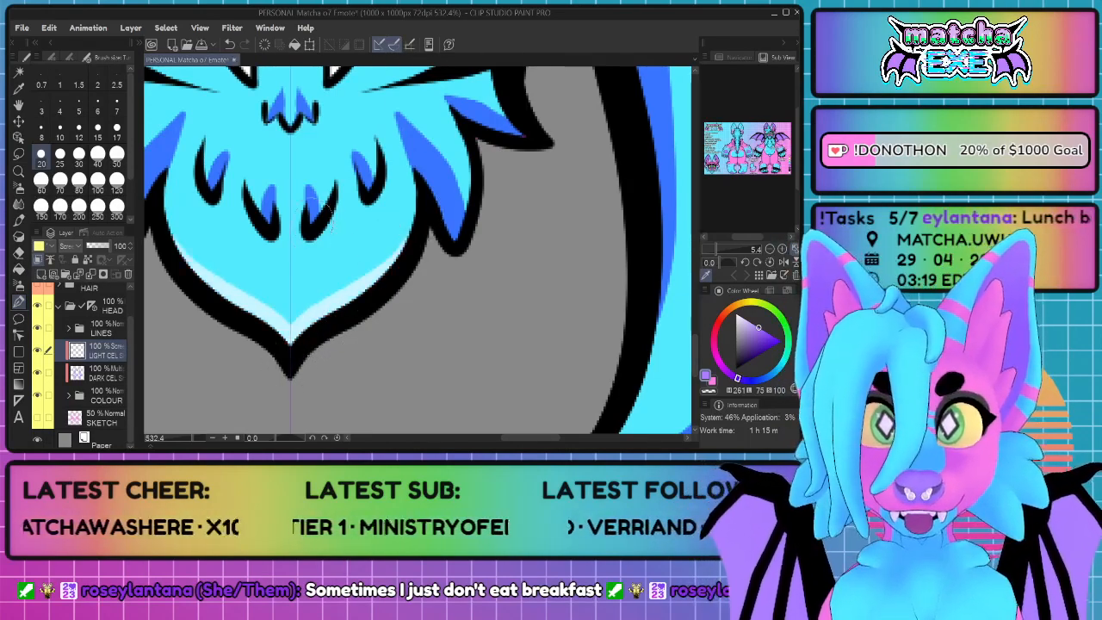
left_click_drag(329, 196, 312, 217)
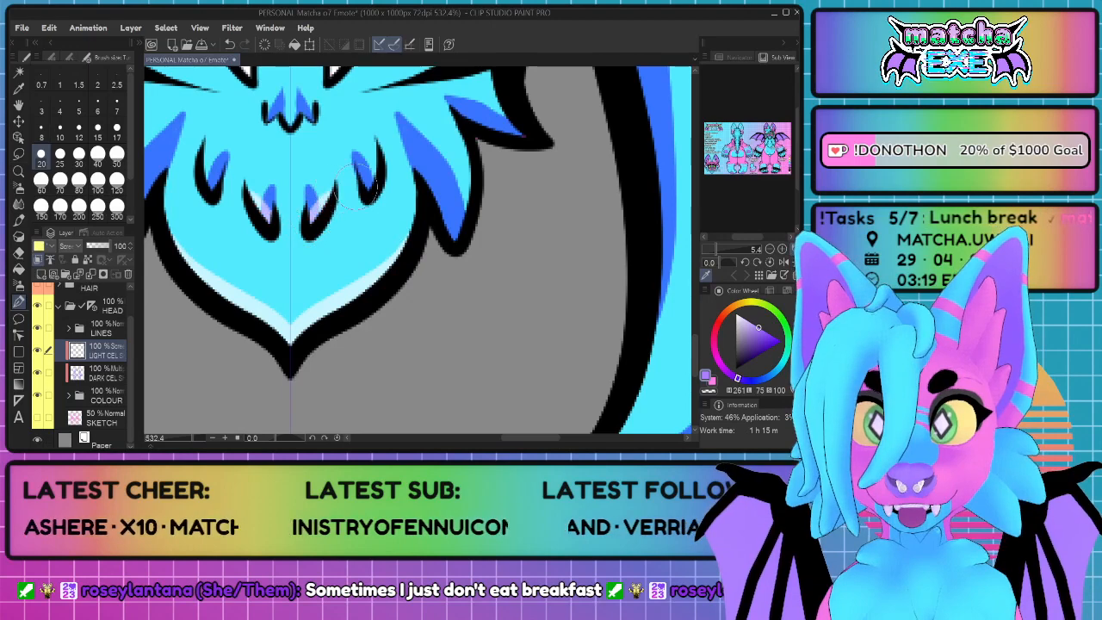
left_click_drag(370, 184, 379, 158)
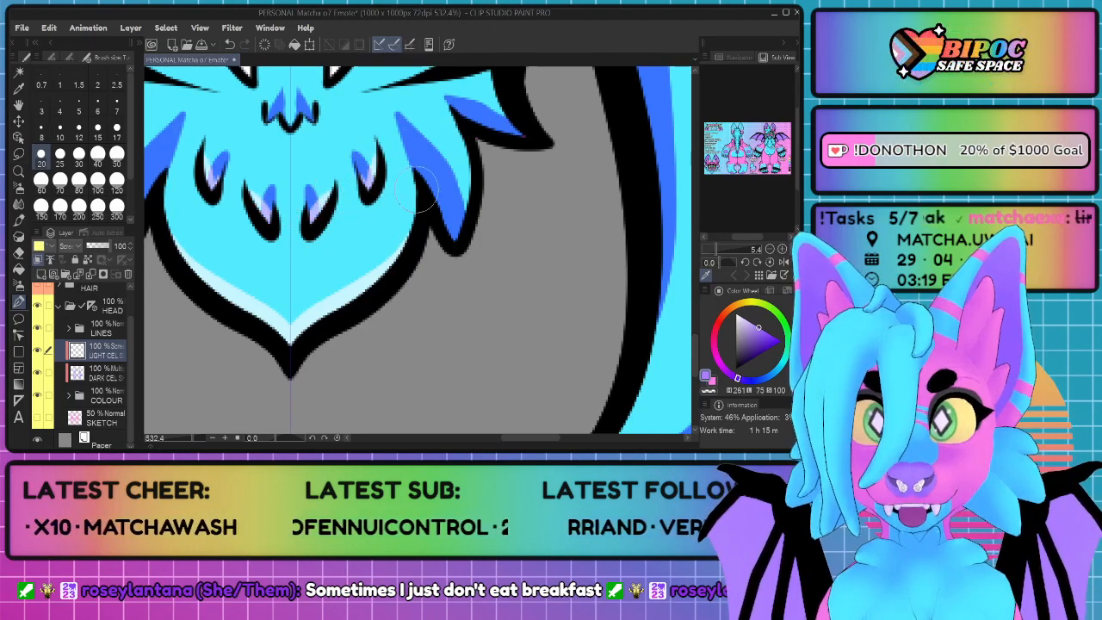
Step: Paint highlights along the outer edges of the beard's side tufts and on the small central strands below the mouth
mouse_move(434, 207)
left_mouse_down()
mouse_move(453, 234)
mouse_move(464, 126)
mouse_move(328, 293)
left_mouse_up()
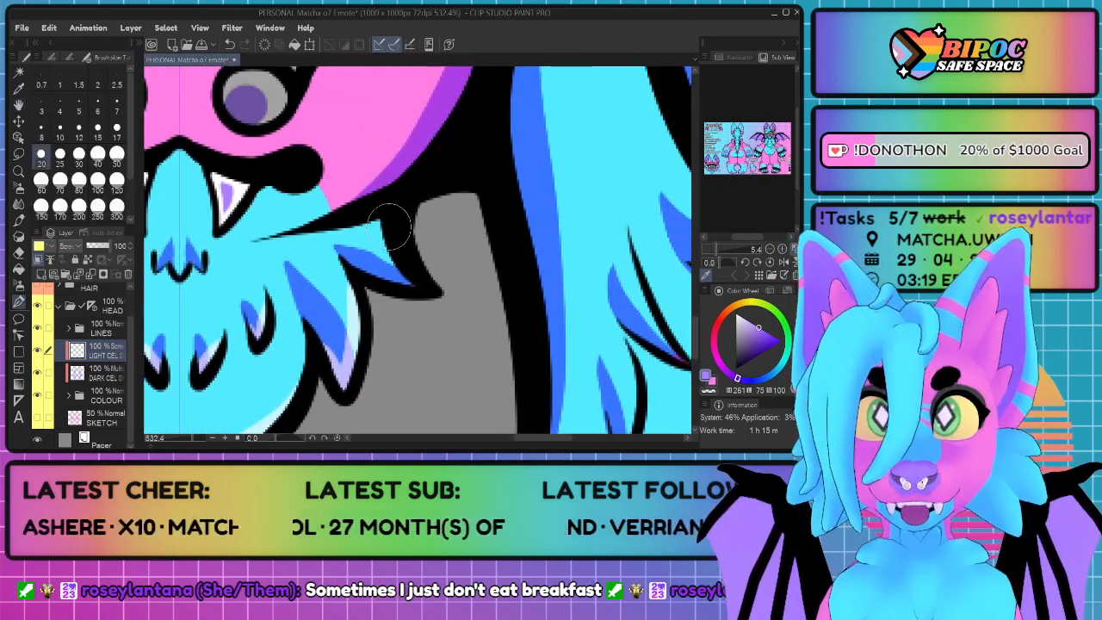
left_click_drag(384, 245, 412, 281)
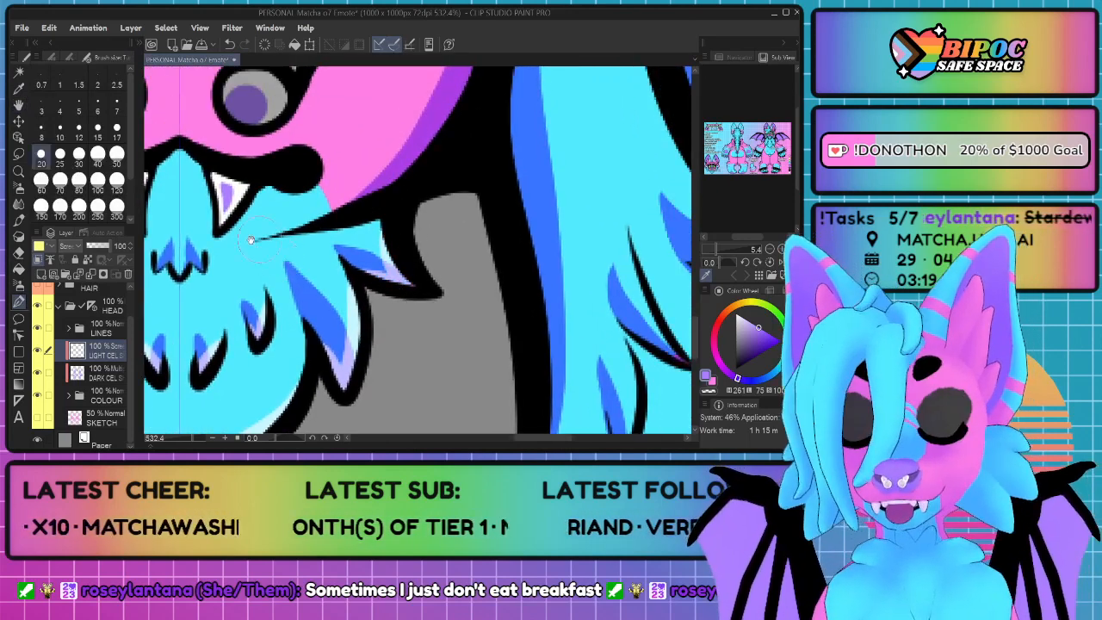
left_click_drag(249, 239, 340, 232)
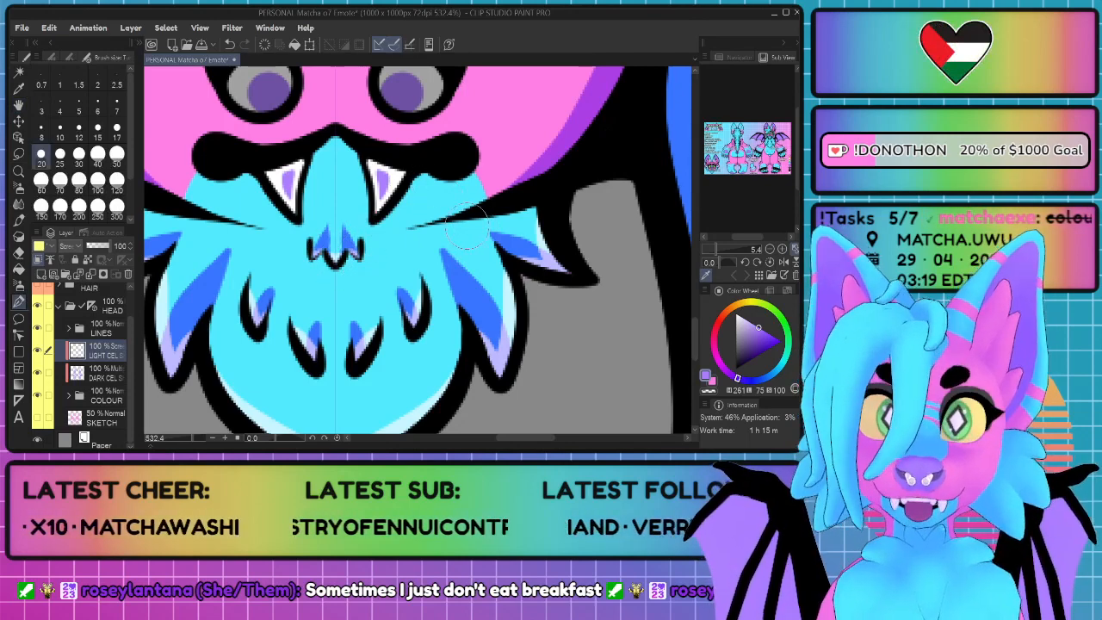
scroll(468, 226, "down", 5)
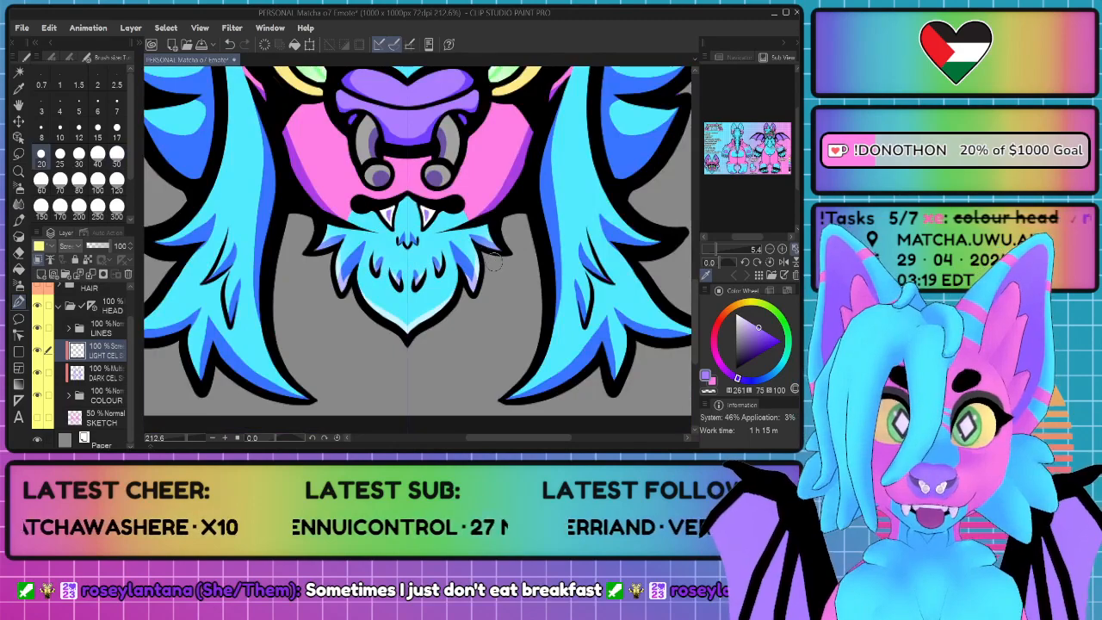
Step: Paint highlights on the lower tips of the long blue side fur, redoing the stroke on the outermost tip
key("space")
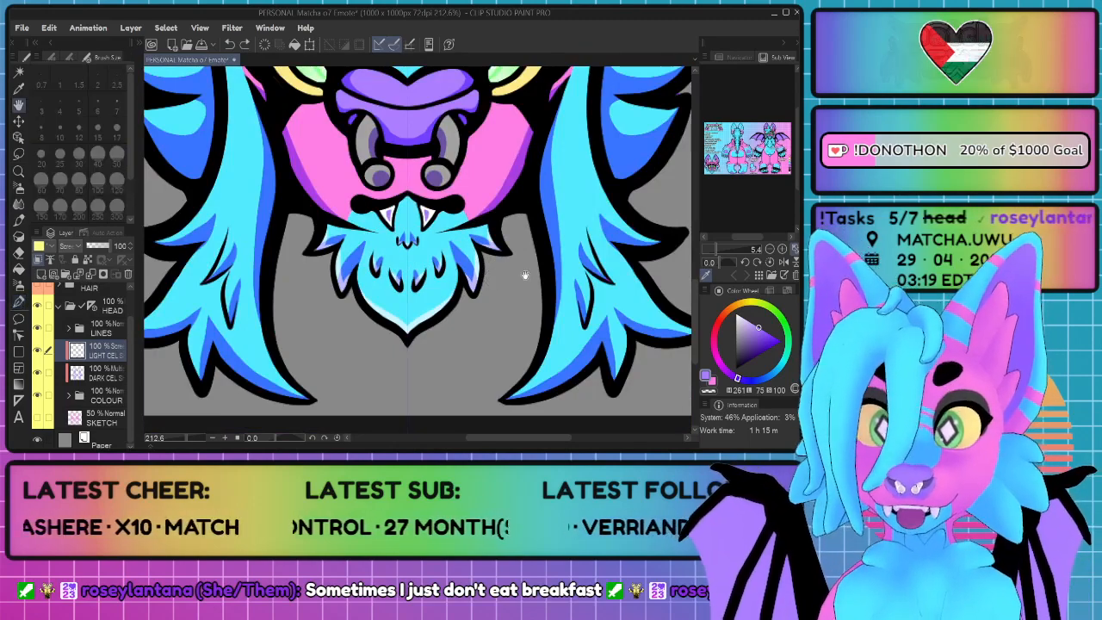
mouse_move(611, 280)
left_mouse_down()
mouse_move(473, 300)
mouse_move(399, 249)
mouse_move(426, 194)
left_mouse_up()
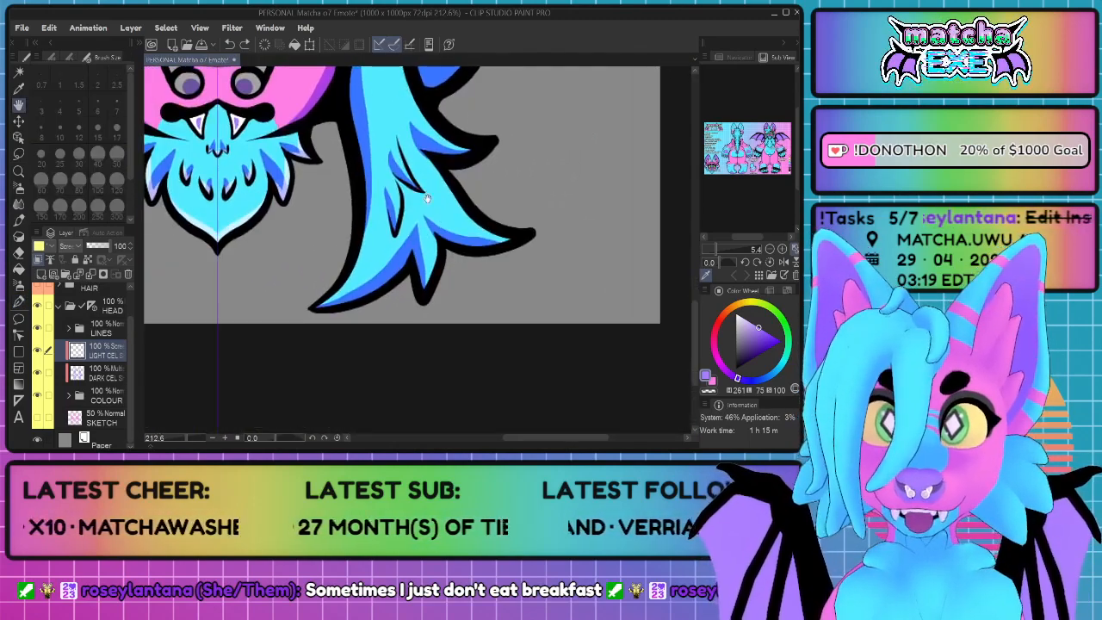
scroll(410, 276, "up", 2)
mouse_move(339, 162)
left_mouse_down()
mouse_move(327, 270)
mouse_move(278, 320)
mouse_move(257, 323)
mouse_move(391, 295)
left_mouse_up()
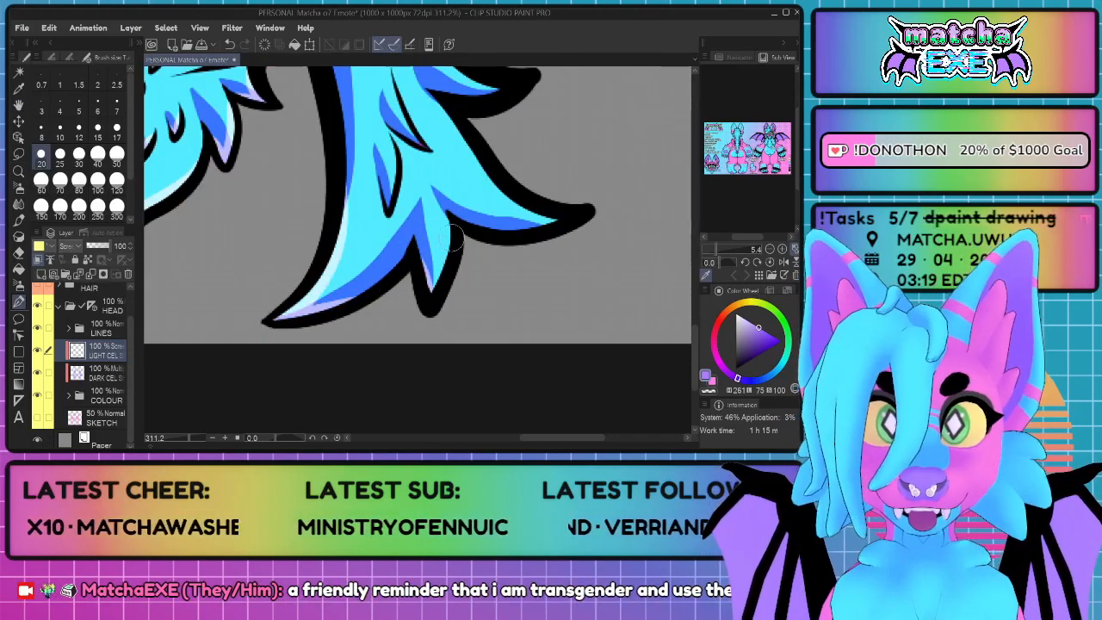
left_click_drag(451, 237, 430, 283)
mouse_move(443, 102)
left_mouse_down()
mouse_move(490, 179)
mouse_move(570, 219)
mouse_move(495, 230)
left_mouse_up()
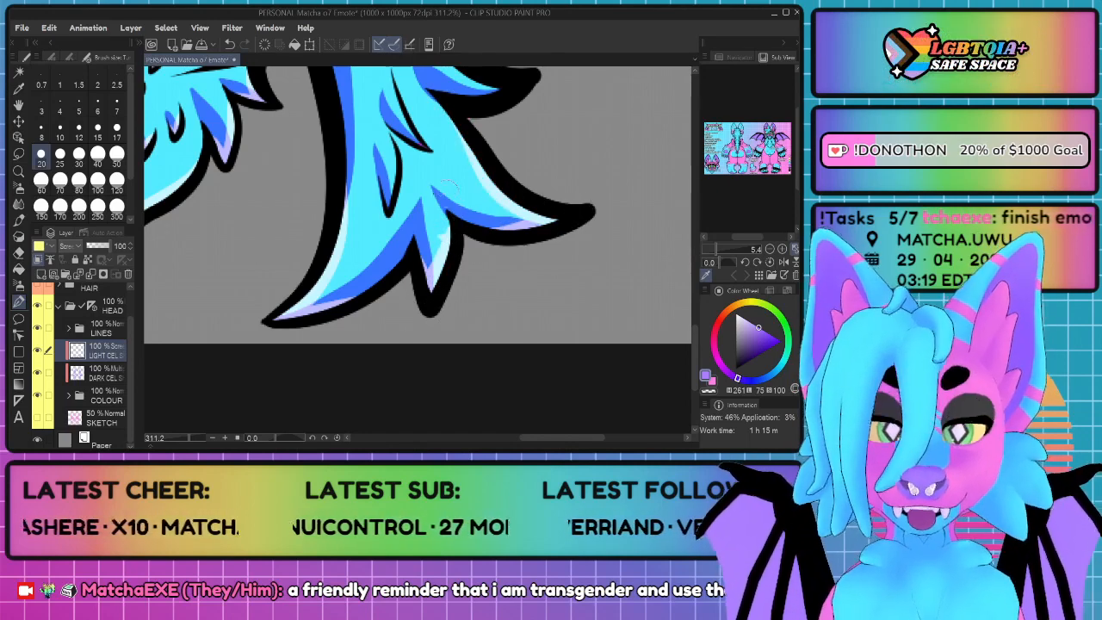
key("ctrl+z")
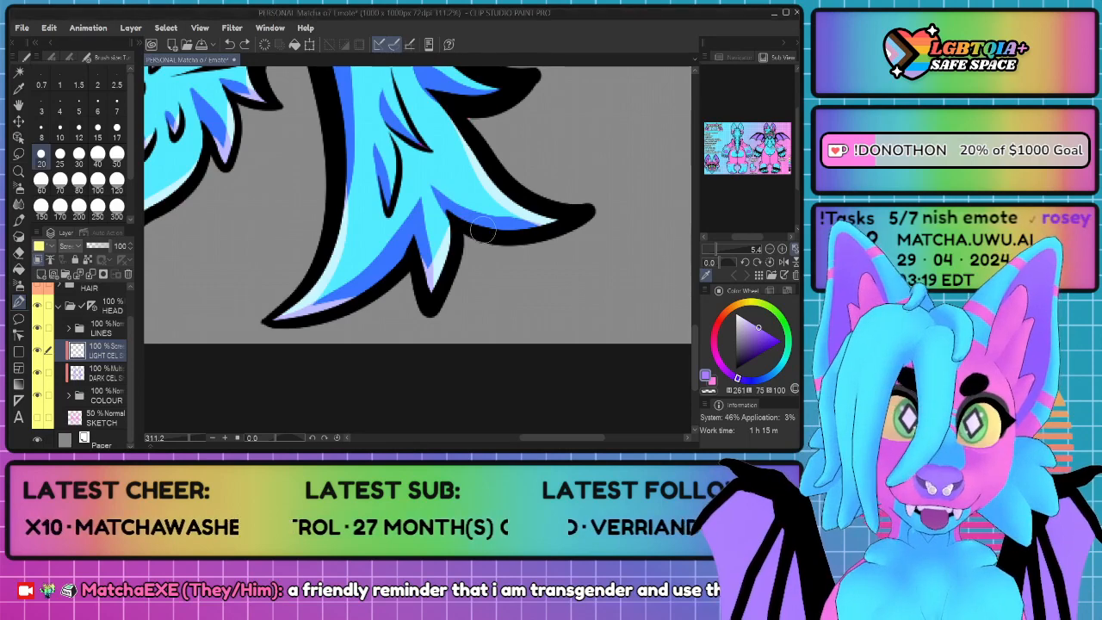
left_click_drag(473, 230, 546, 217)
Step: Paint highlights on the small inner strands in the middle of the long side fur
mouse_move(442, 165)
left_mouse_down()
mouse_move(351, 303)
mouse_move(349, 349)
mouse_move(358, 313)
left_mouse_up()
key("ctrl+z")
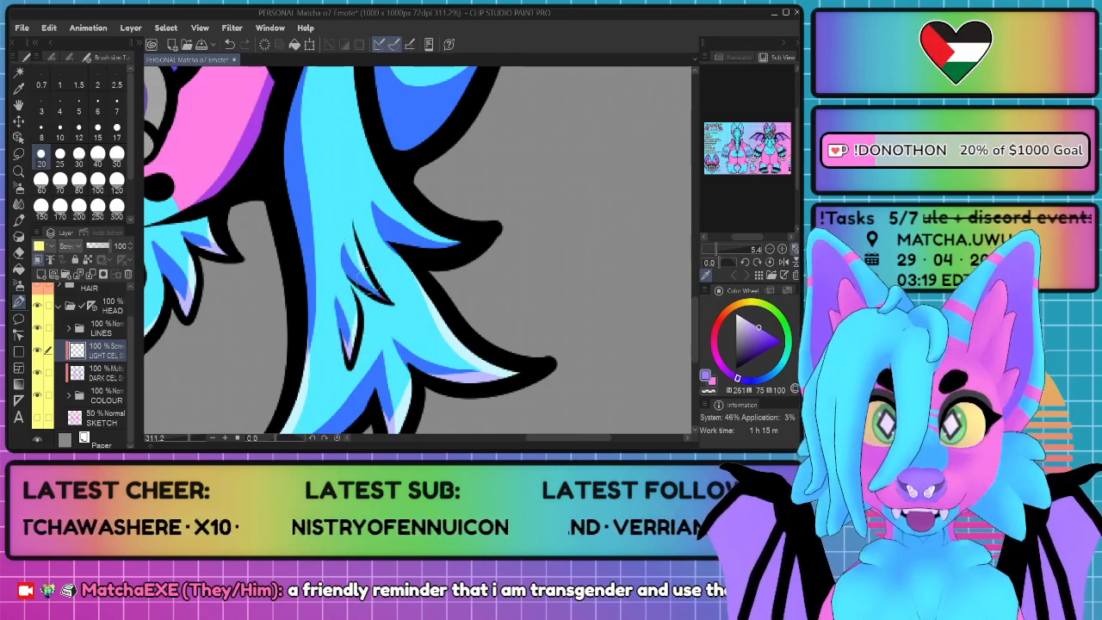
key("ctrl+z")
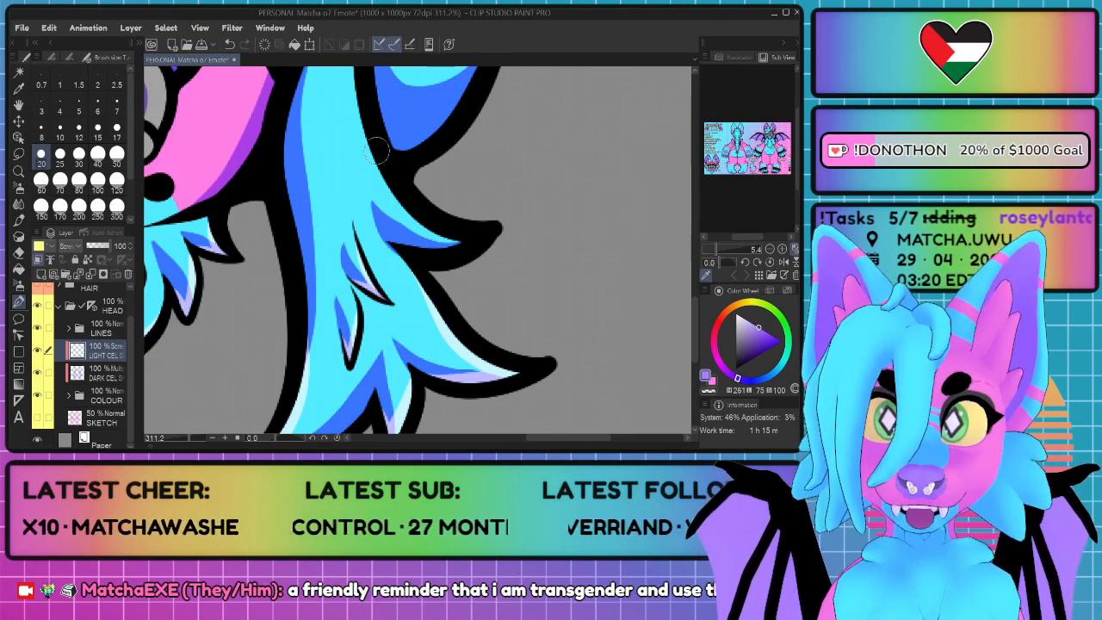
Step: Highlight the long side fur's outer edge from its upper point down to the middle tuft, redoing the stroke
mouse_move(379, 145)
left_mouse_down()
mouse_move(414, 228)
mouse_move(476, 243)
mouse_move(407, 256)
mouse_move(451, 237)
left_mouse_up()
key("ctrl+z")
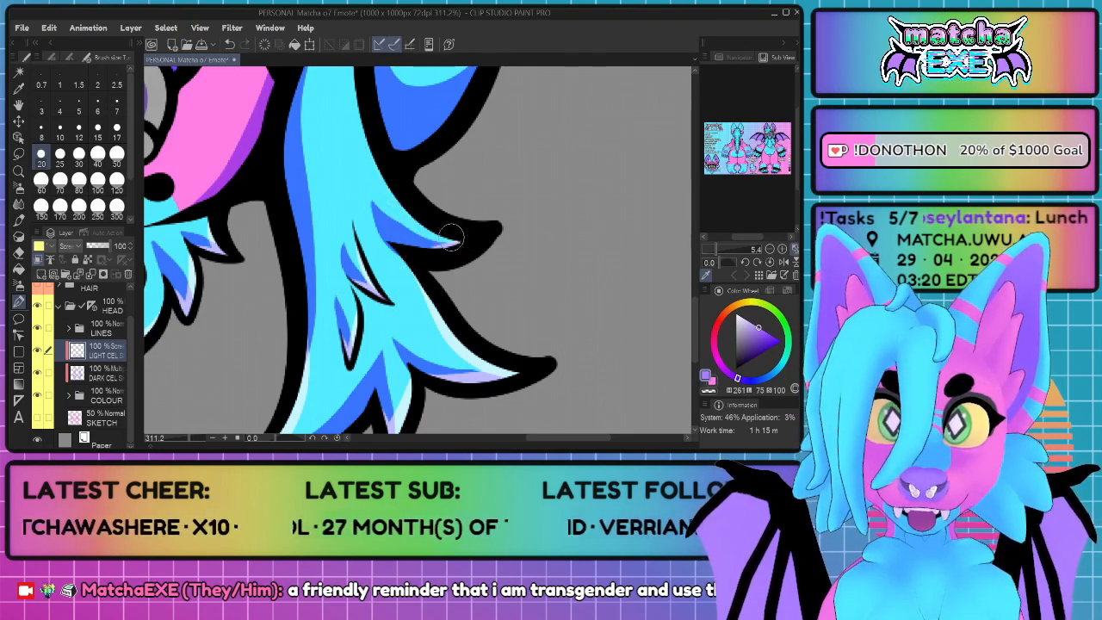
mouse_move(429, 82)
left_mouse_down()
mouse_move(418, 194)
mouse_move(390, 241)
left_mouse_up()
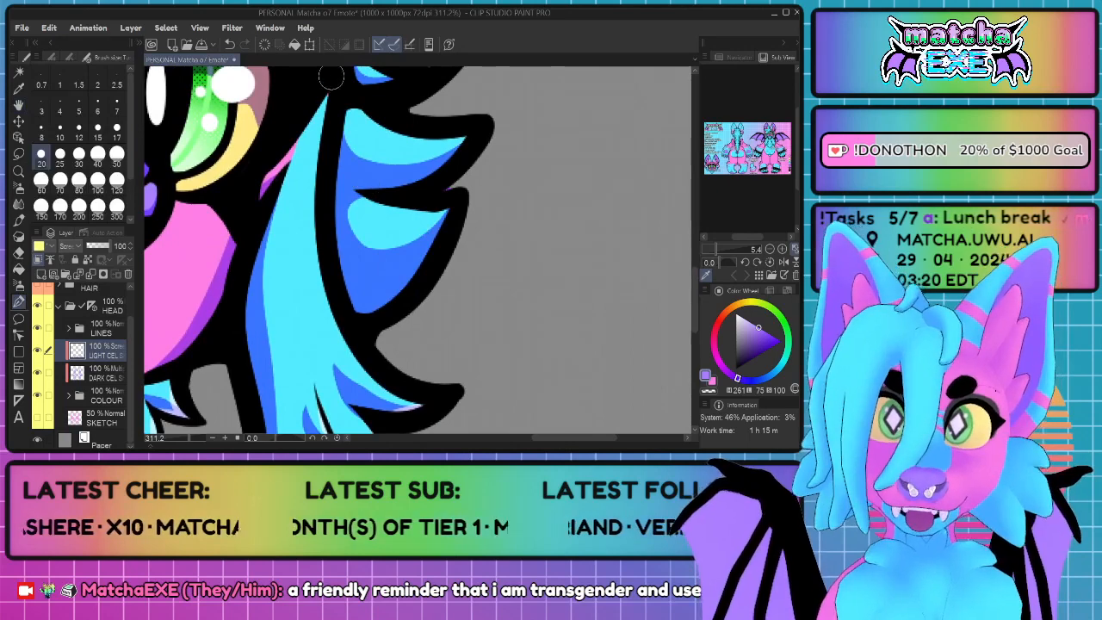
mouse_move(331, 78)
left_mouse_down()
mouse_move(315, 191)
mouse_move(323, 296)
mouse_move(345, 342)
mouse_move(391, 394)
mouse_move(435, 390)
left_mouse_up()
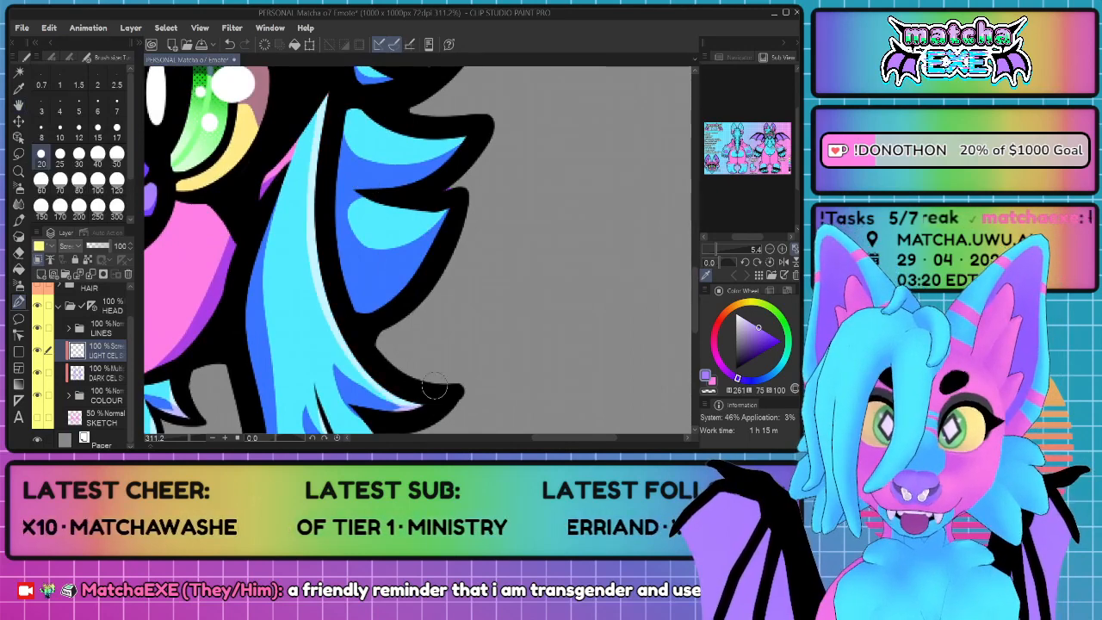
scroll(413, 348, "down", 5)
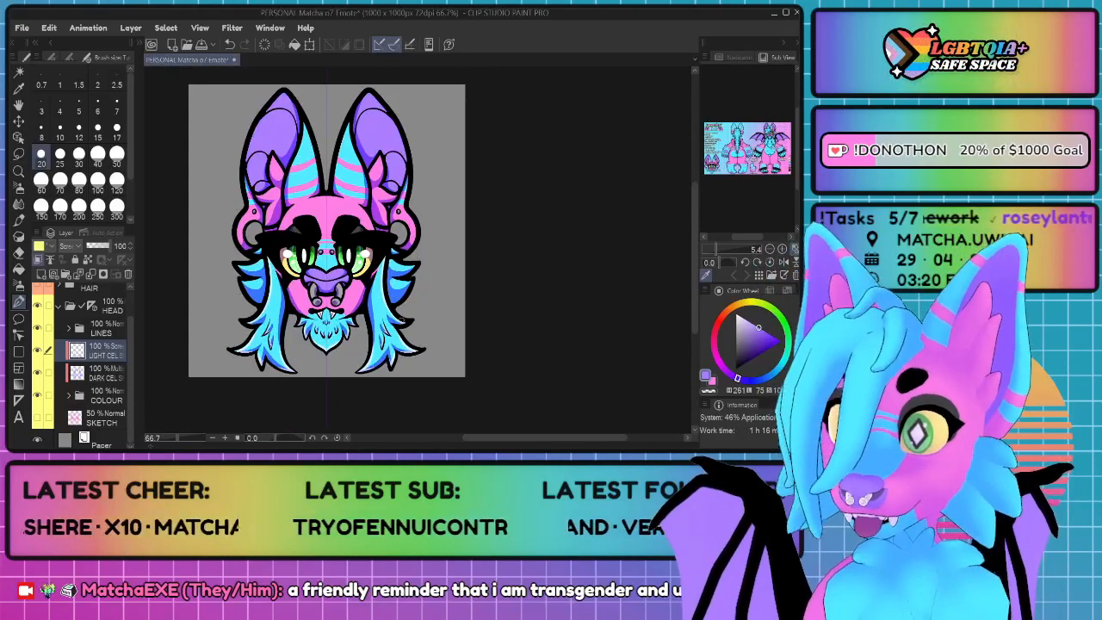
Step: Paint highlights along the upper and outer edges of the short blue cheek tufts behind the long side fur
scroll(414, 288, "up", 6)
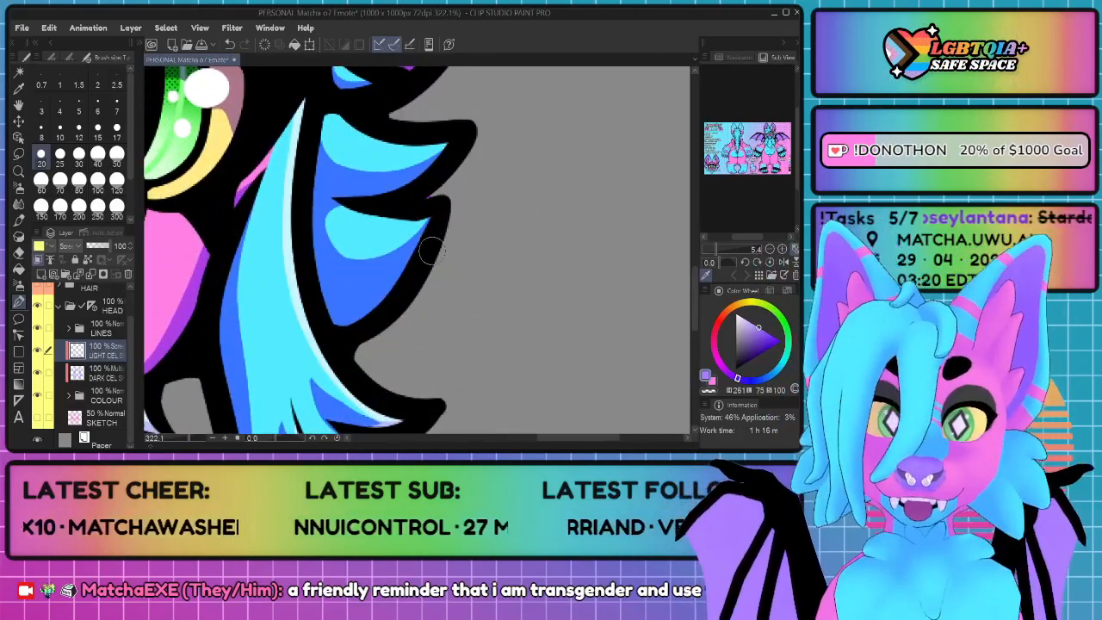
mouse_move(360, 207)
left_mouse_down()
mouse_move(434, 215)
mouse_move(413, 251)
left_mouse_up()
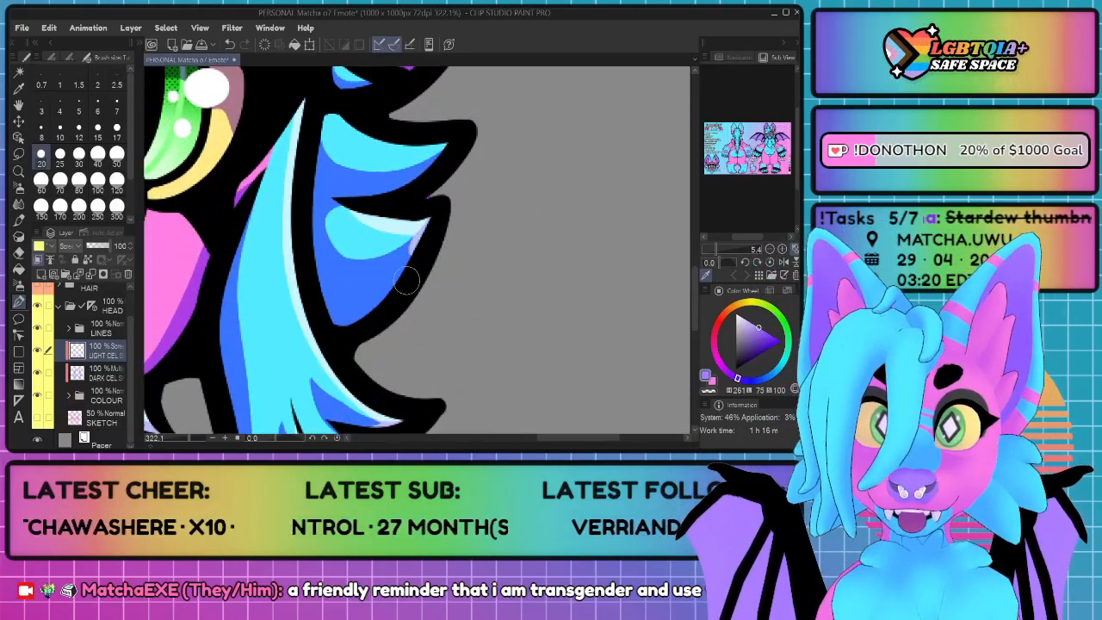
mouse_move(334, 105)
left_mouse_down()
mouse_move(364, 140)
mouse_move(412, 150)
mouse_move(457, 135)
mouse_move(366, 196)
left_mouse_up()
scroll(368, 194, "up", 3)
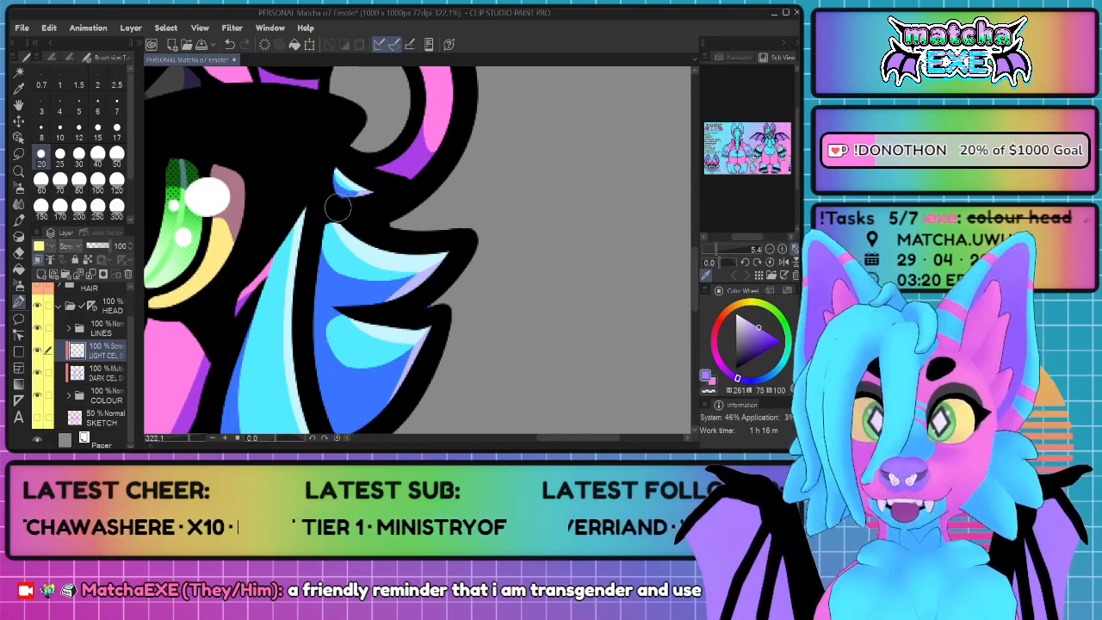
scroll(338, 207, "down", 6)
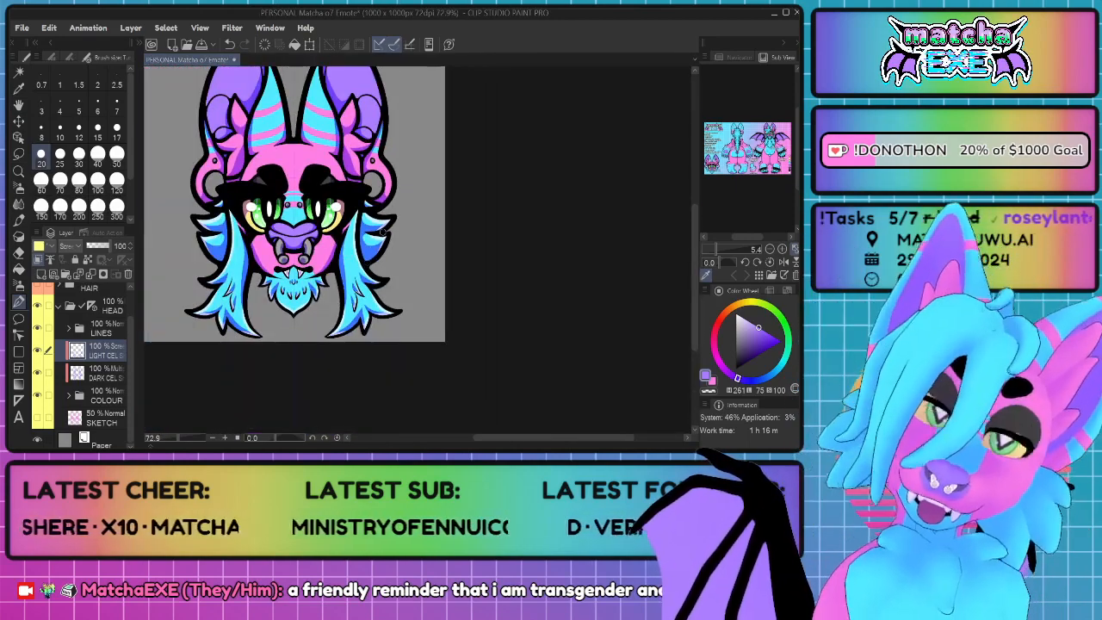
Step: Paint a highlight along the ear's lower outer edge, from the thin blue tip around the stretched pink lobe
left_click_drag(383, 207, 470, 272)
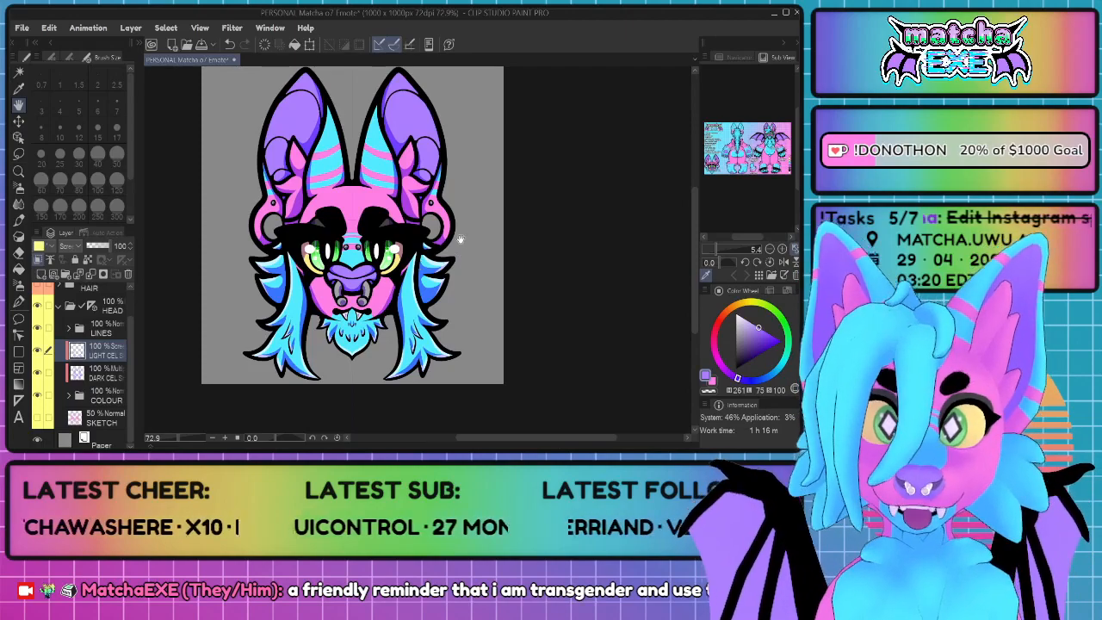
scroll(461, 240, "down", 2)
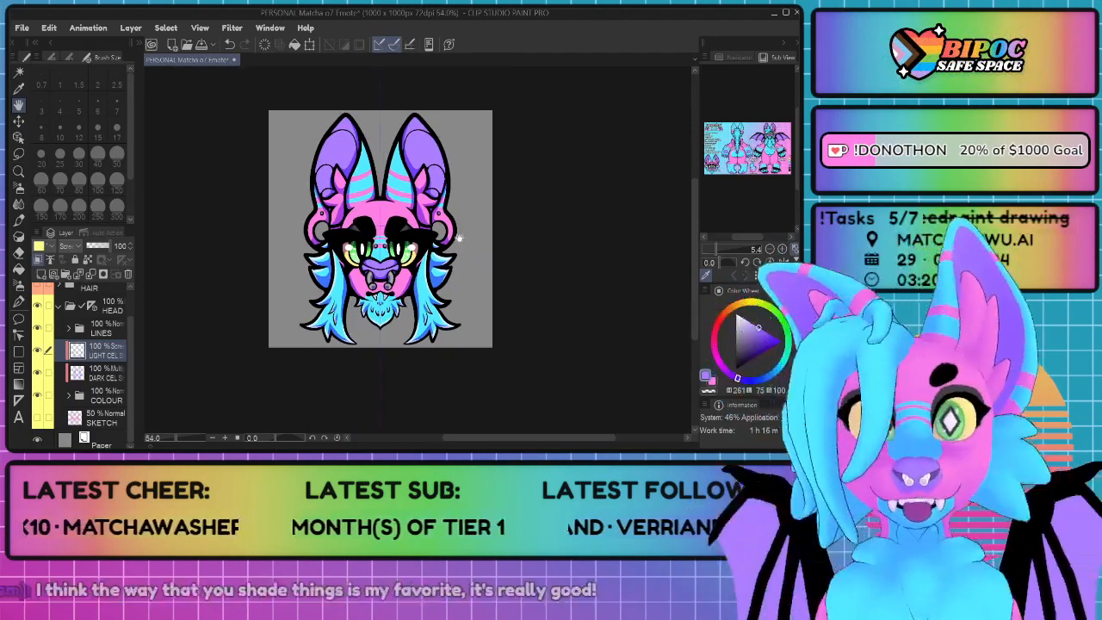
key("p")
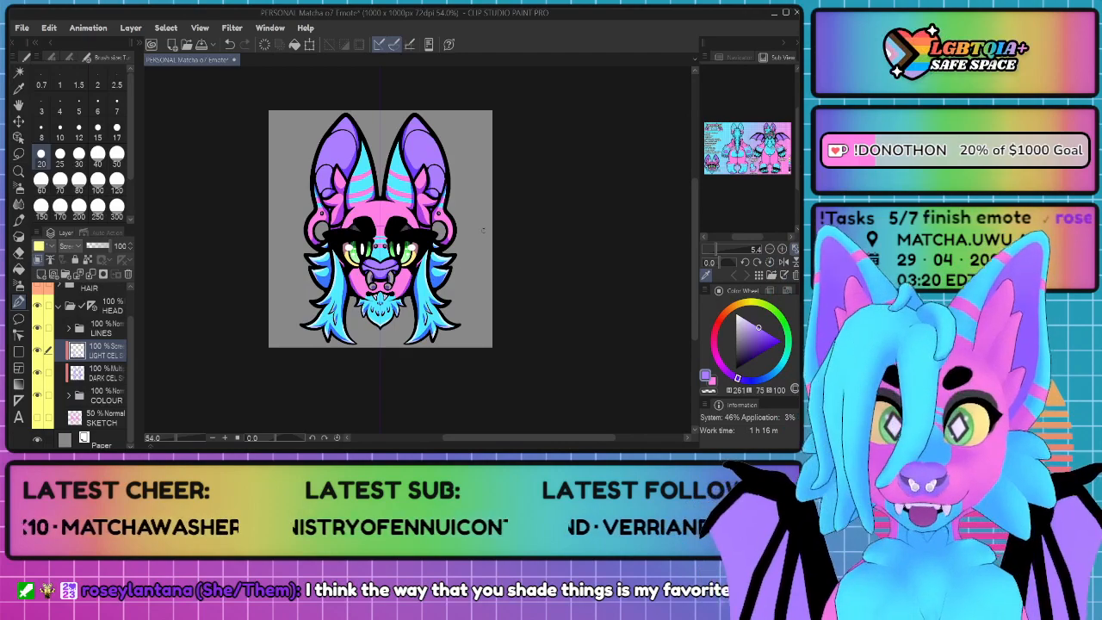
key("space")
scroll(461, 247, "up", 5)
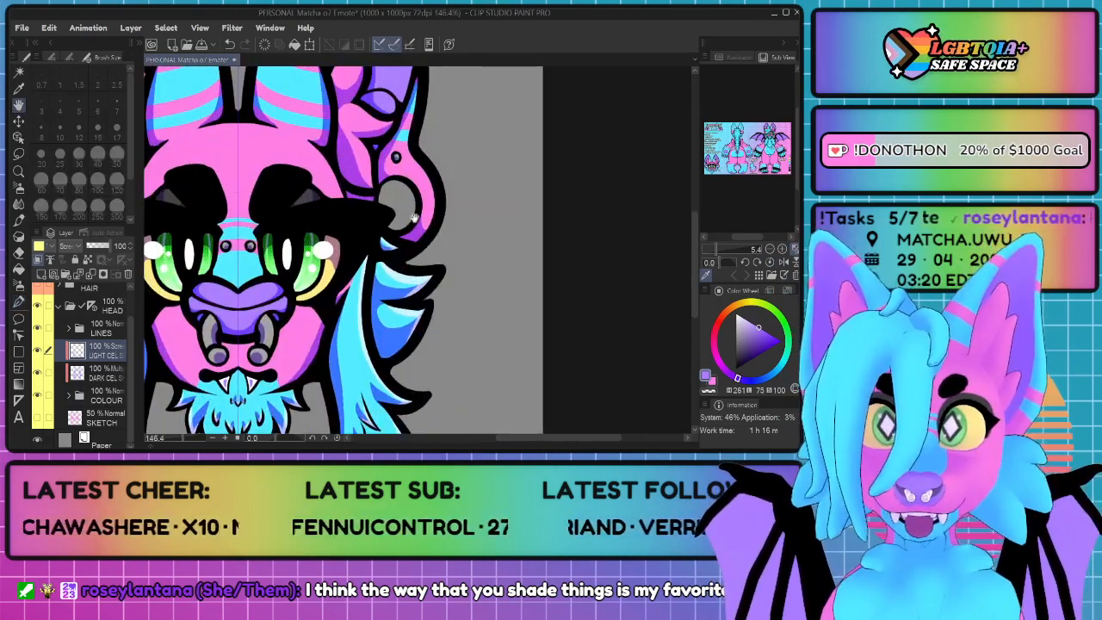
mouse_move(414, 218)
left_mouse_down()
mouse_move(500, 126)
mouse_move(482, 169)
mouse_move(410, 229)
mouse_move(395, 210)
left_mouse_up()
scroll(428, 250, "up", 4)
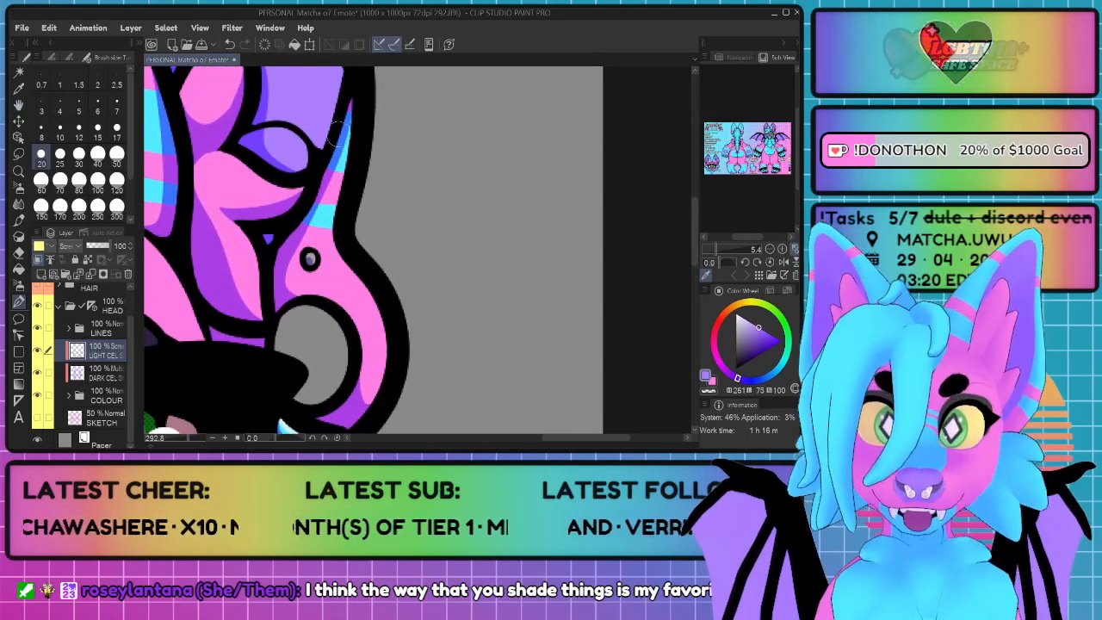
mouse_move(359, 108)
left_mouse_down()
mouse_move(338, 256)
mouse_move(389, 317)
mouse_move(391, 366)
mouse_move(361, 422)
left_mouse_up()
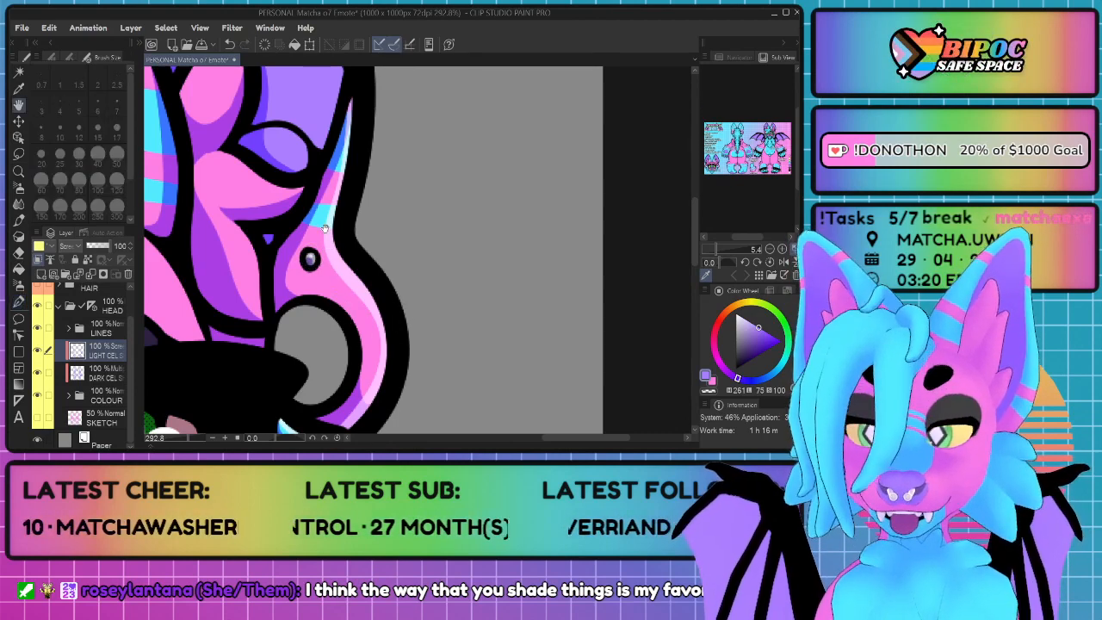
Step: Paint highlights along the edges of the pink fur tufts inside the ear
mouse_move(296, 174)
left_mouse_down()
mouse_move(364, 217)
mouse_move(404, 199)
left_mouse_up()
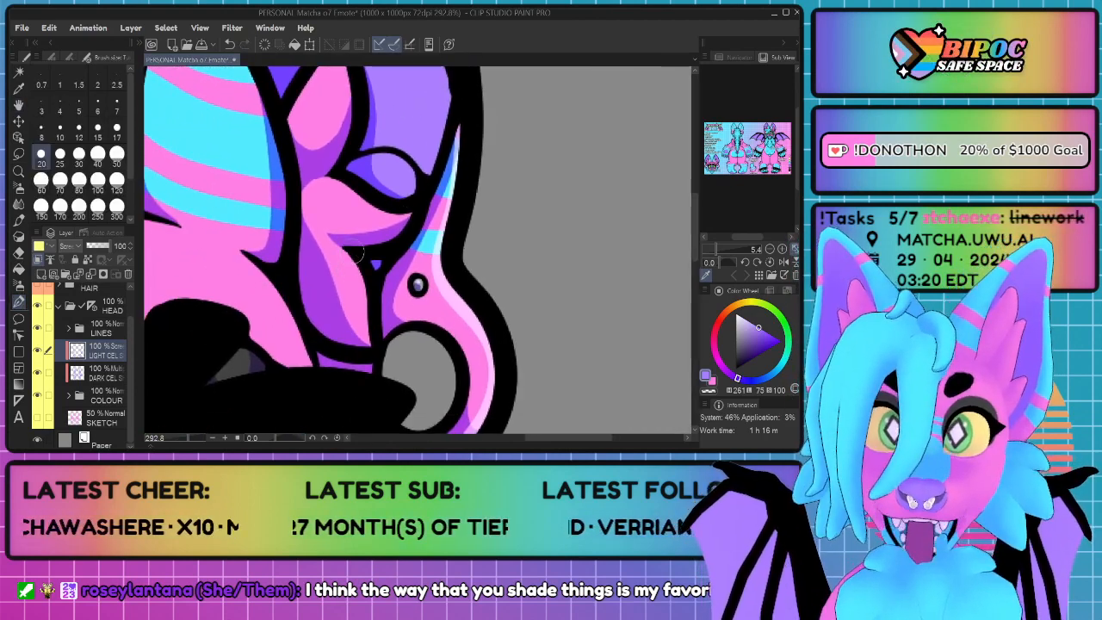
mouse_move(362, 251)
left_mouse_down()
mouse_move(368, 348)
mouse_move(325, 338)
mouse_move(372, 351)
mouse_move(369, 322)
mouse_move(316, 338)
mouse_move(372, 324)
left_mouse_up()
mouse_move(337, 174)
left_mouse_down()
mouse_move(399, 227)
mouse_move(416, 210)
left_mouse_up()
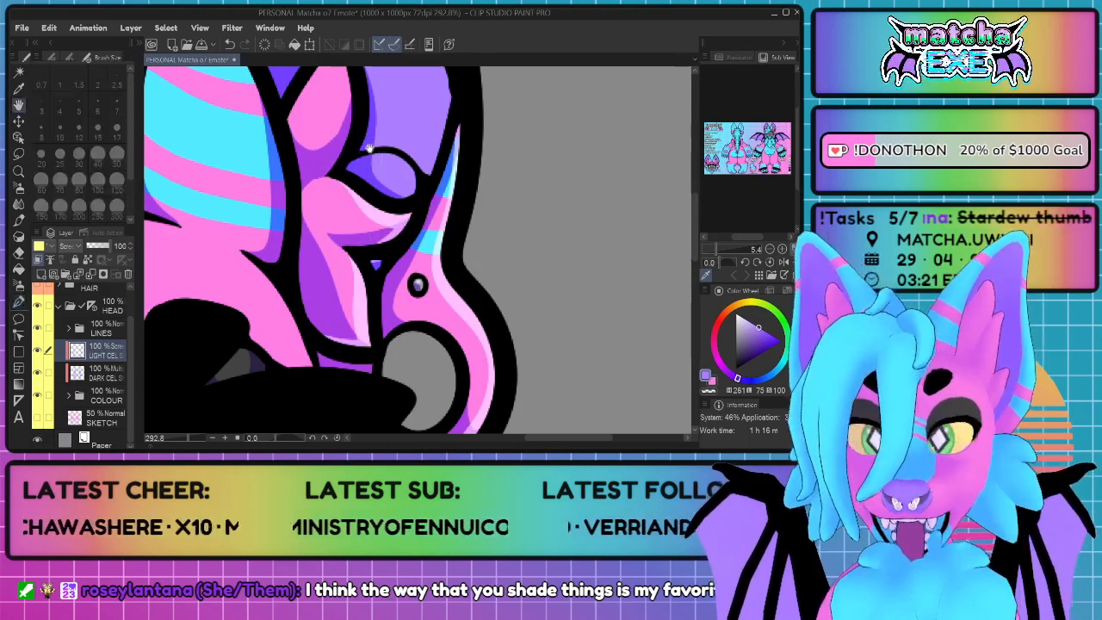
scroll(373, 201, "up", 3)
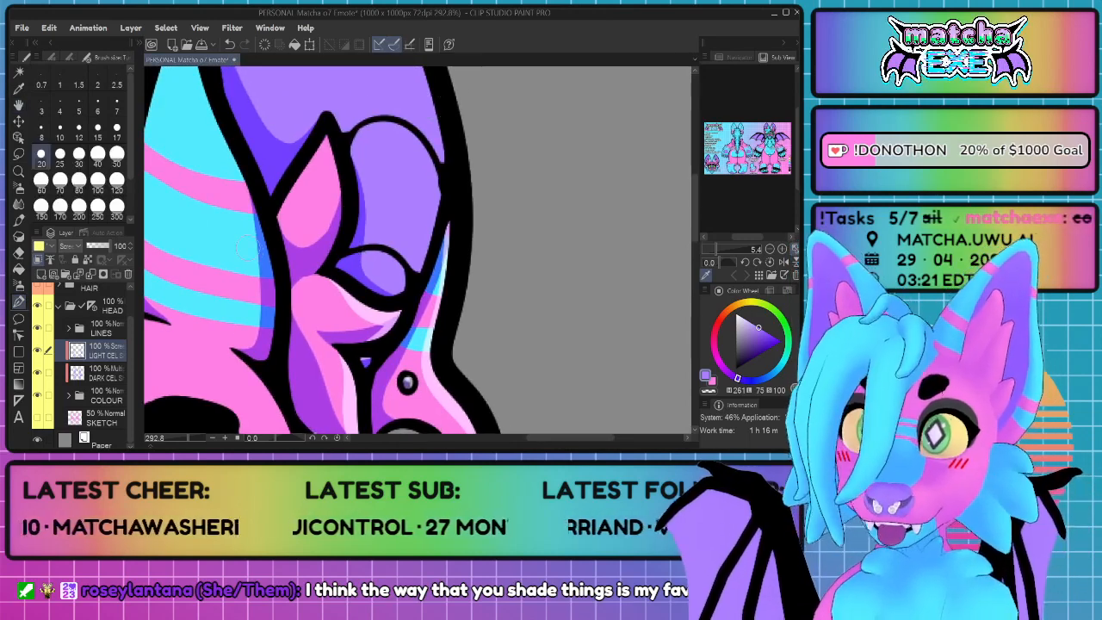
left_click_drag(331, 124, 281, 185)
left_click_drag(326, 146, 336, 232)
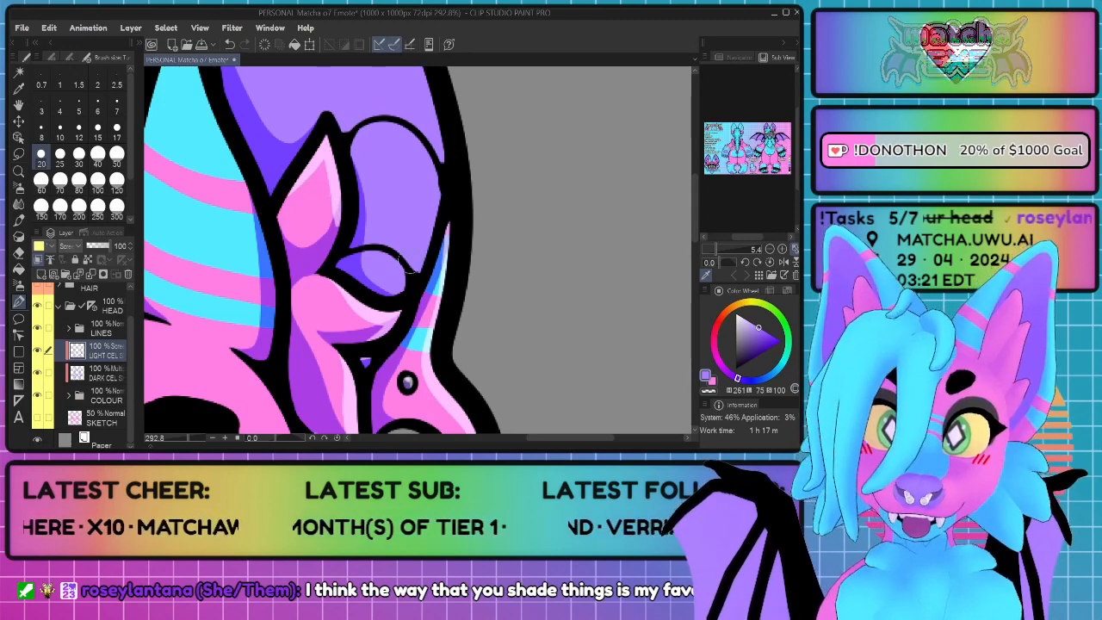
Step: Paint a highlight along the outer edge of the purple inner ear from its tip down to the folds, redoing the stroke
scroll(470, 253, "down", 5)
scroll(528, 187, "up", 3)
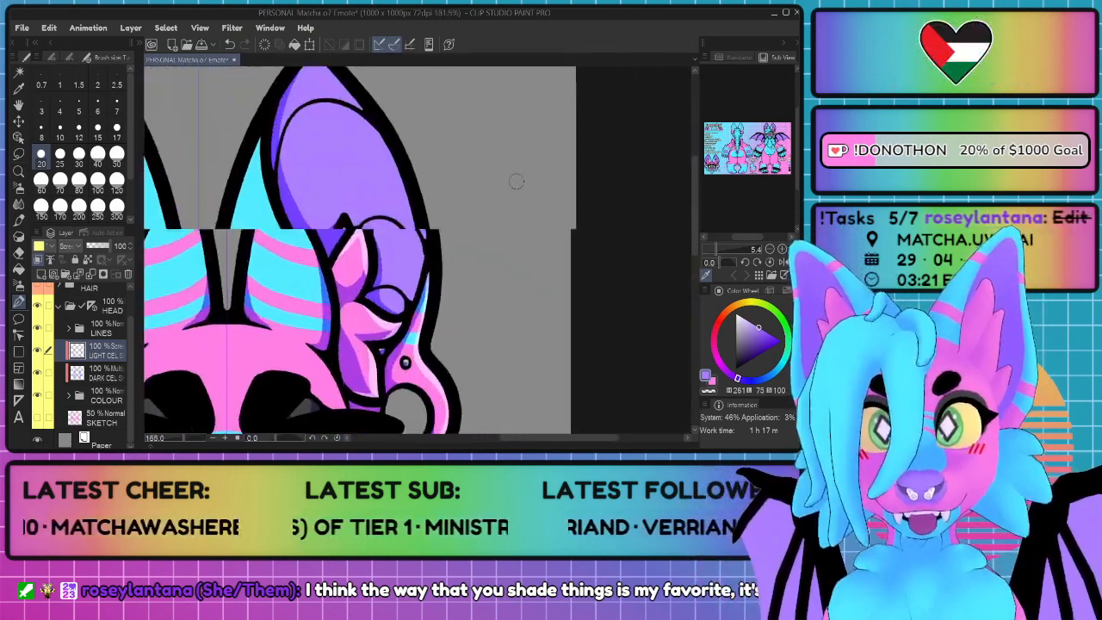
mouse_move(387, 219)
left_mouse_down()
mouse_move(389, 265)
mouse_move(333, 267)
left_mouse_up()
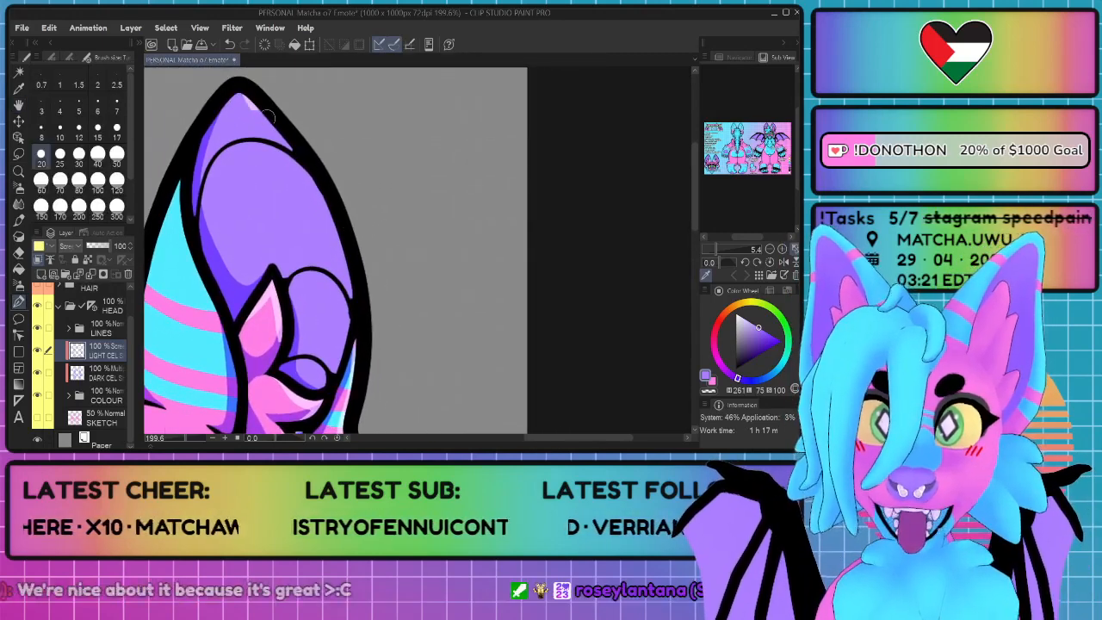
left_click_drag(268, 118, 305, 173)
key("ctrl+z")
mouse_move(238, 83)
left_mouse_down()
mouse_move(296, 159)
mouse_move(343, 269)
mouse_move(348, 325)
left_mouse_up()
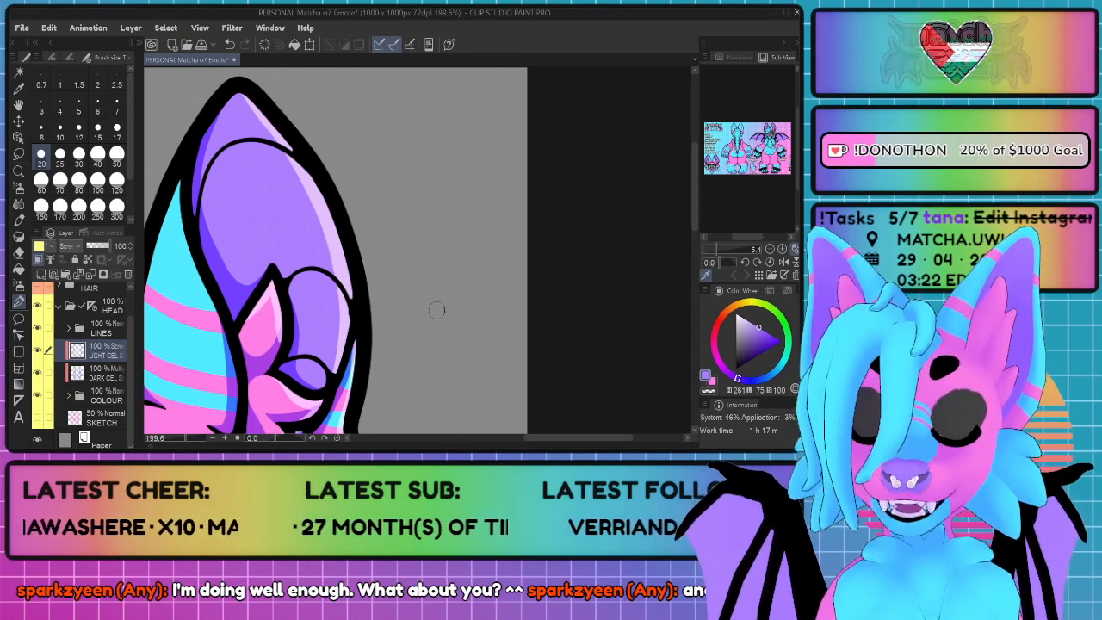
Step: Paint highlights along both edges of the striped blue and pink front section of the ears
scroll(423, 290, "down", 1)
scroll(404, 284, "up", 4)
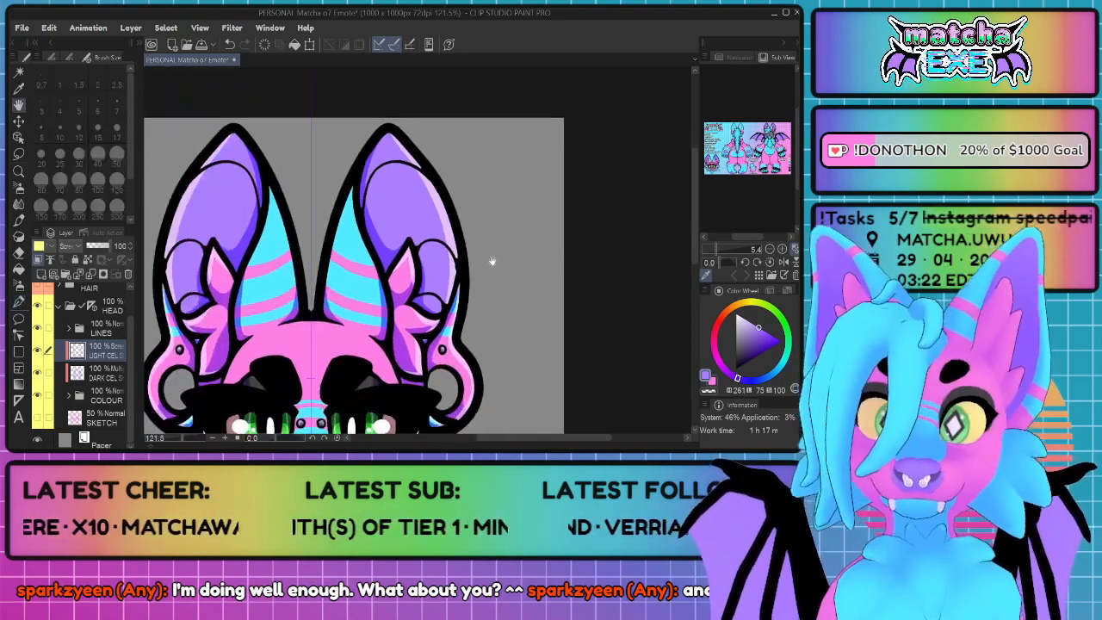
left_click_drag(398, 256, 403, 274)
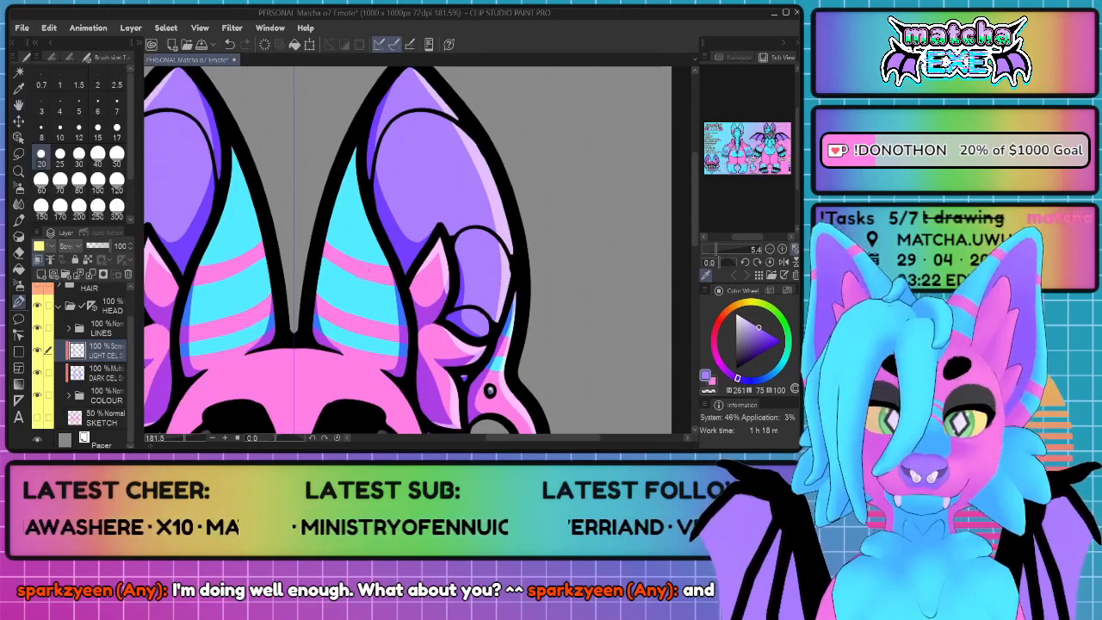
mouse_move(356, 139)
left_mouse_down()
mouse_move(309, 319)
mouse_move(353, 166)
mouse_move(403, 317)
left_mouse_up()
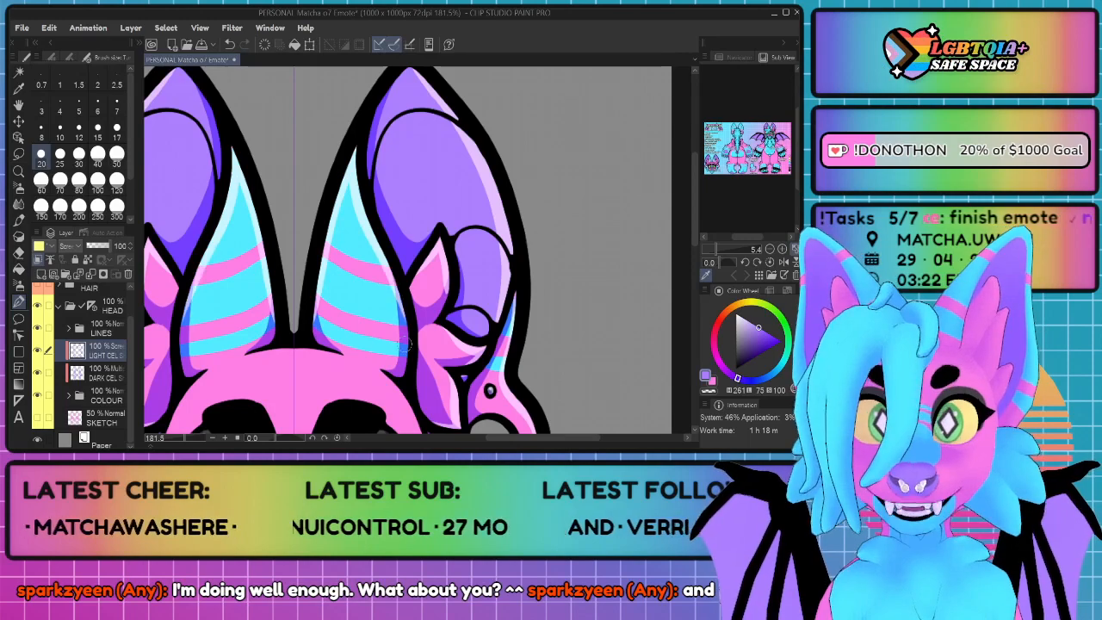
Step: Paint thin highlights along the forehead's top edge between the ears and down its outer side edges
scroll(399, 267, "down", 3)
scroll(360, 310, "up", 3)
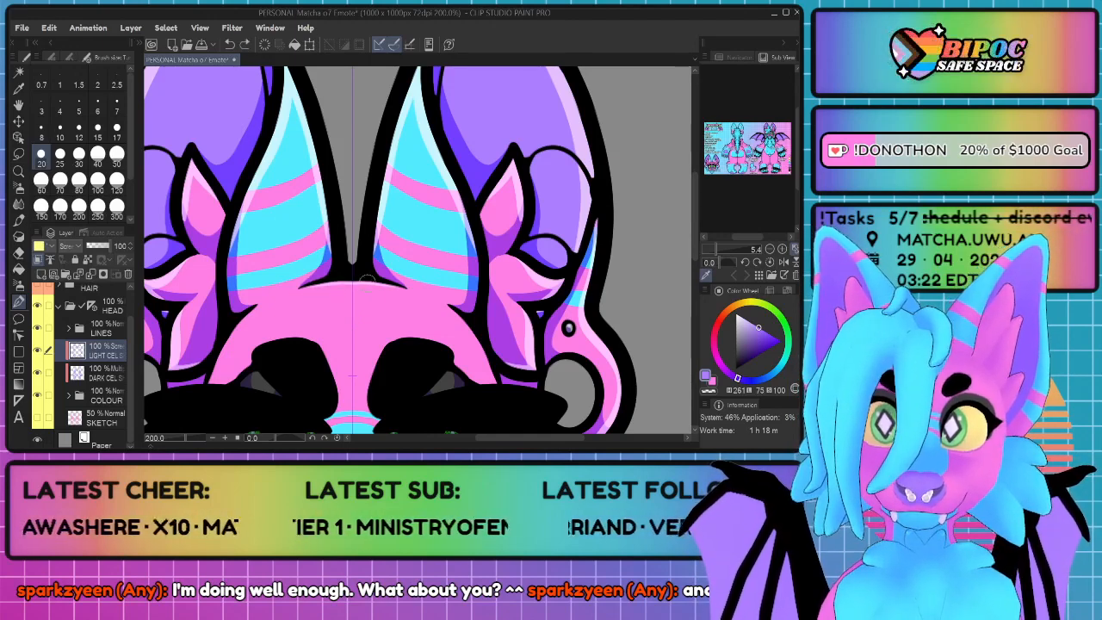
scroll(409, 302, "down", 5)
scroll(502, 348, "up", 8)
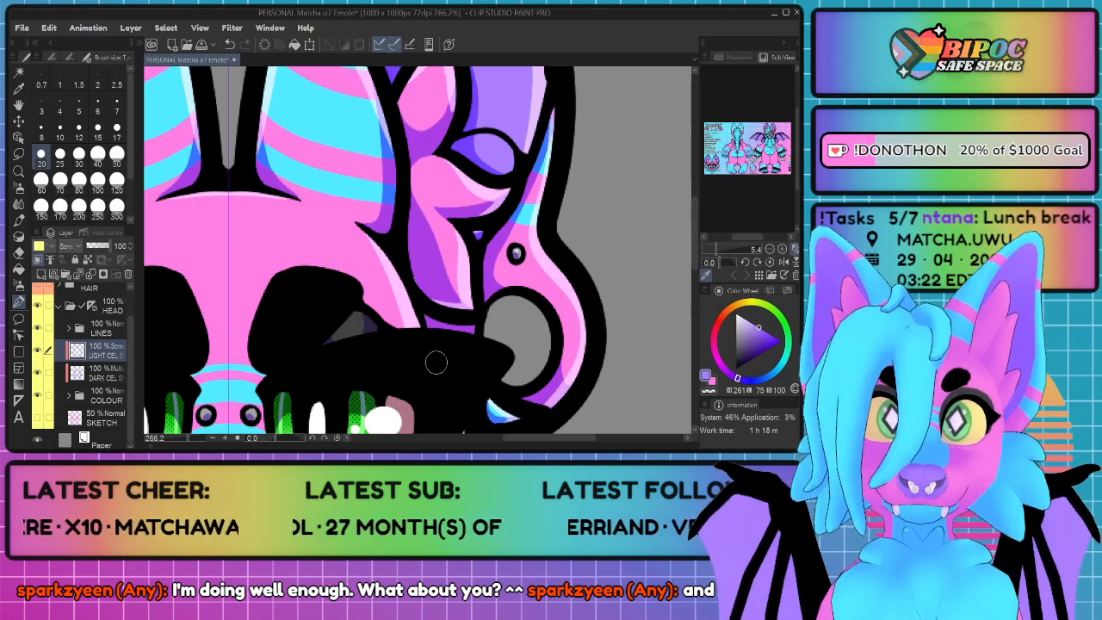
Step: Bring the whole emote into view and make the HAIR folder visible
scroll(380, 438, "down", 5)
scroll(386, 398, "down", 2)
key("ctrl+0")
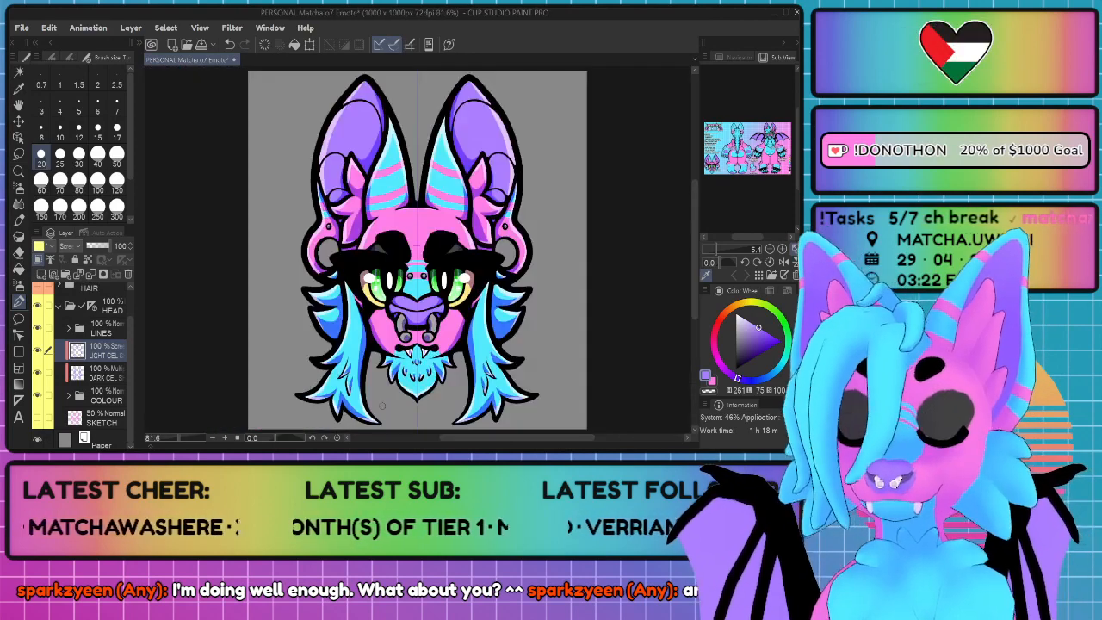
scroll(86, 361, "up", 2)
left_click(42, 322)
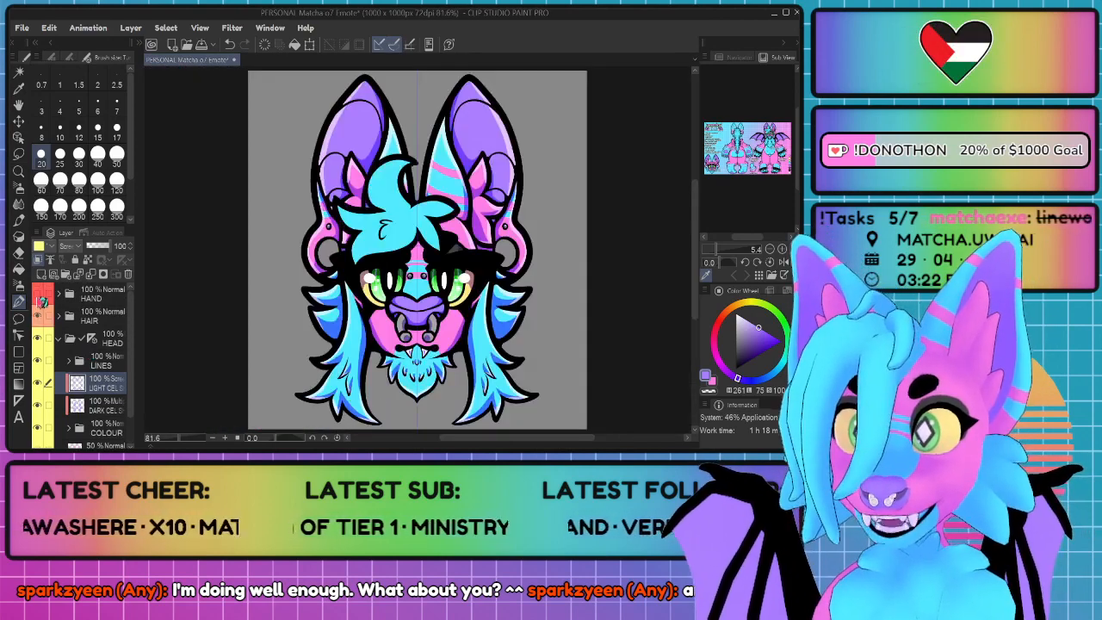
Step: Hide the HAIR and HAND folders and paint purple highlights along the inner edges of the eyebrows
left_click(41, 297)
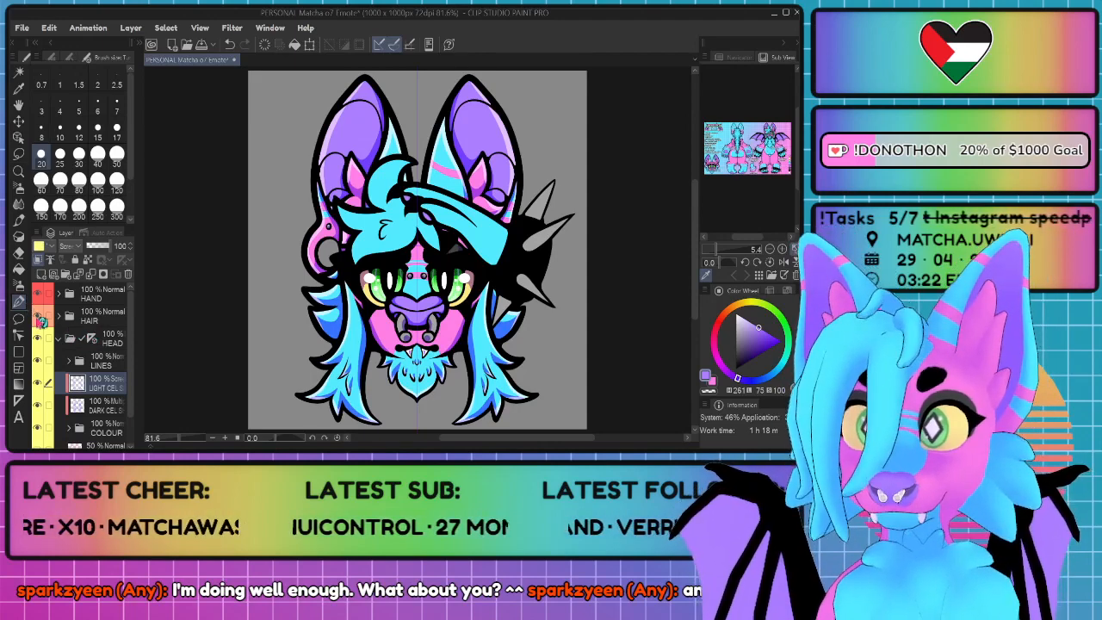
left_click(38, 317)
left_click(38, 294)
scroll(490, 281, "up", 6)
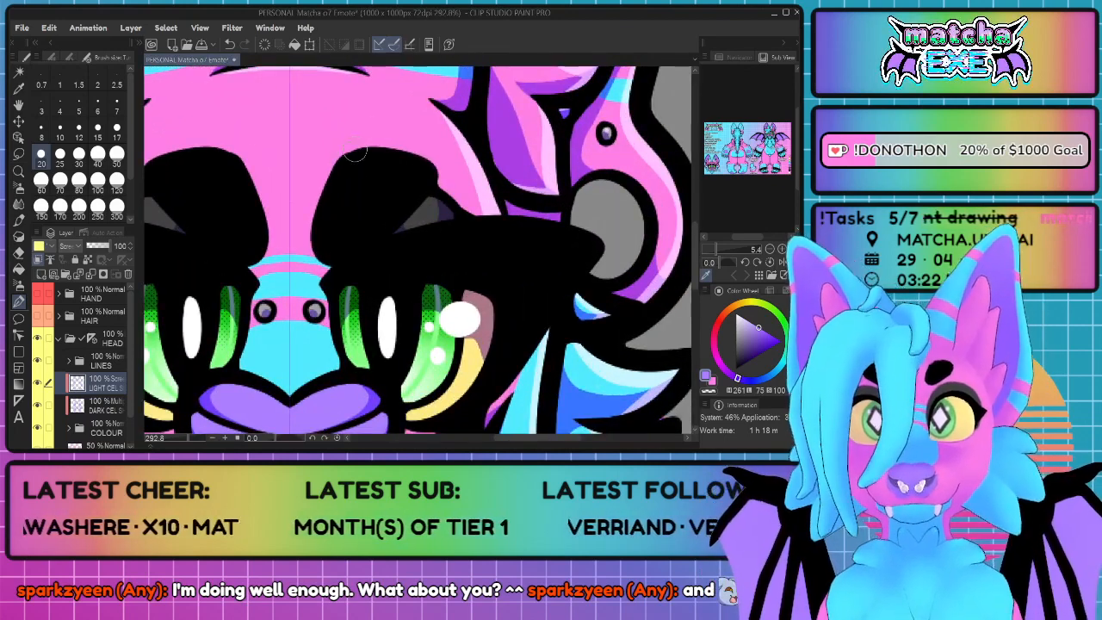
mouse_move(350, 160)
left_mouse_down()
mouse_move(334, 222)
mouse_move(359, 240)
mouse_move(399, 215)
mouse_move(328, 204)
left_mouse_up()
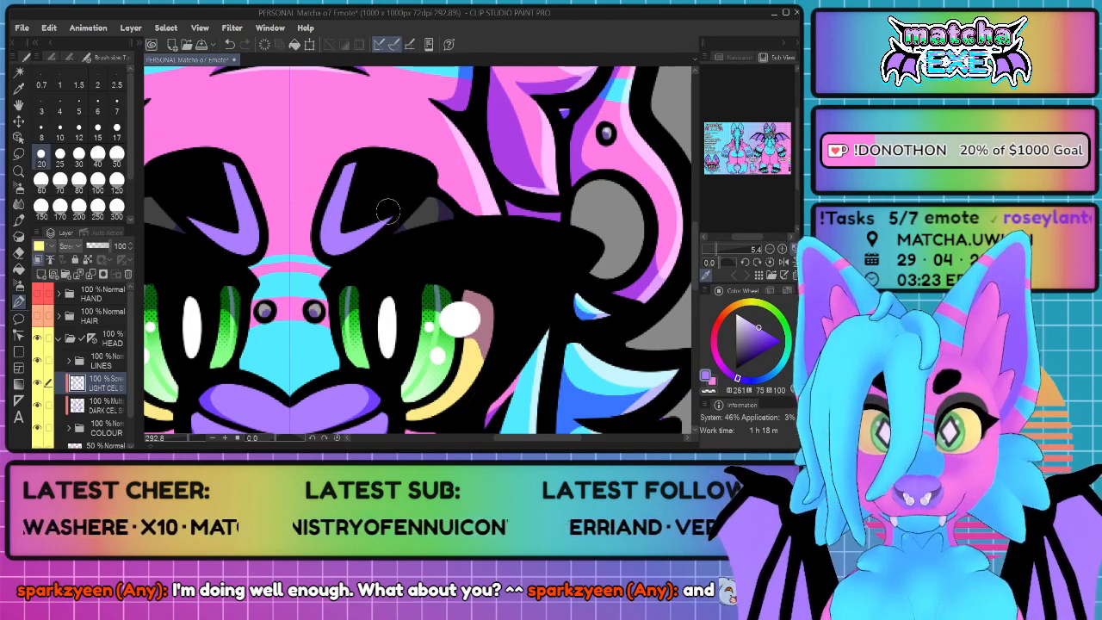
Step: Paint purple highlights across the upper eyelids, with a small separate sliver at each inner end
mouse_move(399, 238)
left_mouse_down()
mouse_move(412, 268)
mouse_move(399, 250)
mouse_move(395, 279)
left_mouse_up()
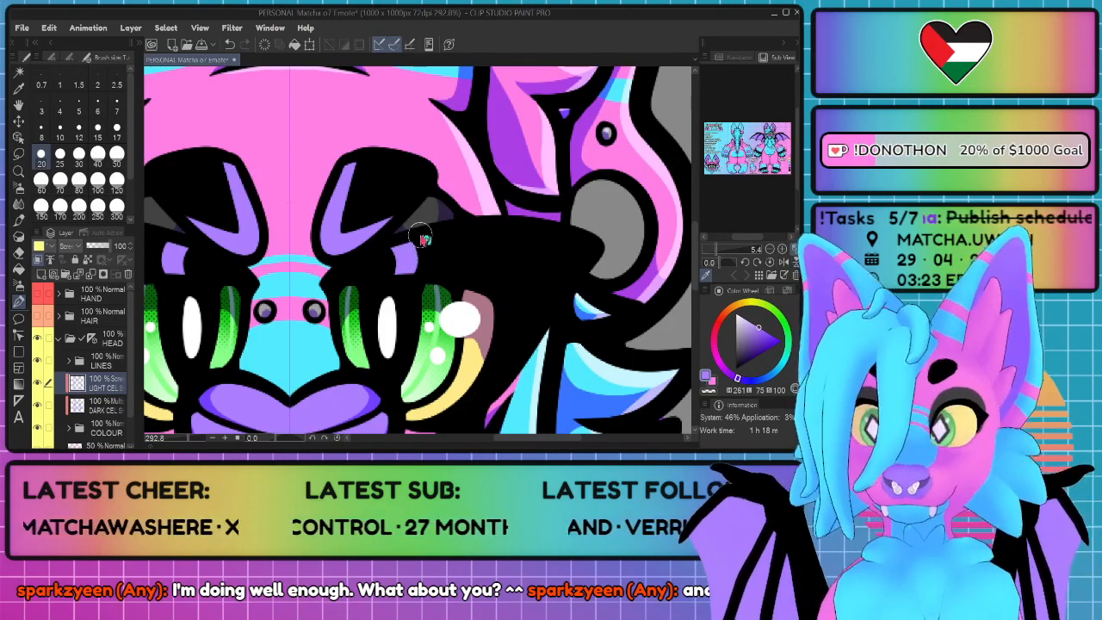
mouse_move(442, 226)
left_mouse_down()
mouse_move(430, 253)
mouse_move(460, 275)
mouse_move(443, 272)
mouse_move(429, 233)
mouse_move(439, 272)
mouse_move(420, 235)
left_mouse_up()
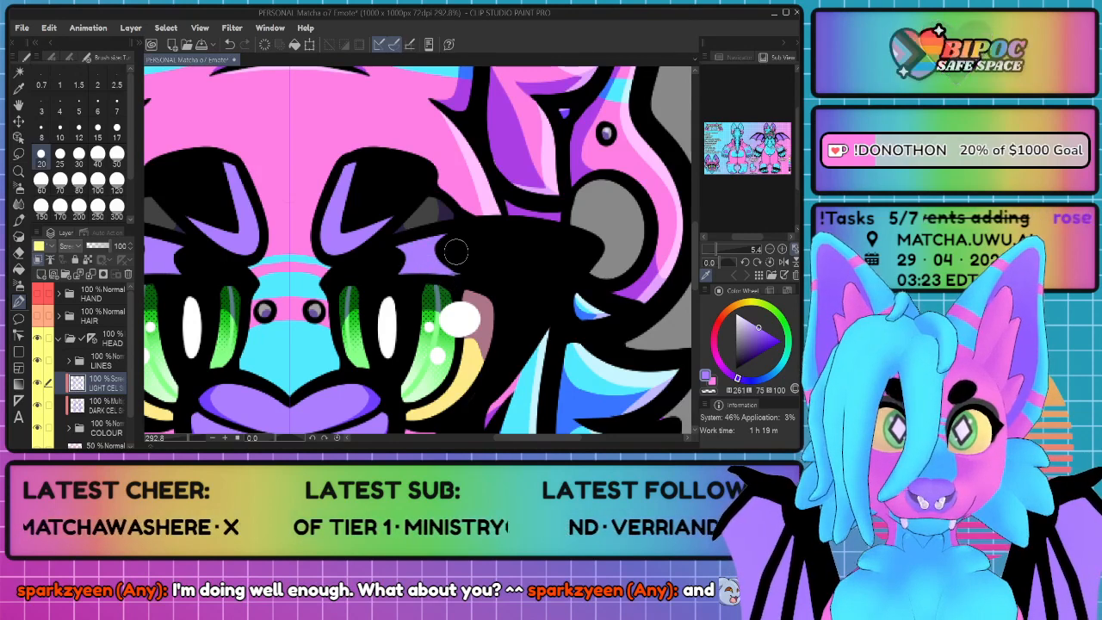
left_click_drag(390, 260, 380, 277)
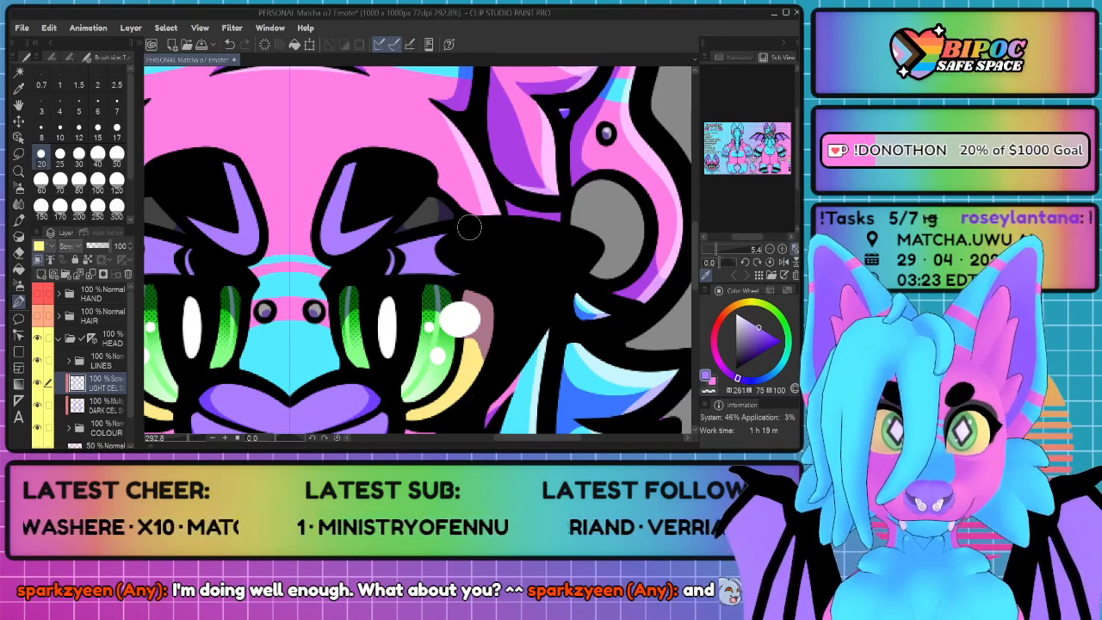
Step: Paint a narrow curved highlight at the outer end of each upper eyelid, undoing and redoing the stroke
left_click_drag(463, 232, 481, 278)
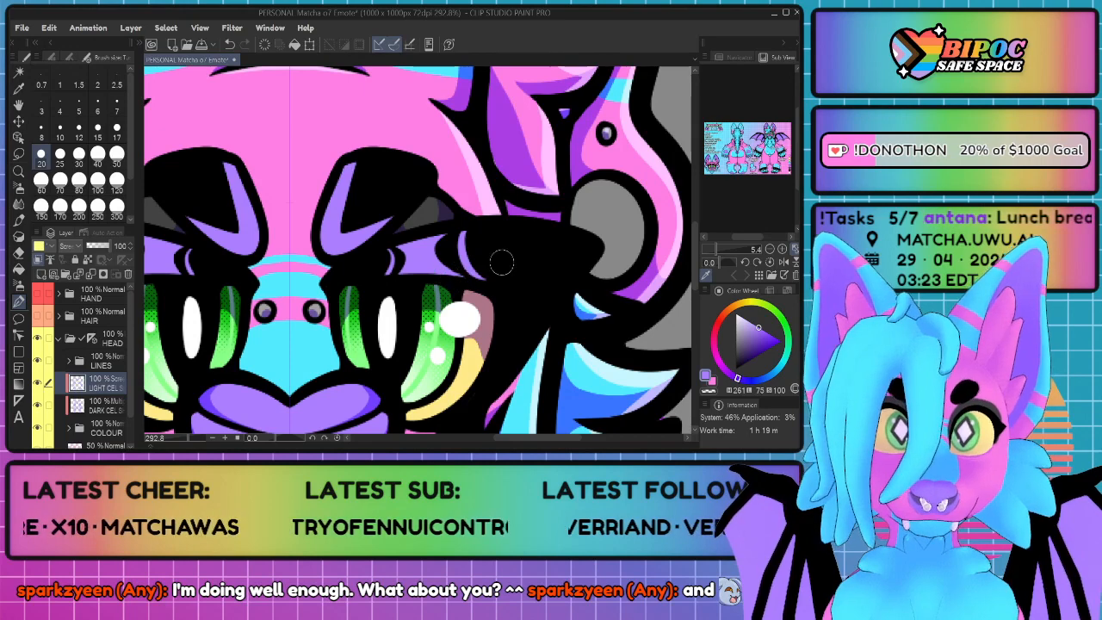
key("ctrl+z")
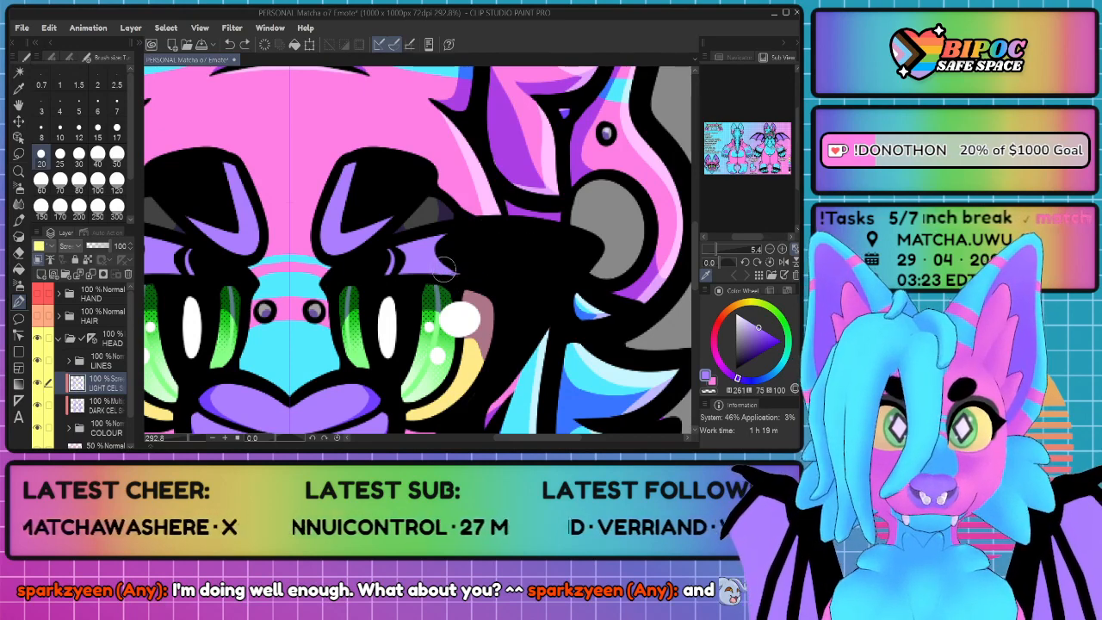
left_click_drag(445, 271, 475, 286)
key("ctrl+z")
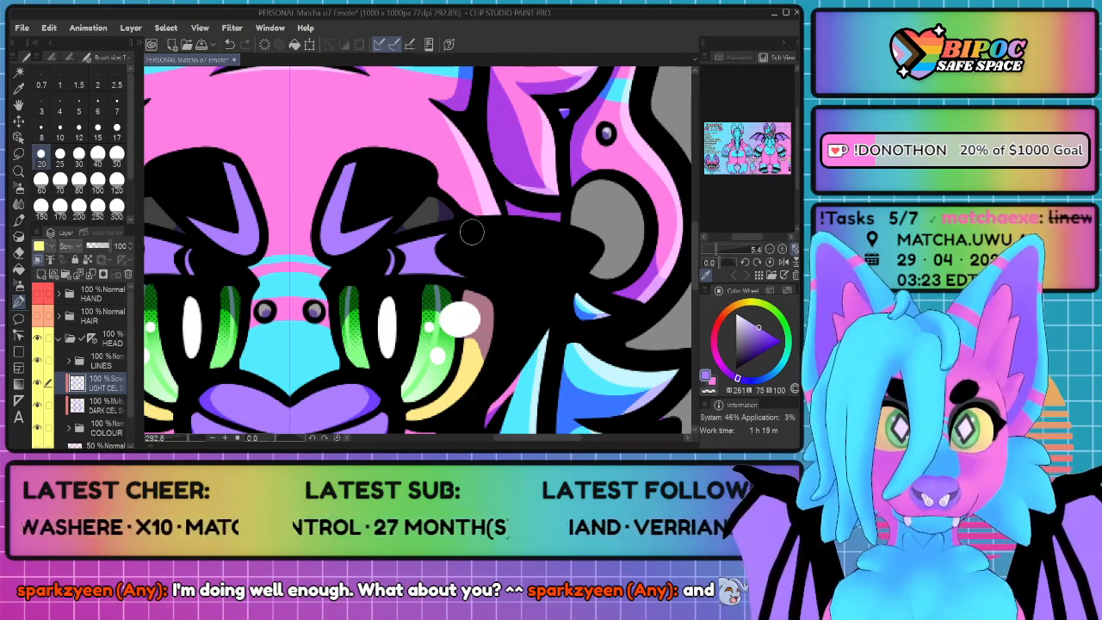
mouse_move(479, 230)
left_mouse_down()
mouse_move(457, 257)
mouse_move(504, 288)
left_mouse_up()
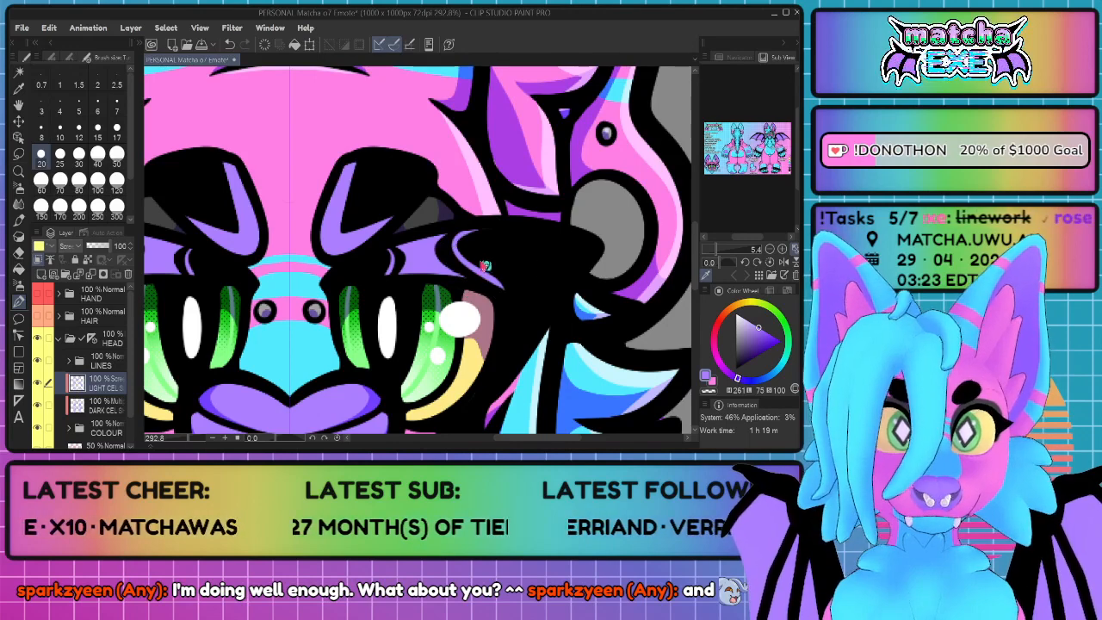
key("ctrl+z")
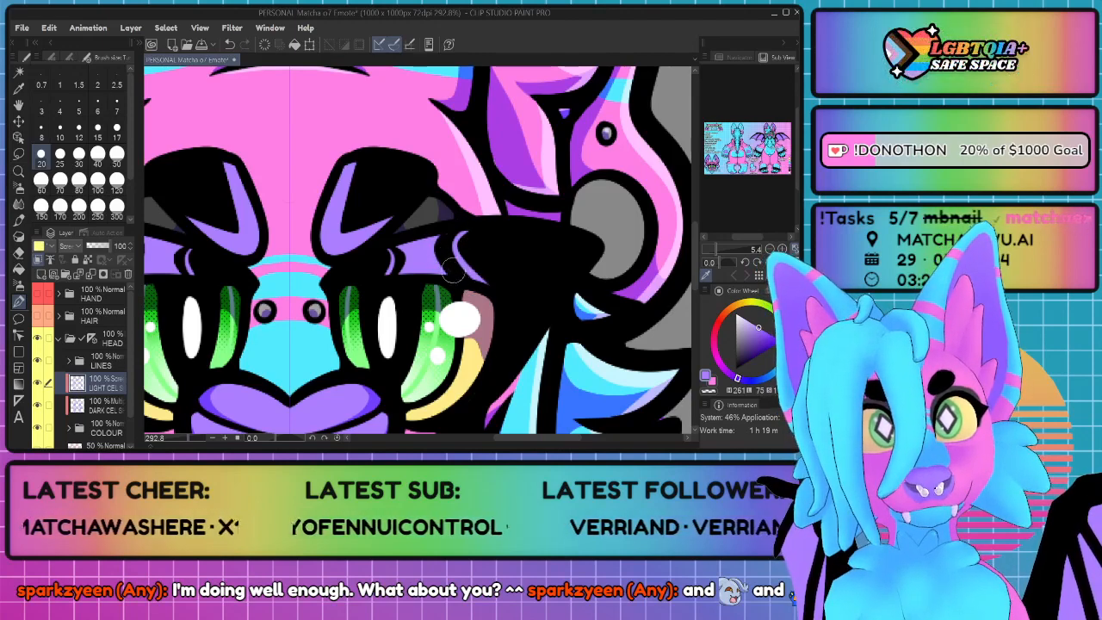
Step: Try to paint purple reflections inside the pupils beneath the white highlights
scroll(339, 291, "down", 10)
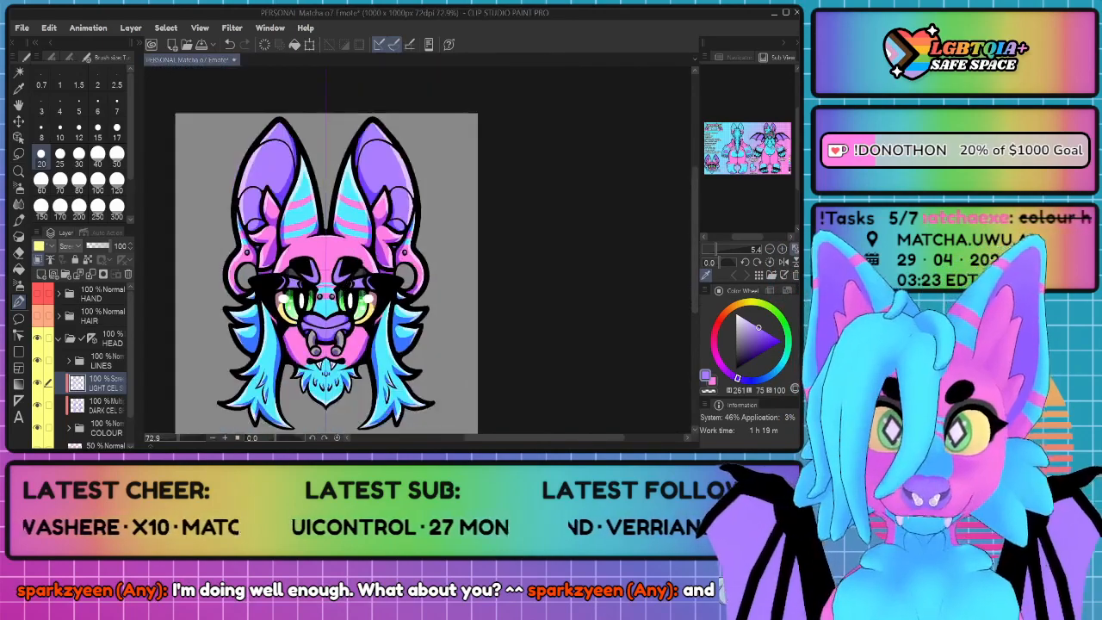
scroll(336, 283, "up", 5)
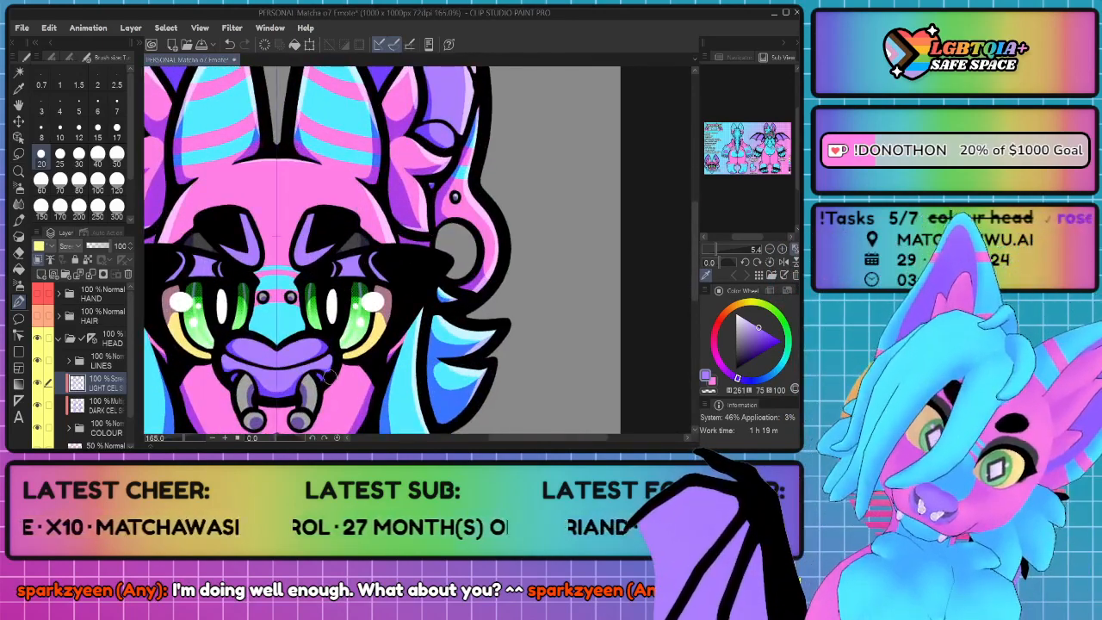
scroll(329, 377, "up", 4)
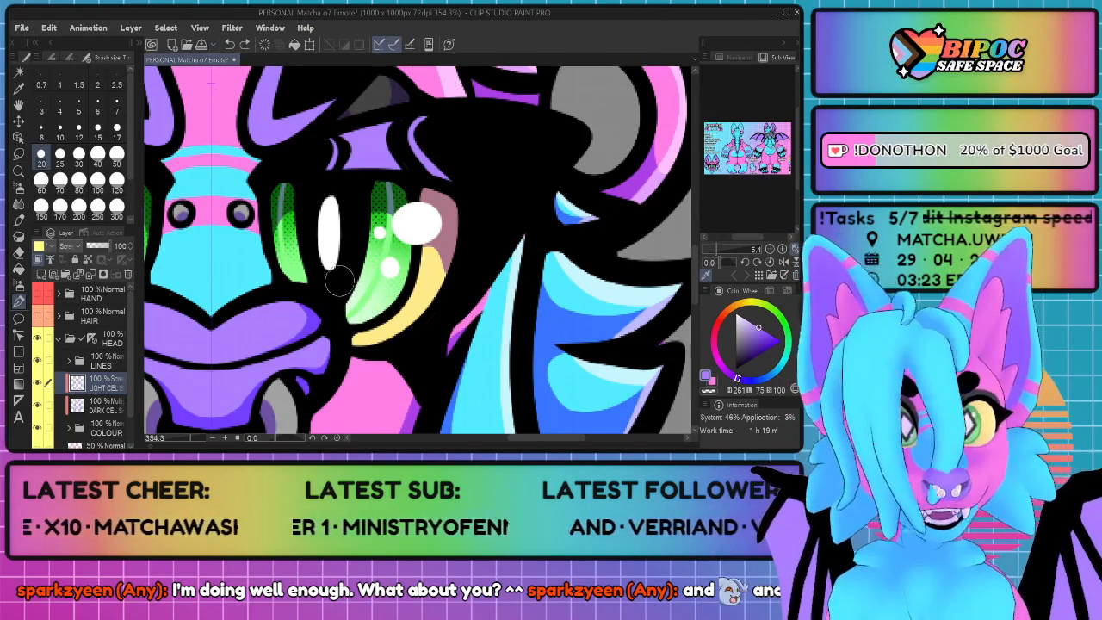
mouse_move(342, 274)
left_mouse_down()
mouse_move(335, 245)
mouse_move(326, 286)
mouse_move(330, 241)
mouse_move(332, 287)
left_mouse_up()
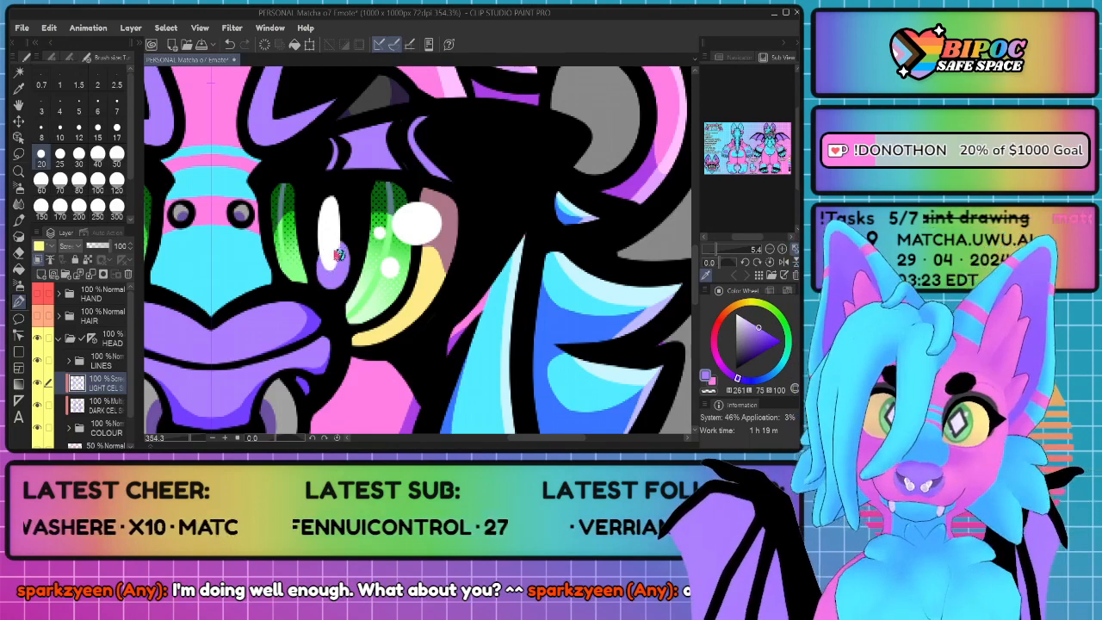
key("ctrl+z")
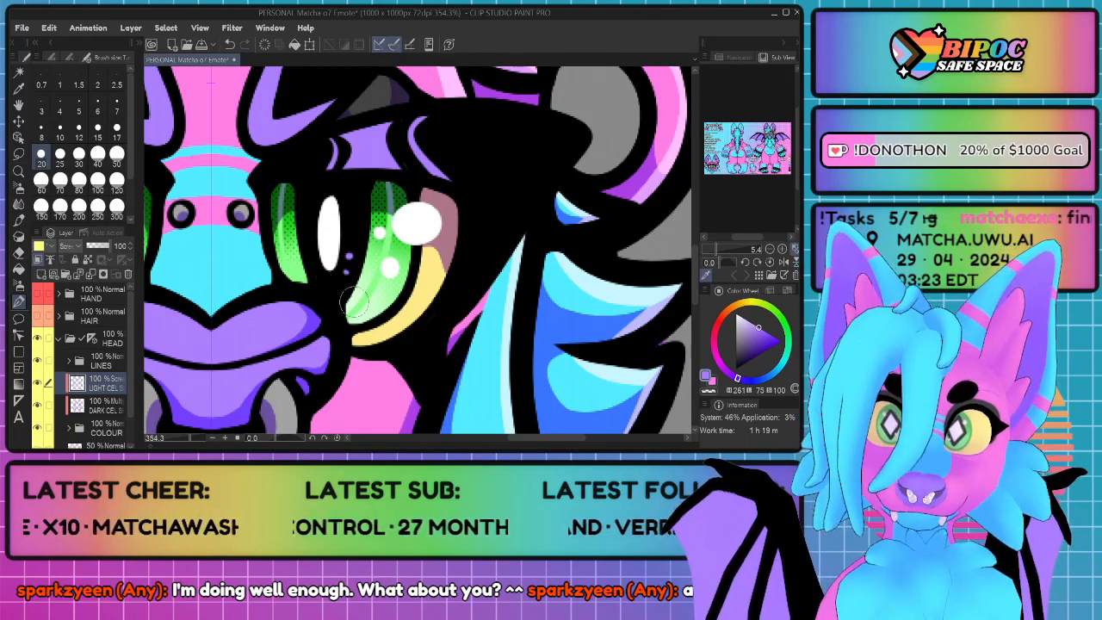
scroll(353, 302, "down", 3)
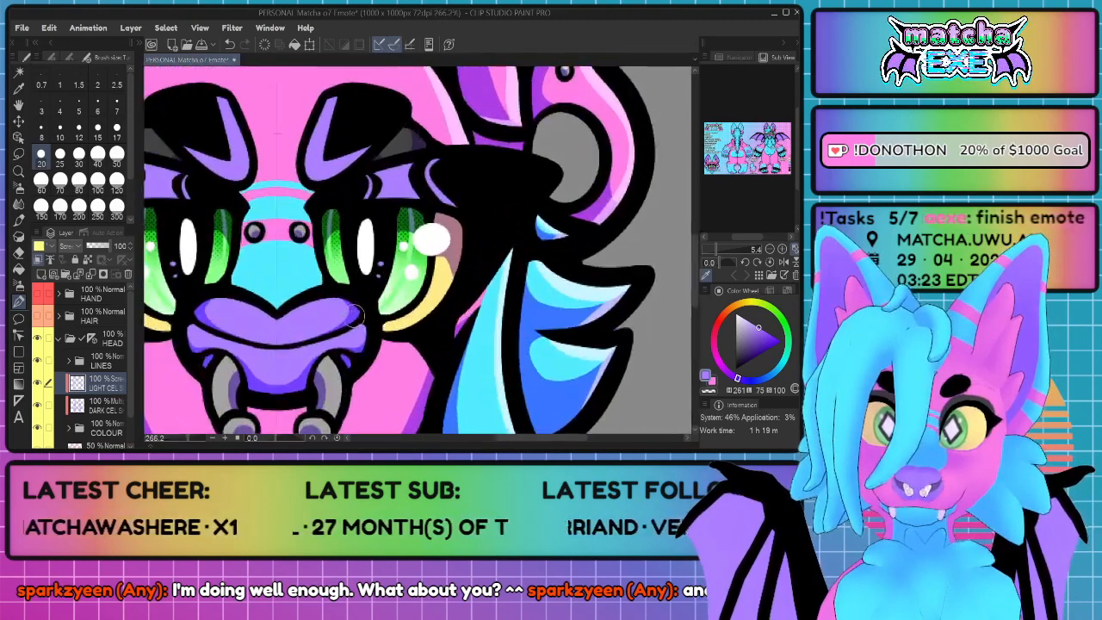
scroll(379, 302, "up", 2)
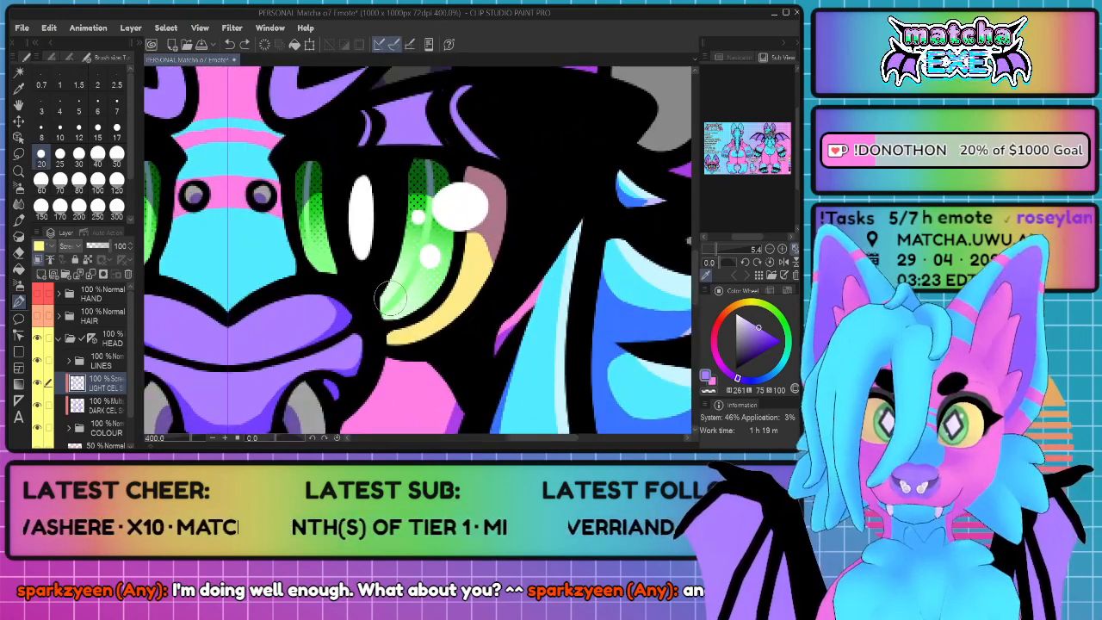
key("ctrl+z")
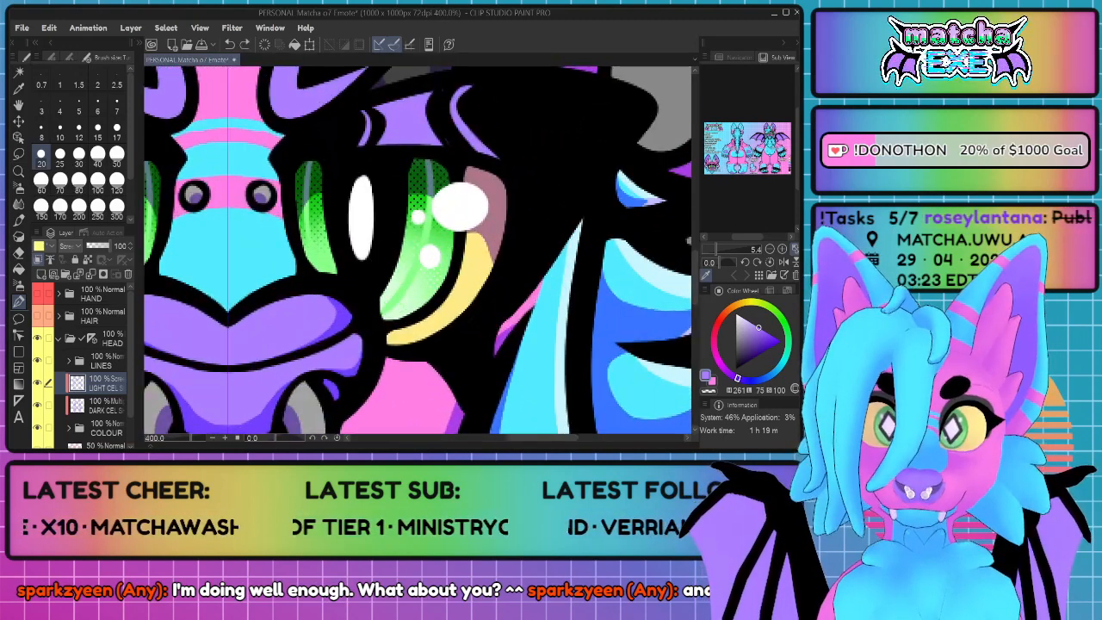
key("ctrl+y")
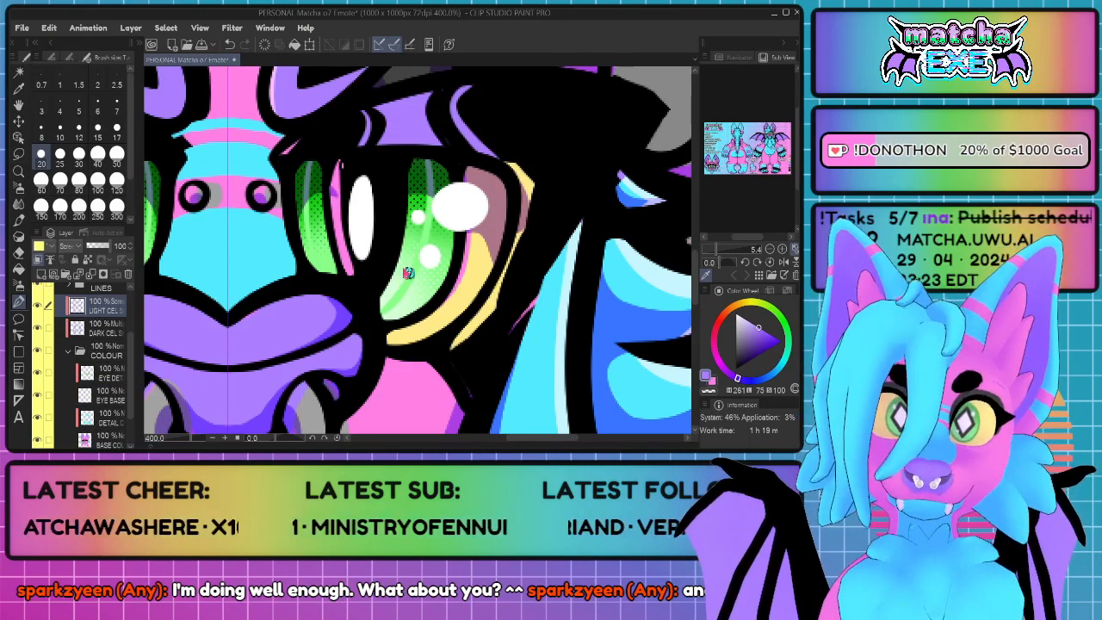
scroll(402, 261, "down", 6)
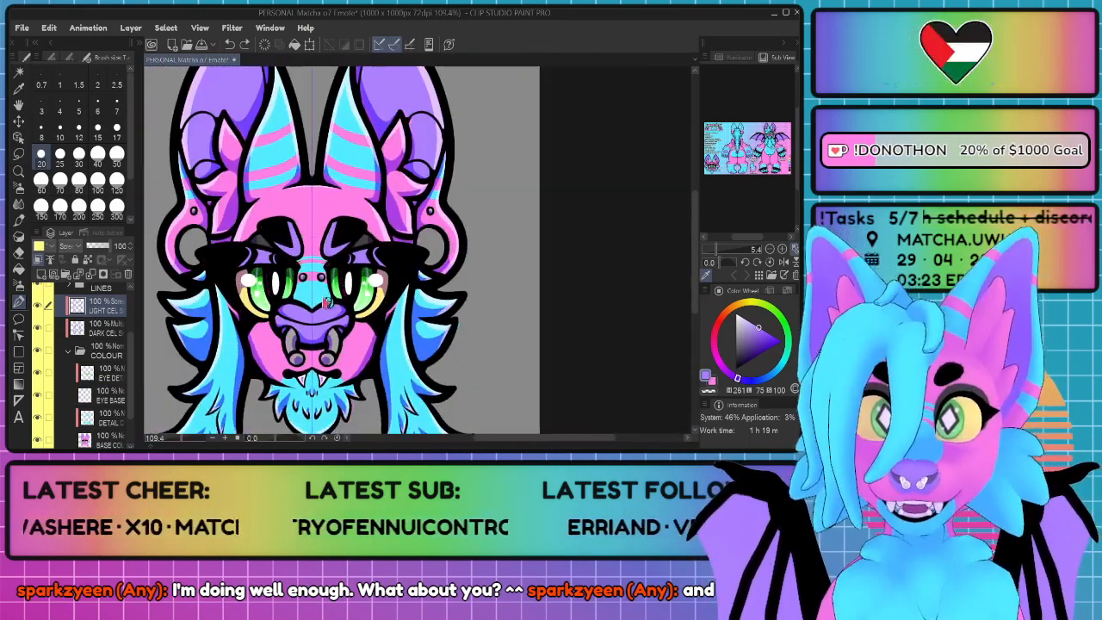
scroll(322, 290, "up", 2)
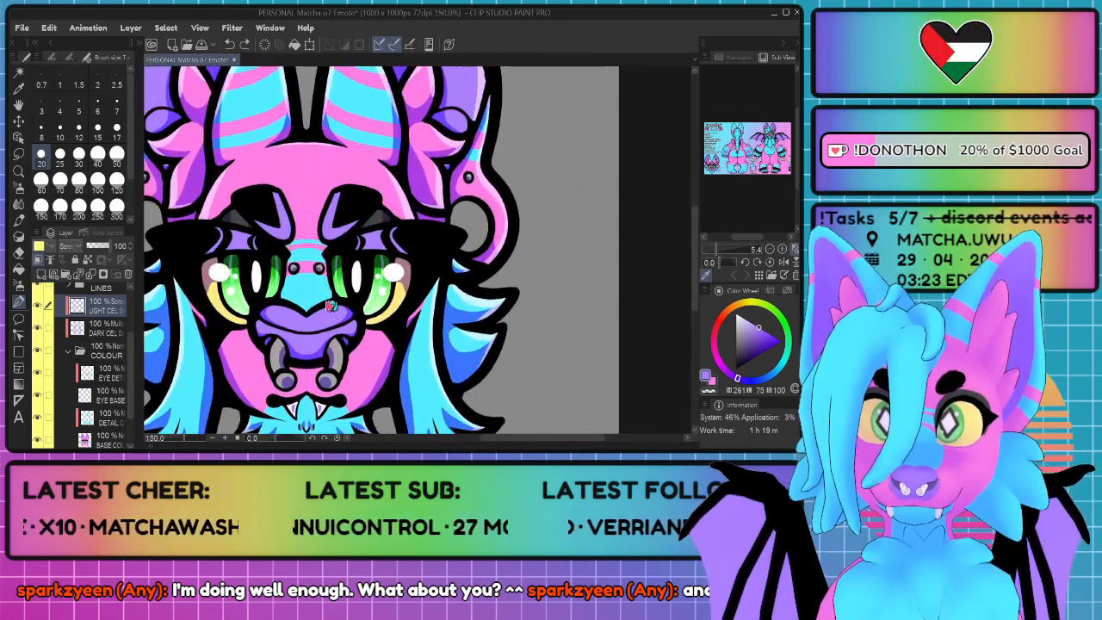
scroll(327, 331, "up", 4)
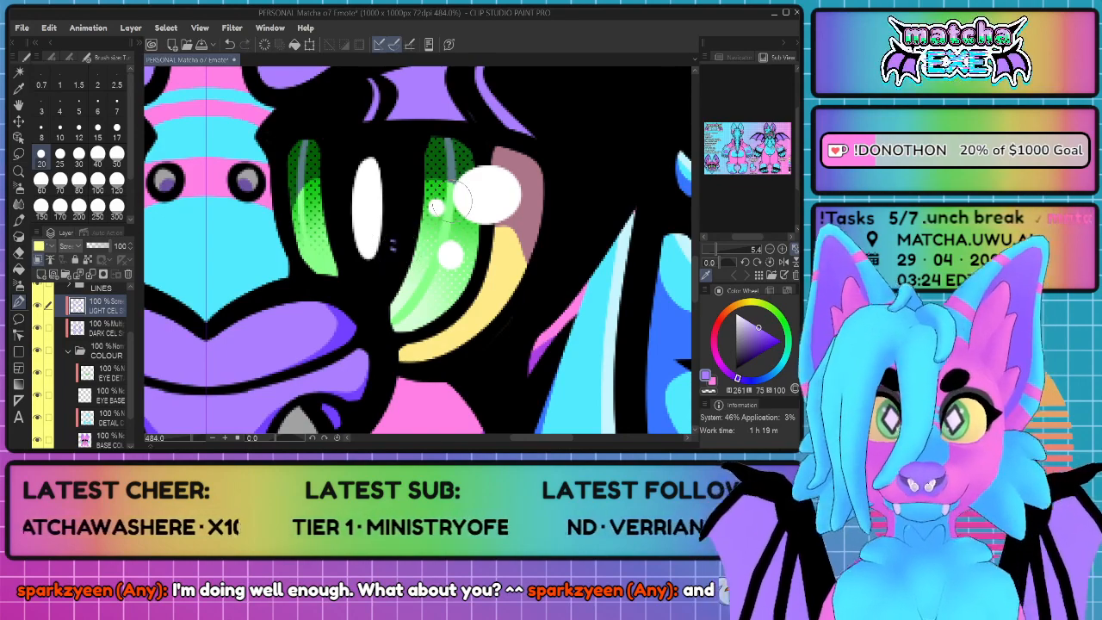
scroll(450, 200, "down", 3)
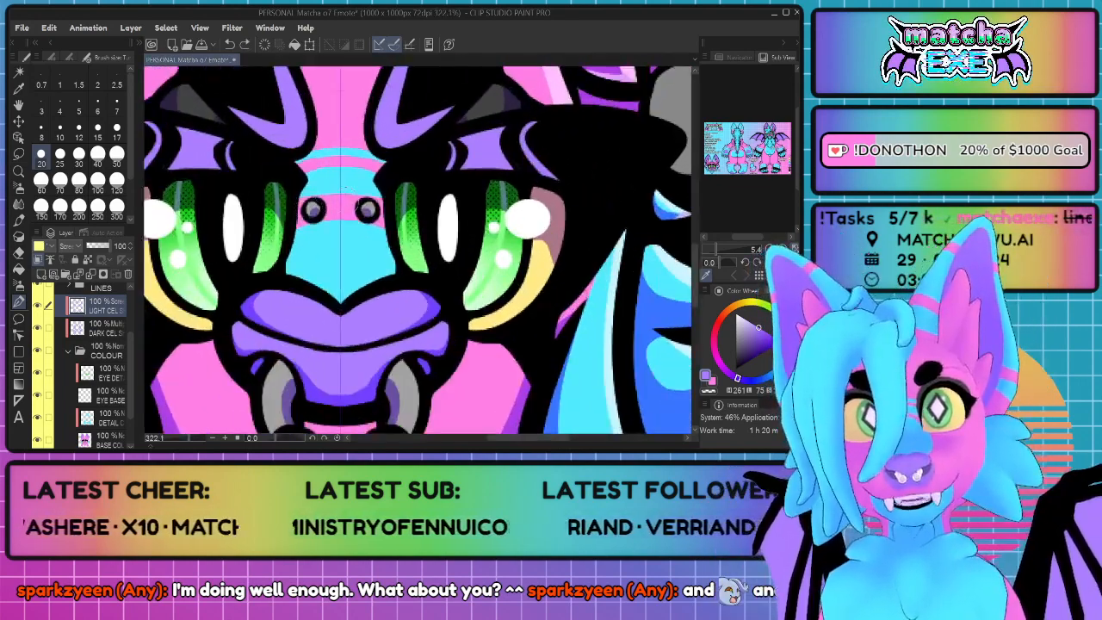
Step: Paint round highlight spots with smaller dots on the upper nose and a short vertical streak on its lower centre
scroll(345, 188, "up", 2)
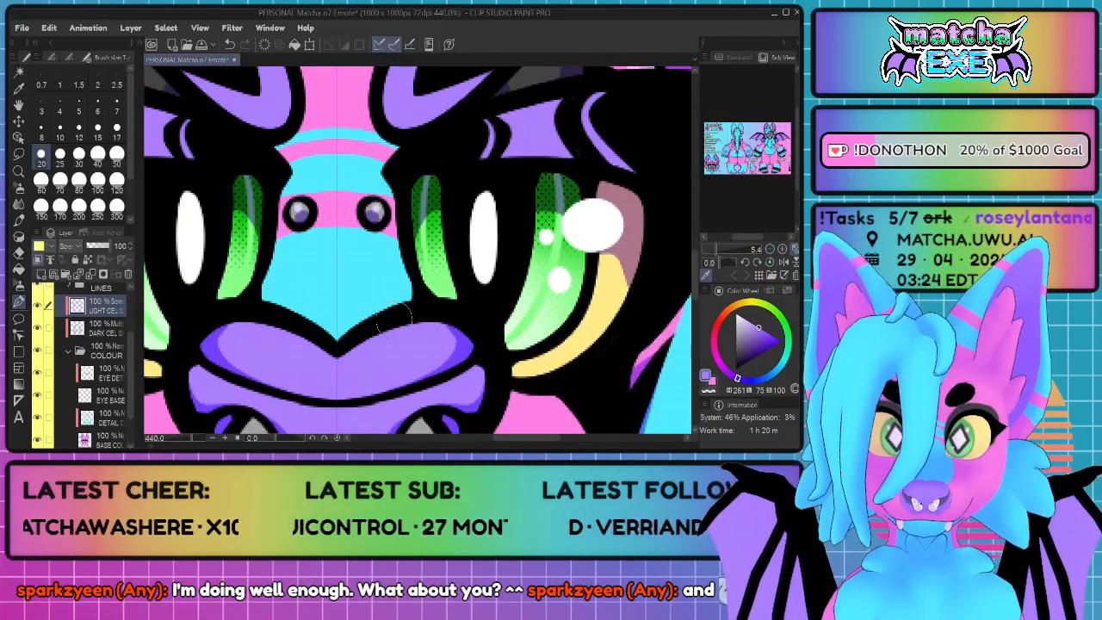
scroll(387, 219, "down", 3)
mouse_move(433, 224)
left_mouse_down()
mouse_move(429, 238)
mouse_move(438, 236)
left_mouse_up()
left_click(400, 232)
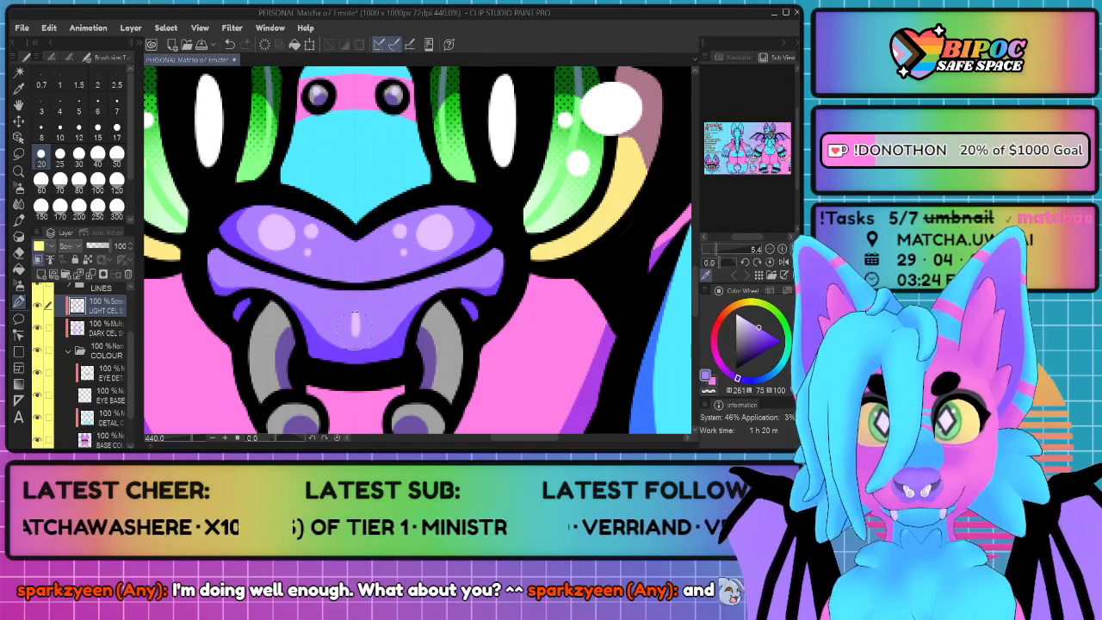
Step: Paint highlights along the nose ring's curved sides and small shine spots on its ball ends
scroll(434, 301, "down", 3)
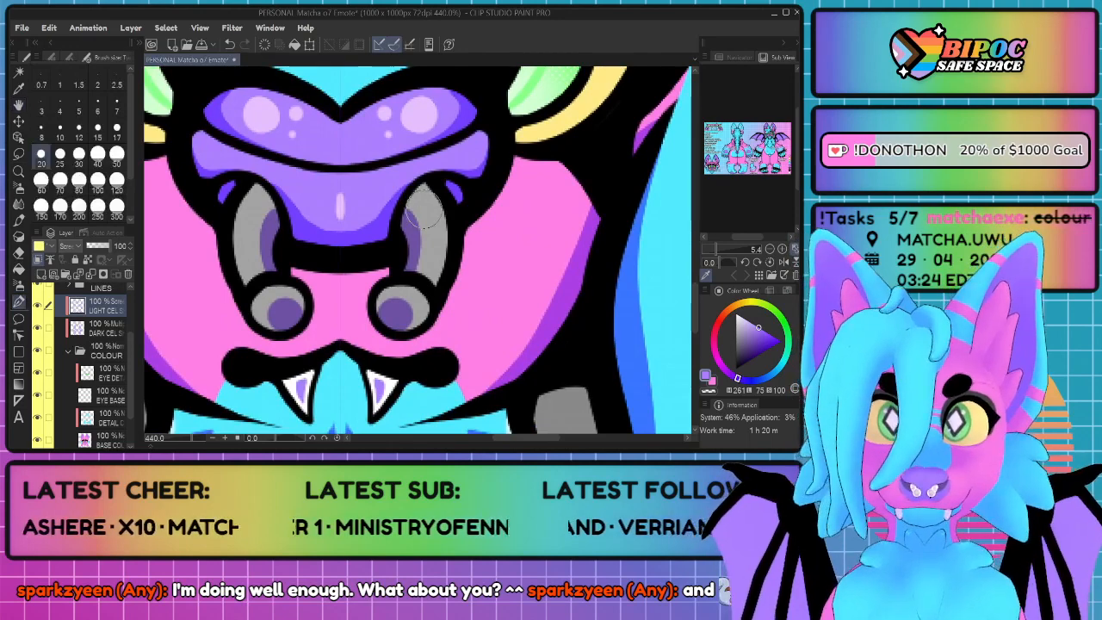
left_click_drag(428, 203, 433, 258)
left_click_drag(412, 305, 416, 301)
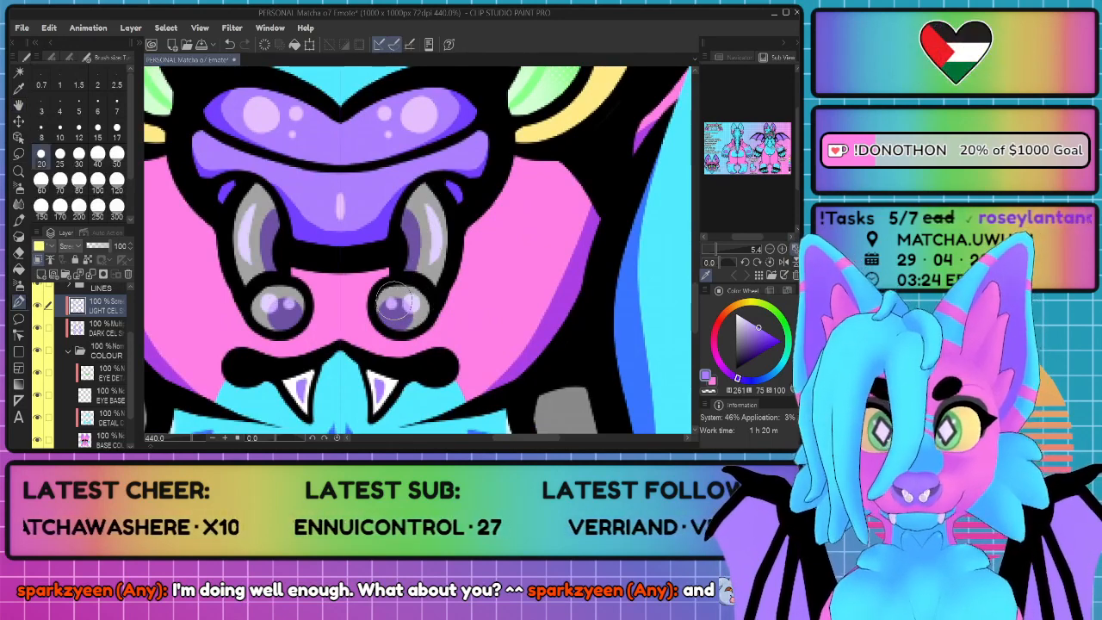
Step: Bring the whole emote into view and save the file
scroll(406, 354, "down", 3)
scroll(406, 354, "down", 5)
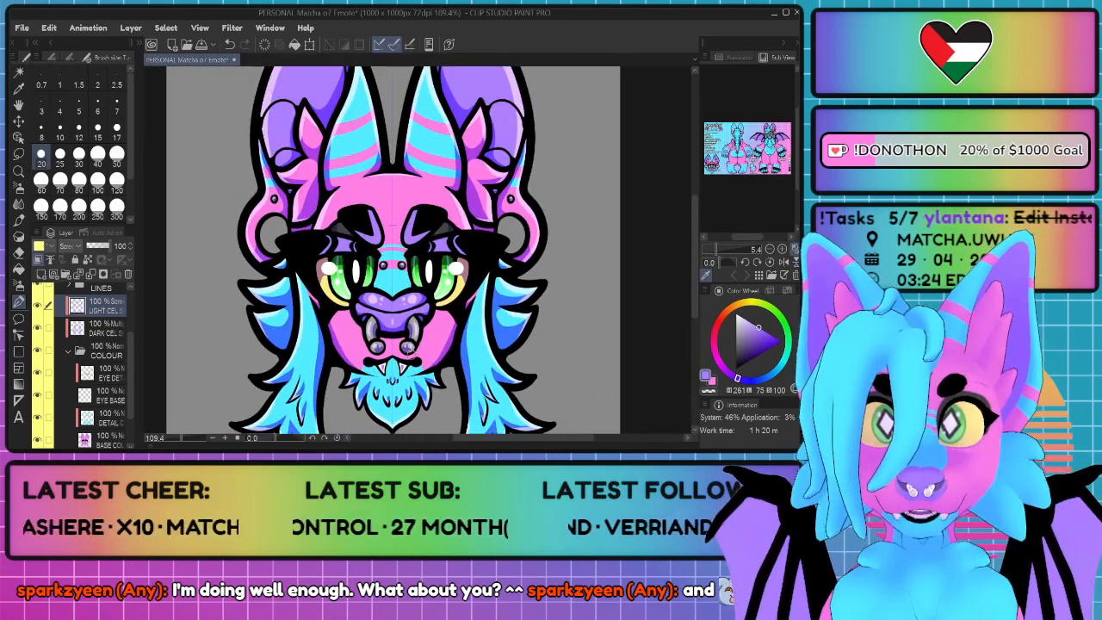
scroll(407, 354, "down", 2)
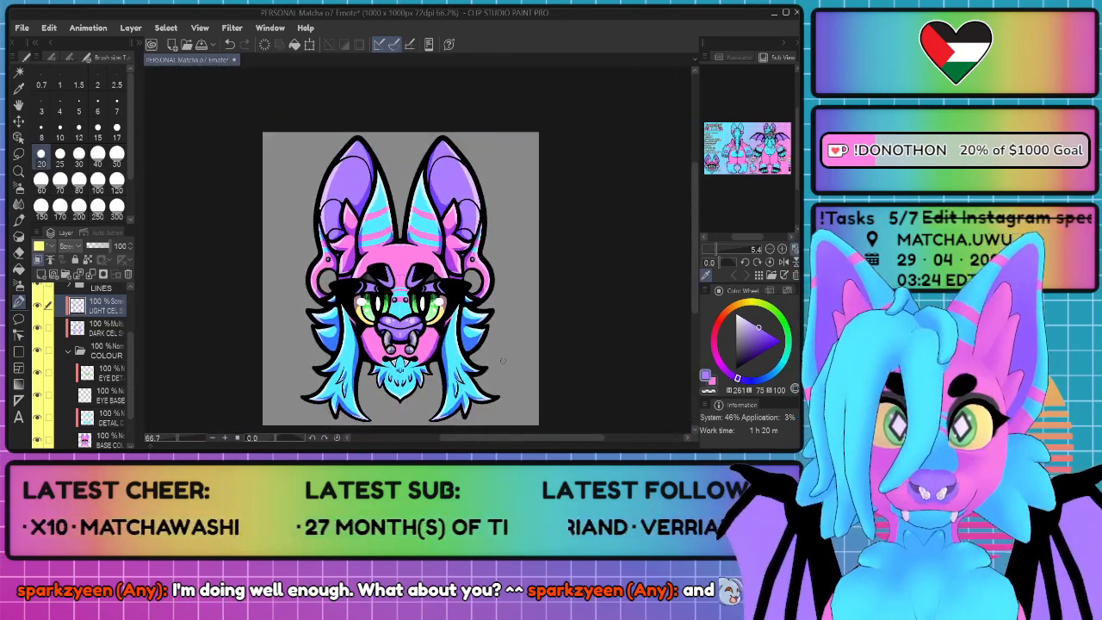
scroll(503, 368, "up", 1)
key("ctrl+s")
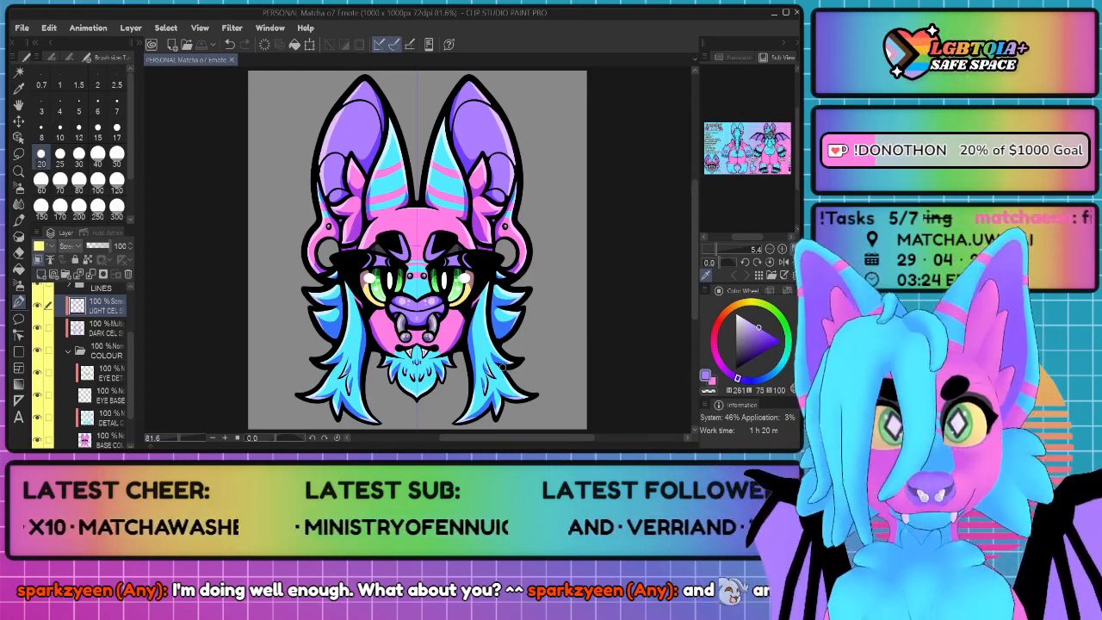
Step: Thin the eyebrows' inner highlights and paint purple highlight stripes on the grey patches above the outer eyelids
scroll(442, 270, "up", 5)
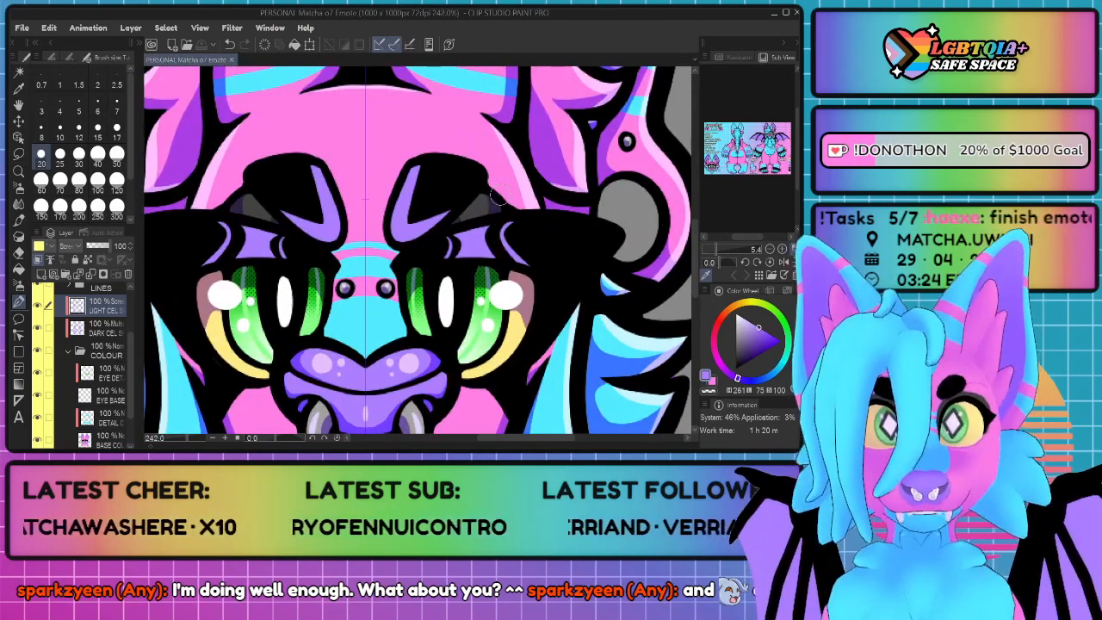
mouse_move(423, 169)
left_mouse_down()
mouse_move(417, 195)
mouse_move(424, 159)
mouse_move(407, 220)
mouse_move(440, 212)
left_mouse_up()
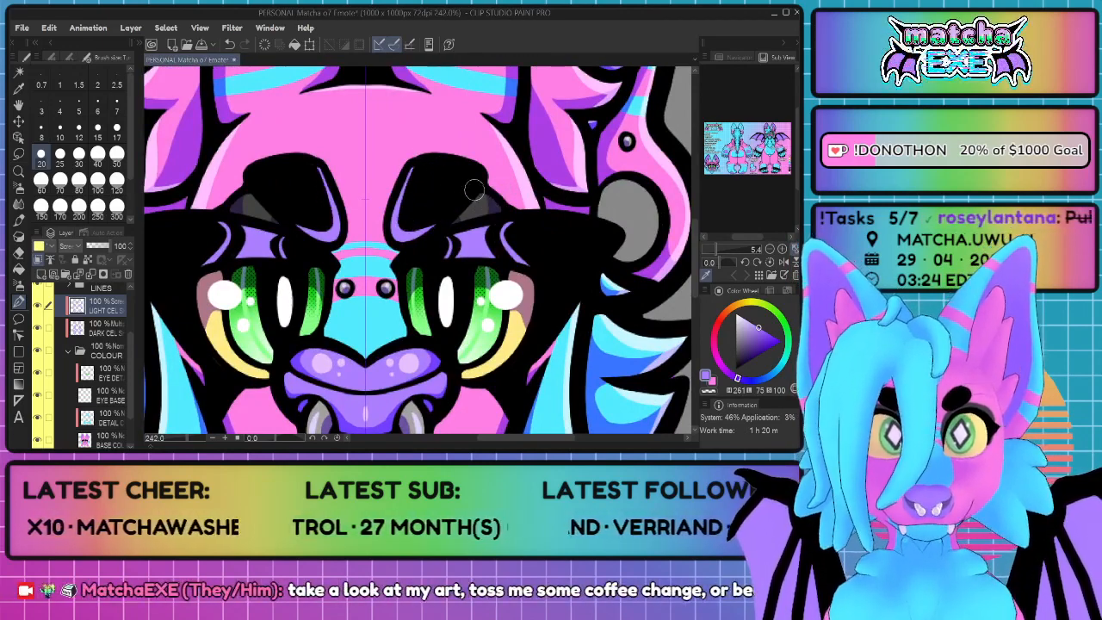
scroll(469, 189, "down", 5)
scroll(517, 202, "up", 8)
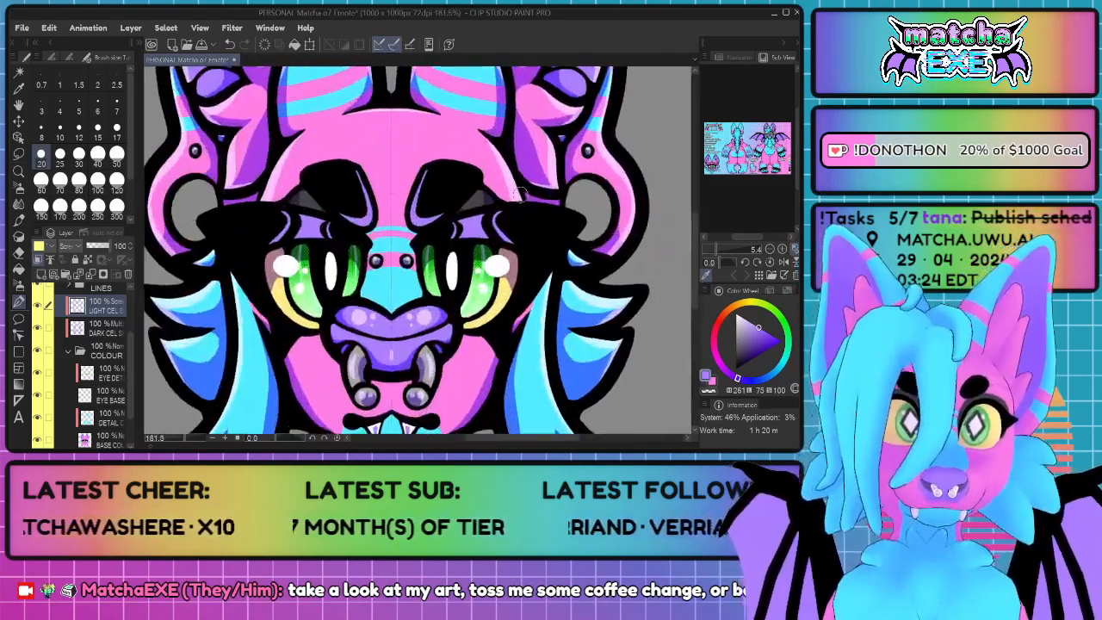
mouse_move(384, 220)
left_mouse_down()
mouse_move(394, 192)
mouse_move(413, 187)
mouse_move(426, 215)
left_mouse_up()
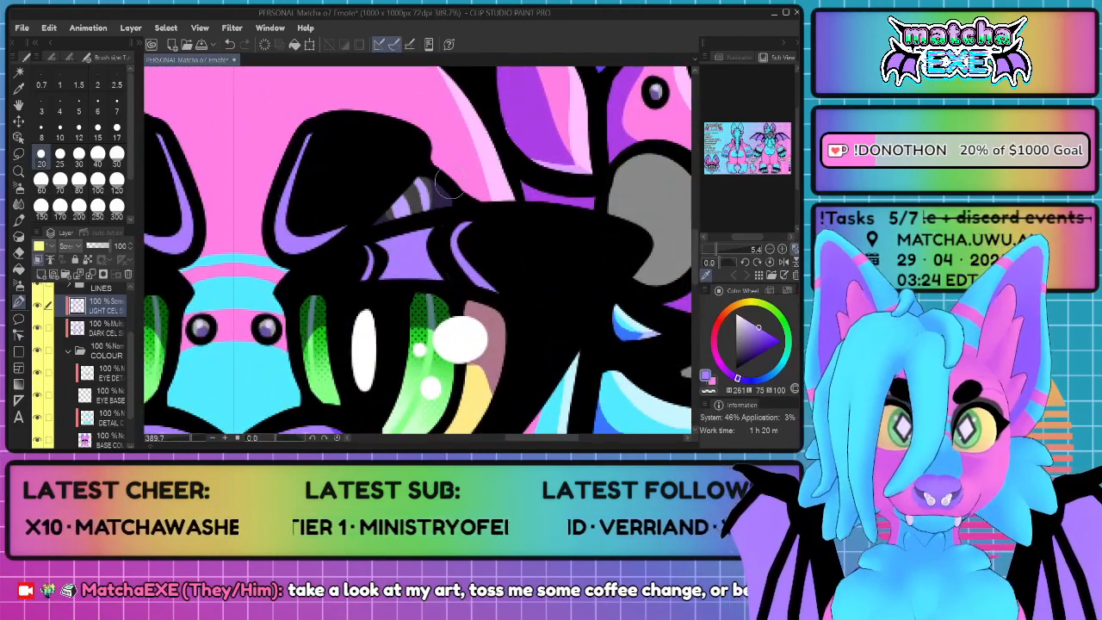
Step: Fit the whole emote in view and save the file
scroll(362, 172, "down", 5)
scroll(360, 192, "down", 2)
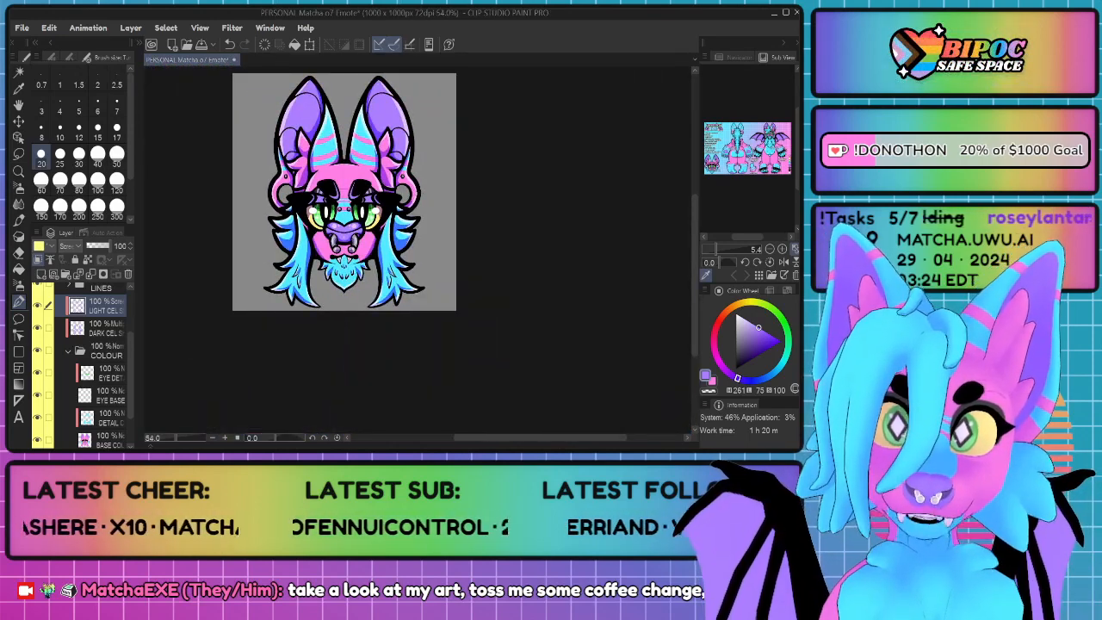
scroll(376, 190, "up", 2)
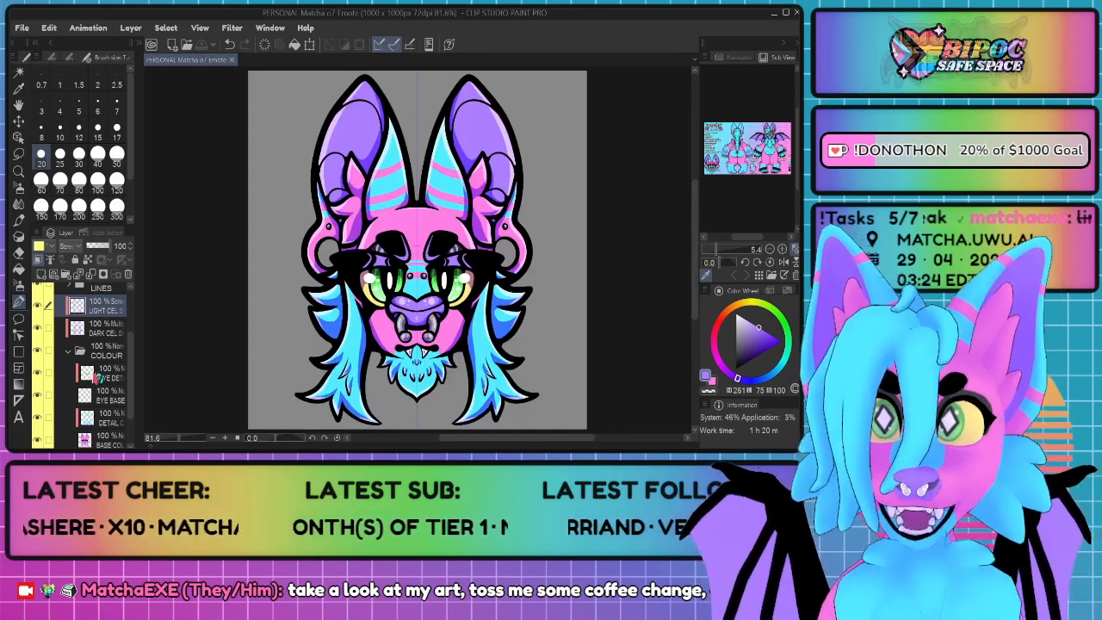
Step: Collapse the head's COLOUR folder and the HEAD folder, and expand the HAIR folder and make it visible
scroll(90, 376, "down", 2)
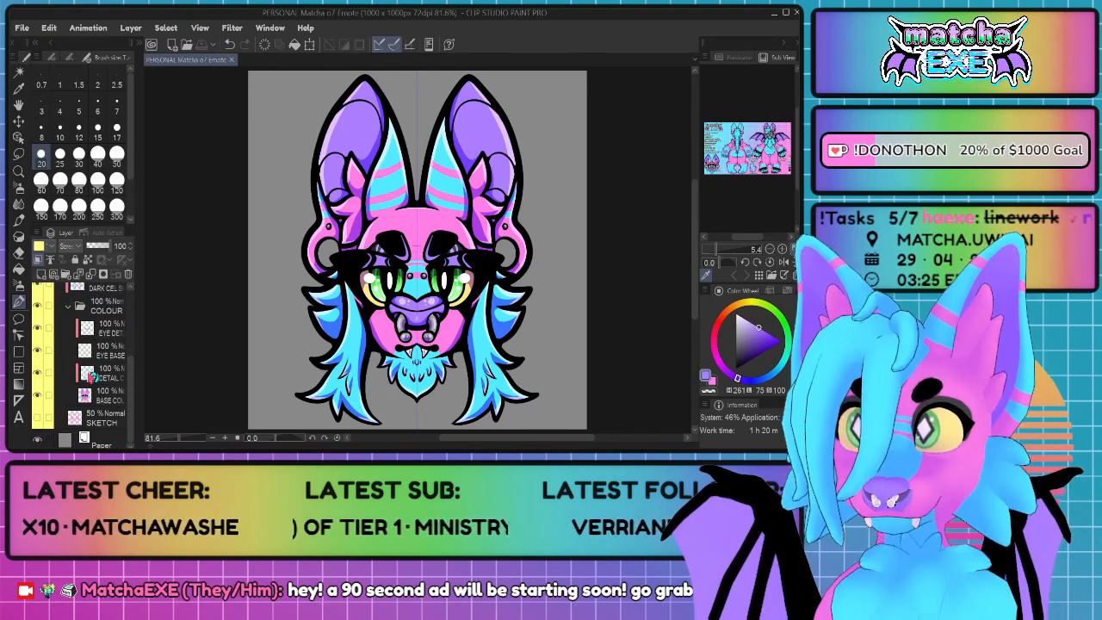
scroll(86, 383, "up", 2)
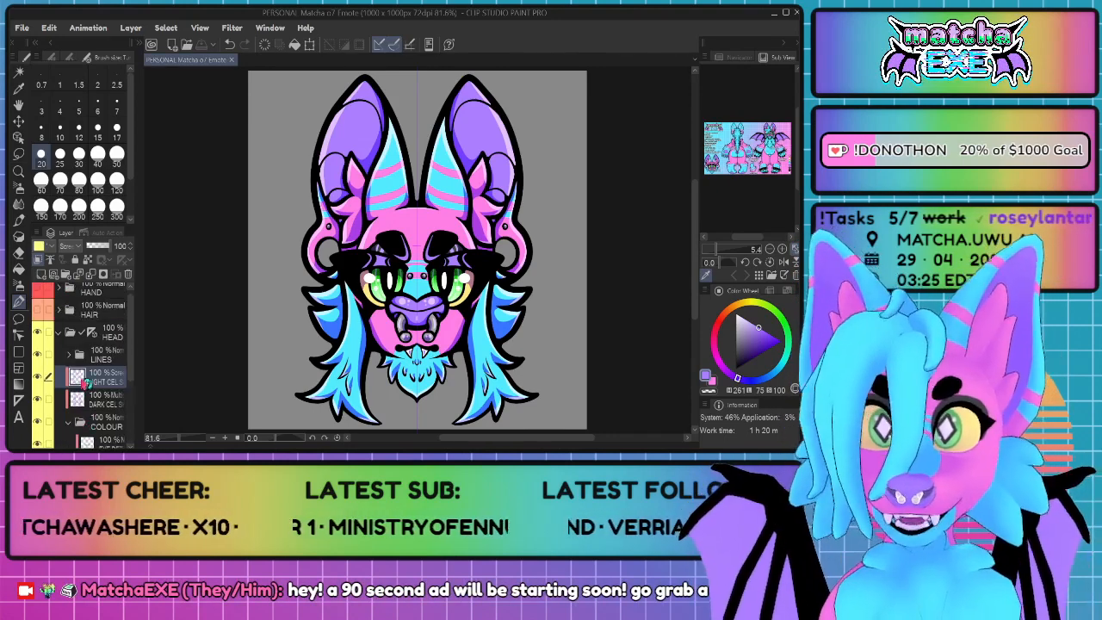
left_click(73, 346)
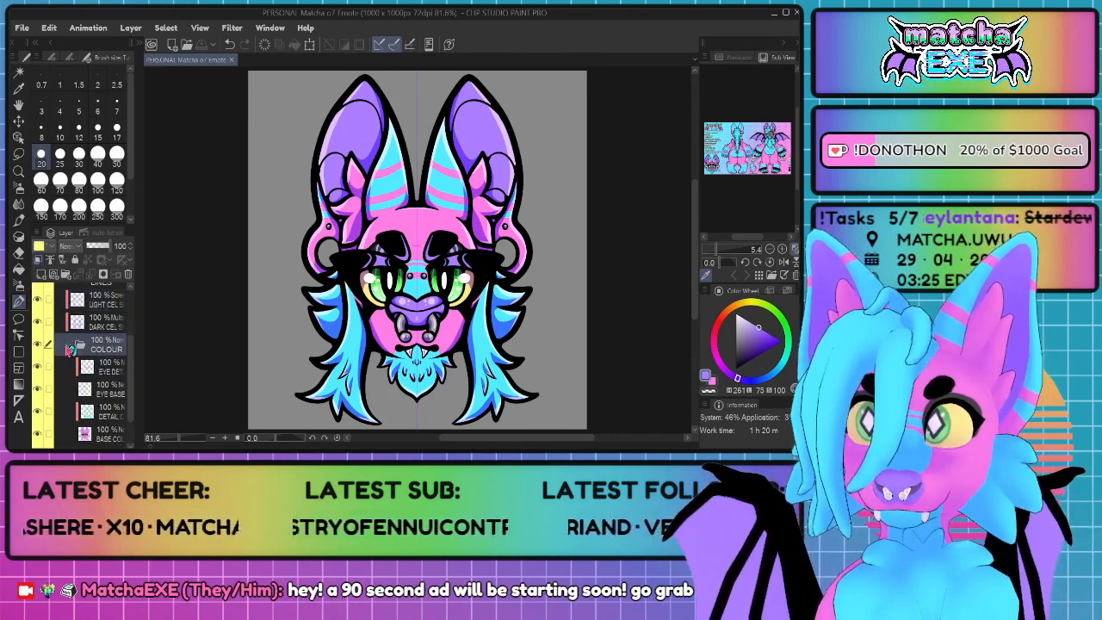
left_click(69, 345)
scroll(89, 382, "up", 2)
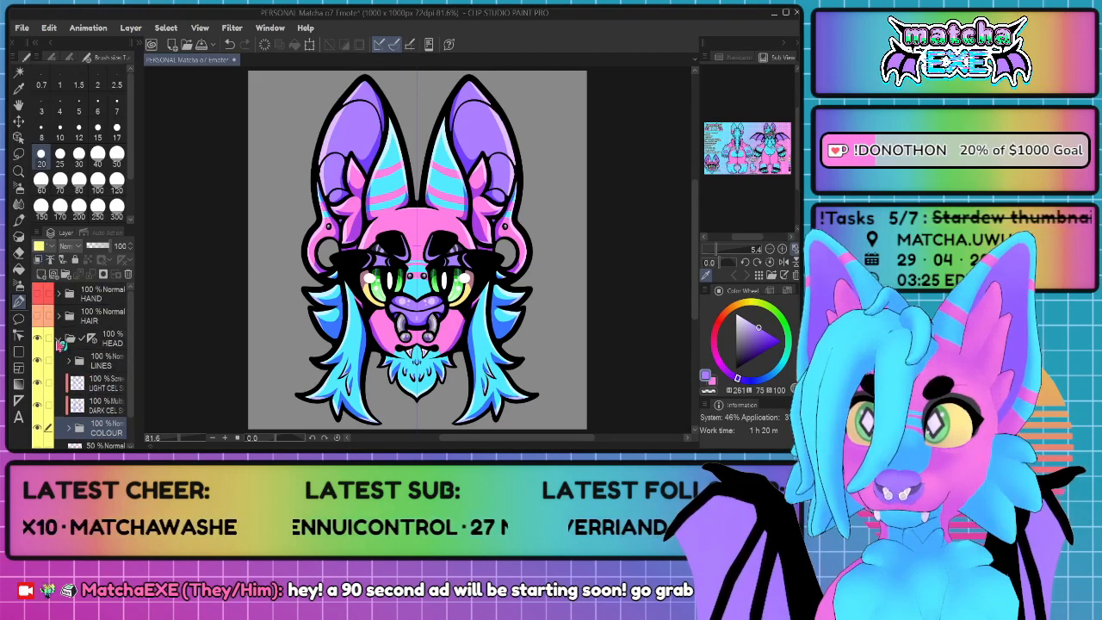
left_click(60, 339)
left_click(59, 316)
left_click(37, 316)
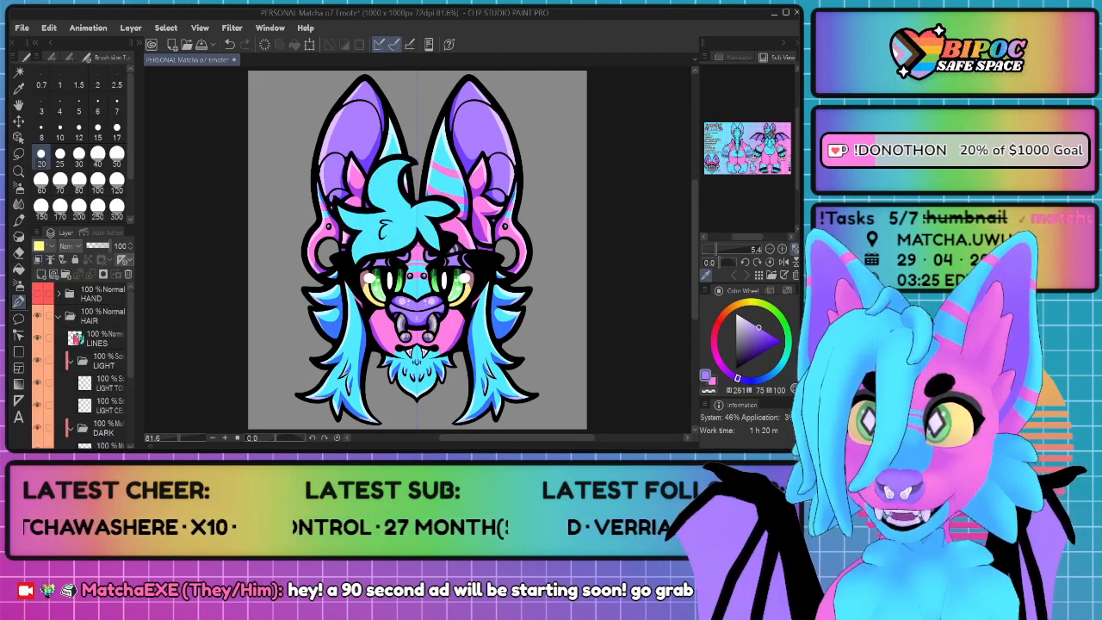
Step: Move the hair's dark cel shading layer out of the DARK folder, clip it to the base colour, and delete the DARK folder
scroll(95, 347, "down", 2)
left_click(102, 353)
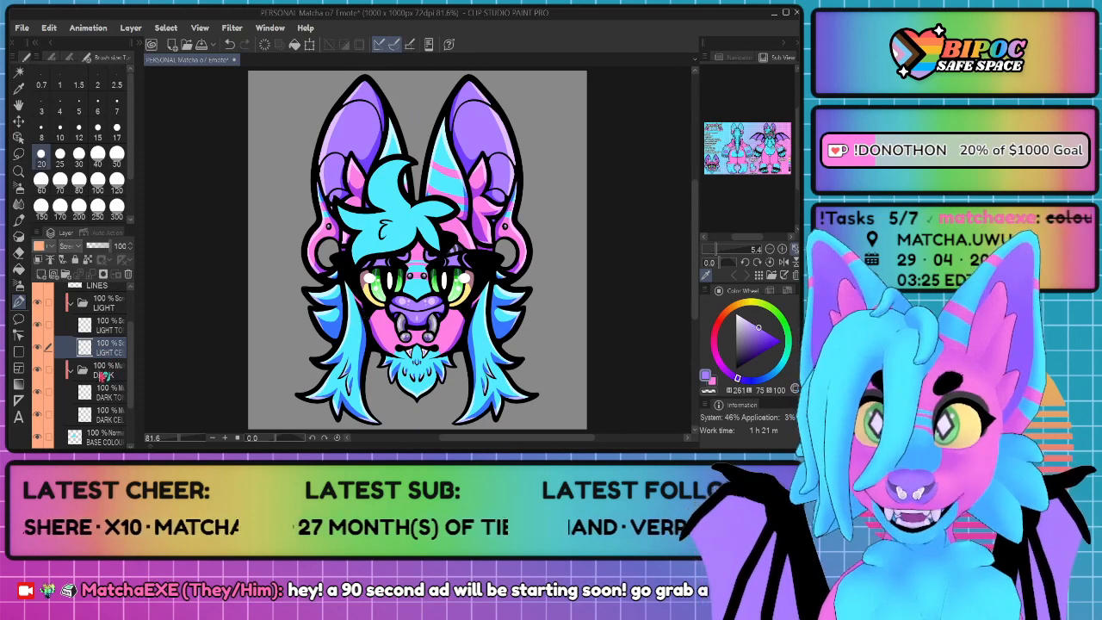
left_click(107, 413)
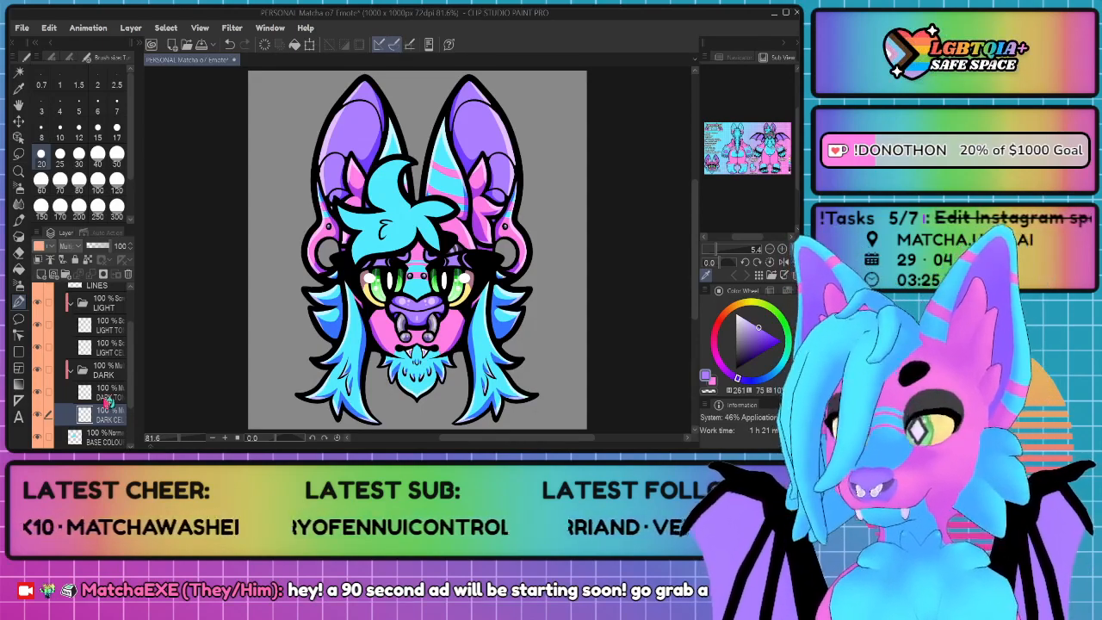
scroll(107, 401, "down", 2)
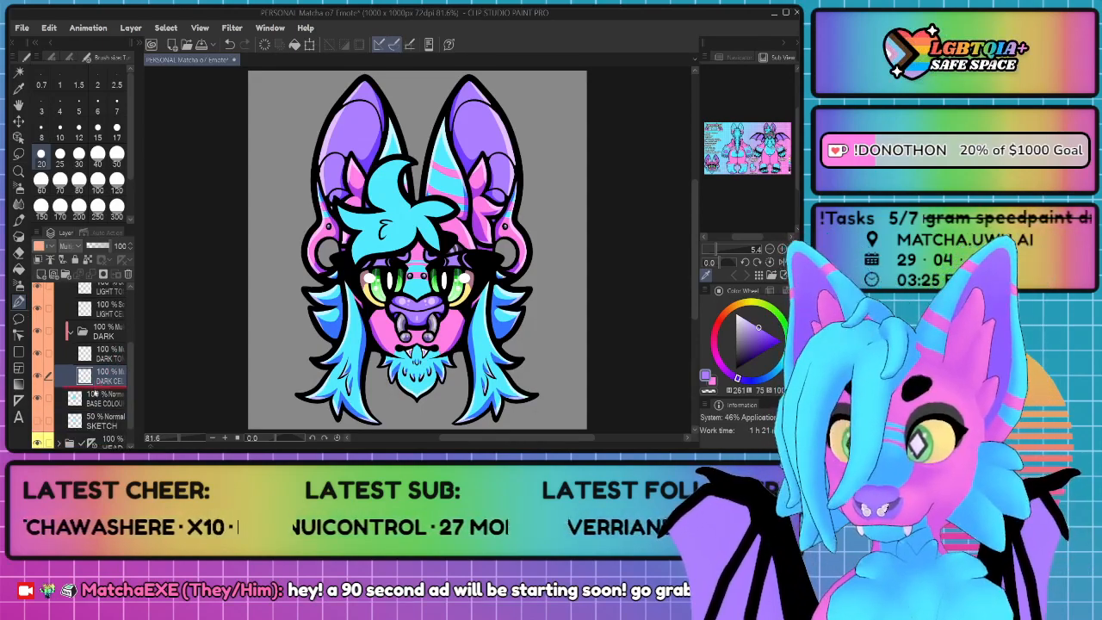
left_click_drag(94, 393, 95, 392)
left_click(38, 260)
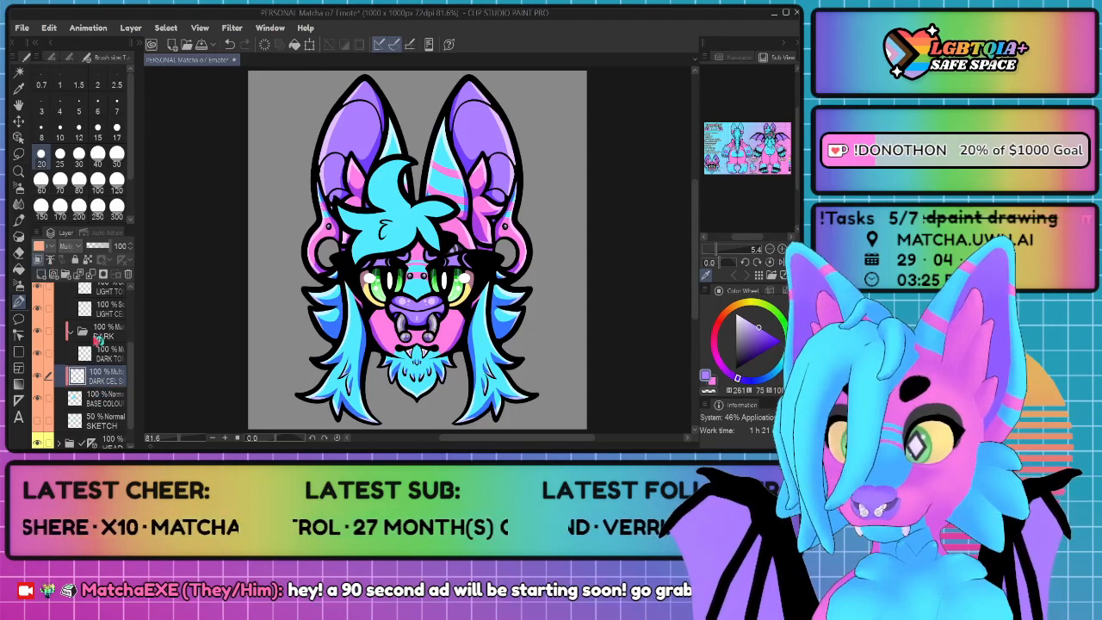
left_click(97, 337)
left_click(128, 274)
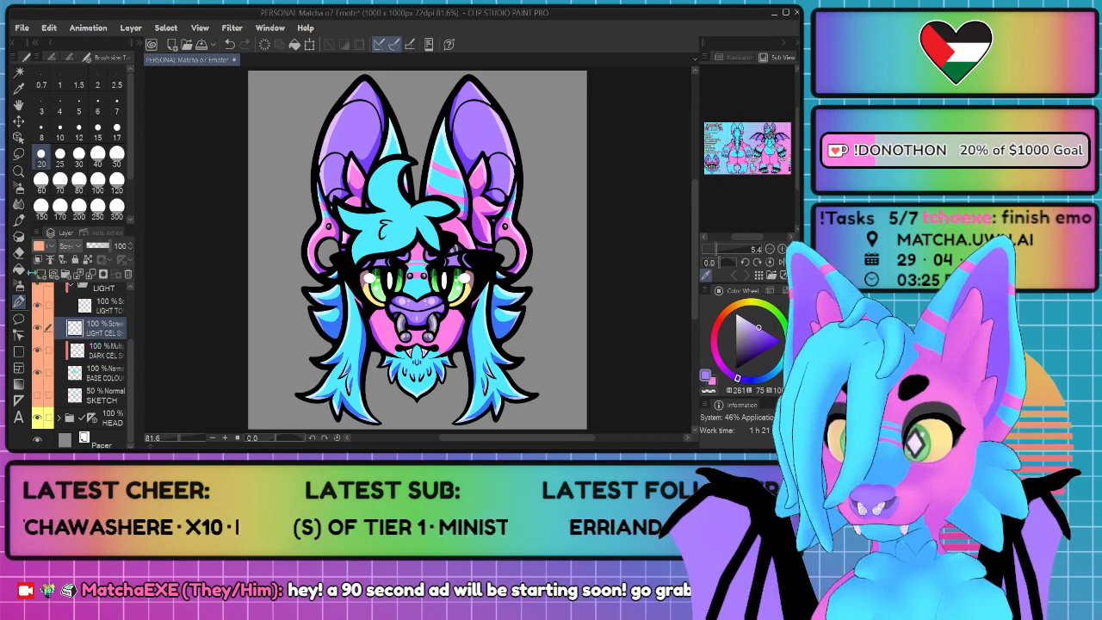
Step: Delete the hair's LIGHT folder with its tone layer, keeping the clipped light cel layer, and make the dark cel layer active
scroll(112, 300, "up", 1)
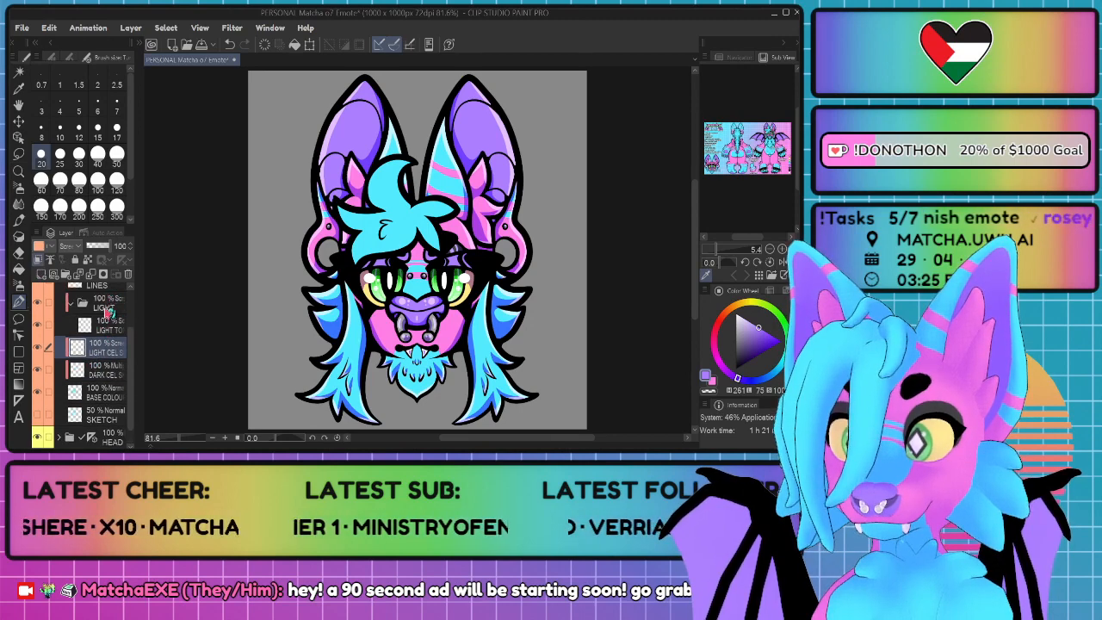
left_click(112, 304)
left_click(129, 274)
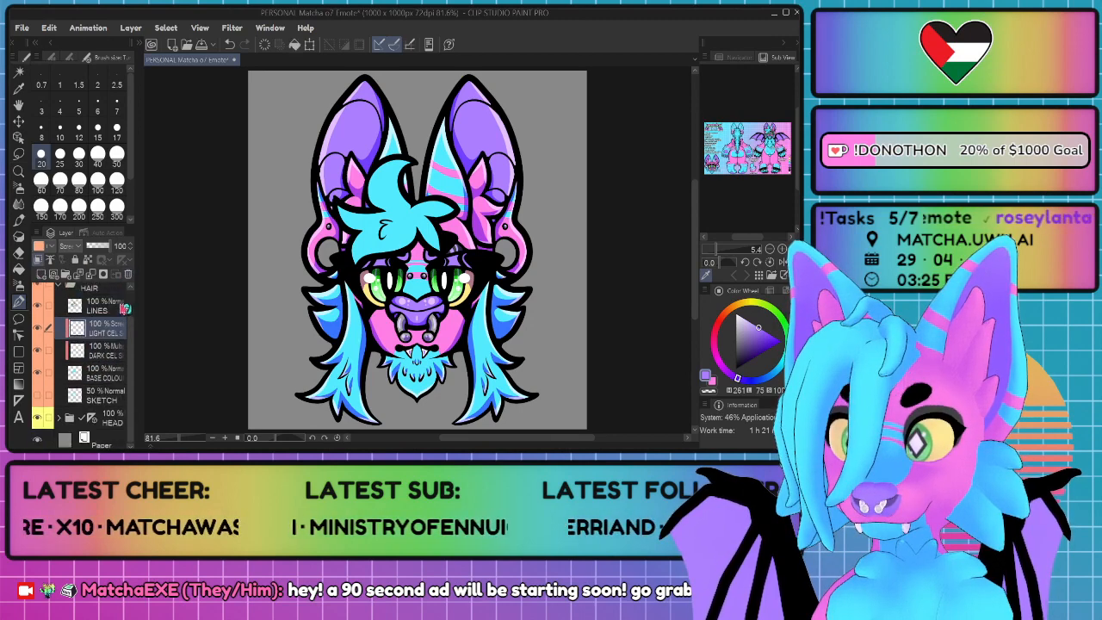
scroll(105, 355, "up", 1)
left_click(112, 369)
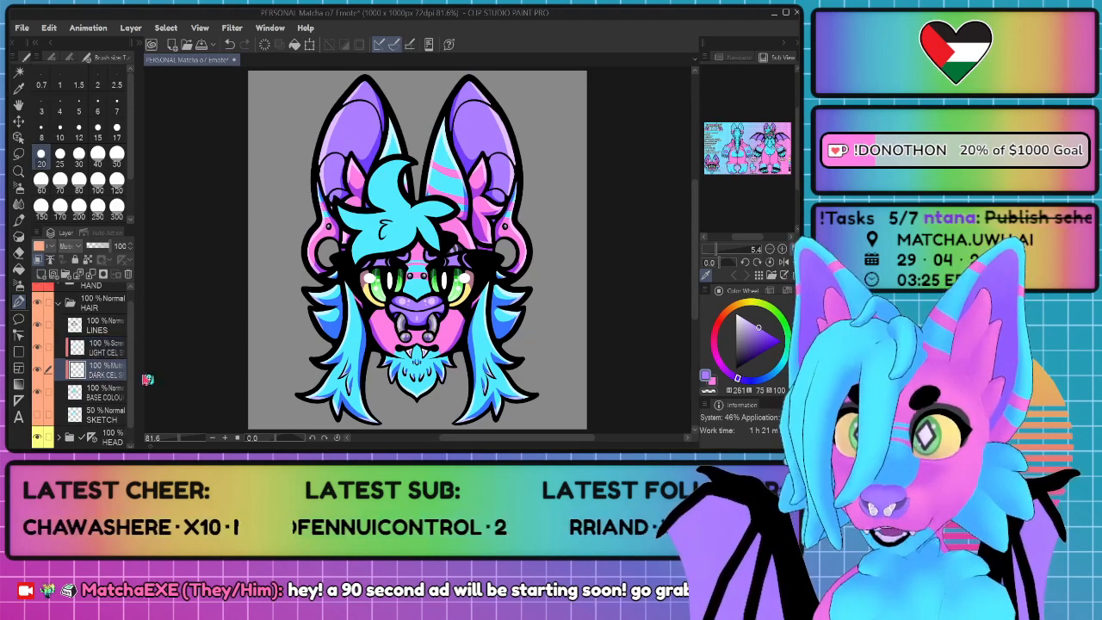
scroll(409, 218, "up", 5)
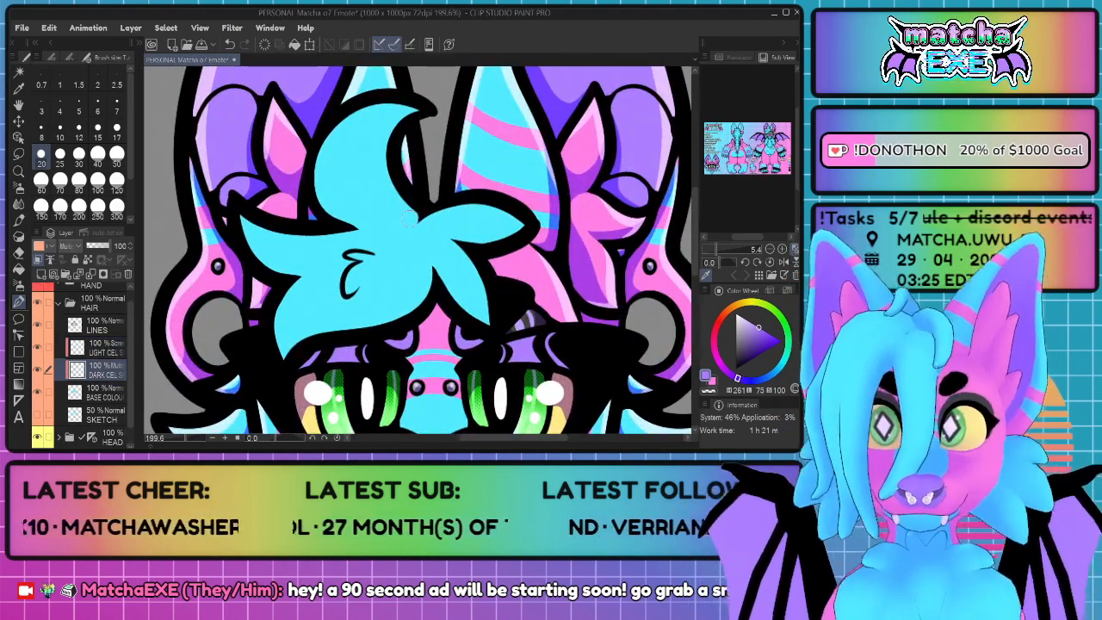
key("ctrl+z")
key("ctrl+z")
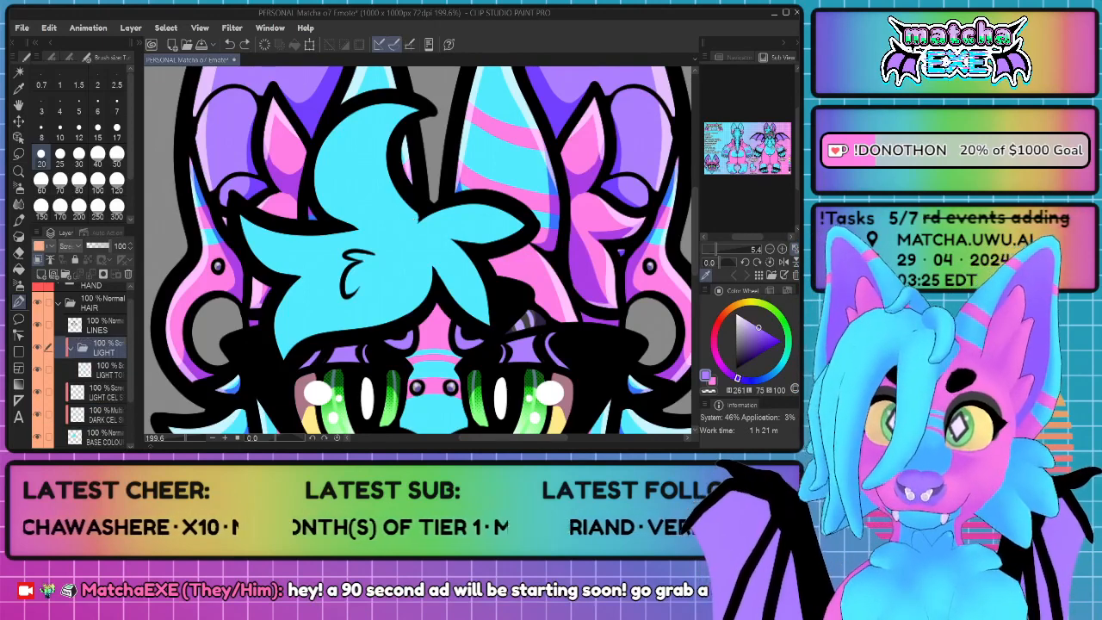
key("ctrl+y")
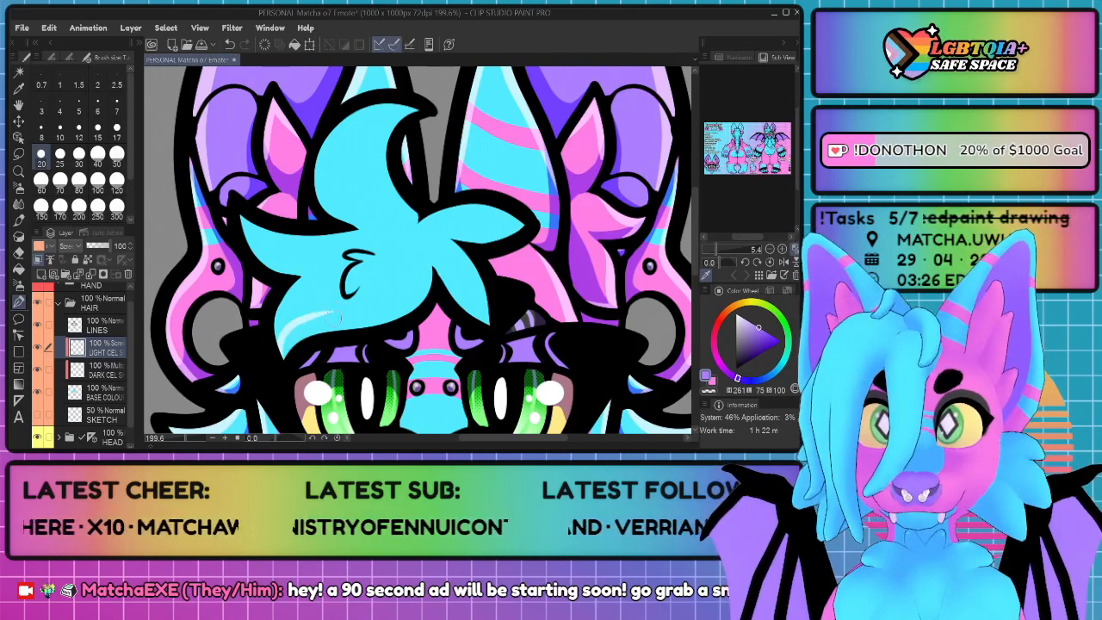
Step: On the hair's dark cel layer, outline and fill a curved shadow along the lower edge of the large fringe tuft
left_click(119, 371)
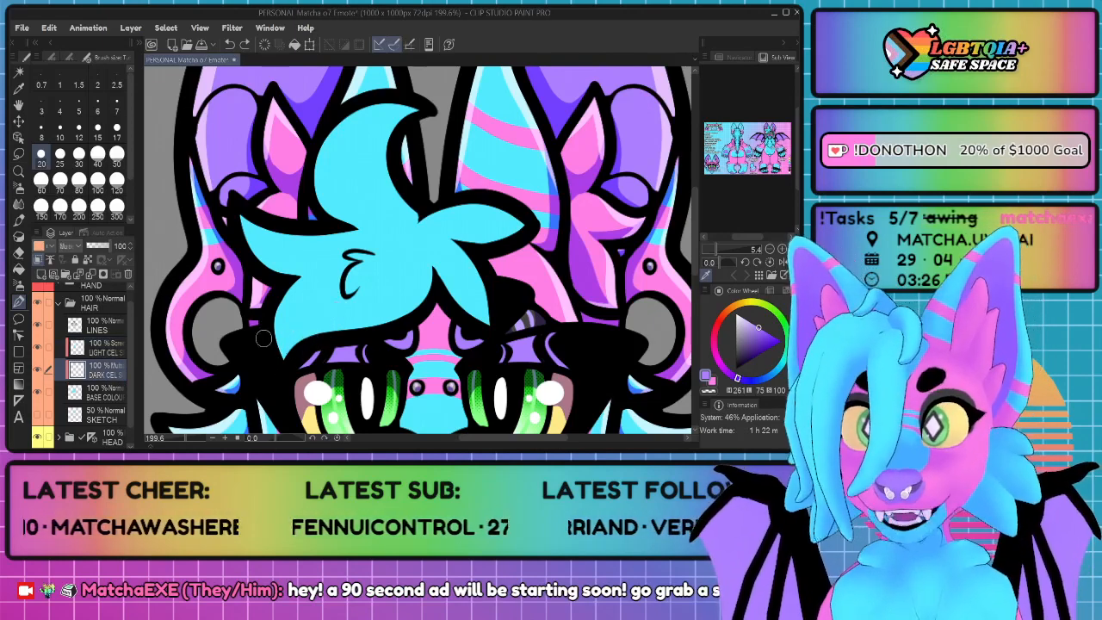
mouse_move(290, 365)
left_mouse_down()
mouse_move(296, 328)
mouse_move(374, 311)
mouse_move(399, 294)
mouse_move(423, 242)
mouse_move(429, 303)
left_mouse_up()
key("g")
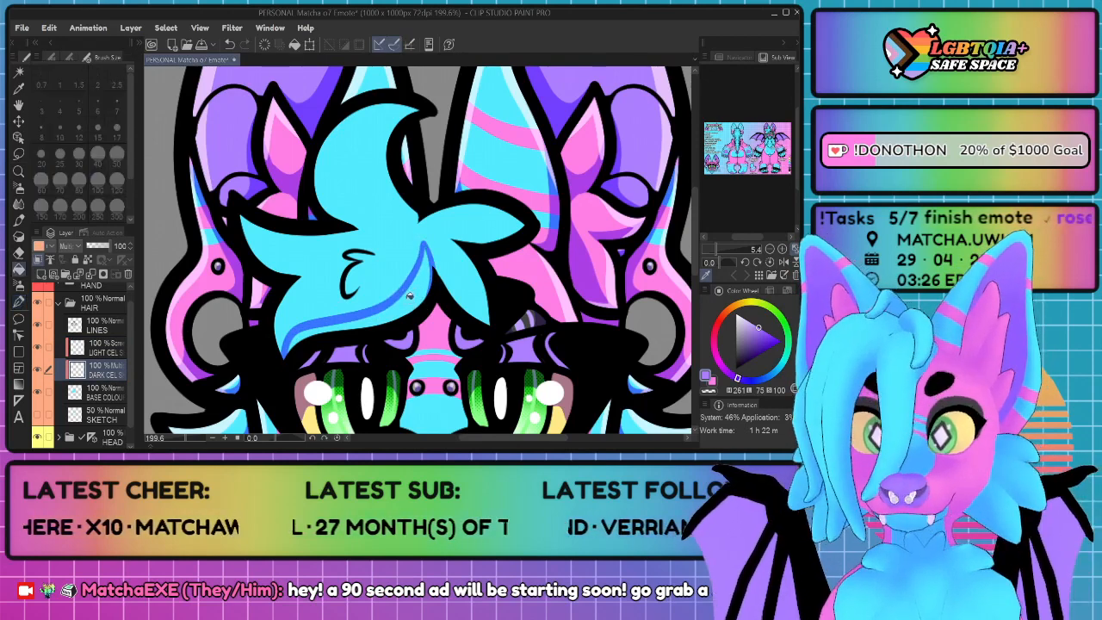
left_click(405, 295)
key("p")
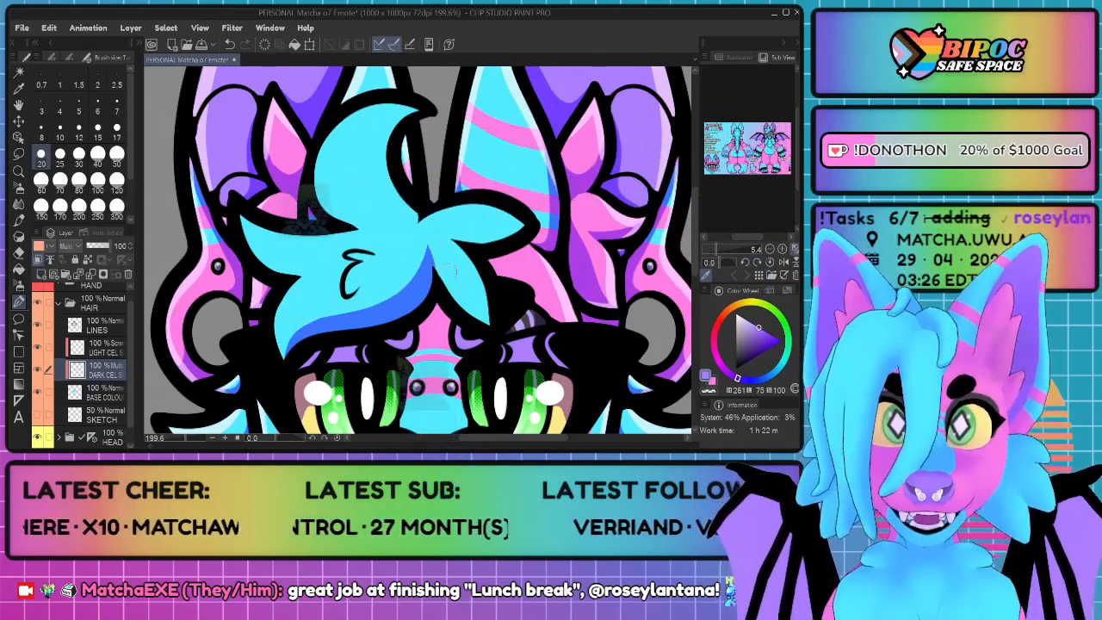
Step: Paint shadows on the short downward strand over the forehead and along the underside of the fringe's right-hand strand
mouse_move(492, 334)
left_mouse_down()
mouse_move(473, 287)
mouse_move(419, 247)
mouse_move(481, 324)
left_mouse_up()
key("ctrl+z")
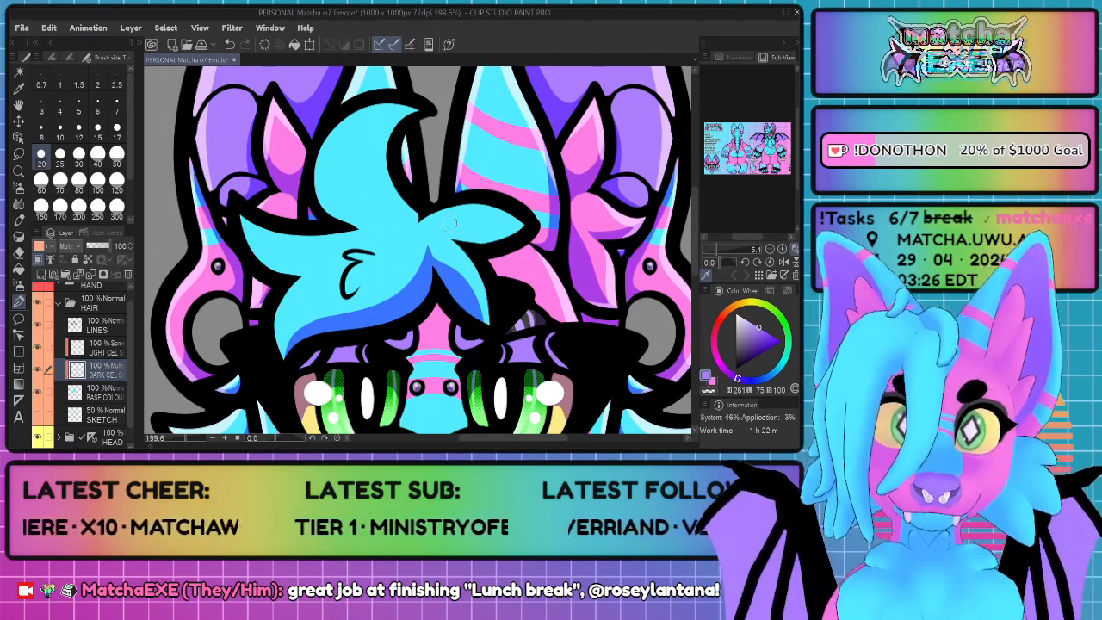
left_click_drag(525, 224, 430, 233)
key("g")
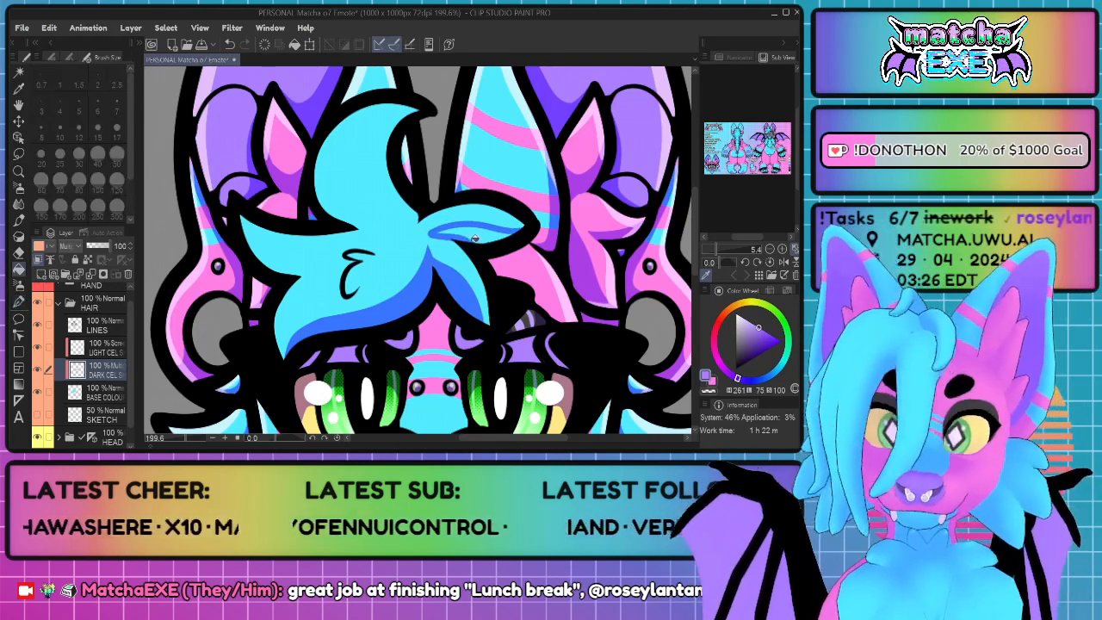
left_click(479, 237)
key("p")
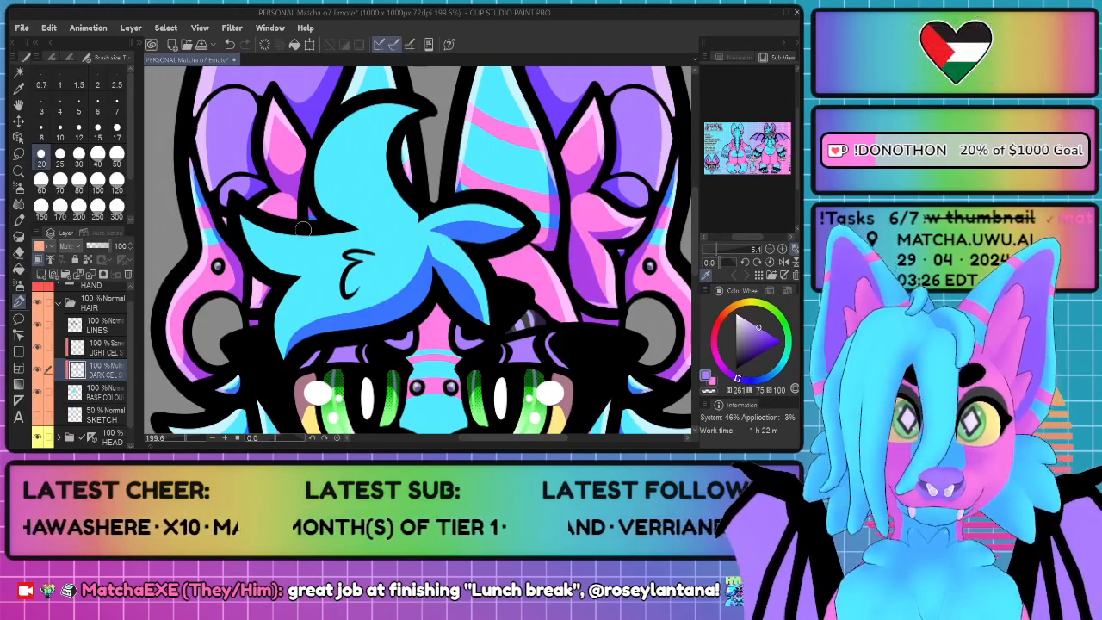
Step: Outline and fill a shadow along the underside of the fringe's left-hand strand
mouse_move(250, 222)
left_mouse_down()
mouse_move(301, 257)
mouse_move(341, 251)
mouse_move(293, 277)
left_mouse_up()
key("g")
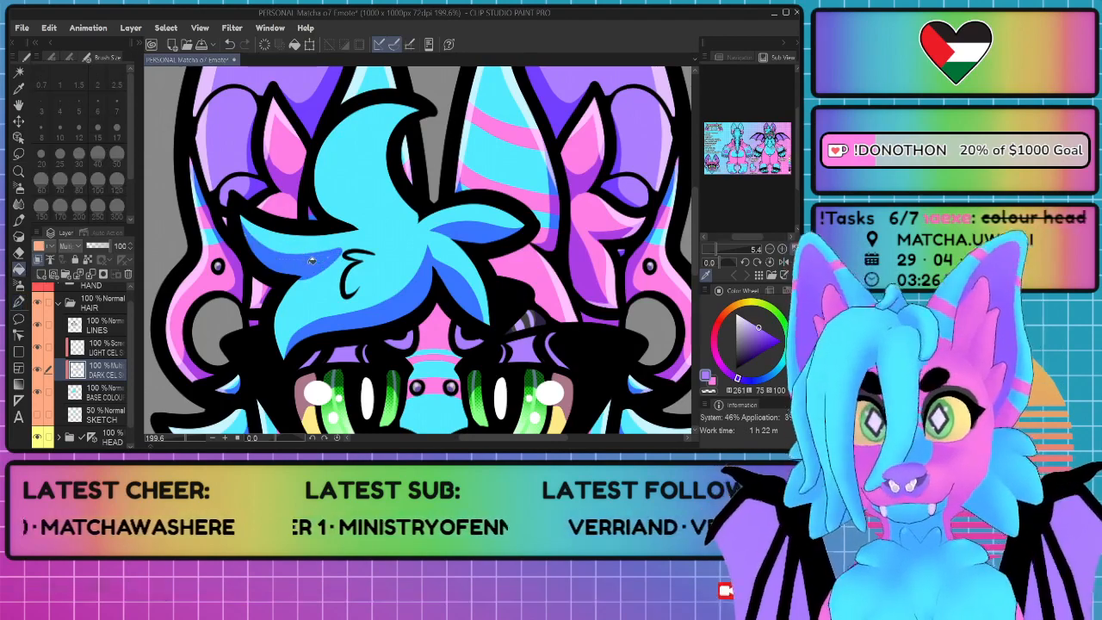
key("p")
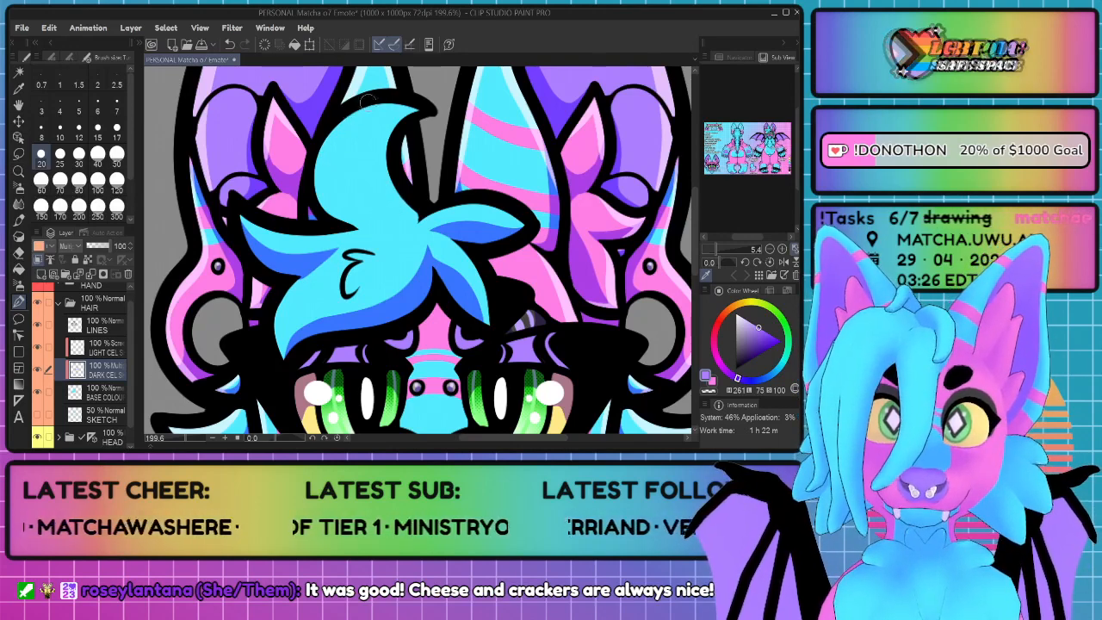
Step: Outline and fill a shadow down the left side of the tall upper curl, refining its upper edge
left_click_drag(334, 142, 360, 217)
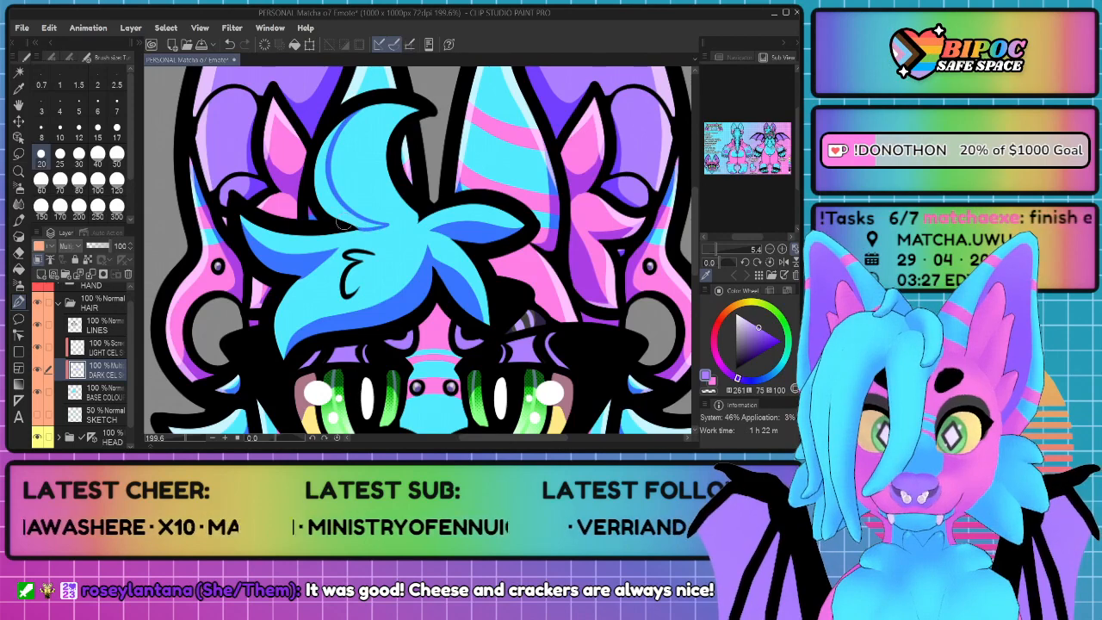
key("g")
left_click(334, 198)
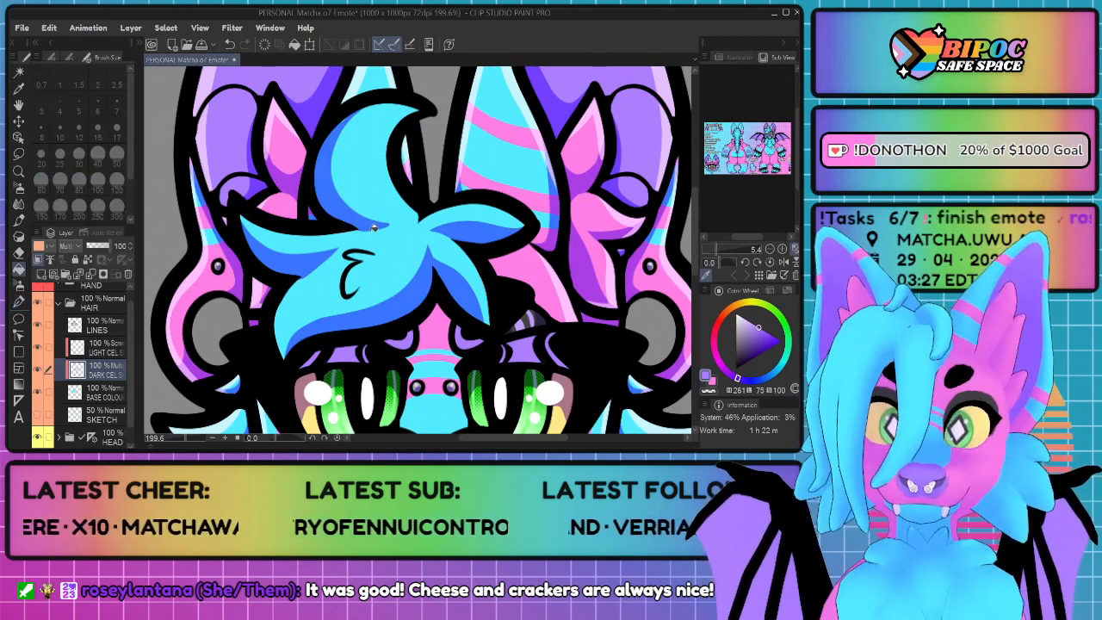
key("p")
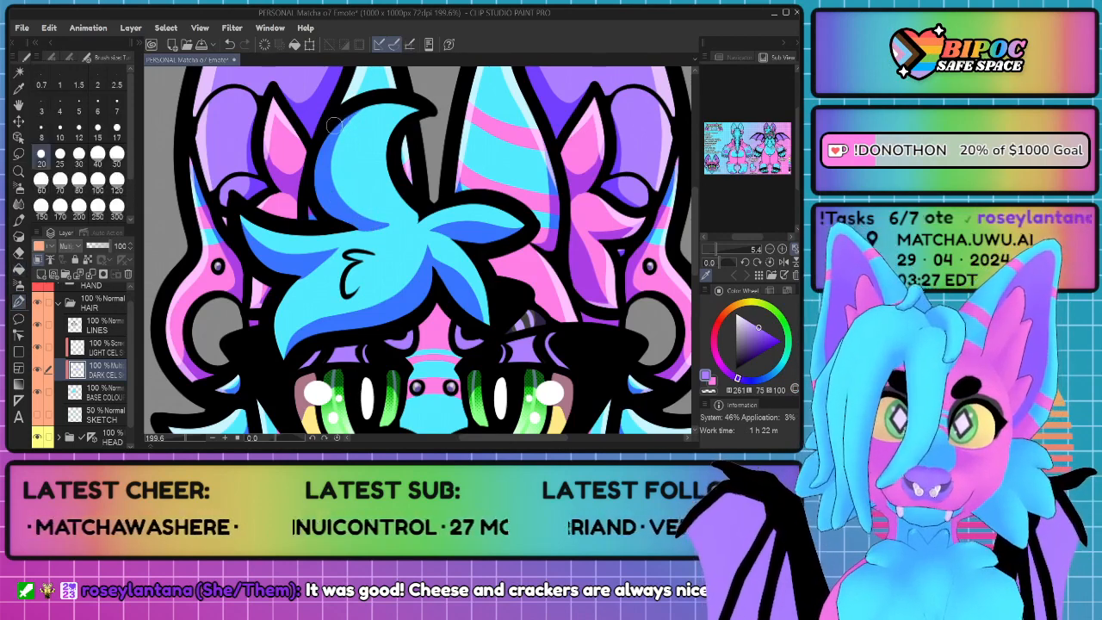
left_click_drag(341, 142, 330, 174)
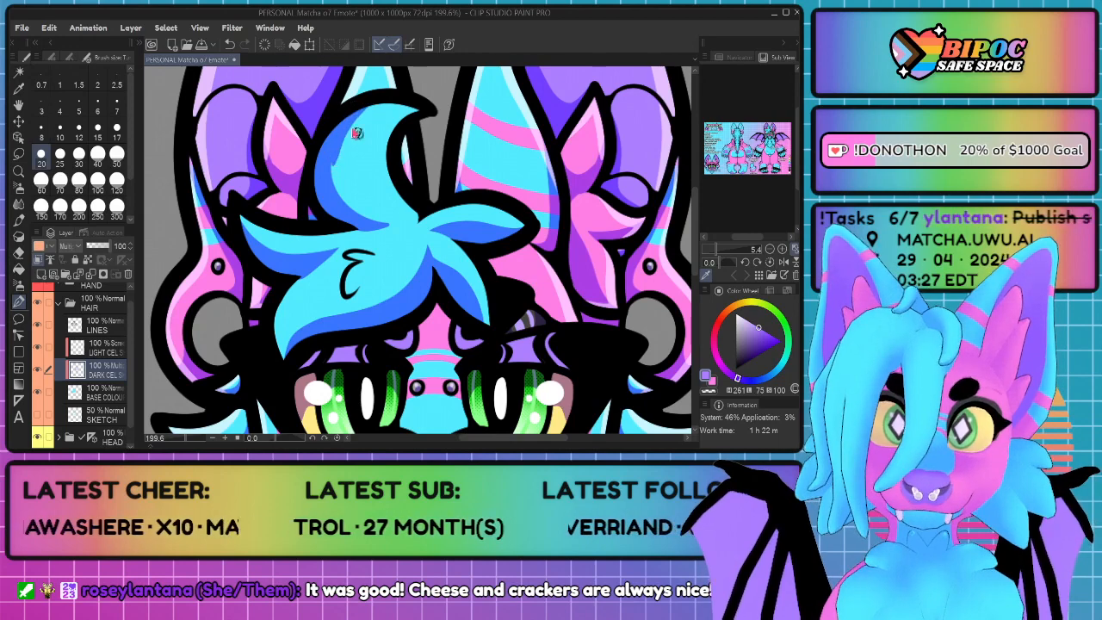
key("ctrl+z")
mouse_move(367, 103)
left_mouse_down()
mouse_move(333, 158)
mouse_move(349, 207)
left_mouse_up()
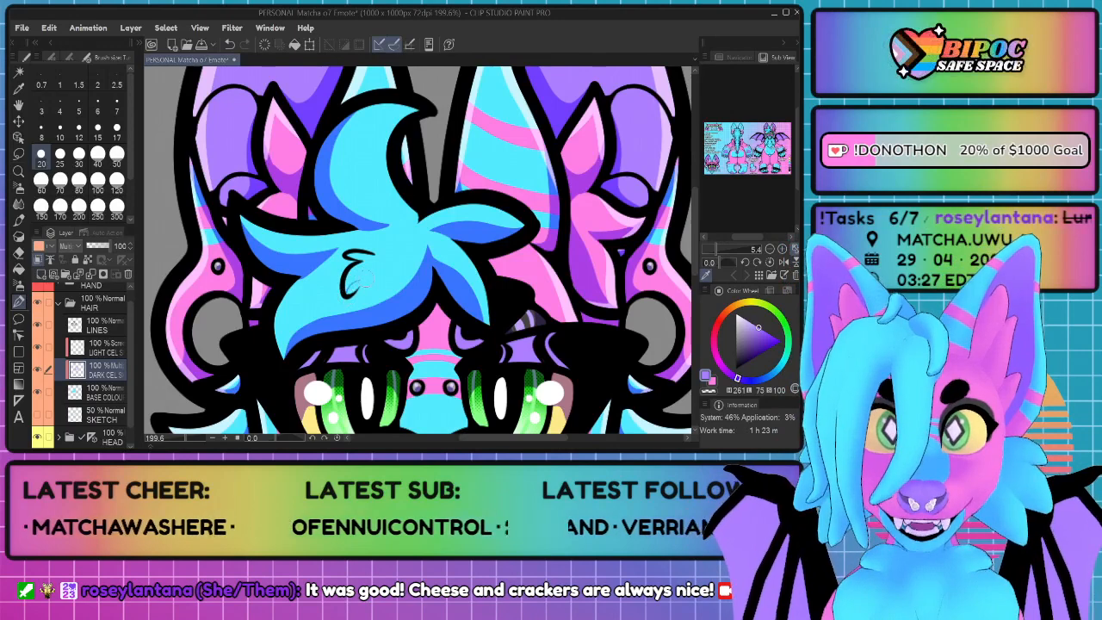
key("ctrl+z")
Step: Paint small shadows inside the two curves of the little curl line in the middle of the fringe
scroll(428, 257, "up", 5)
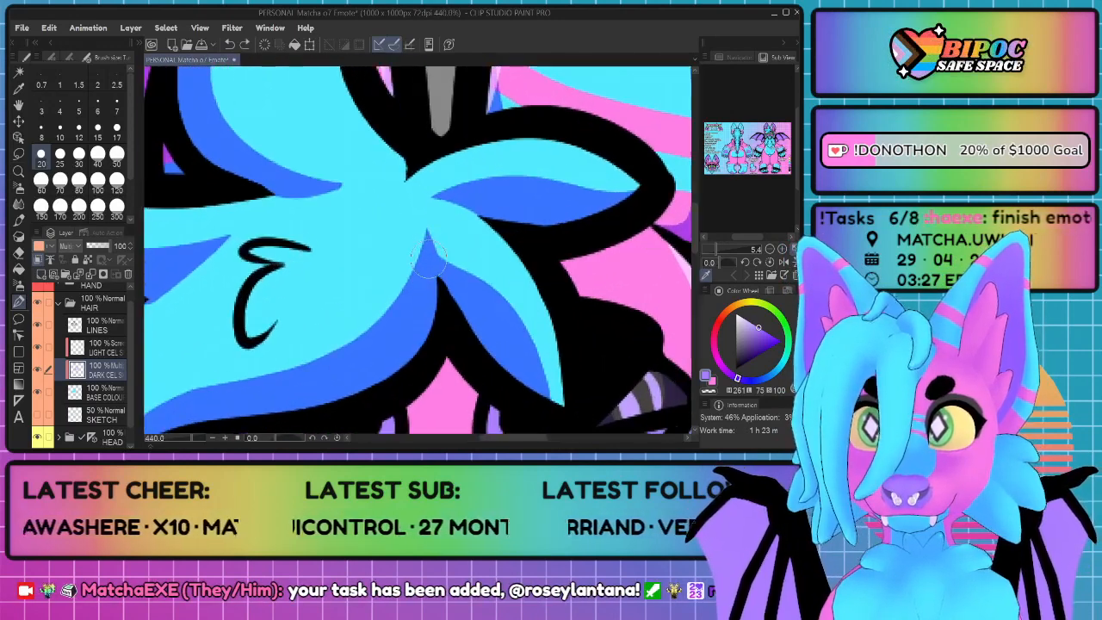
scroll(249, 293, "up", 2)
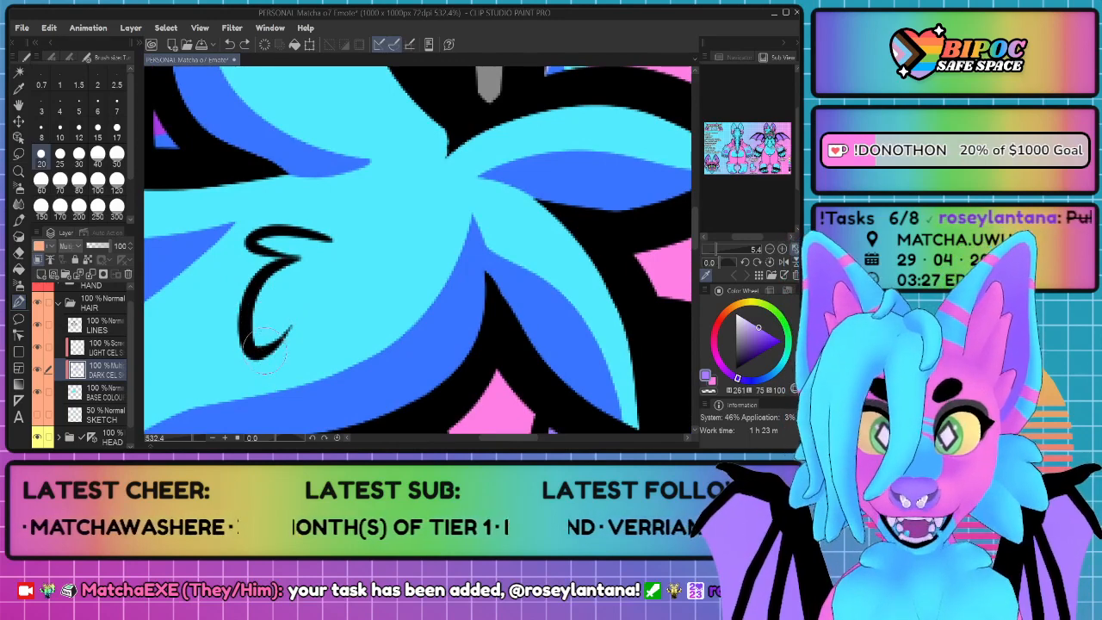
mouse_move(256, 346)
left_mouse_down()
mouse_move(279, 308)
mouse_move(311, 298)
mouse_move(253, 355)
mouse_move(302, 304)
mouse_move(279, 339)
mouse_move(259, 341)
mouse_move(303, 302)
mouse_move(294, 322)
mouse_move(259, 341)
mouse_move(272, 345)
mouse_move(268, 363)
mouse_move(301, 303)
left_mouse_up()
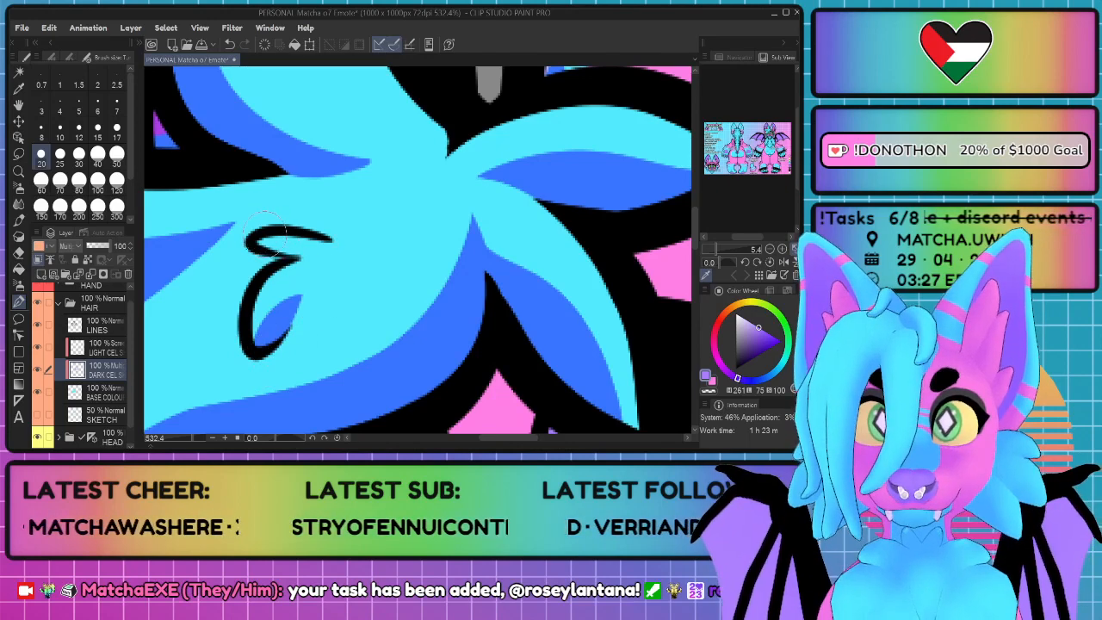
mouse_move(280, 257)
left_mouse_down()
mouse_move(315, 248)
mouse_move(268, 250)
mouse_move(327, 248)
left_mouse_up()
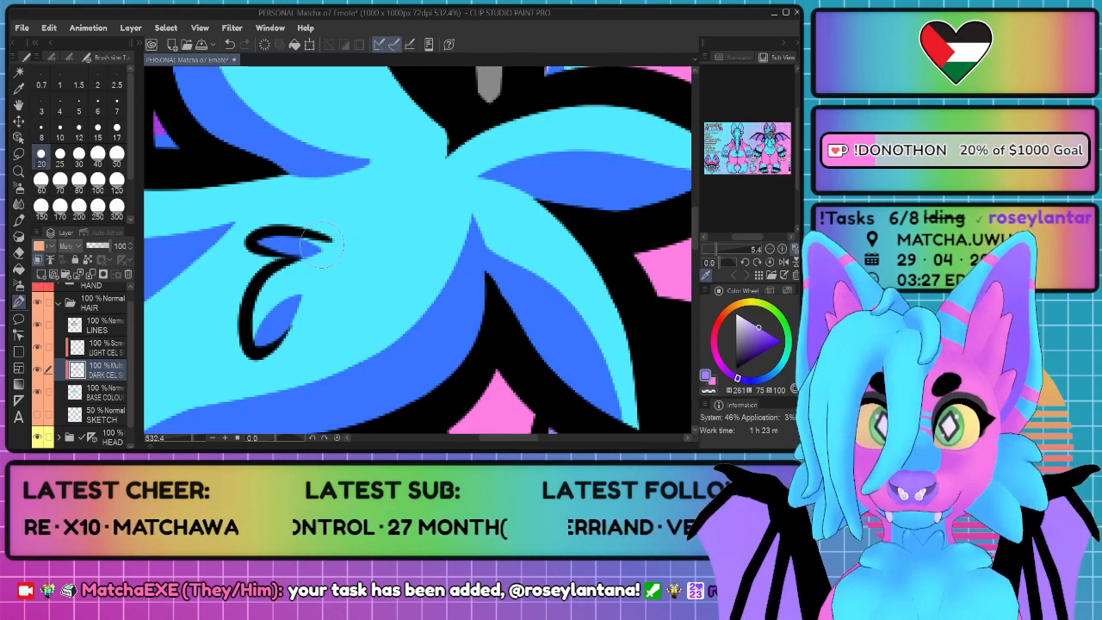
Step: Paint a highlight along the left edge of the fringe's left-hand strand on the hair's light cel layer
scroll(303, 245, "down", 3)
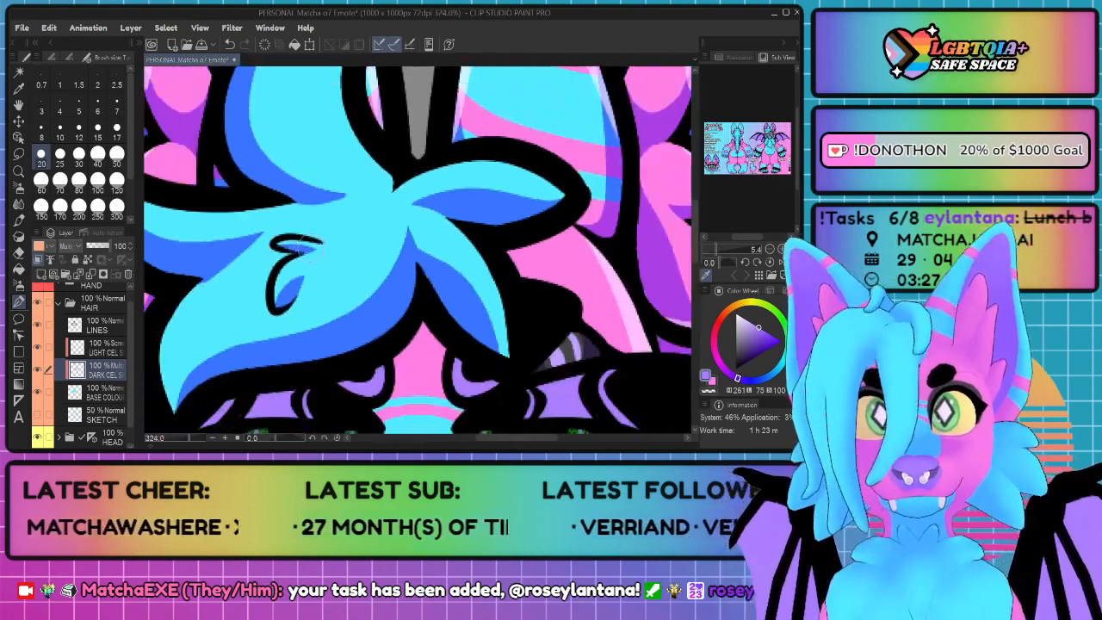
scroll(303, 245, "down", 4)
scroll(287, 215, "up", 3)
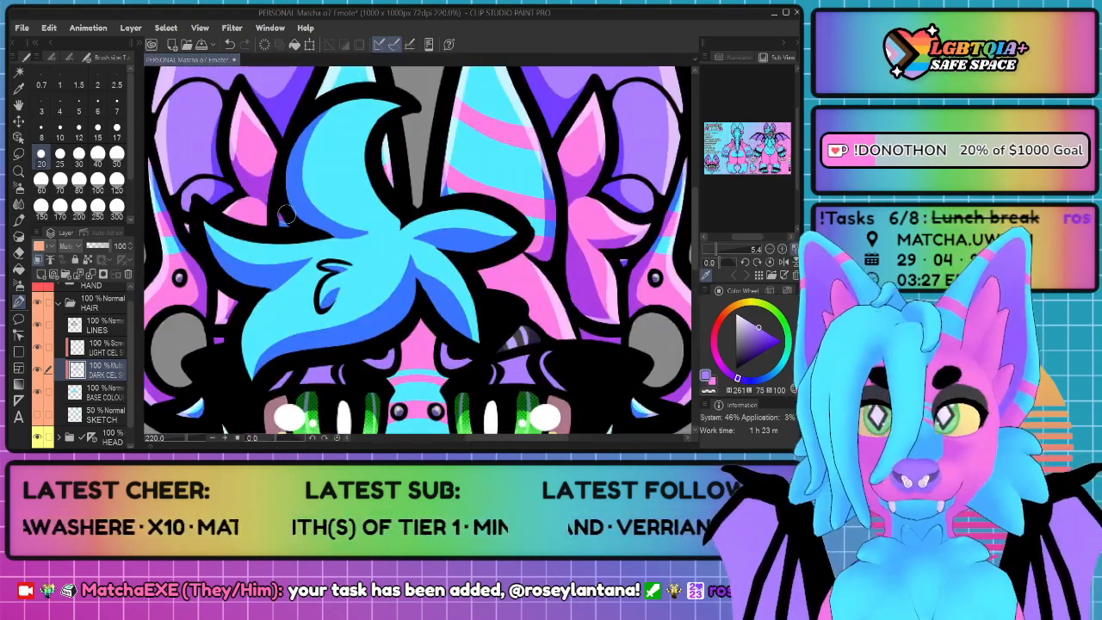
left_click(108, 352)
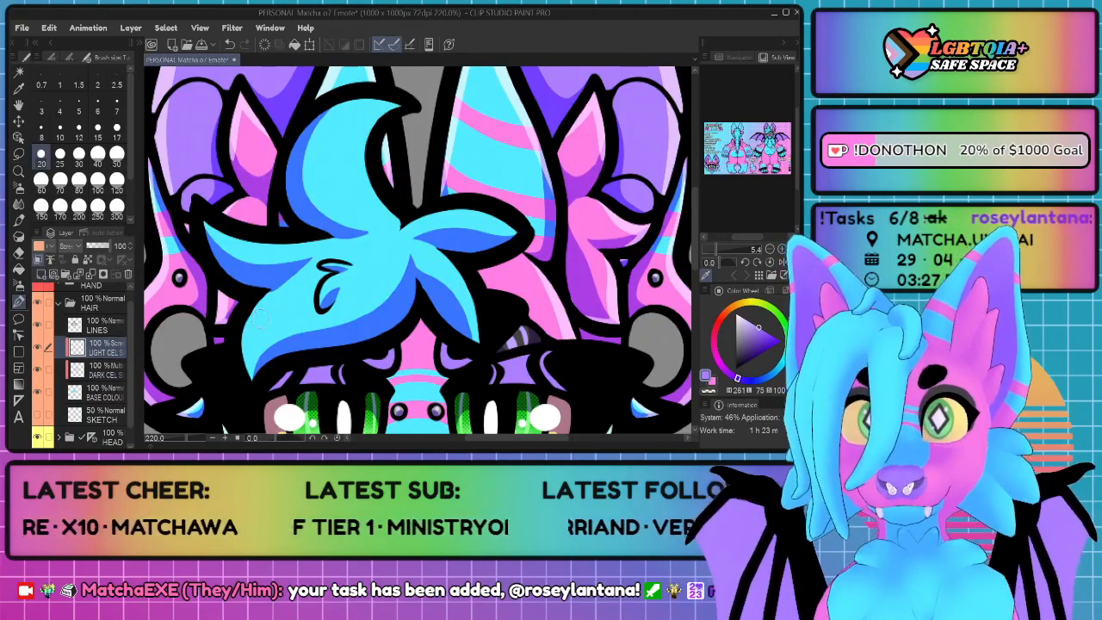
mouse_move(263, 291)
left_mouse_down()
mouse_move(242, 333)
mouse_move(260, 386)
mouse_move(252, 374)
mouse_move(297, 351)
mouse_move(372, 345)
left_mouse_up()
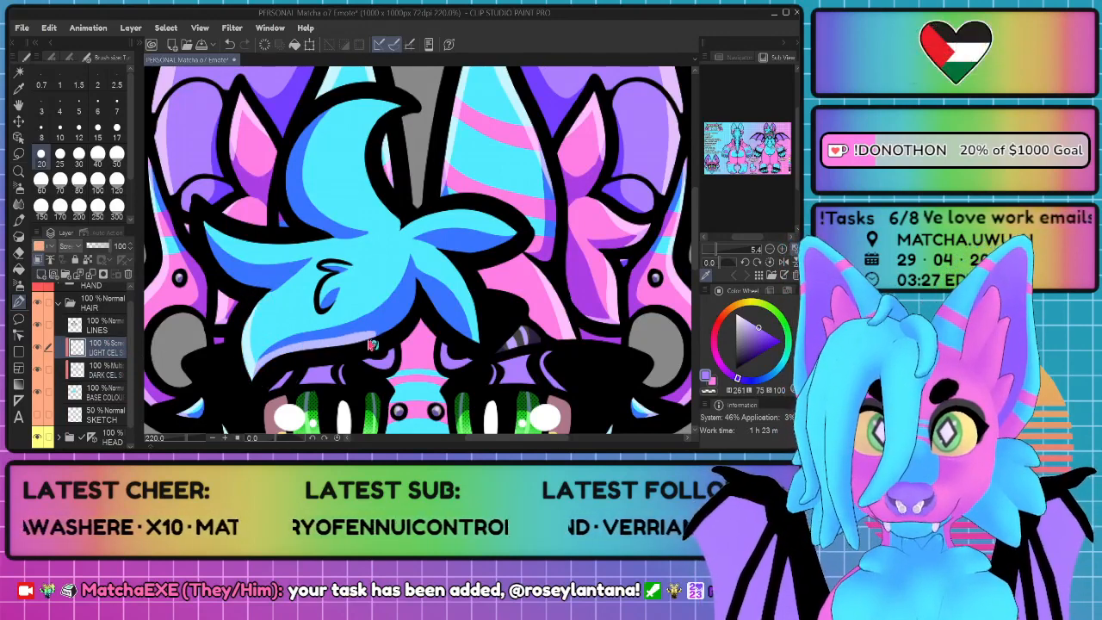
key("ctrl+z")
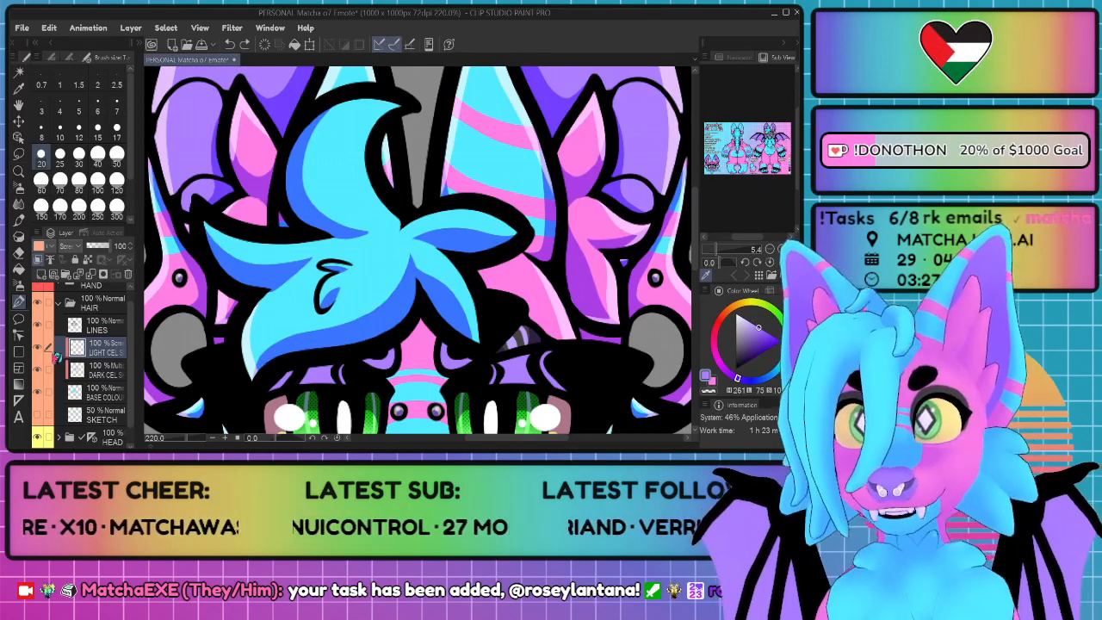
Step: Make the HAND layer folder visible over the hair and expand it
scroll(55, 355, "up", 1)
left_click(38, 294)
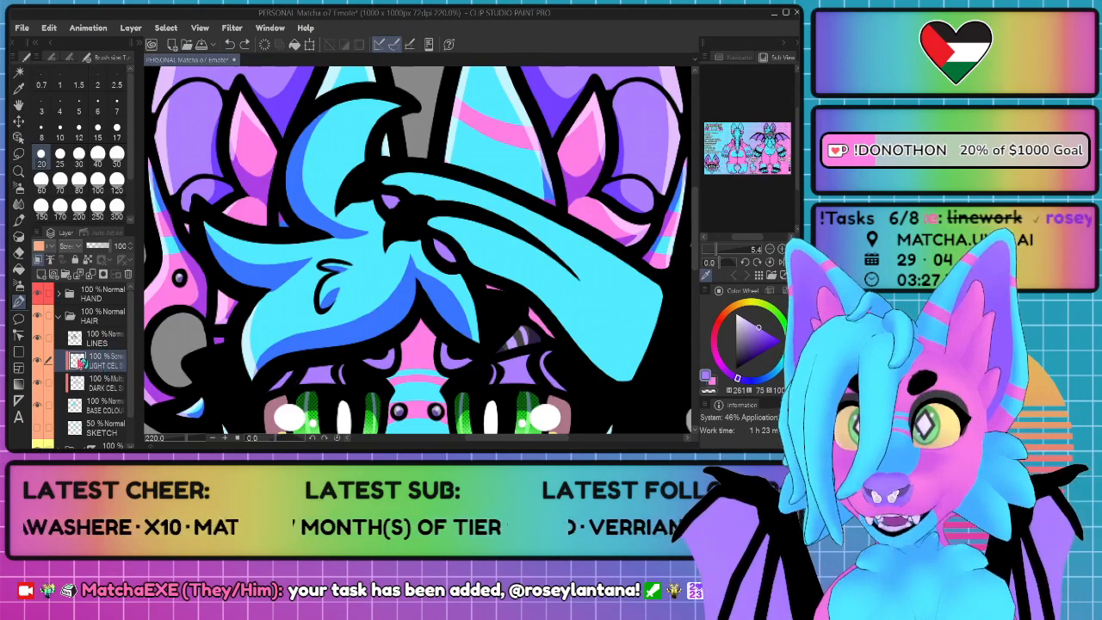
left_click(59, 295)
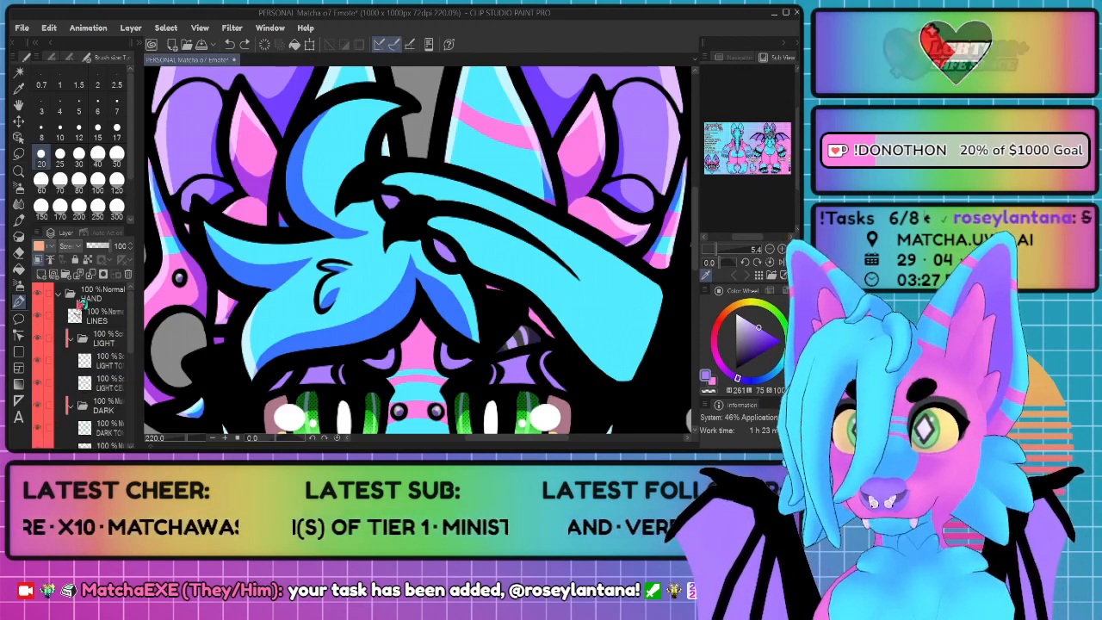
Step: Outline and fill the shadow the hand casts on the short downward strand, using the hair's dark cel layer
scroll(86, 327, "down", 5)
left_click(103, 353)
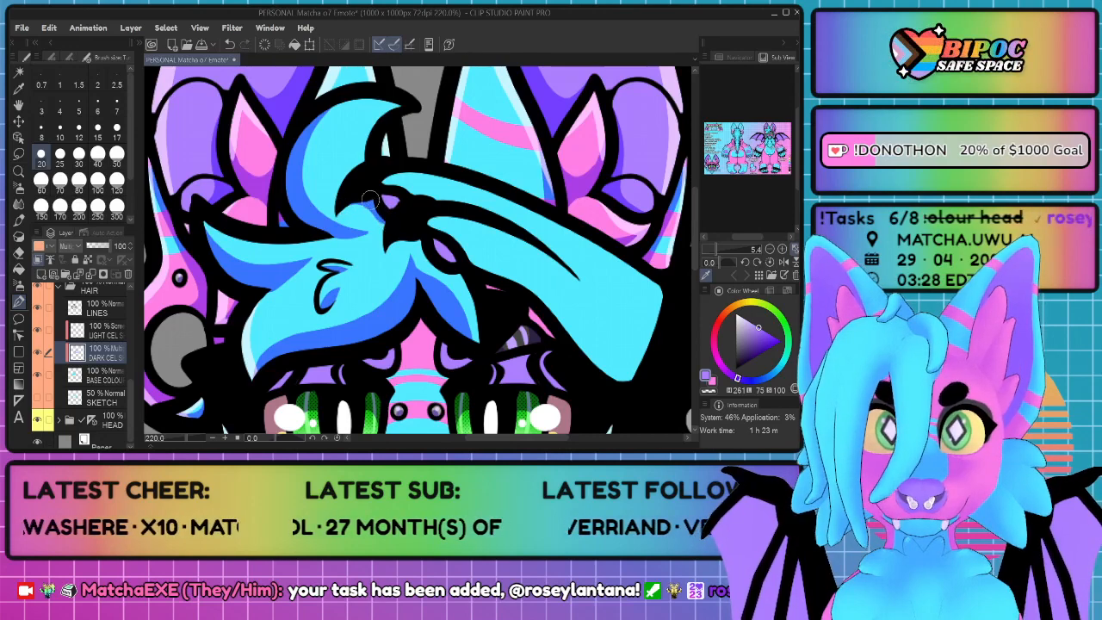
mouse_move(392, 242)
left_mouse_down()
mouse_move(424, 241)
mouse_move(415, 250)
mouse_move(423, 266)
left_mouse_up()
key("ctrl+z")
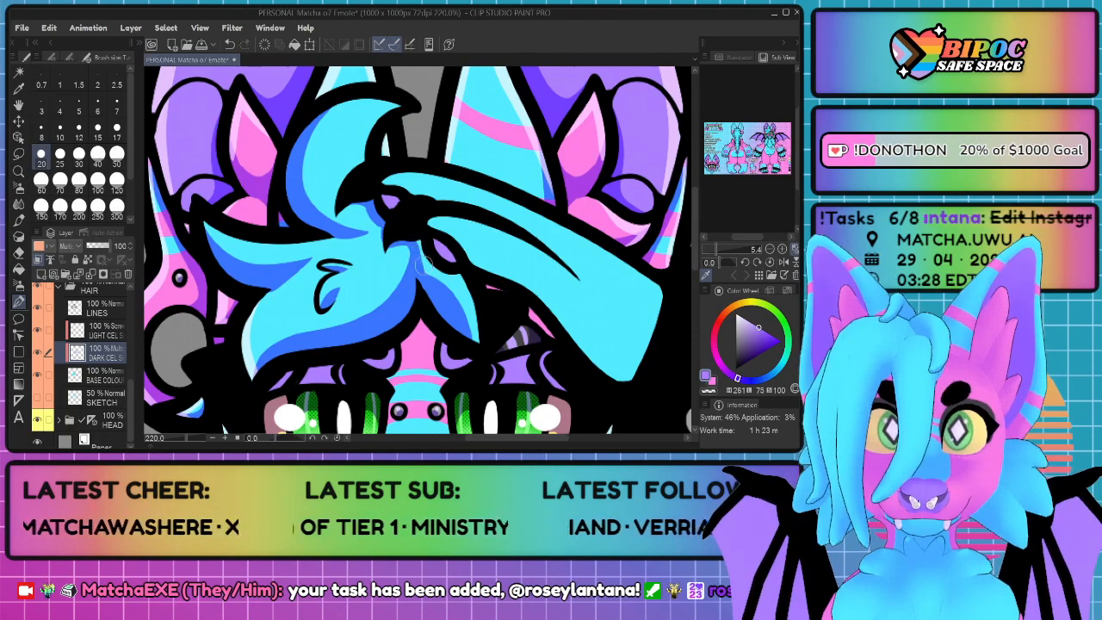
key("g")
left_click(467, 299)
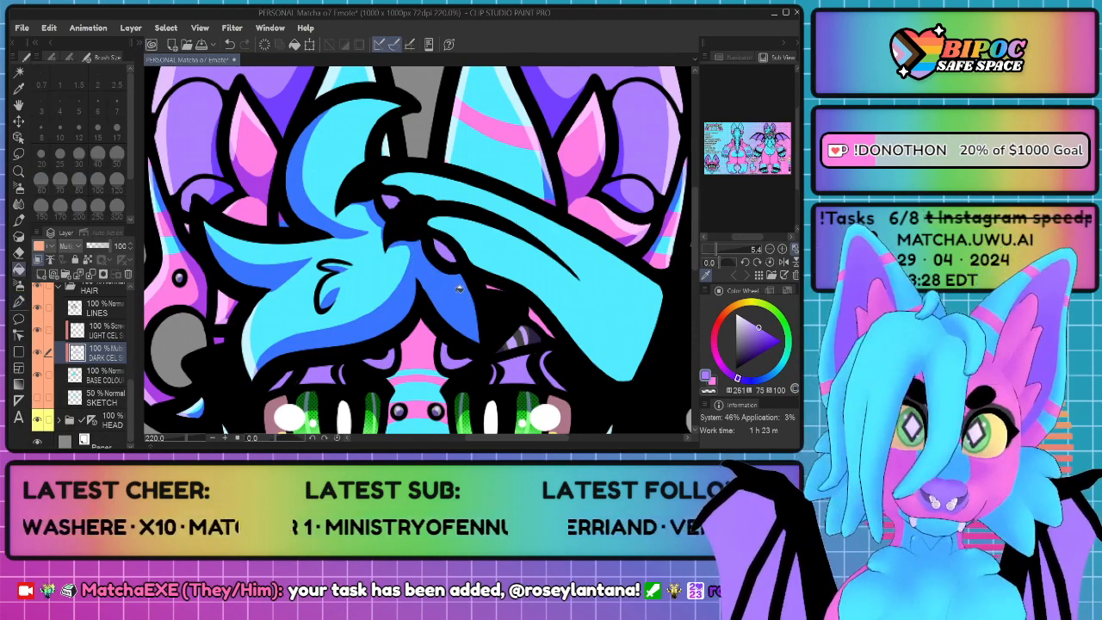
key("p")
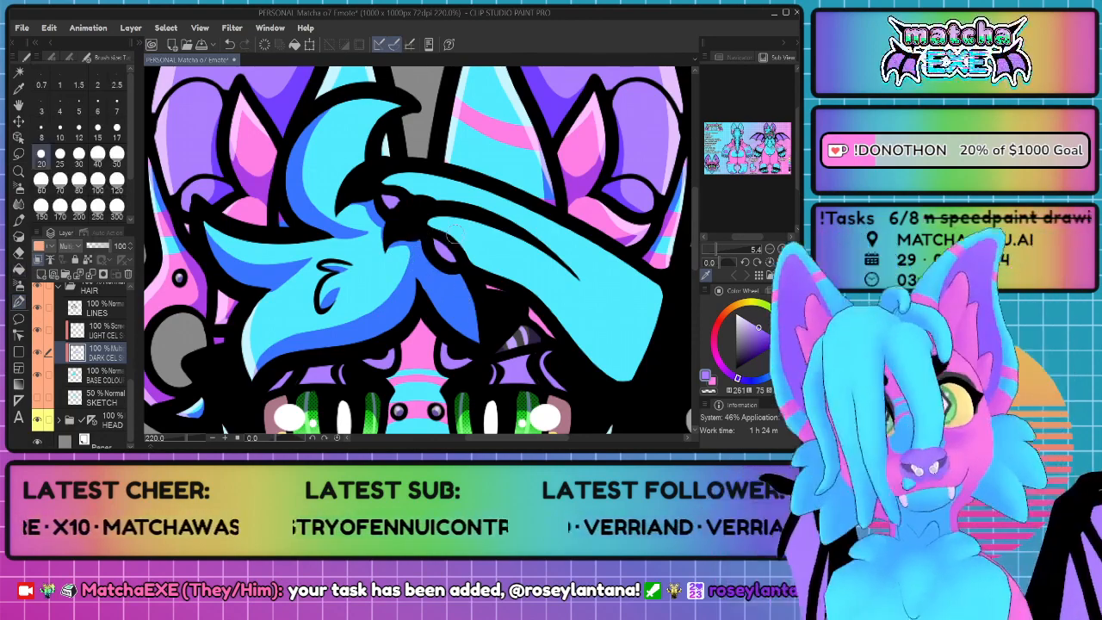
Step: Paint highlights along the outer edge of the tall upper curl on the hair's light cel layer, undoing the last stray stroke
scroll(454, 233, "down", 5)
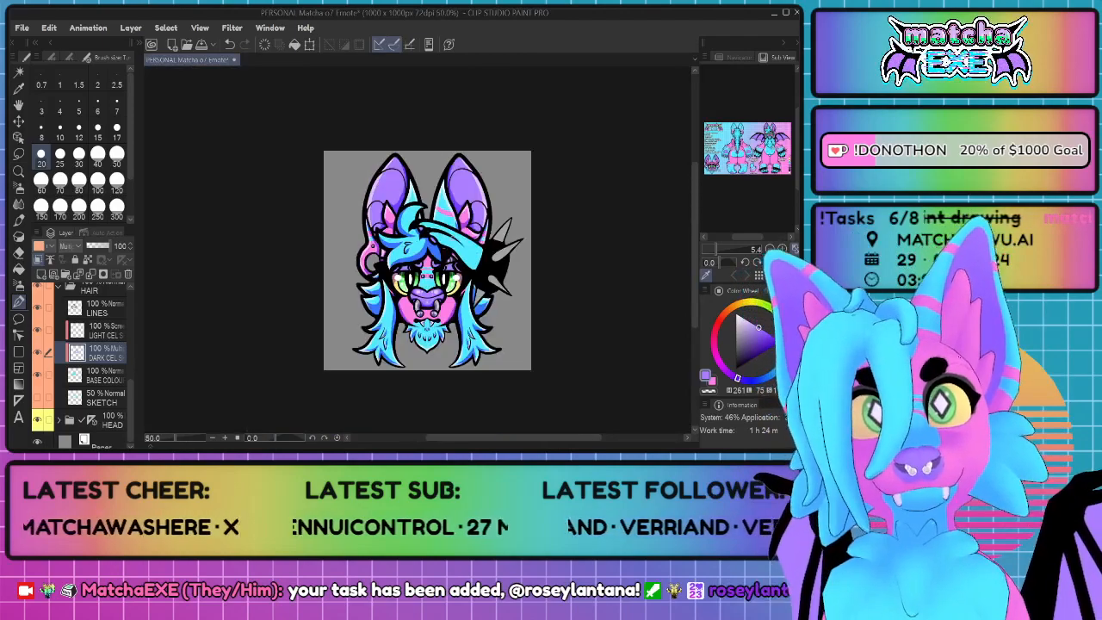
scroll(453, 239, "down", 2)
scroll(482, 237, "up", 10)
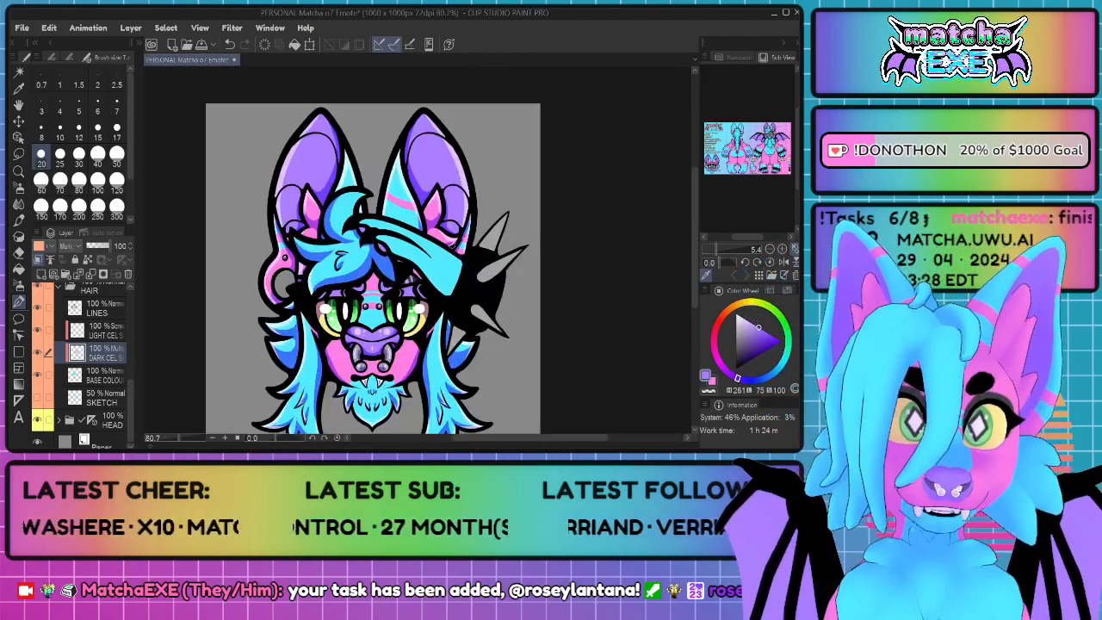
scroll(271, 219, "up", 2)
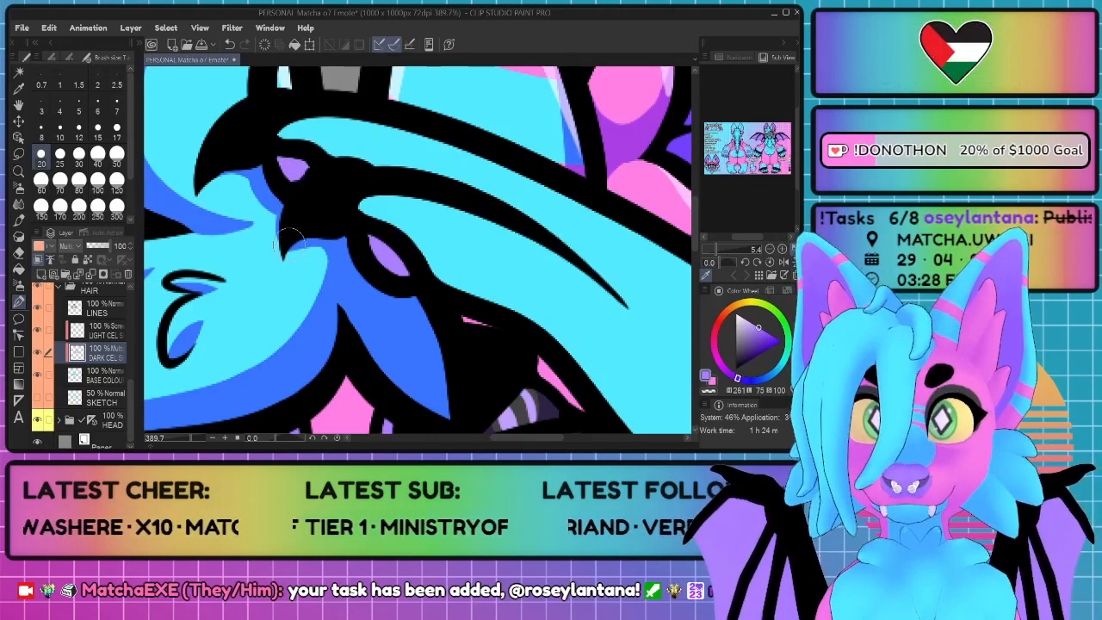
scroll(324, 184, "down", 5)
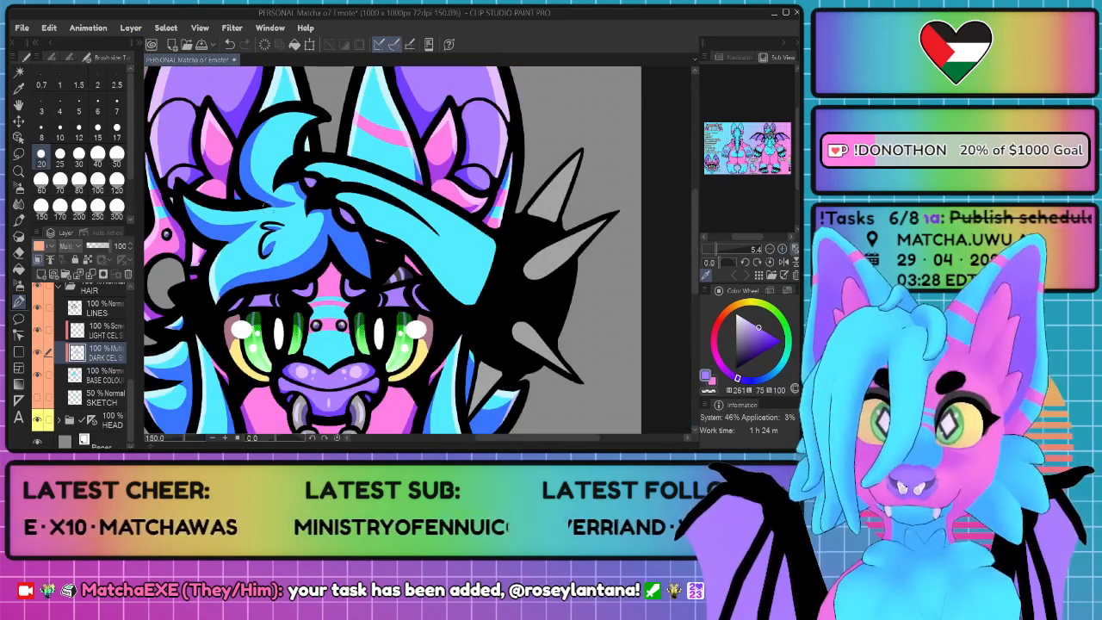
left_click(98, 330)
scroll(166, 196, "up", 1)
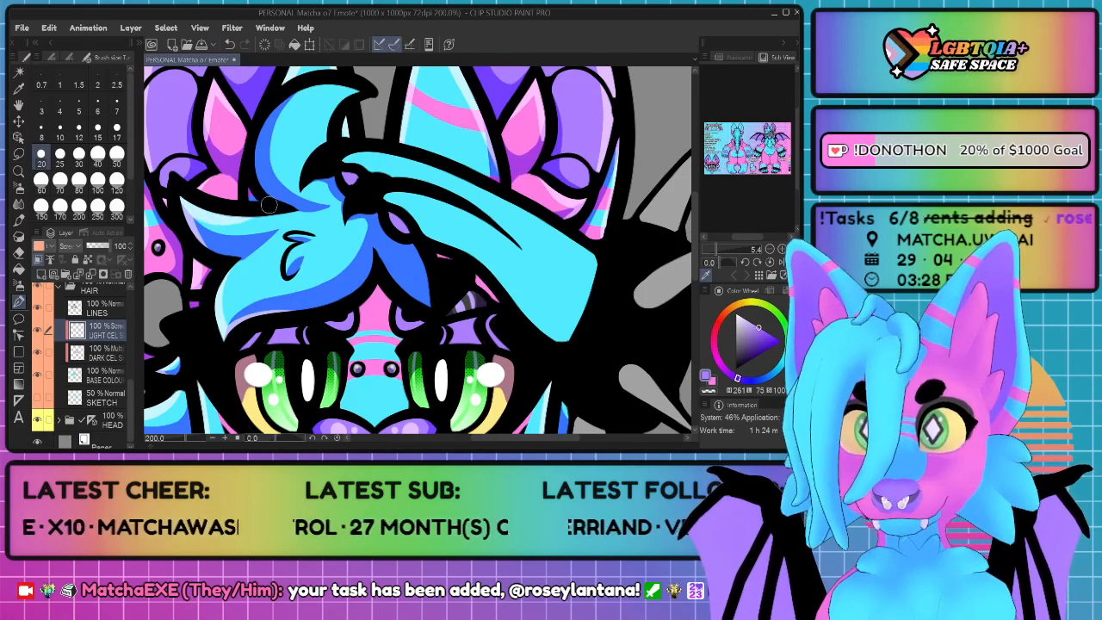
mouse_move(359, 90)
left_mouse_down()
mouse_move(282, 97)
mouse_move(251, 158)
left_mouse_up()
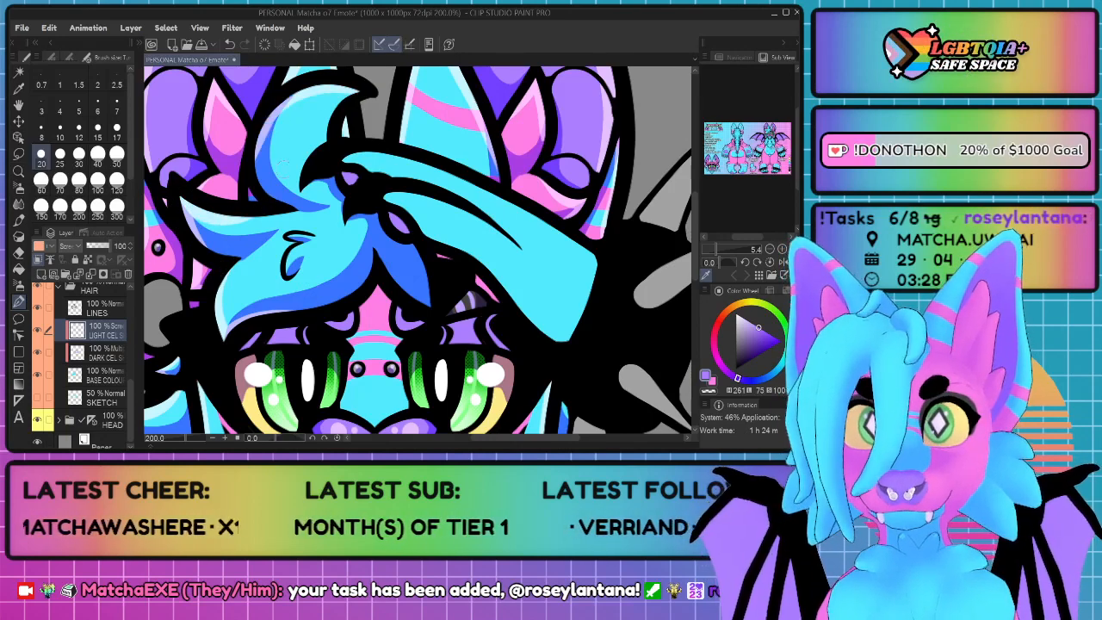
mouse_move(359, 87)
left_mouse_down()
mouse_move(333, 116)
mouse_move(336, 156)
left_mouse_up()
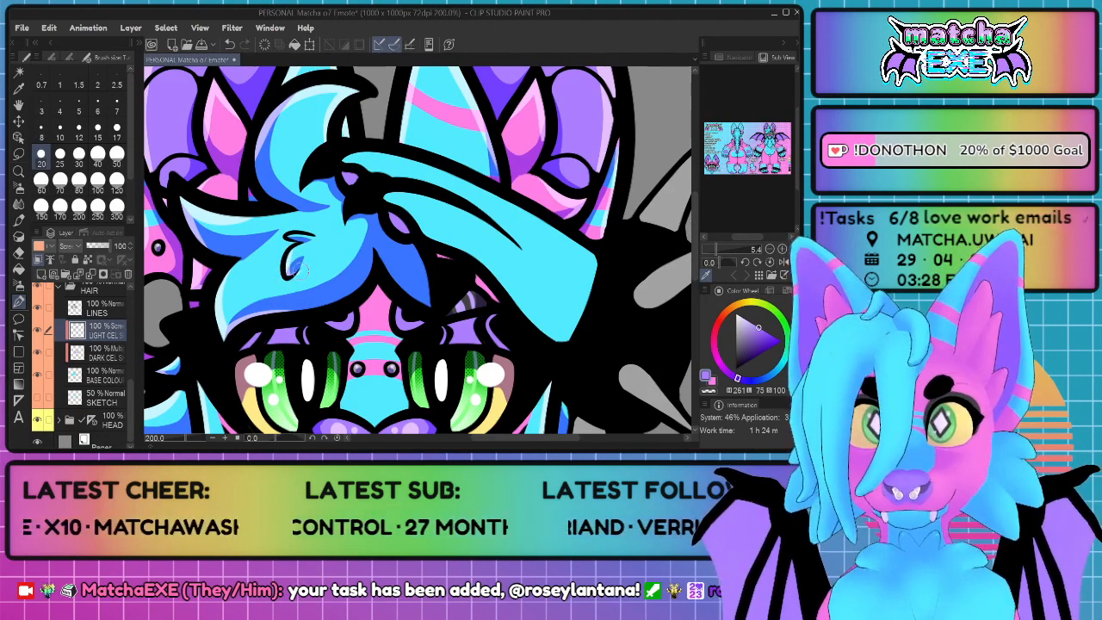
key("ctrl+z")
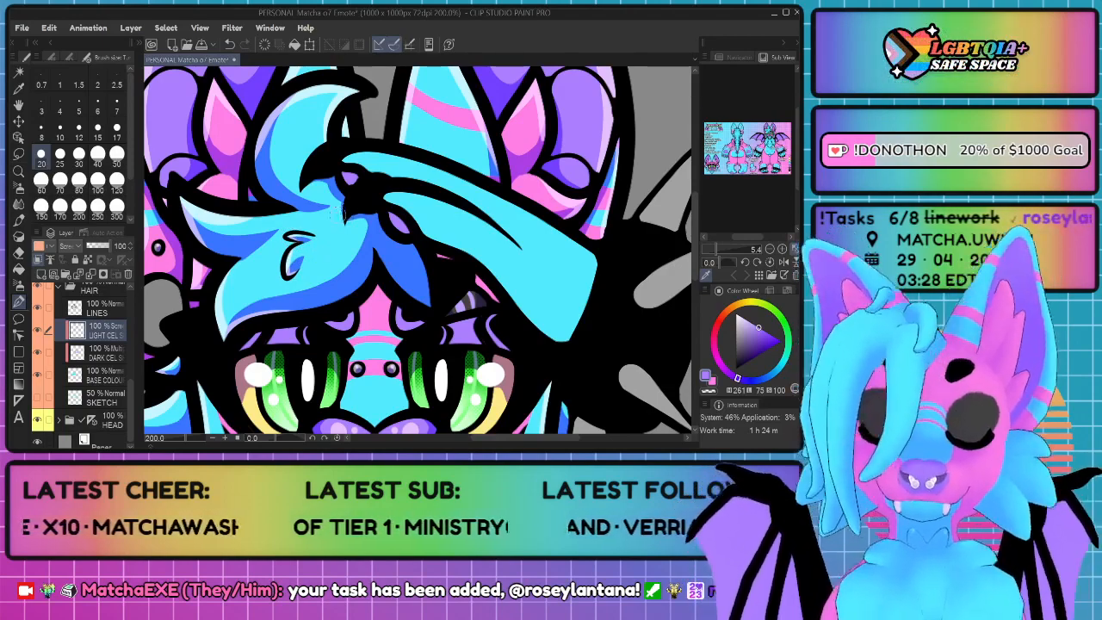
Step: Examine the shaded hair together with the hand, from the whole emote down to close-up
scroll(359, 242, "down", 5)
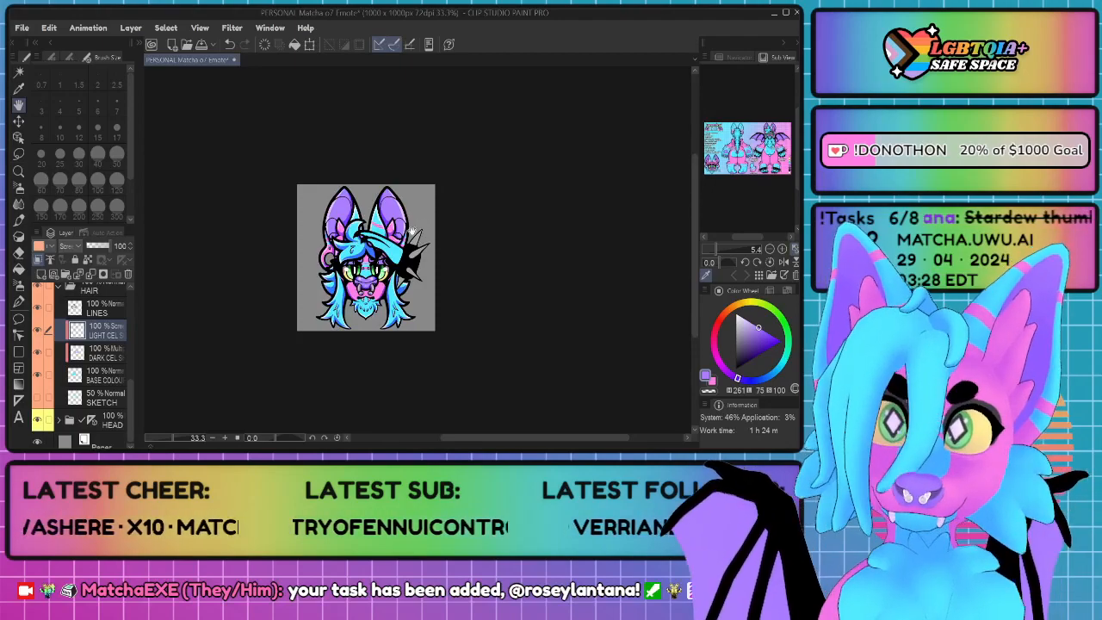
scroll(410, 232, "up", 5)
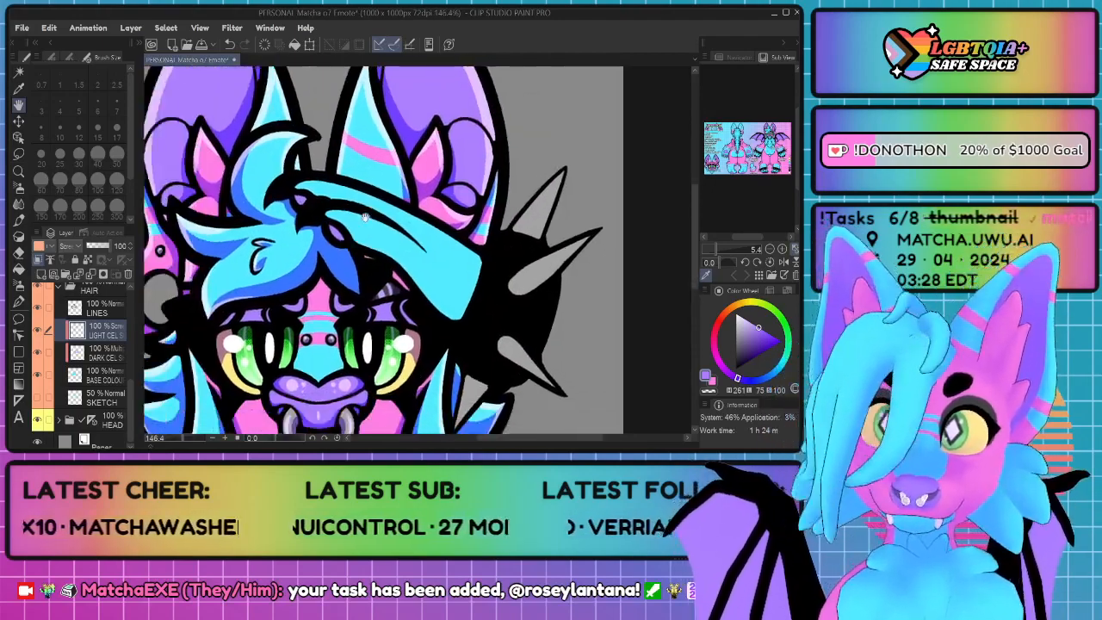
left_click_drag(340, 252, 396, 242)
scroll(396, 243, "down", 6)
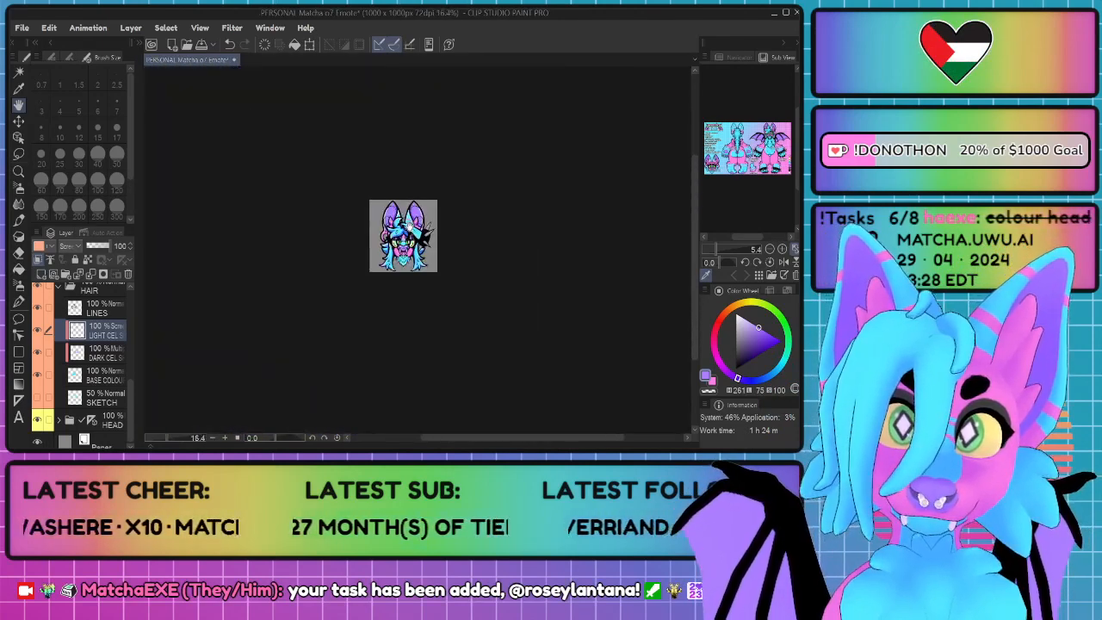
scroll(410, 224, "up", 6)
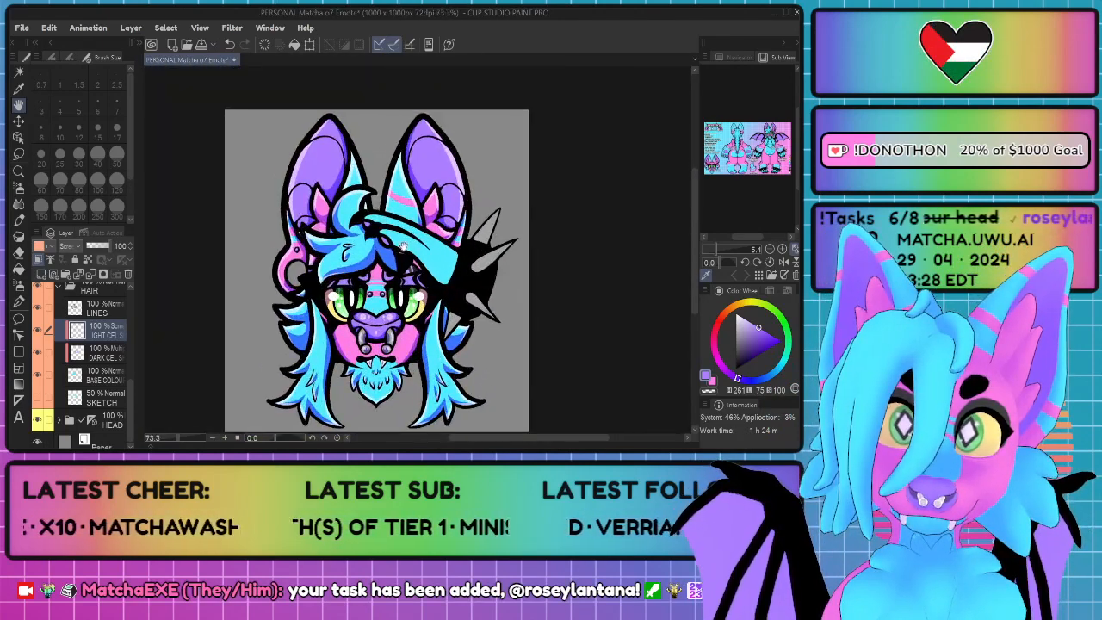
left_click_drag(356, 242, 341, 260)
scroll(341, 260, "up", 2)
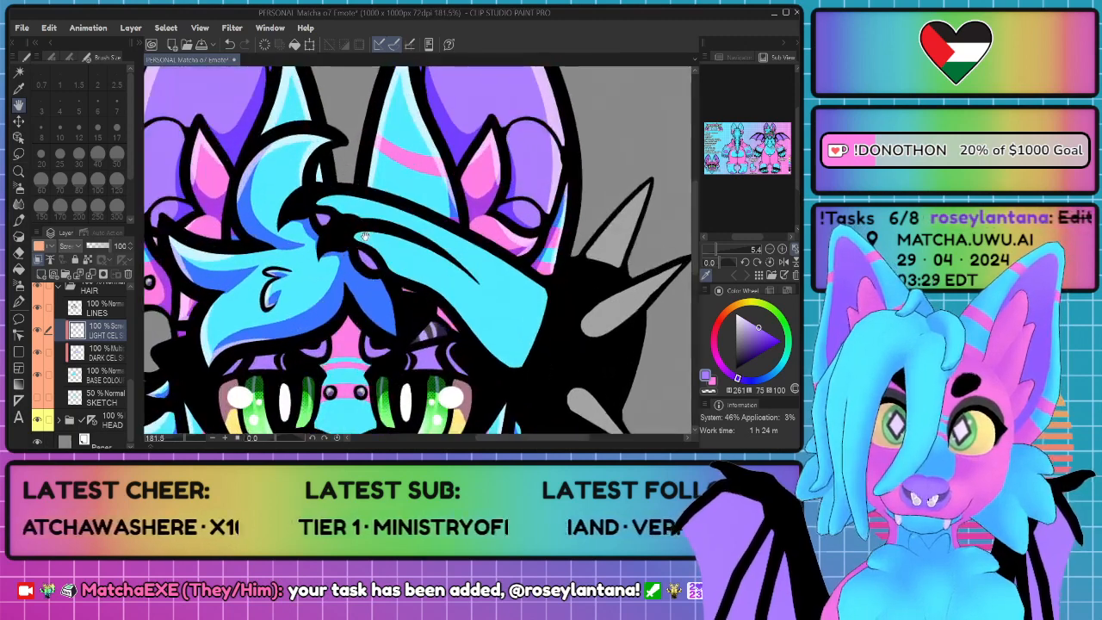
scroll(341, 260, "down", 1)
scroll(77, 325, "up", 1)
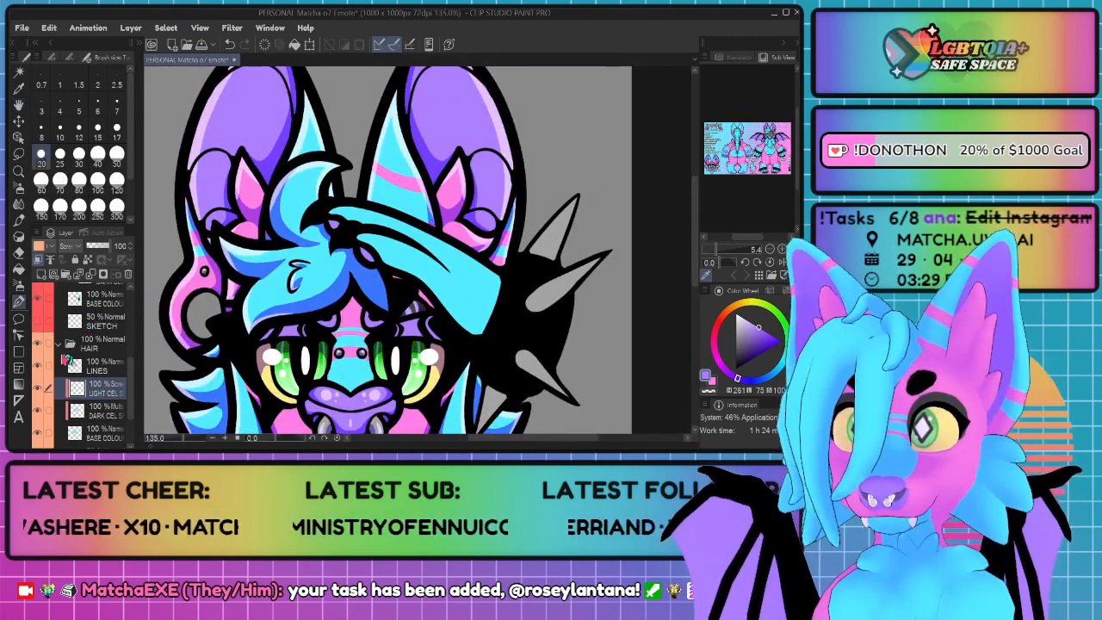
Step: Move the hand's dark cel layer out of its DARK folder and delete that folder with its tone layer
left_click(60, 343)
scroll(100, 365, "up", 2)
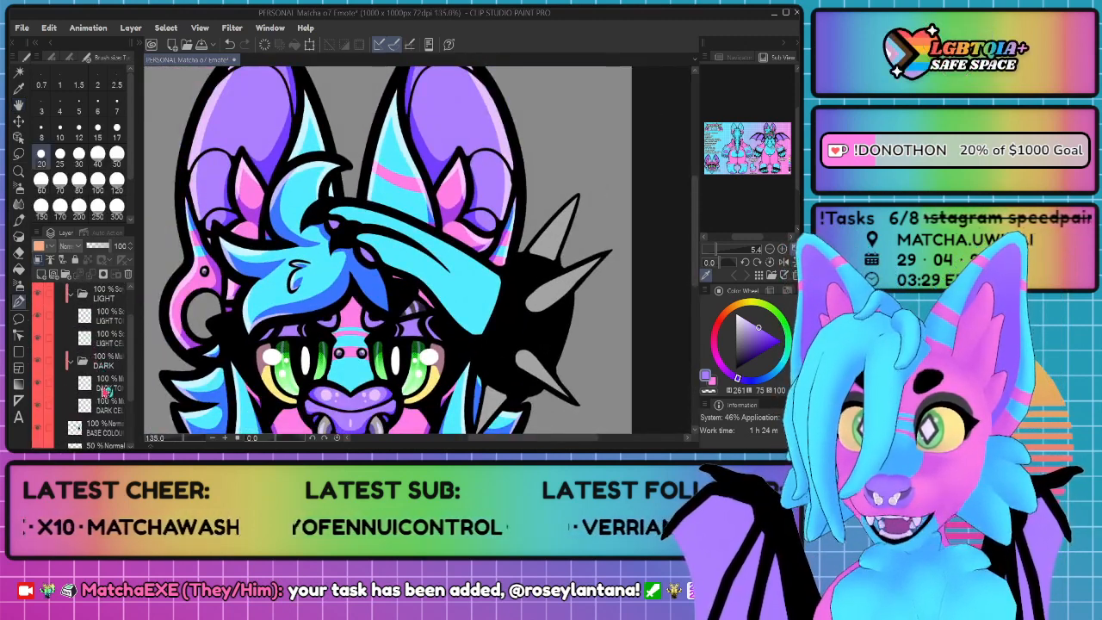
left_click(96, 407)
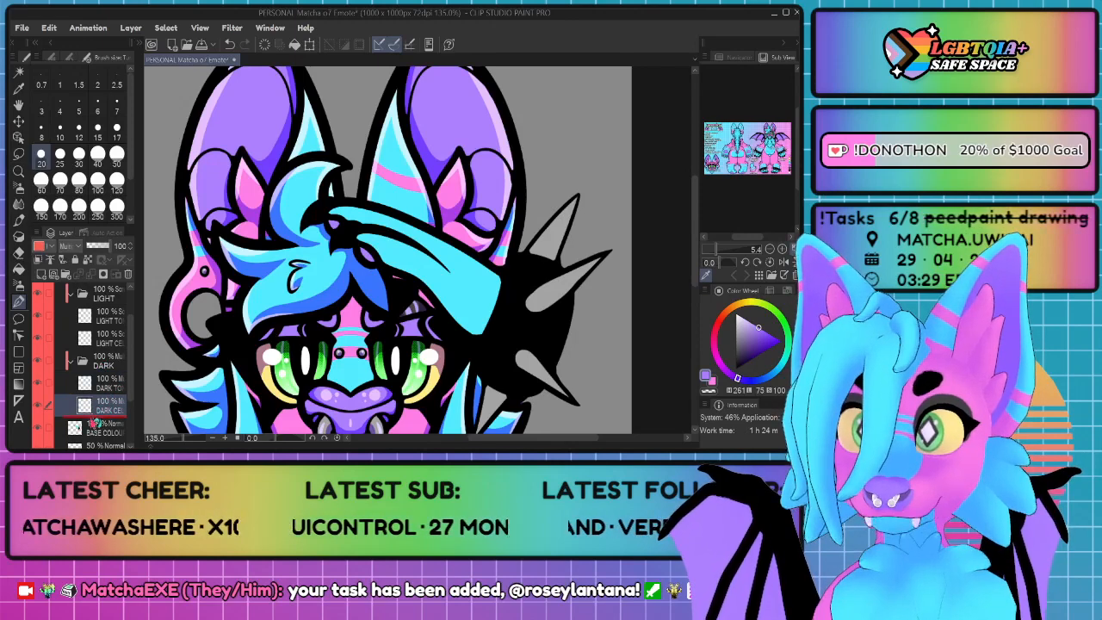
left_click_drag(95, 421, 95, 419)
left_click(103, 369)
left_click(128, 275)
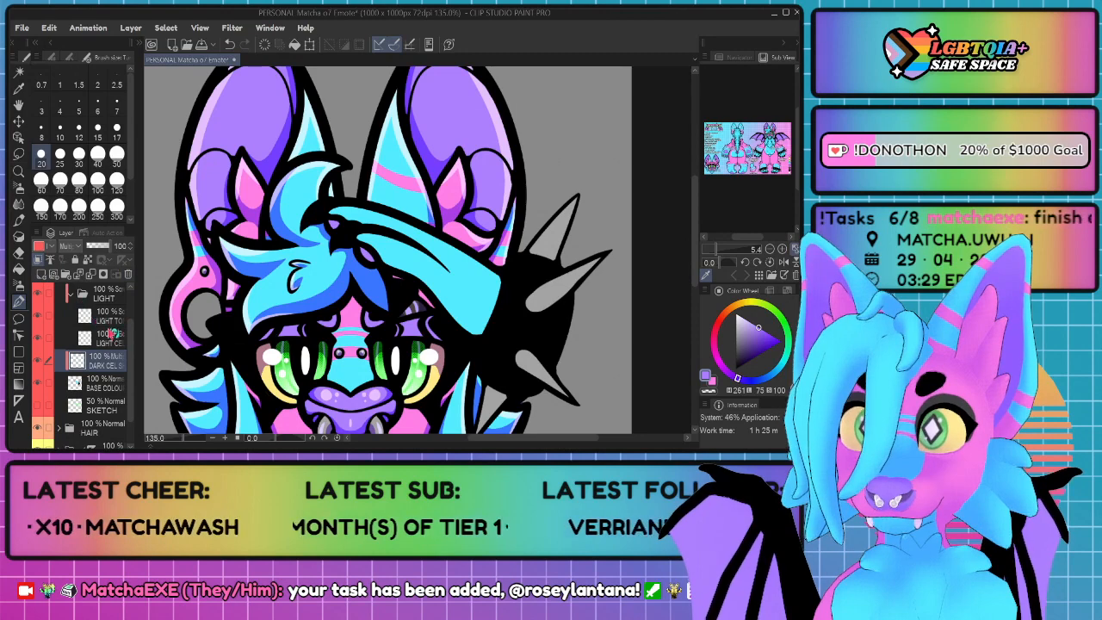
Step: Move the hand's light cel layer out of its LIGHT folder and delete that folder with its tone layer
left_click_drag(110, 334, 109, 354)
left_click(107, 297)
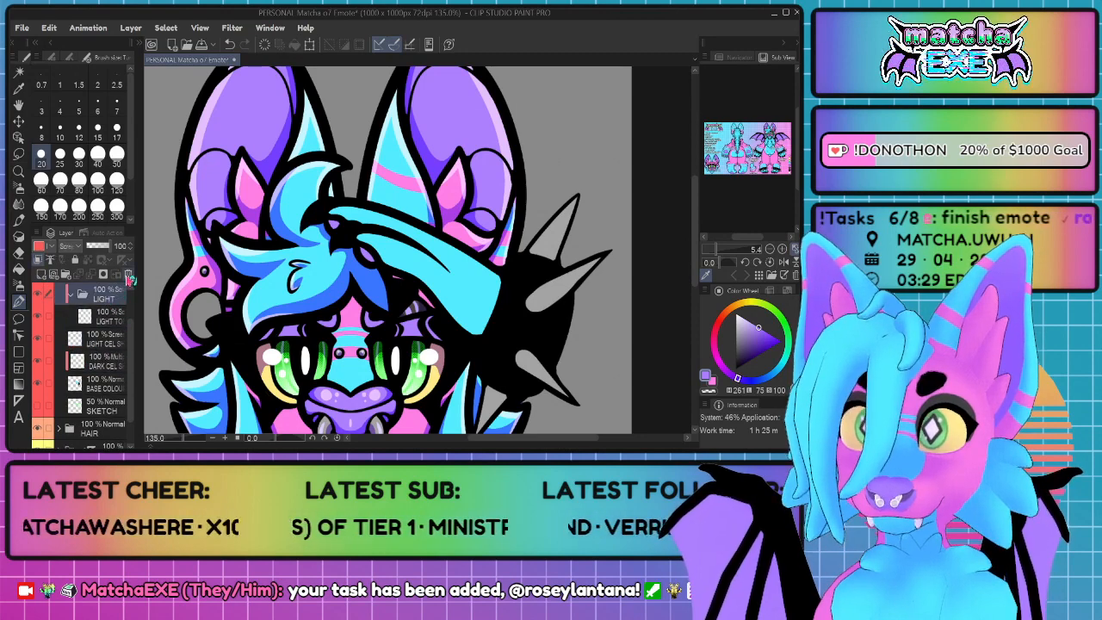
left_click(128, 275)
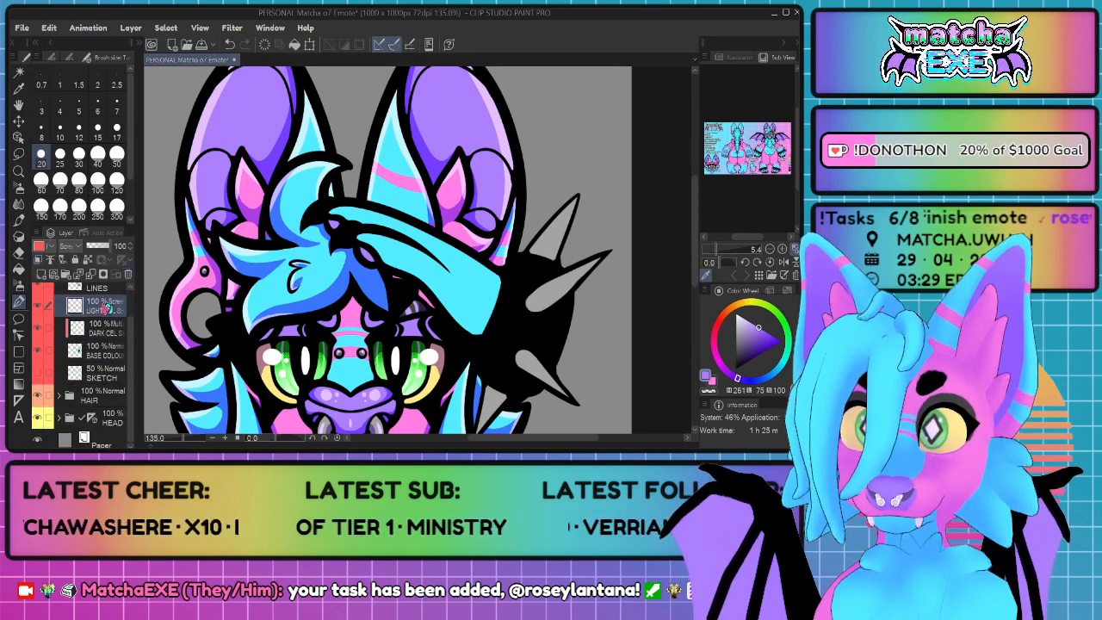
Step: Select the hand's dark cel layer and save the emote file
scroll(101, 349, "up", 1)
left_click(109, 363)
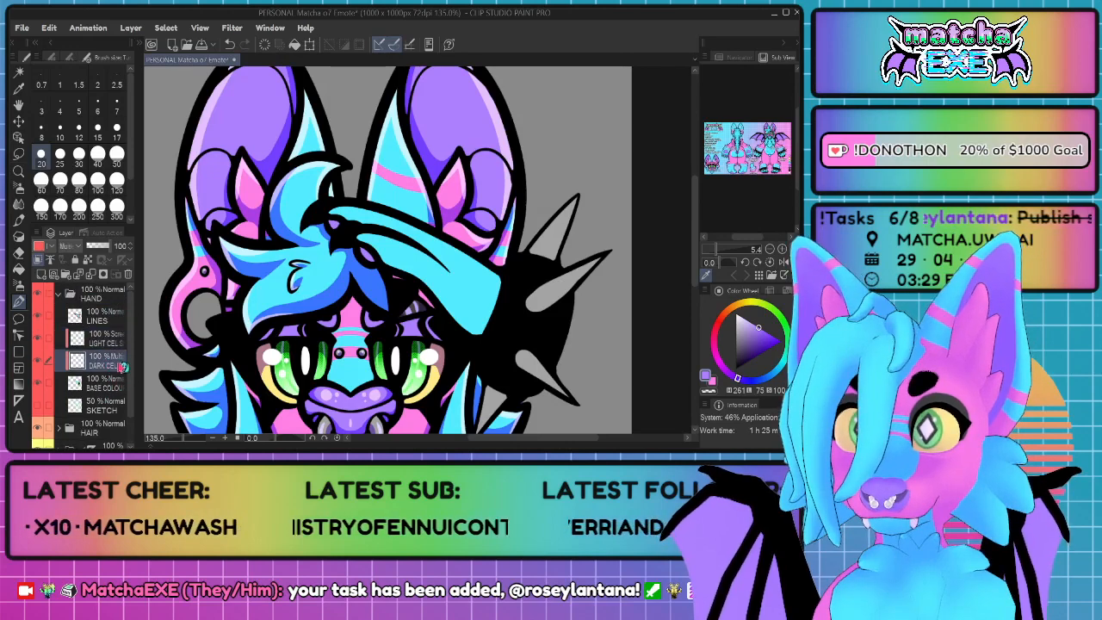
key("ctrl+s")
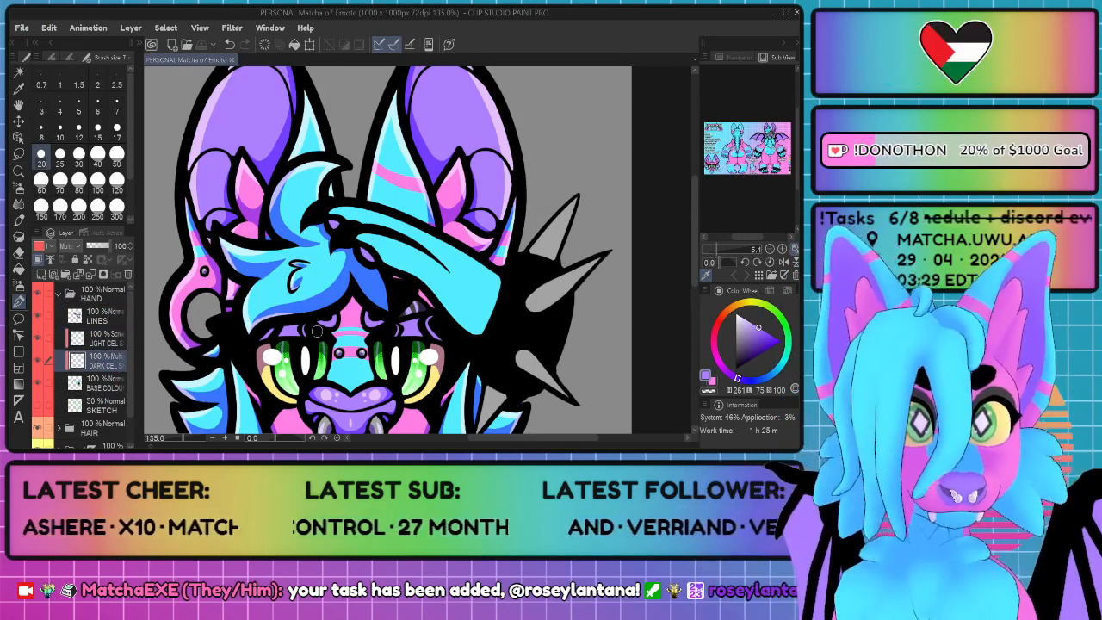
scroll(438, 205, "up", 3)
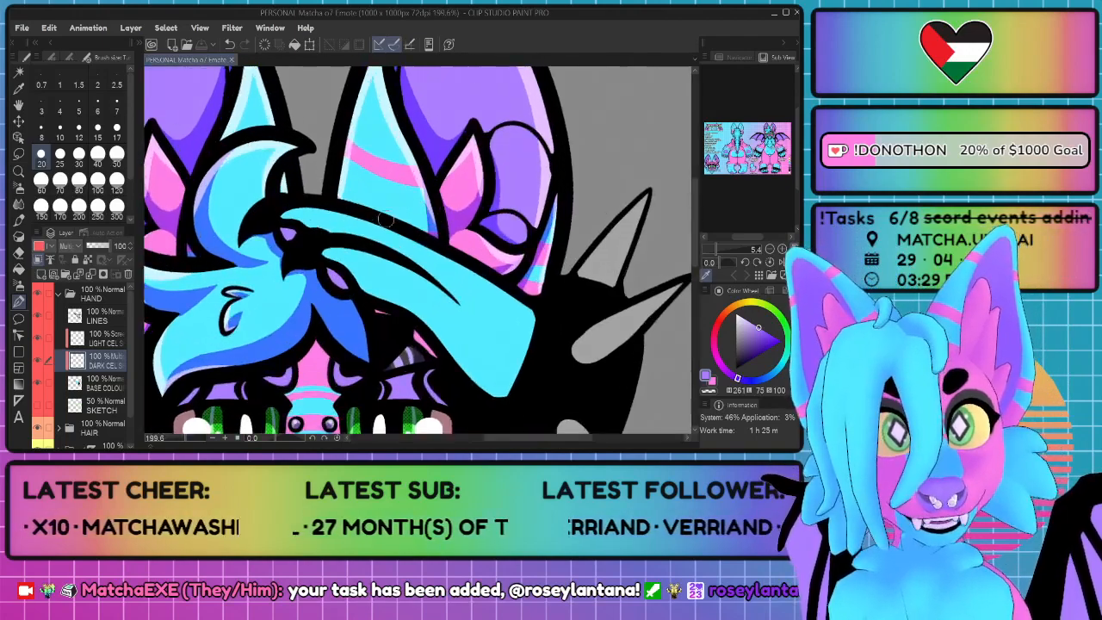
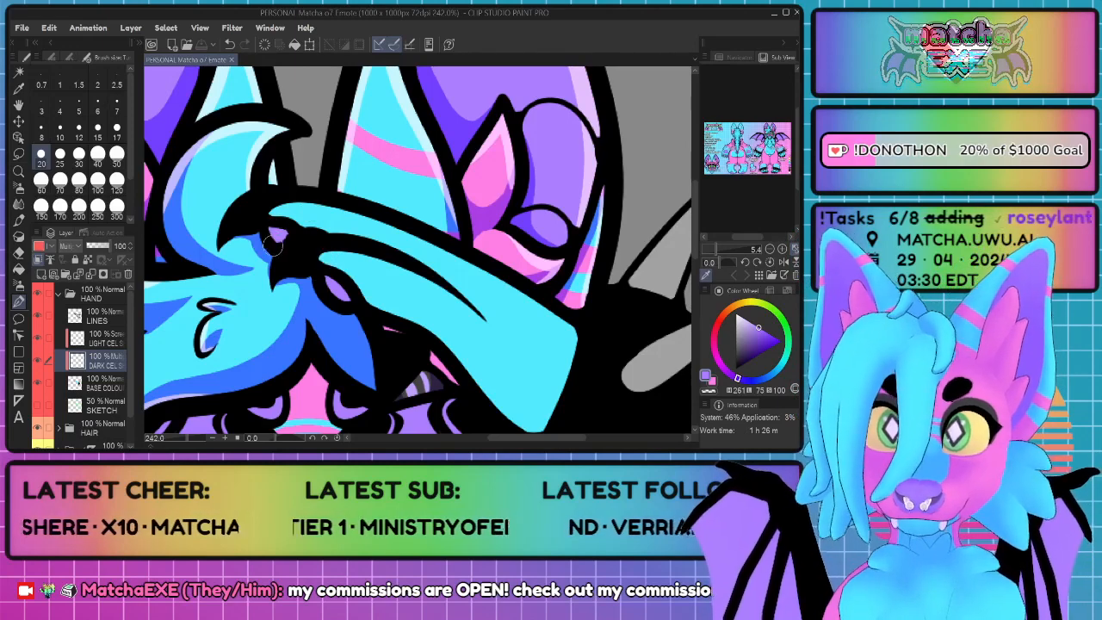
Step: Paint dark cel shadows on the hand's purple finger pads and along the lower edges of both blue fingers
left_click_drag(277, 247, 272, 233)
left_click_drag(327, 289, 341, 300)
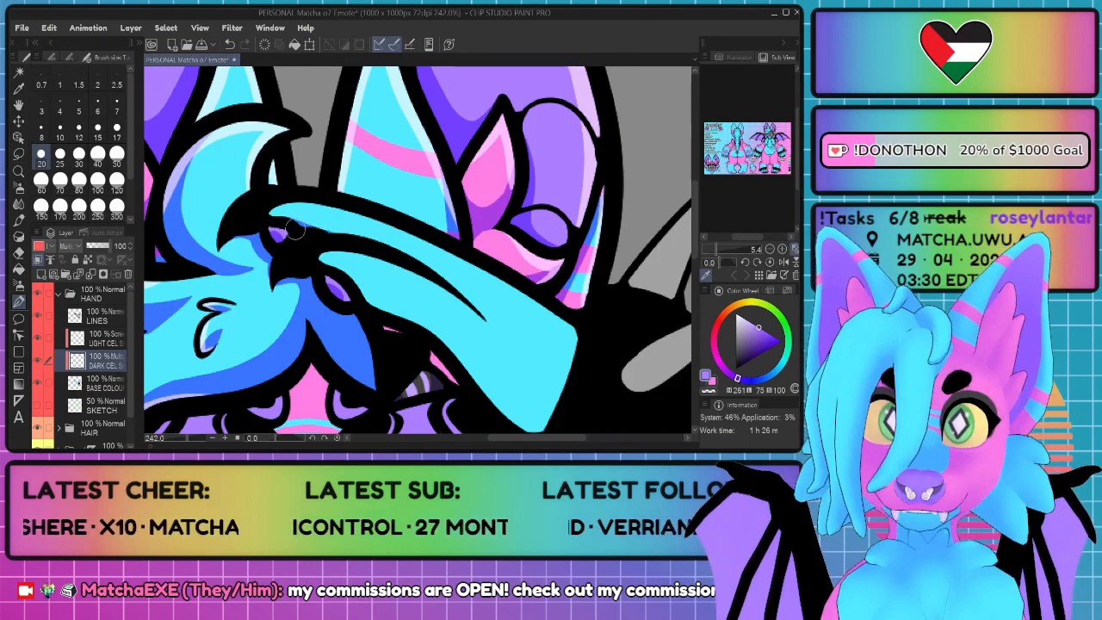
mouse_move(295, 227)
left_mouse_down()
mouse_move(362, 235)
mouse_move(402, 256)
left_mouse_up()
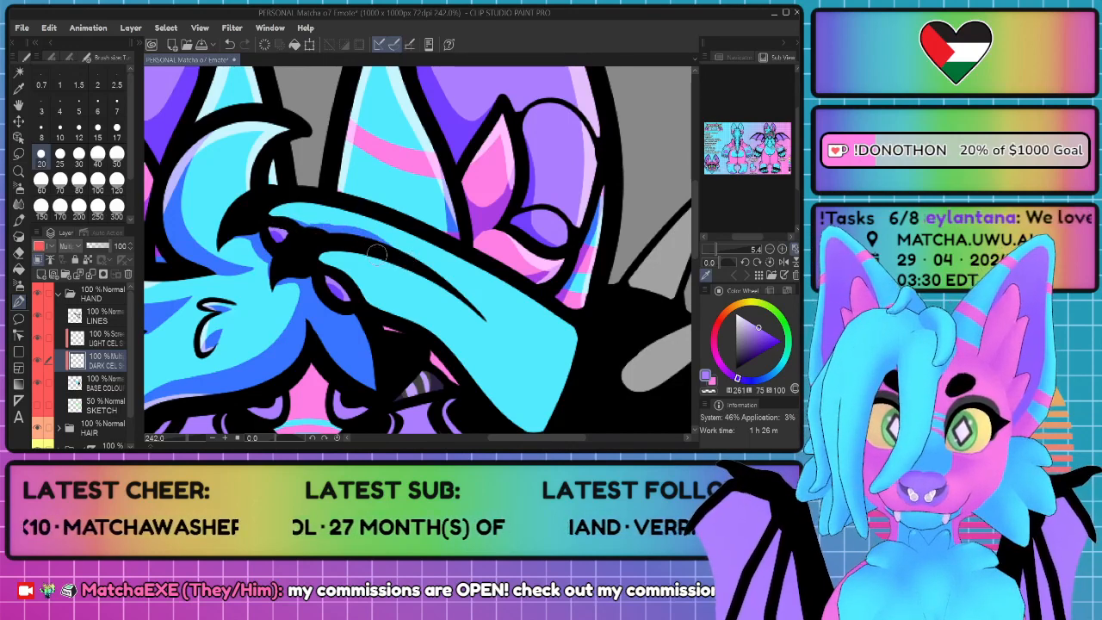
mouse_move(323, 264)
left_mouse_down()
mouse_move(457, 349)
mouse_move(495, 392)
mouse_move(538, 415)
mouse_move(564, 395)
mouse_move(527, 426)
left_mouse_up()
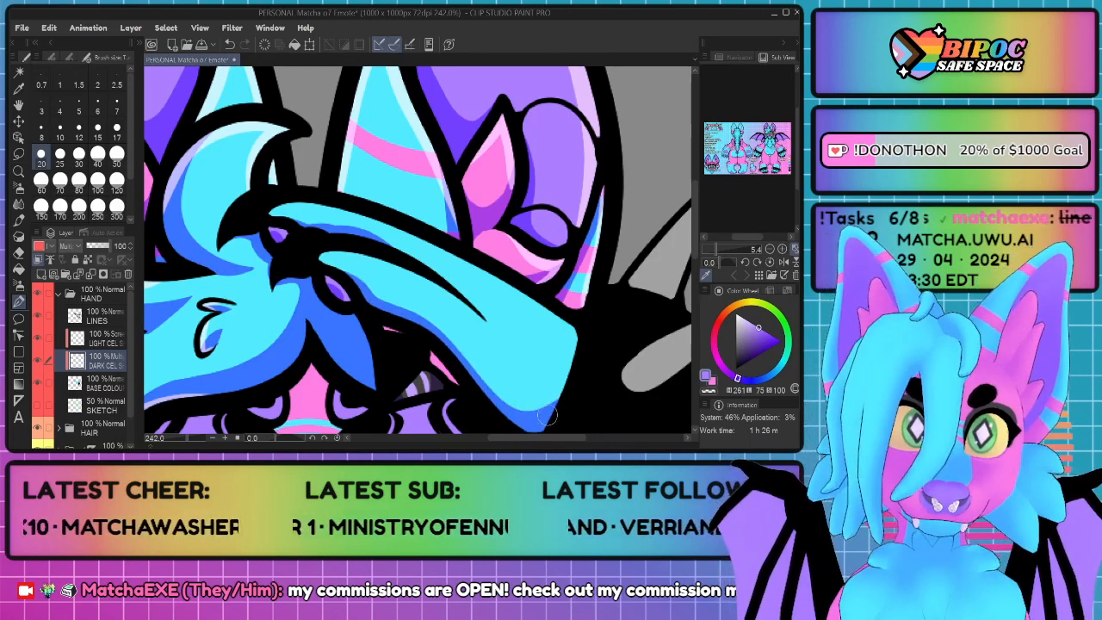
mouse_move(564, 394)
left_mouse_down()
mouse_move(570, 377)
mouse_move(510, 410)
mouse_move(461, 362)
left_mouse_up()
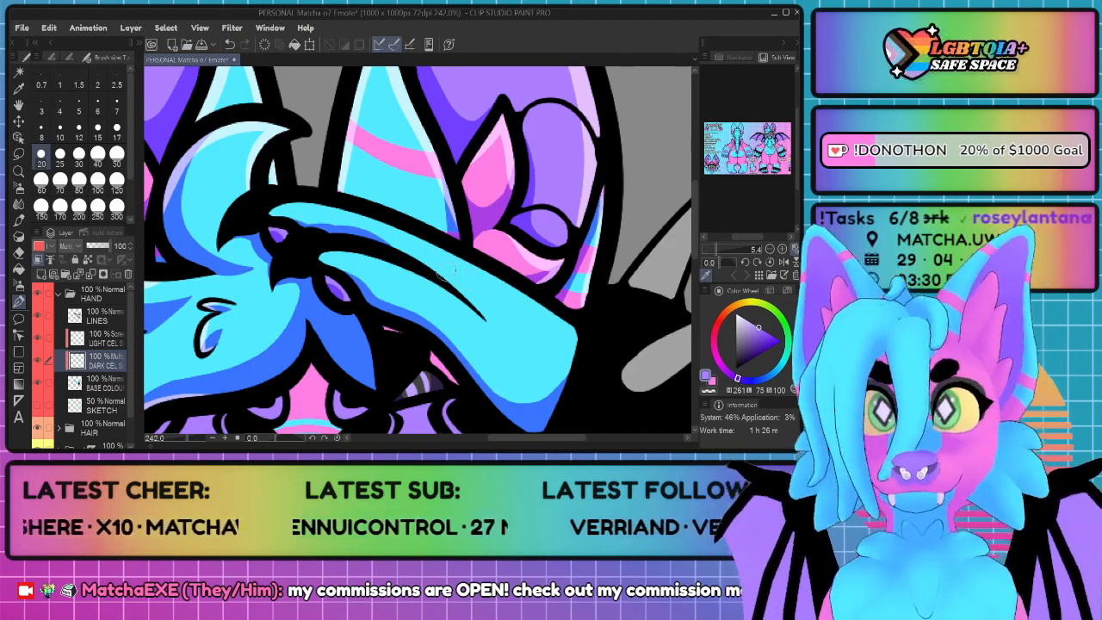
Step: Paint a thin dark cel shadow around the base and lower edge of the lowest spike on the black wristband
scroll(508, 338, "down", 6)
scroll(583, 373, "up", 3)
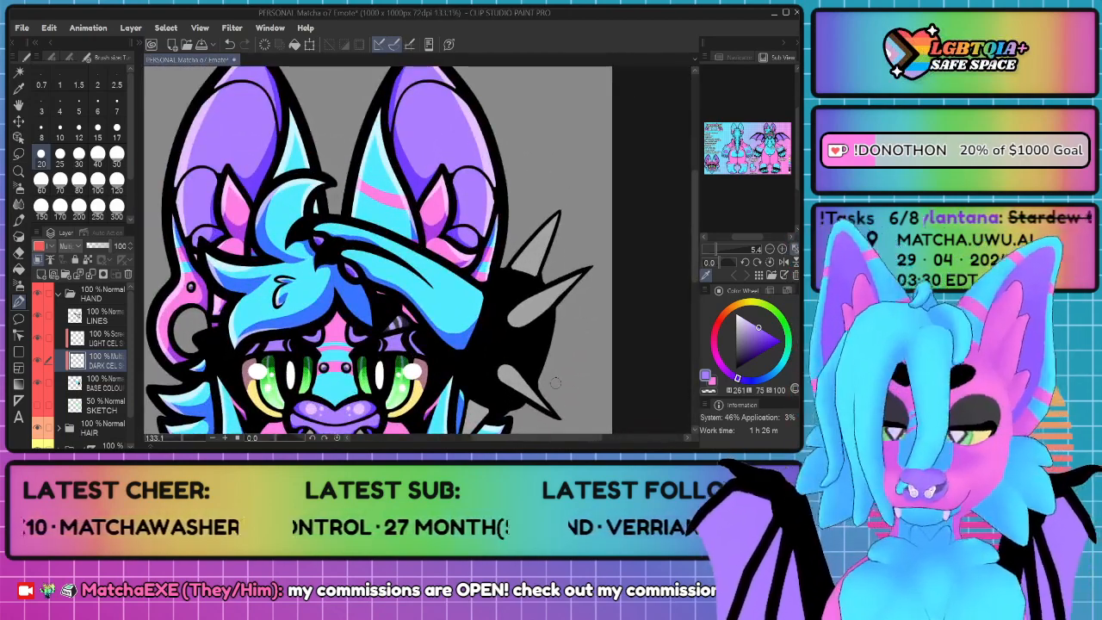
scroll(542, 370, "up", 4)
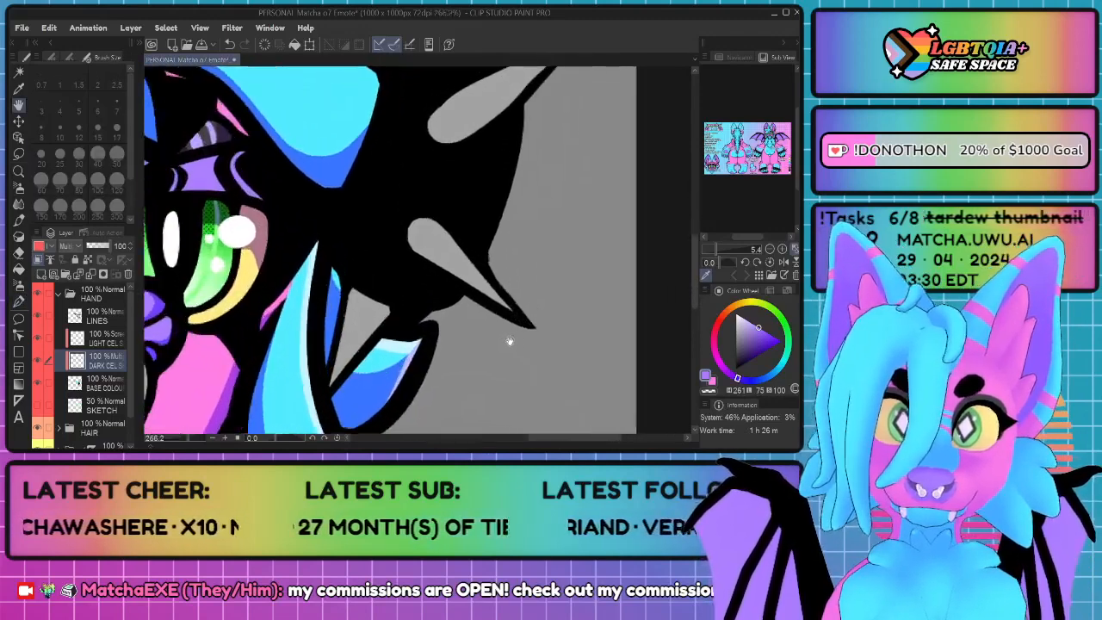
key("p")
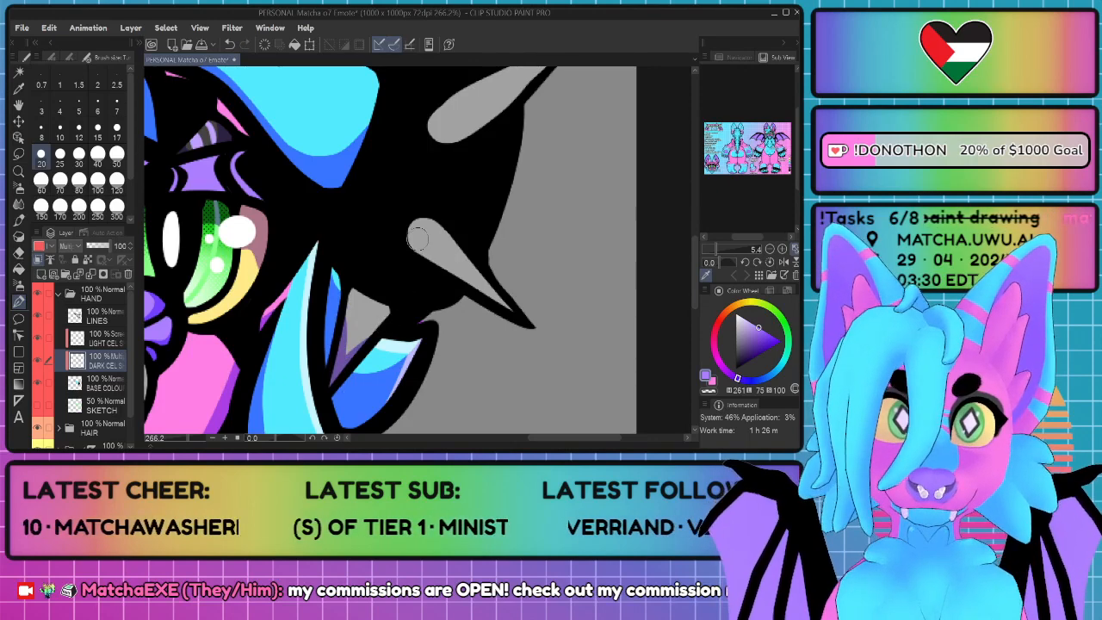
mouse_move(423, 248)
left_mouse_down()
mouse_move(501, 299)
mouse_move(407, 231)
mouse_move(421, 224)
mouse_move(414, 240)
mouse_move(517, 316)
left_mouse_up()
key("ctrl+z")
key("ctrl+z")
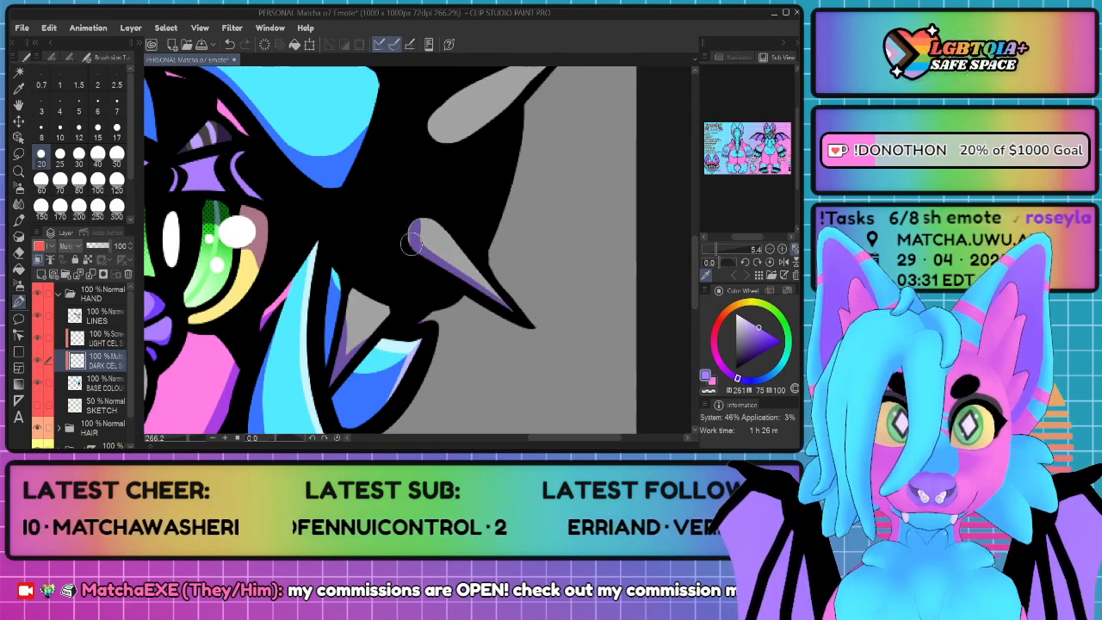
mouse_move(422, 220)
left_mouse_down()
mouse_move(437, 248)
mouse_move(420, 234)
left_mouse_up()
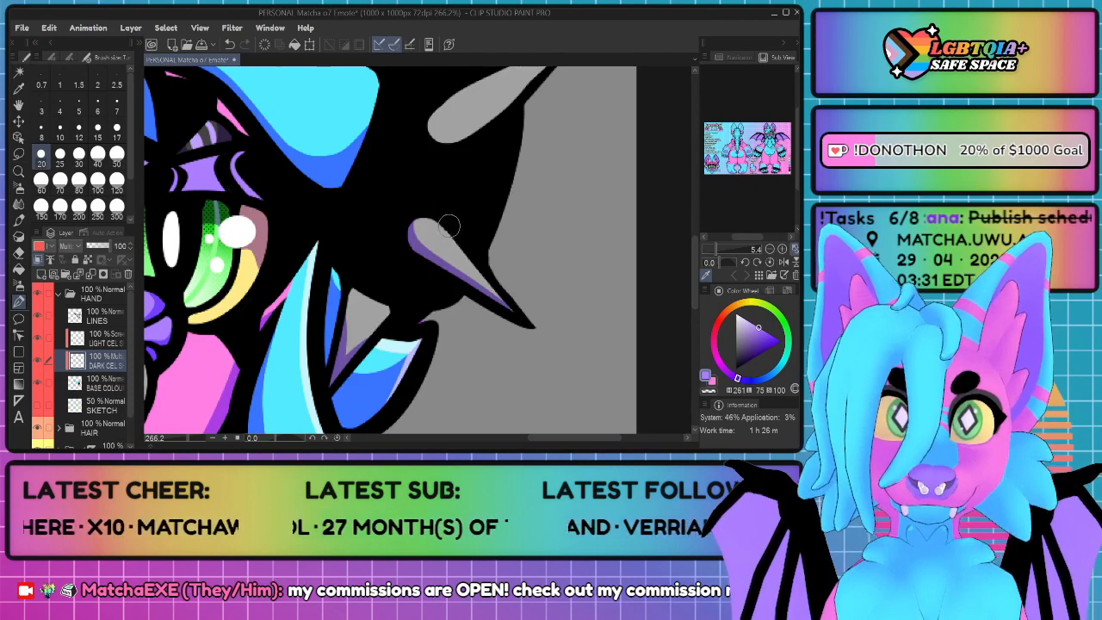
Step: Paint dark cel shadows on the lower edge of the wristband's middle spike and the right side of its upper spike
key("space")
left_click_drag(503, 122, 425, 249)
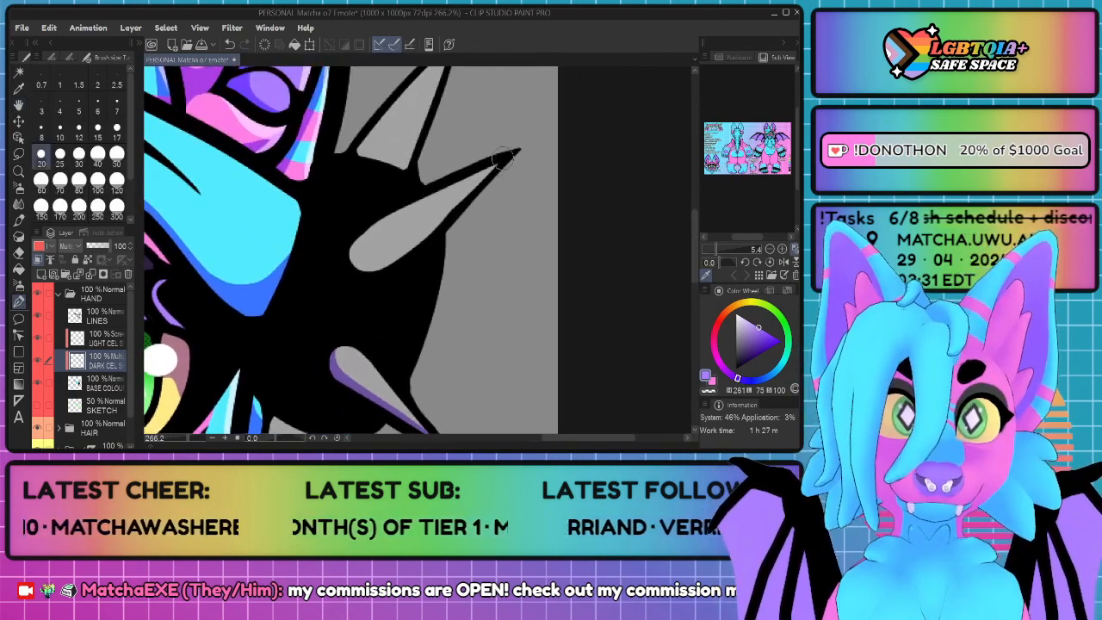
left_click_drag(503, 158, 459, 208)
key("ctrl+z")
mouse_move(352, 251)
left_mouse_down()
mouse_move(398, 257)
mouse_move(470, 198)
left_mouse_up()
mouse_move(349, 256)
left_mouse_down()
mouse_move(378, 272)
mouse_move(402, 253)
left_mouse_up()
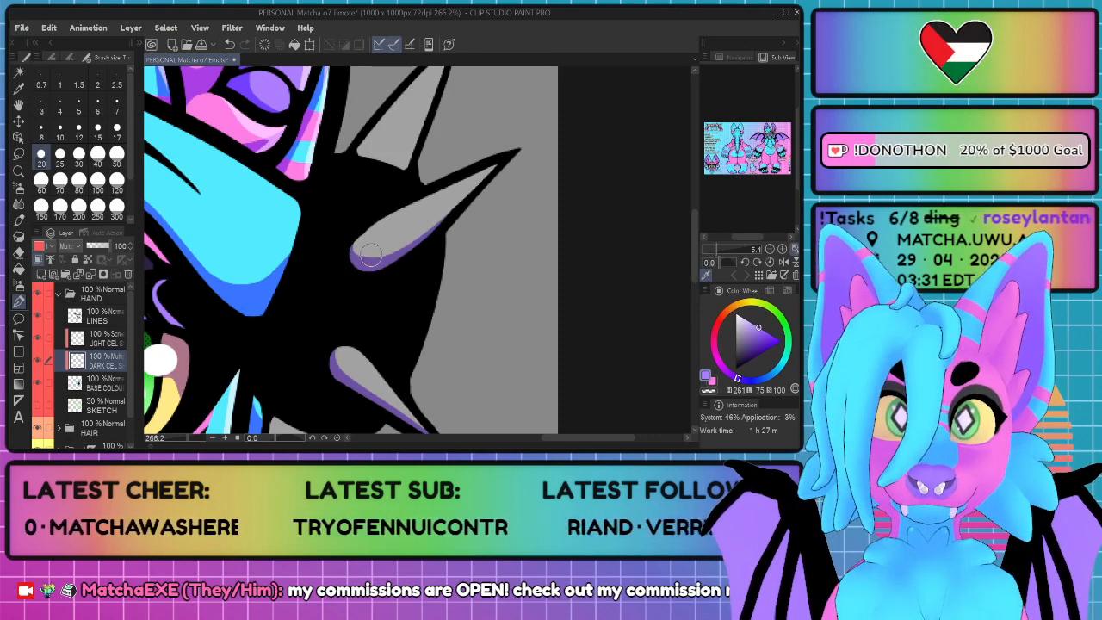
mouse_move(429, 160)
left_mouse_down()
mouse_move(385, 268)
mouse_move(353, 250)
mouse_move(392, 202)
left_mouse_up()
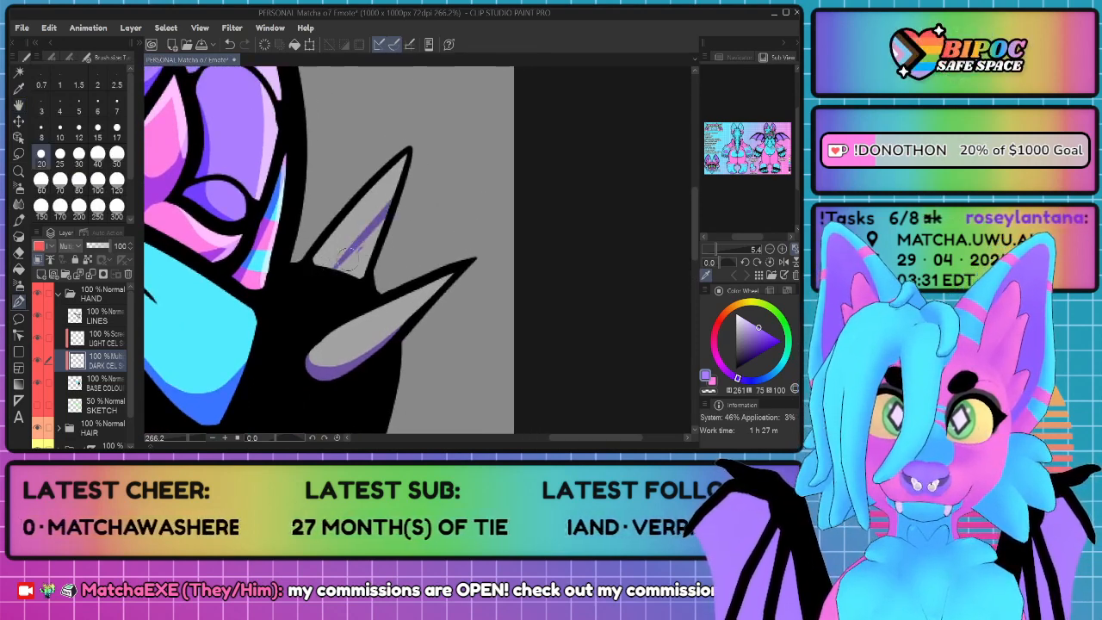
mouse_move(334, 272)
left_mouse_down()
mouse_move(377, 229)
mouse_move(352, 277)
mouse_move(340, 268)
mouse_move(375, 277)
mouse_move(381, 228)
mouse_move(399, 207)
mouse_move(324, 276)
mouse_move(377, 225)
left_mouse_up()
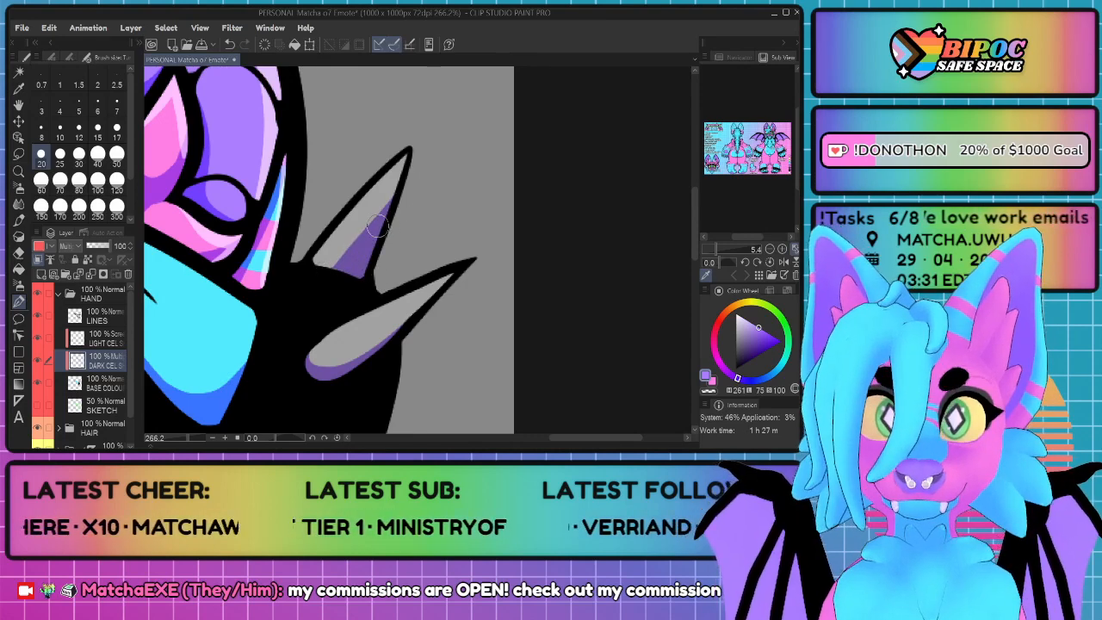
Step: Switch to the hand's light cel layer and paint a thin highlight streak along the lowest wristband spike
scroll(424, 174, "down", 6)
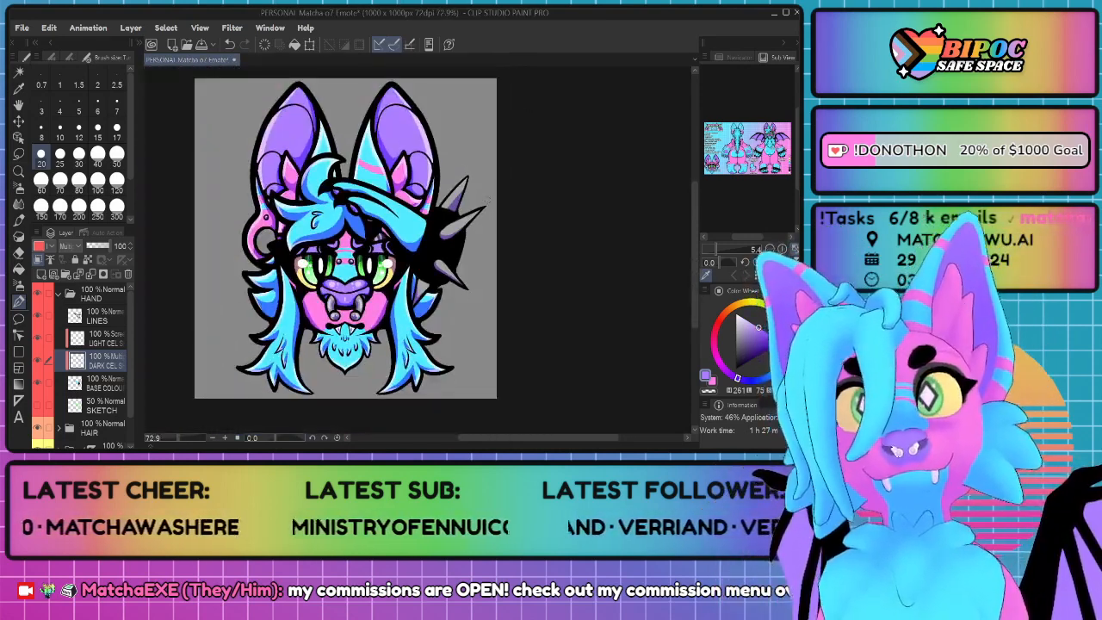
scroll(447, 239, "up", 3)
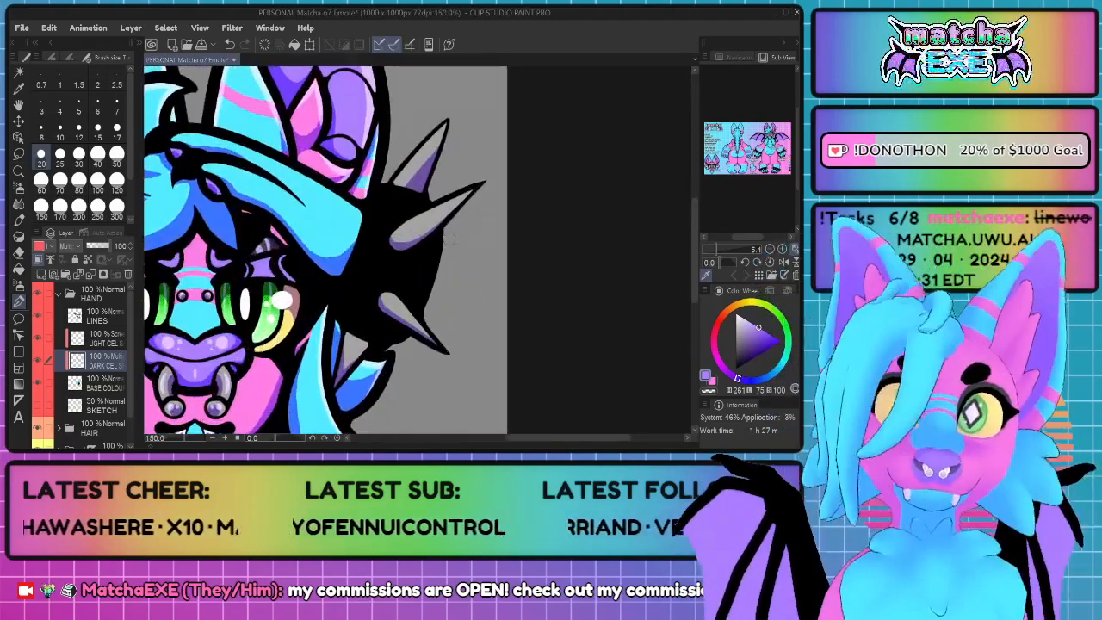
left_click(110, 343)
scroll(386, 348, "up", 3)
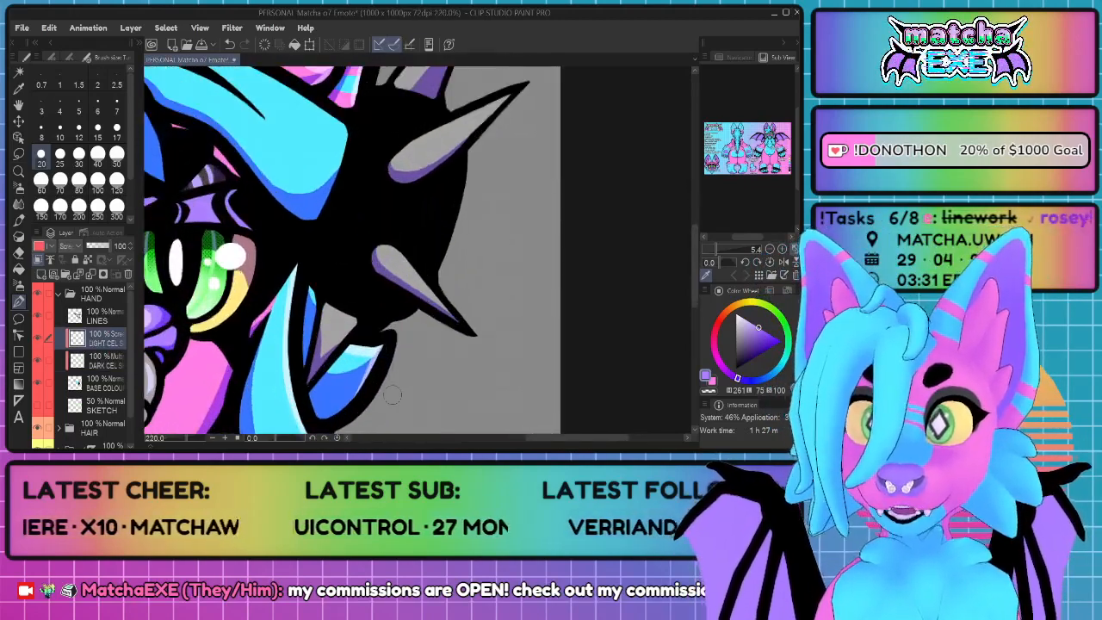
mouse_move(314, 297)
left_mouse_down()
mouse_move(277, 367)
mouse_move(310, 300)
left_mouse_up()
key("ctrl+z")
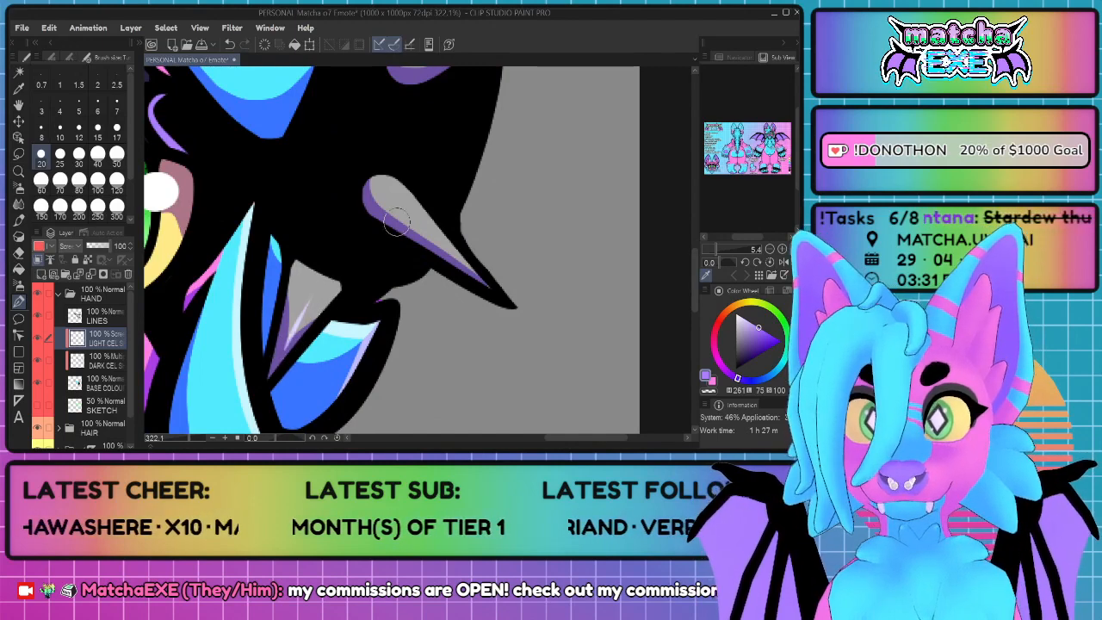
left_click_drag(395, 196, 463, 266)
key("ctrl+z")
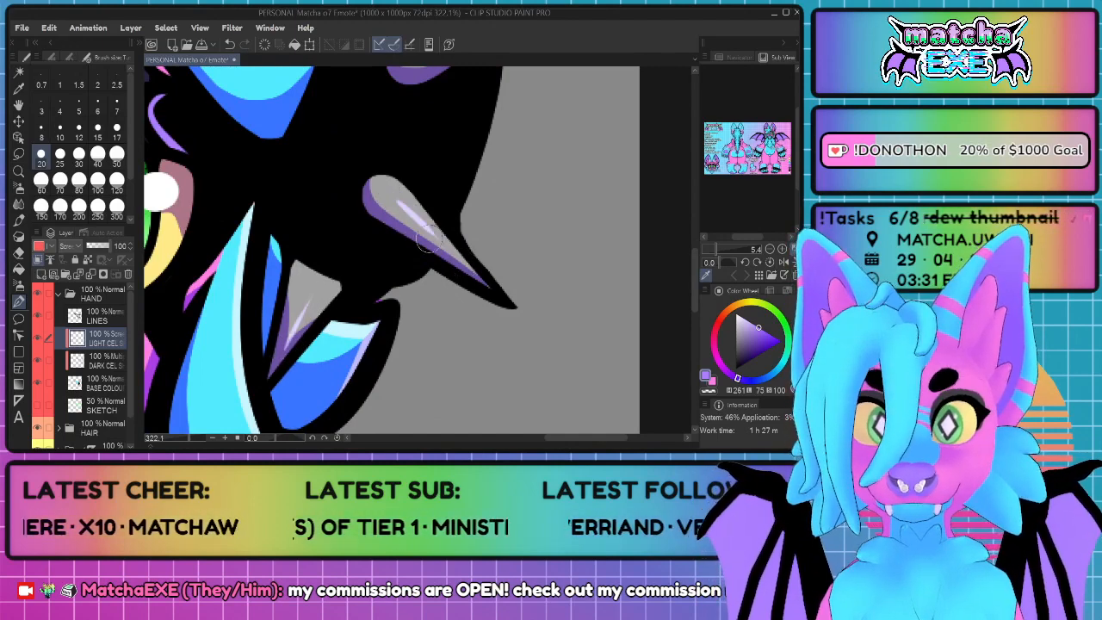
Step: Paint thin light cel highlight streaks lengthwise on the wristband's middle and upper spikes
left_click_drag(465, 129, 397, 262)
left_click_drag(431, 161, 403, 218)
left_click_drag(323, 238, 424, 188)
key("ctrl+z")
mouse_move(311, 227)
left_mouse_down()
mouse_move(325, 232)
mouse_move(435, 176)
left_mouse_up()
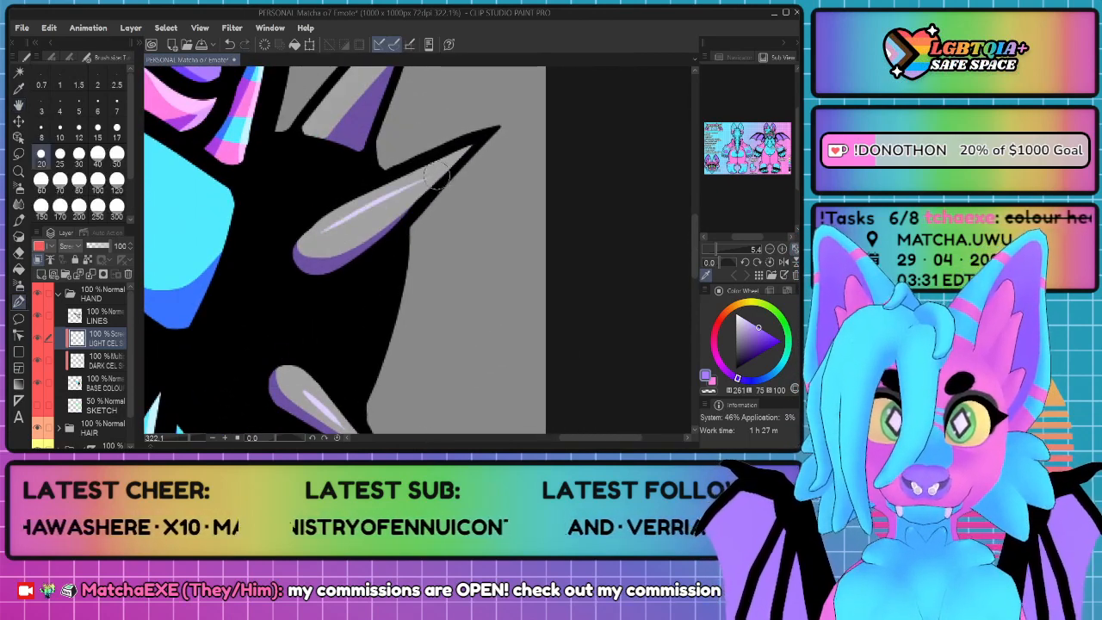
left_click_drag(370, 168, 346, 266)
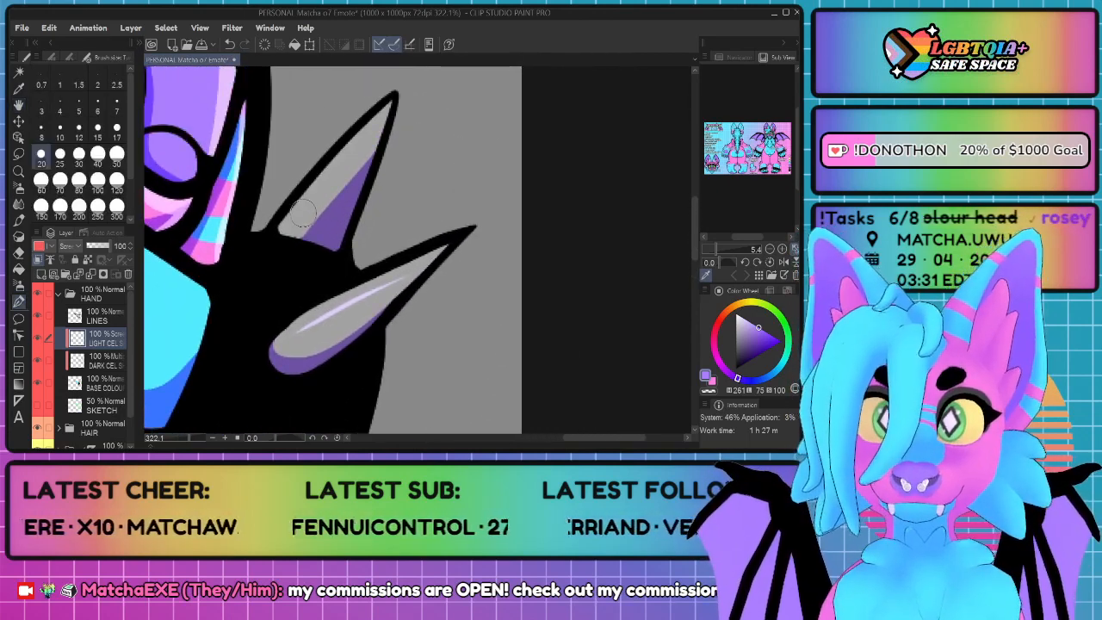
left_click_drag(301, 218, 368, 141)
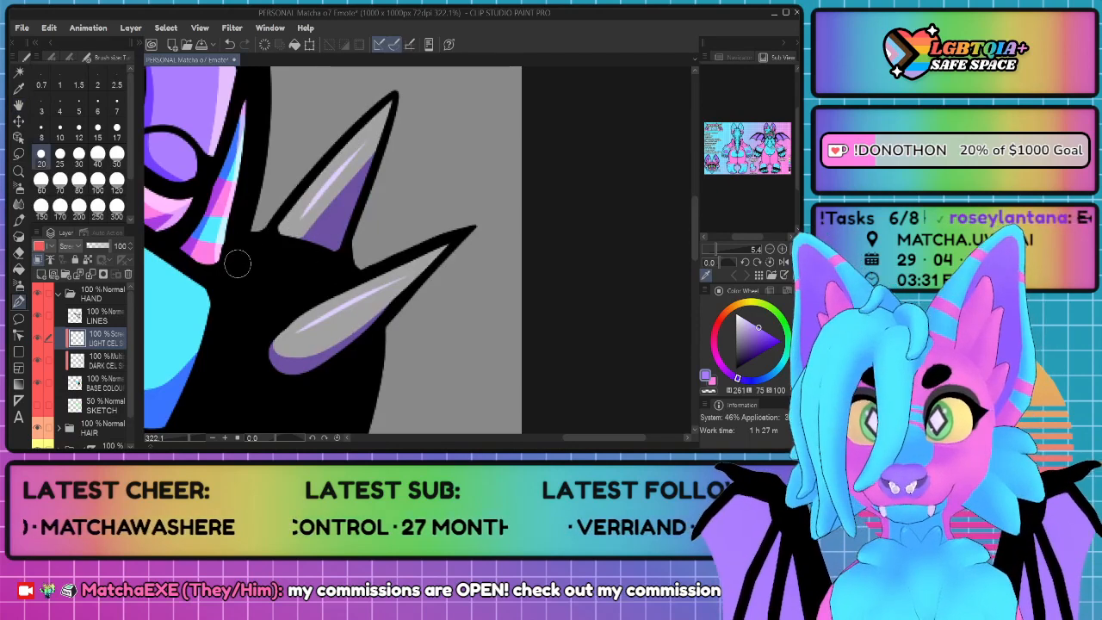
Step: Paint tapered purple highlights along the left, top and right edges of the black wristband
left_click_drag(232, 308, 235, 284)
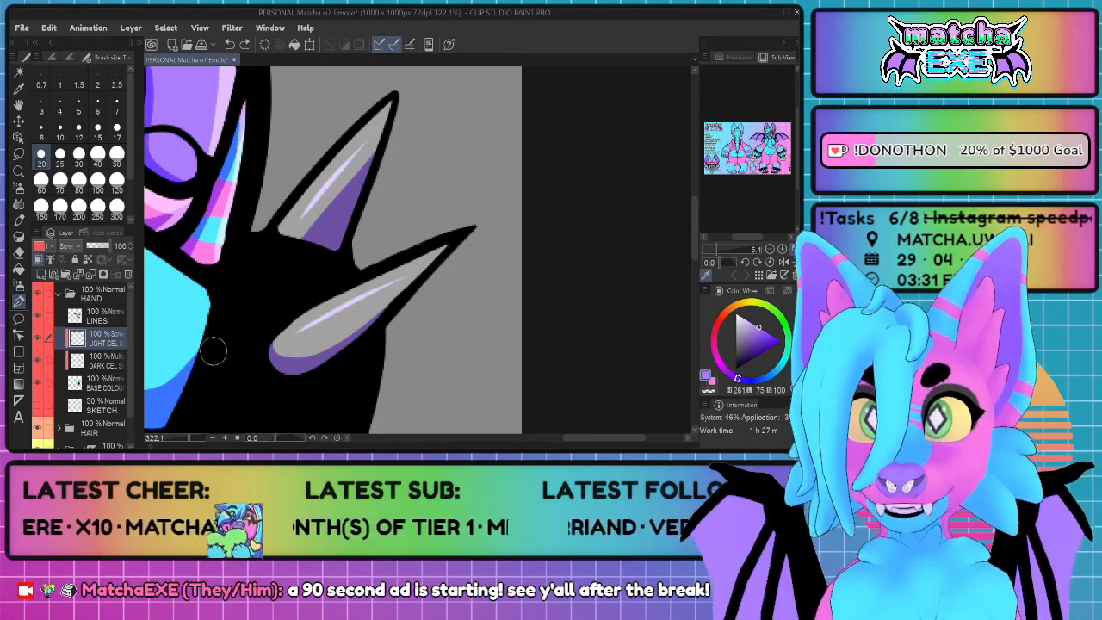
left_click_drag(211, 381, 252, 259)
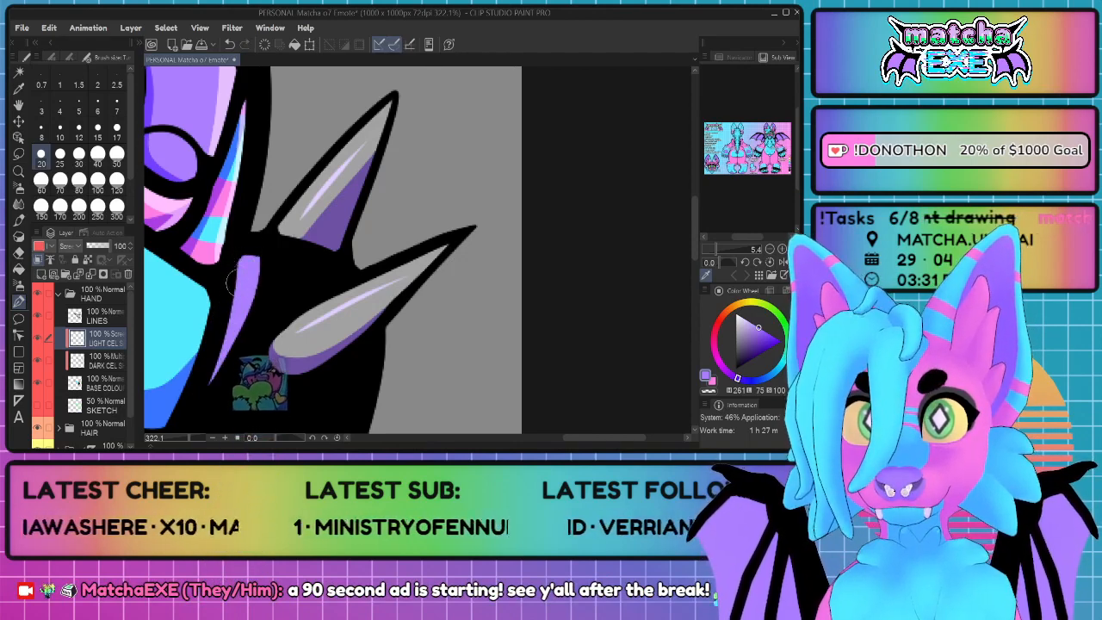
left_click_drag(248, 265, 349, 278)
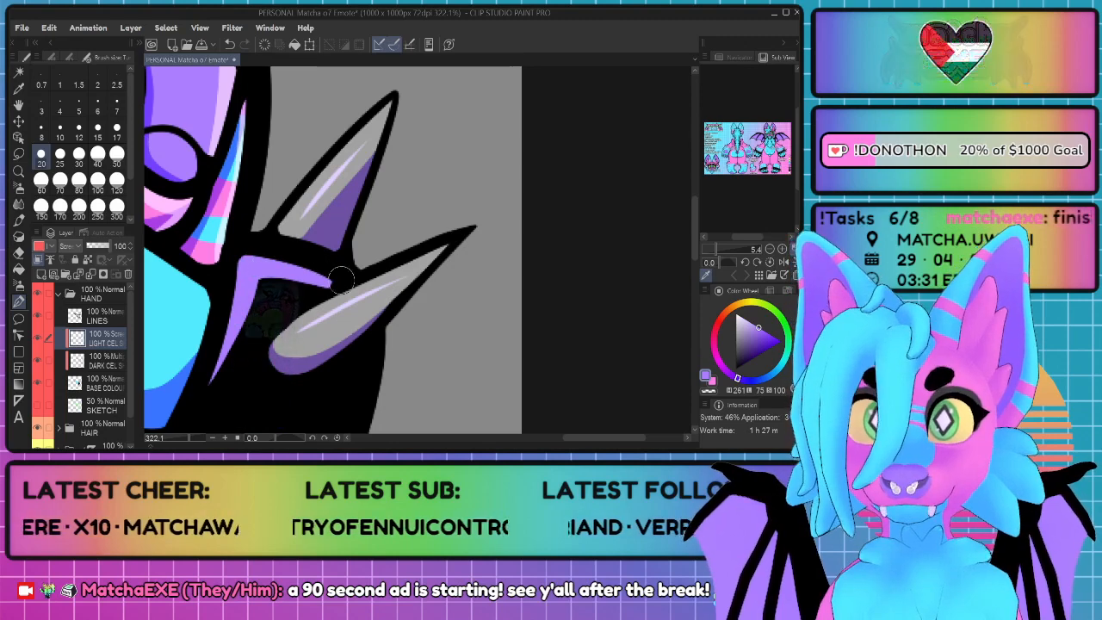
key("space")
left_click_drag(390, 320, 404, 189)
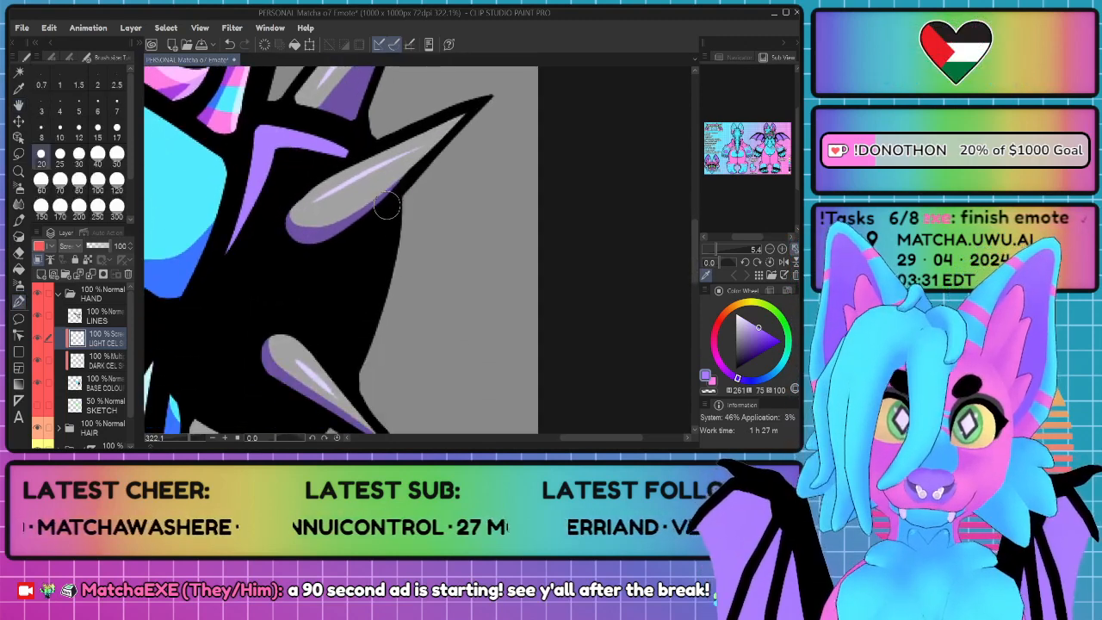
mouse_move(365, 279)
left_mouse_down()
mouse_move(379, 235)
mouse_move(355, 317)
left_mouse_up()
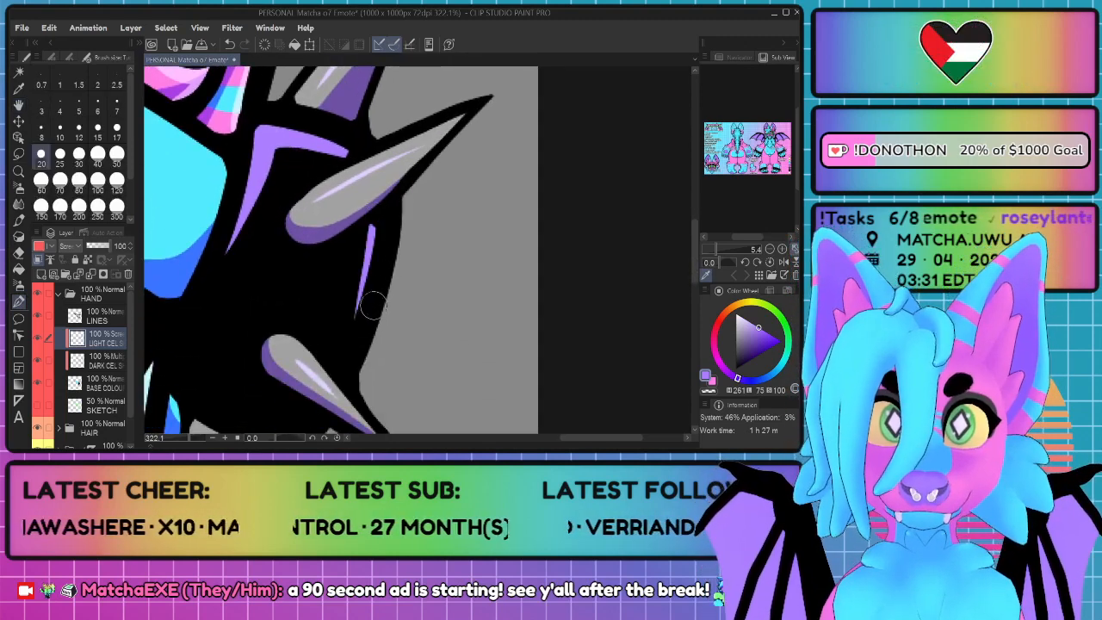
Step: Extend the wristband's left purple highlight down its full length and hook it around the lower corner
key("space")
left_click_drag(283, 317, 436, 231)
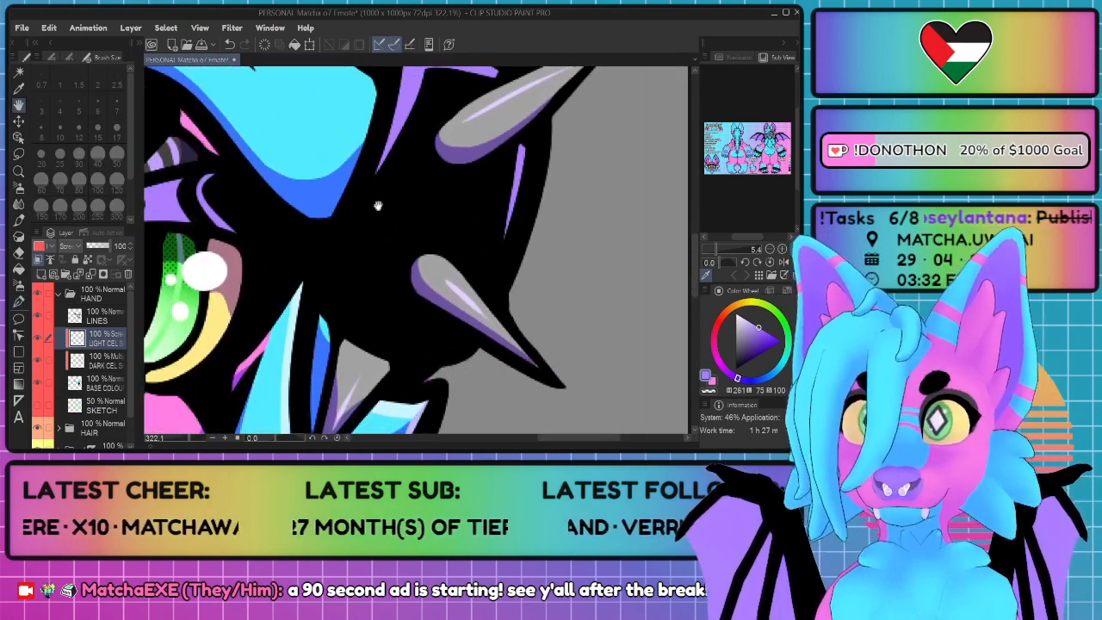
mouse_move(330, 287)
left_mouse_down()
mouse_move(374, 189)
mouse_move(392, 96)
left_mouse_up()
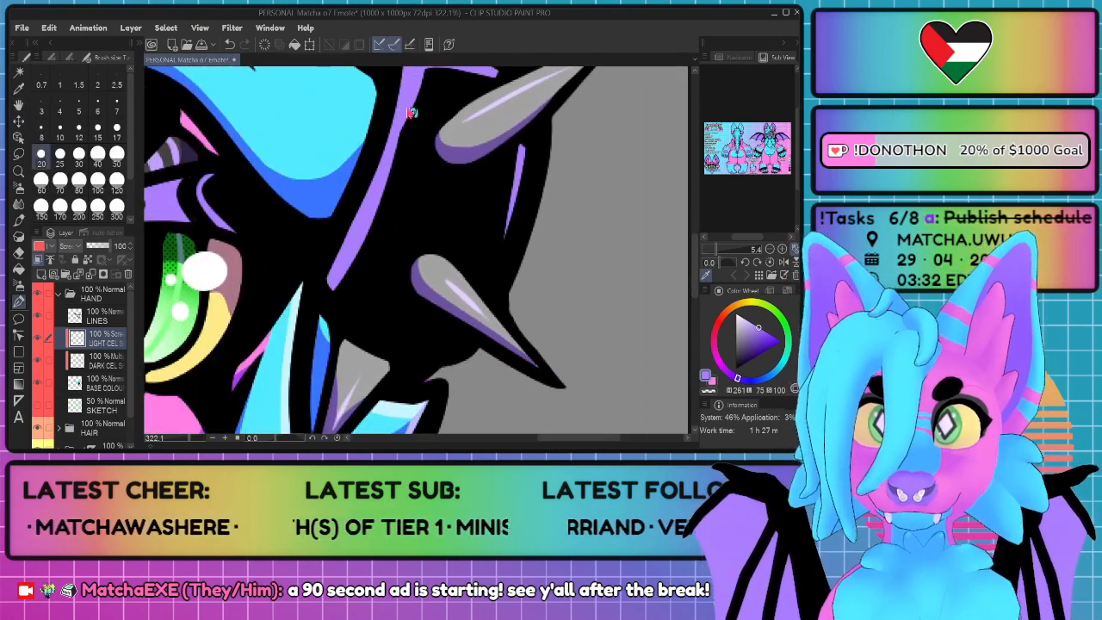
key("ctrl+z")
key("ctrl+z")
key("ctrl+z")
mouse_move(411, 82)
left_mouse_down()
mouse_move(392, 157)
mouse_move(328, 277)
left_mouse_up()
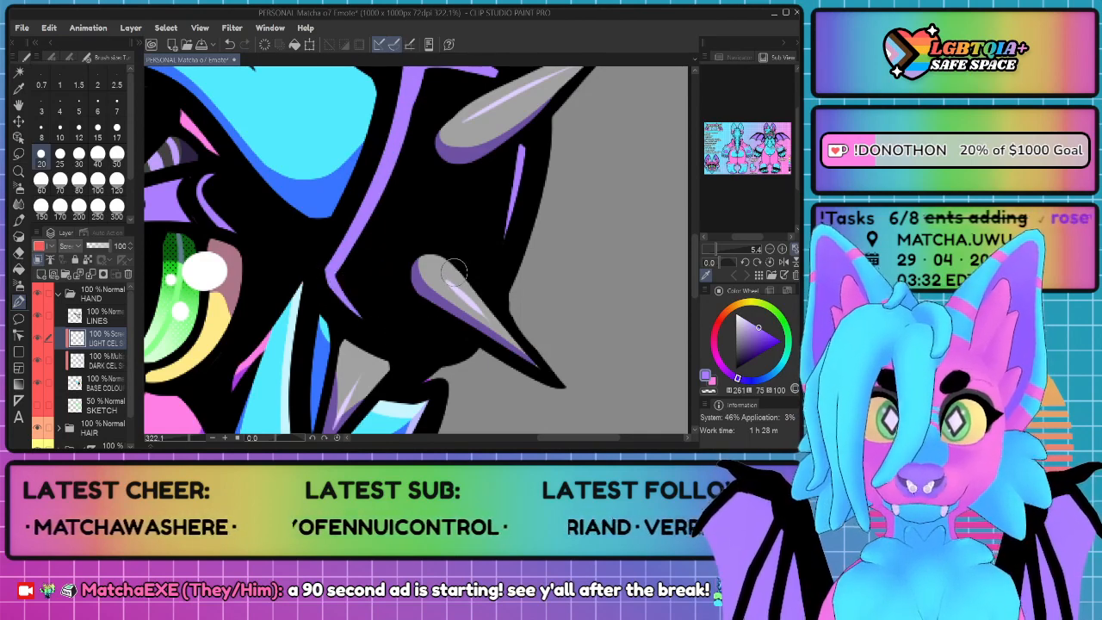
Step: Paint light cel highlights along the upper edges of both fingers and on their claws and purple pads
scroll(407, 252, "down", 5)
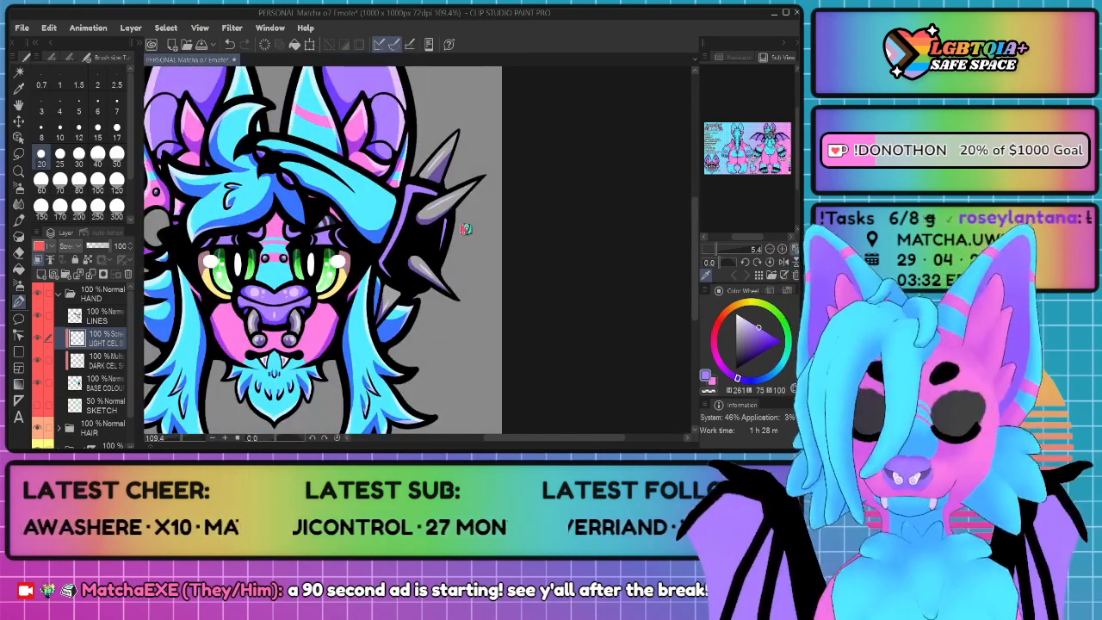
scroll(349, 179, "up", 4)
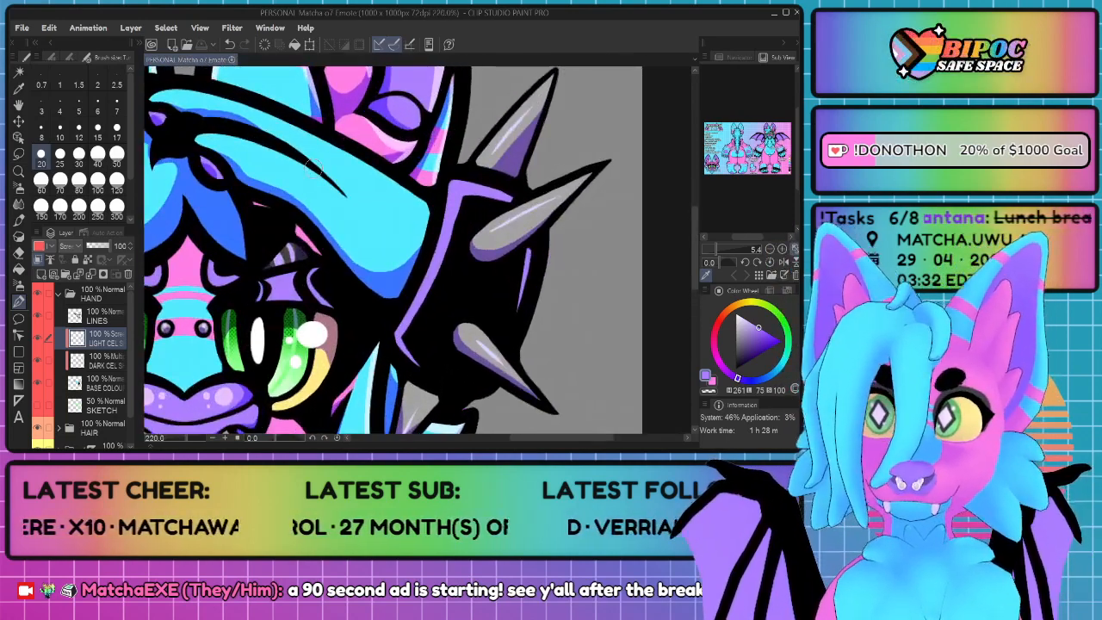
key("space")
mouse_move(305, 162)
left_mouse_down()
mouse_move(420, 241)
mouse_move(372, 257)
left_mouse_up()
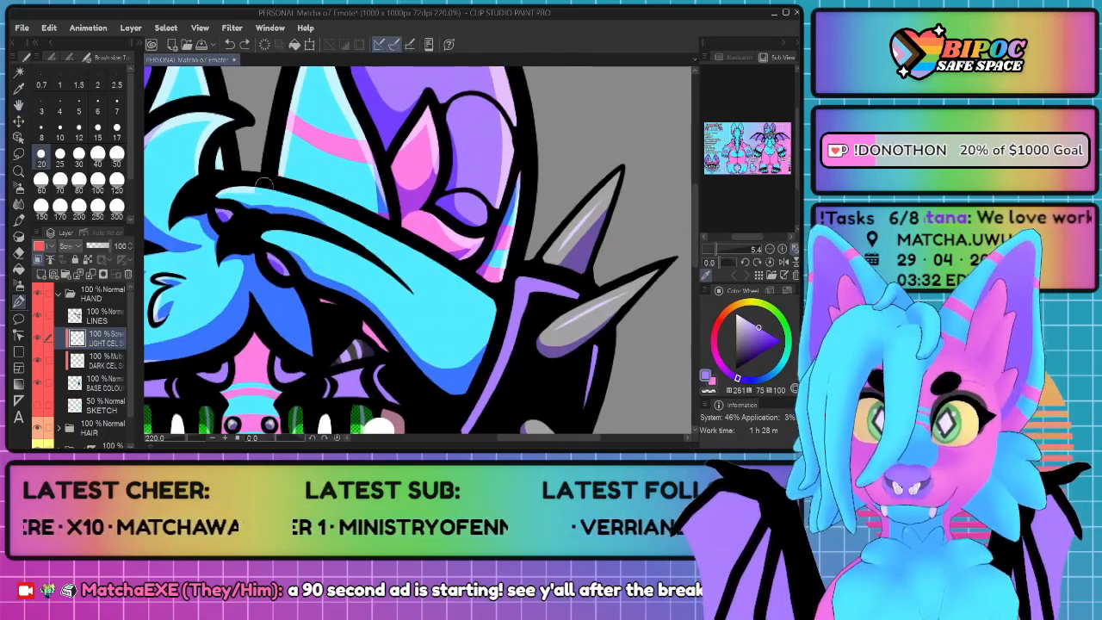
mouse_move(335, 207)
left_mouse_down()
mouse_move(417, 254)
mouse_move(497, 327)
left_mouse_up()
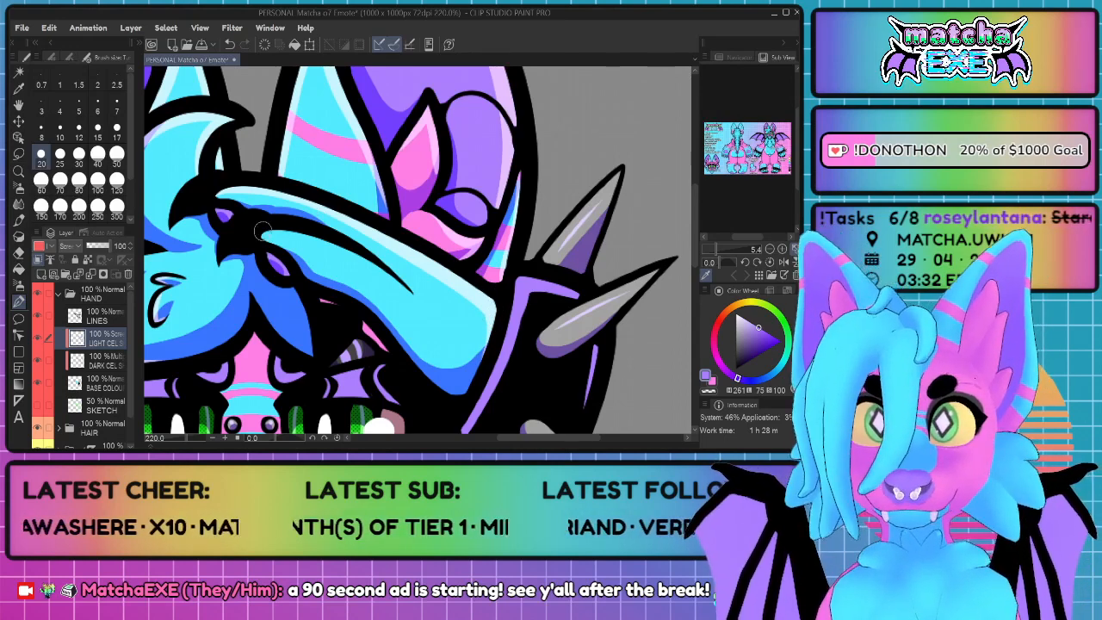
mouse_move(272, 231)
left_mouse_down()
mouse_move(349, 254)
mouse_move(403, 290)
left_mouse_up()
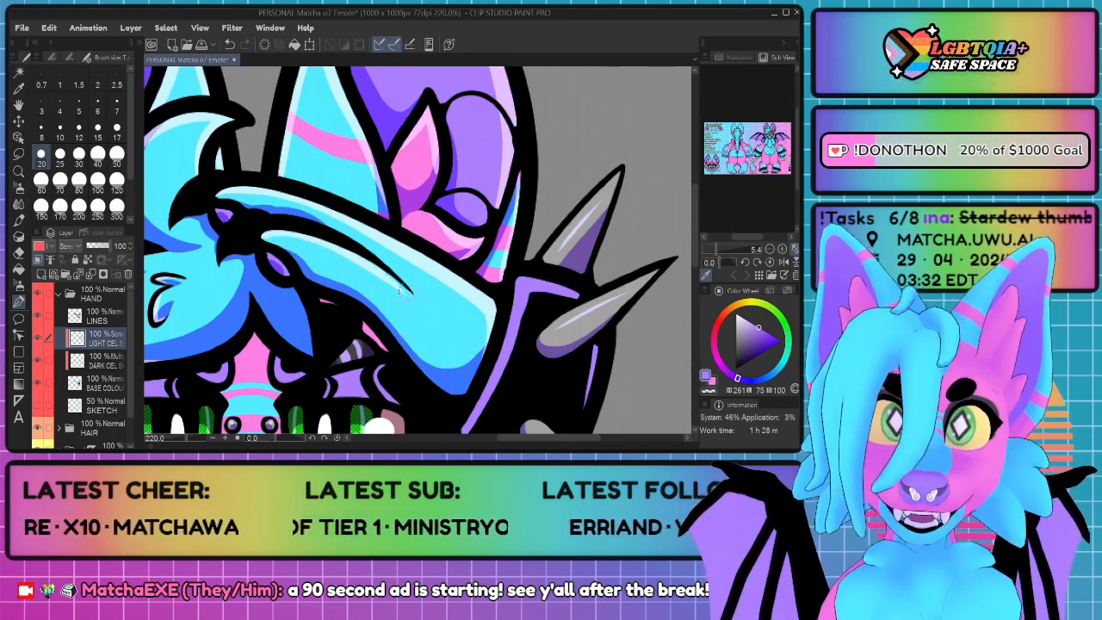
key("ctrl+z")
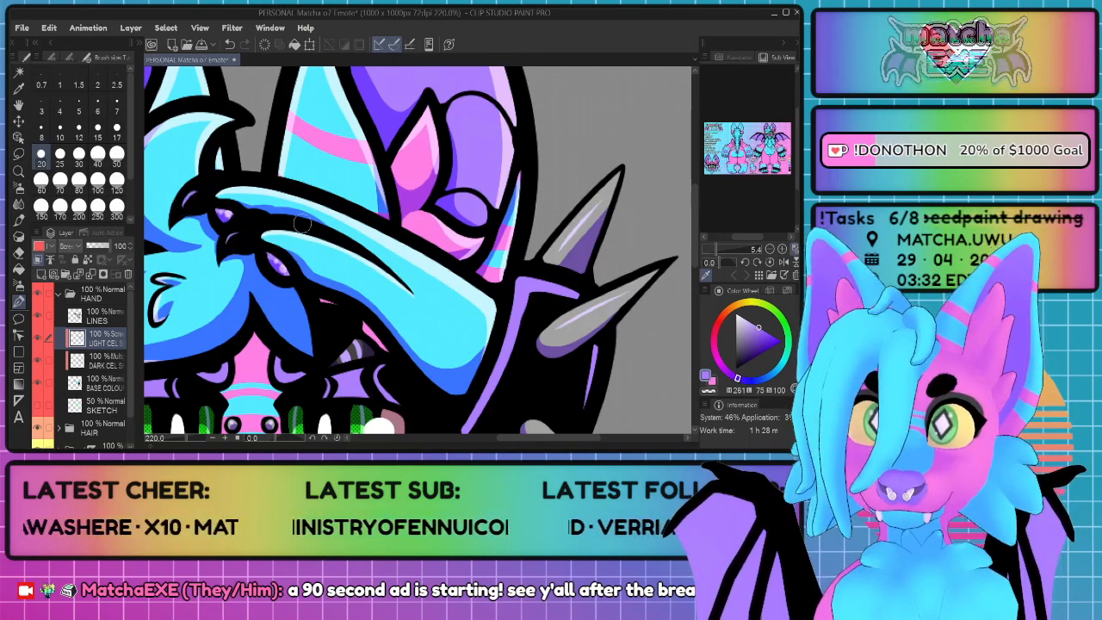
Step: Collapse the HAND folder and hide the Paper layer to give the whole emote a transparent background
scroll(381, 231, "down", 5)
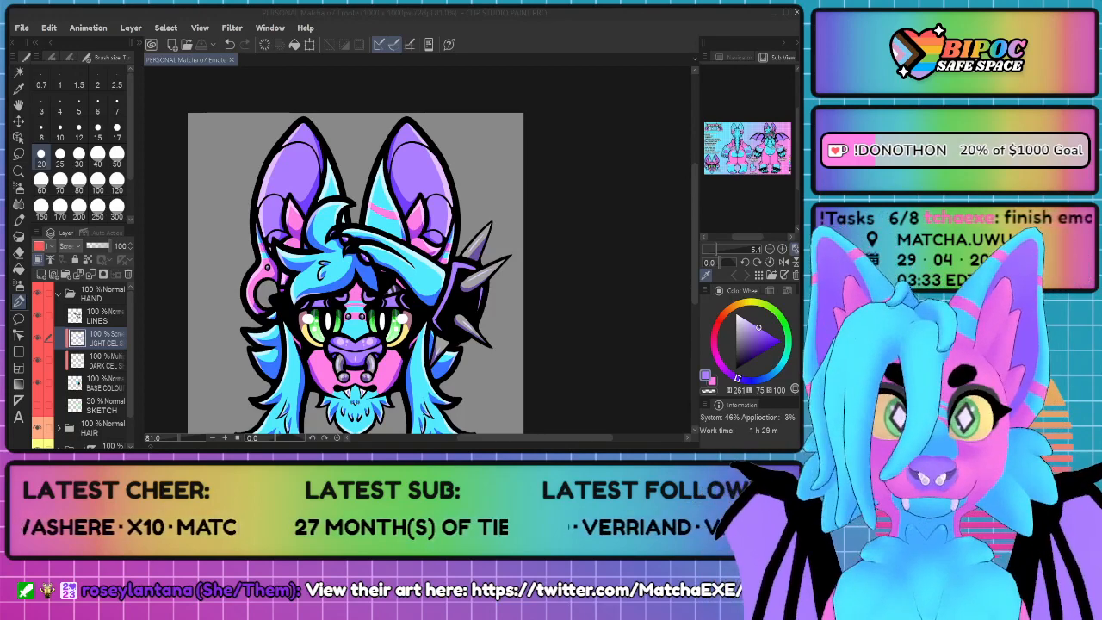
key("space")
left_click_drag(365, 284, 381, 250)
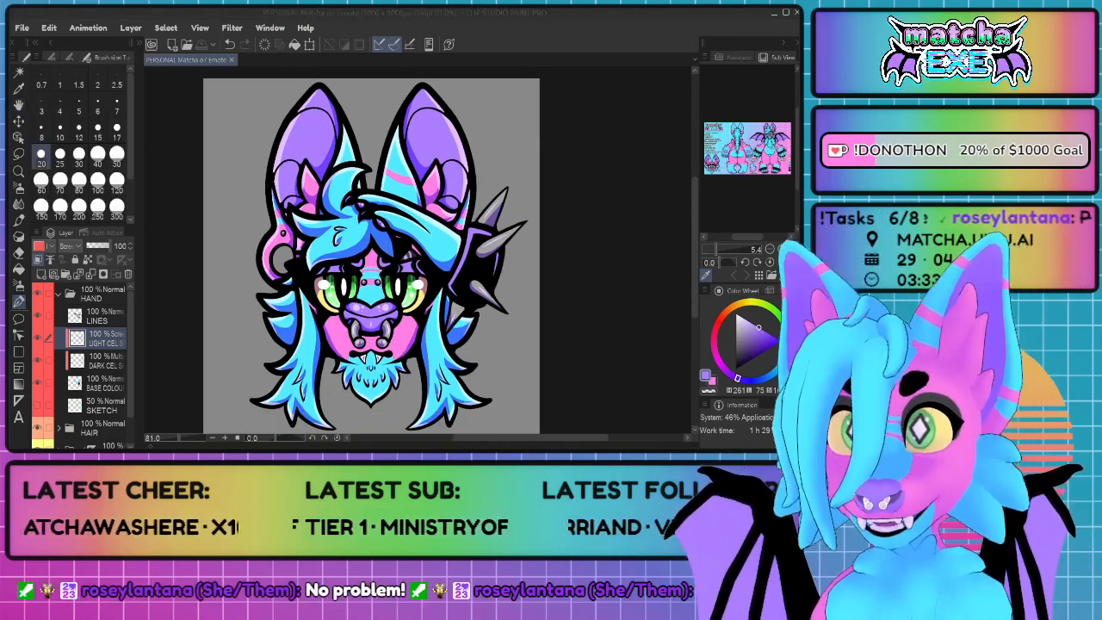
key("ctrl+0")
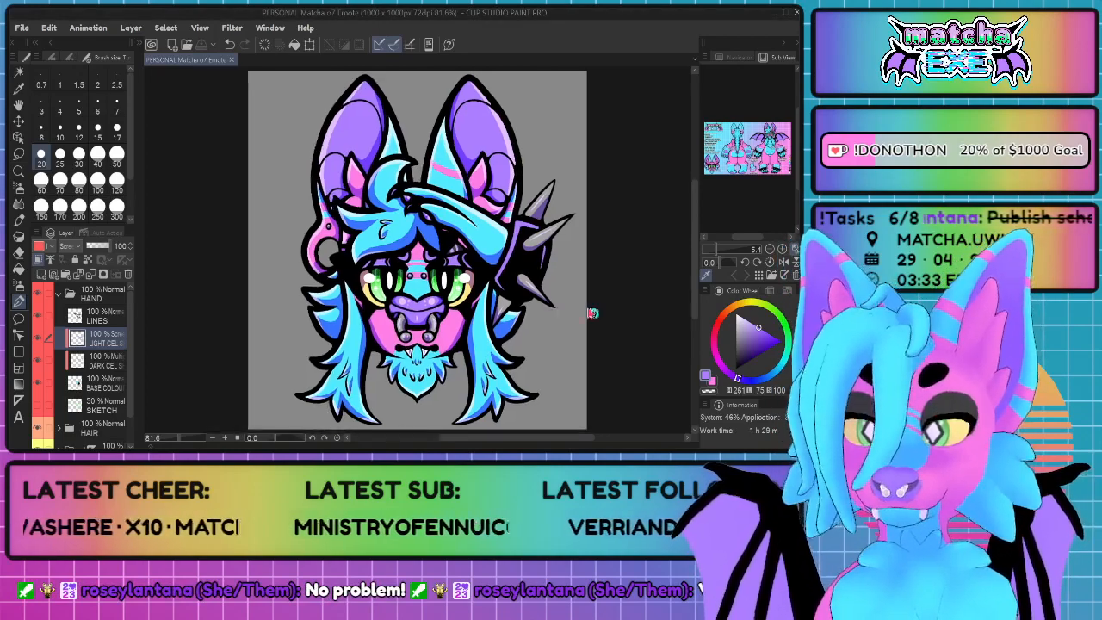
key("space")
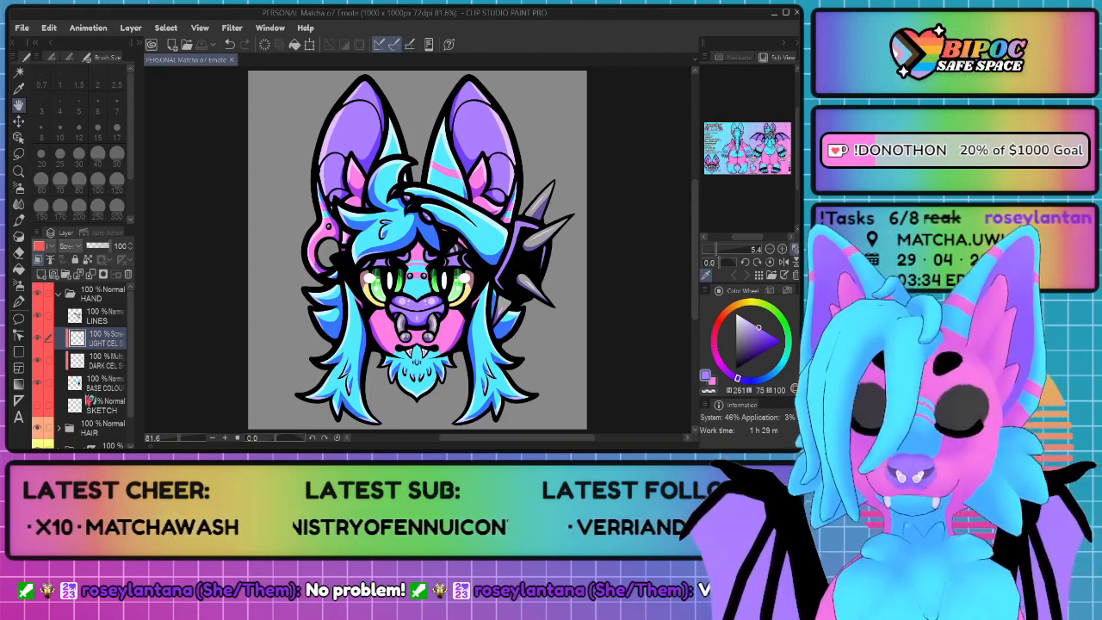
left_click(60, 294)
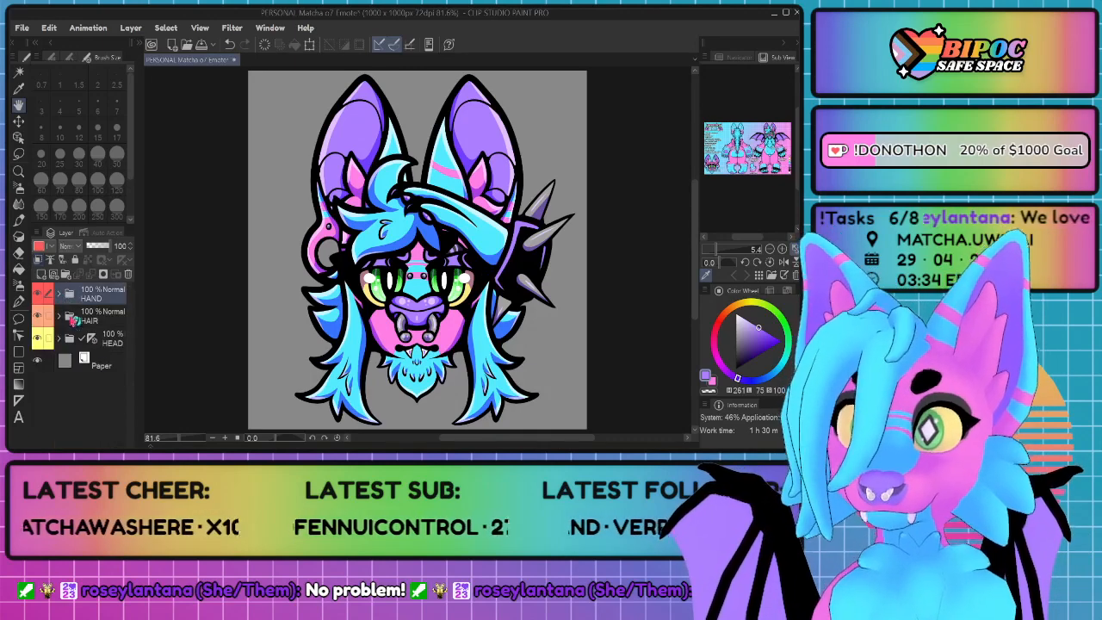
left_click(38, 361)
Step: Check how the transparent emote reads at very small display sizes and save the file
scroll(442, 303, "down", 5)
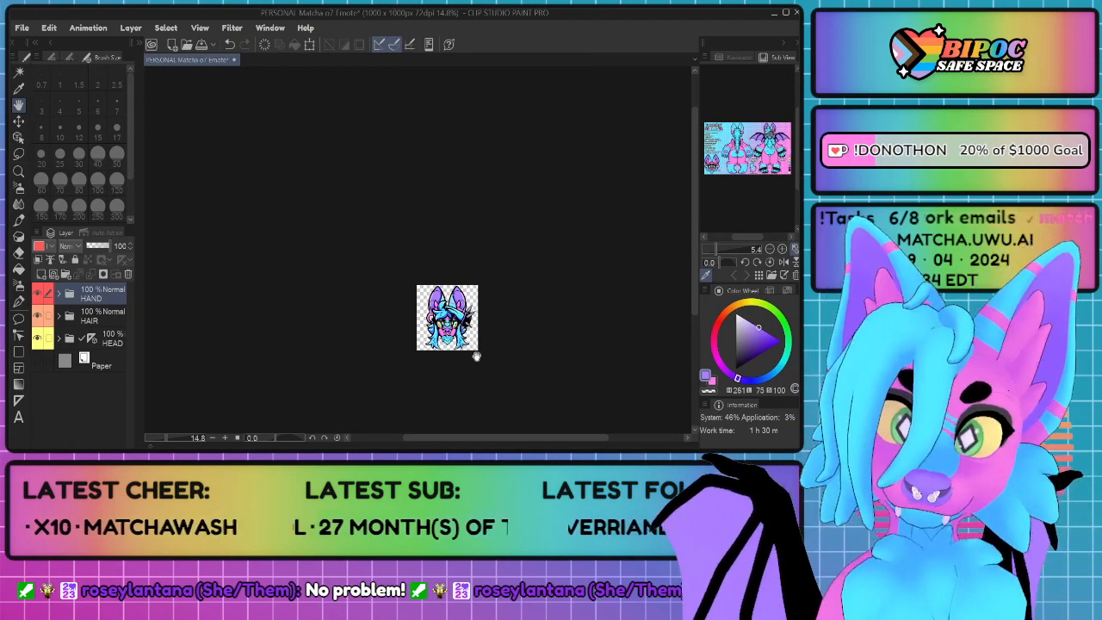
scroll(476, 356, "up", 2)
scroll(477, 355, "down", 5)
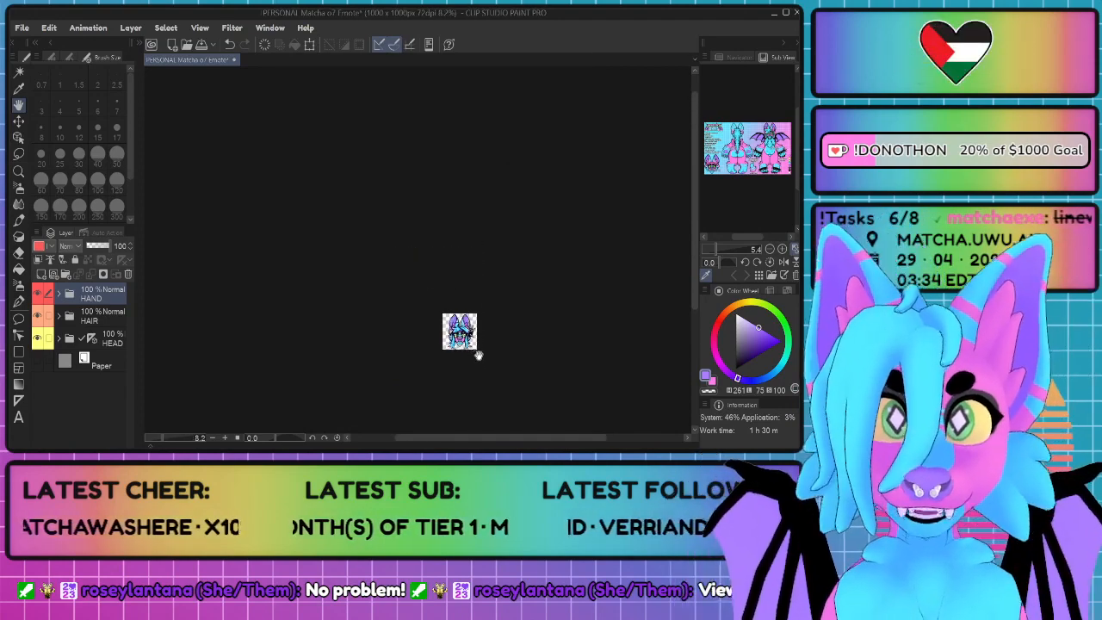
scroll(478, 356, "up", 3)
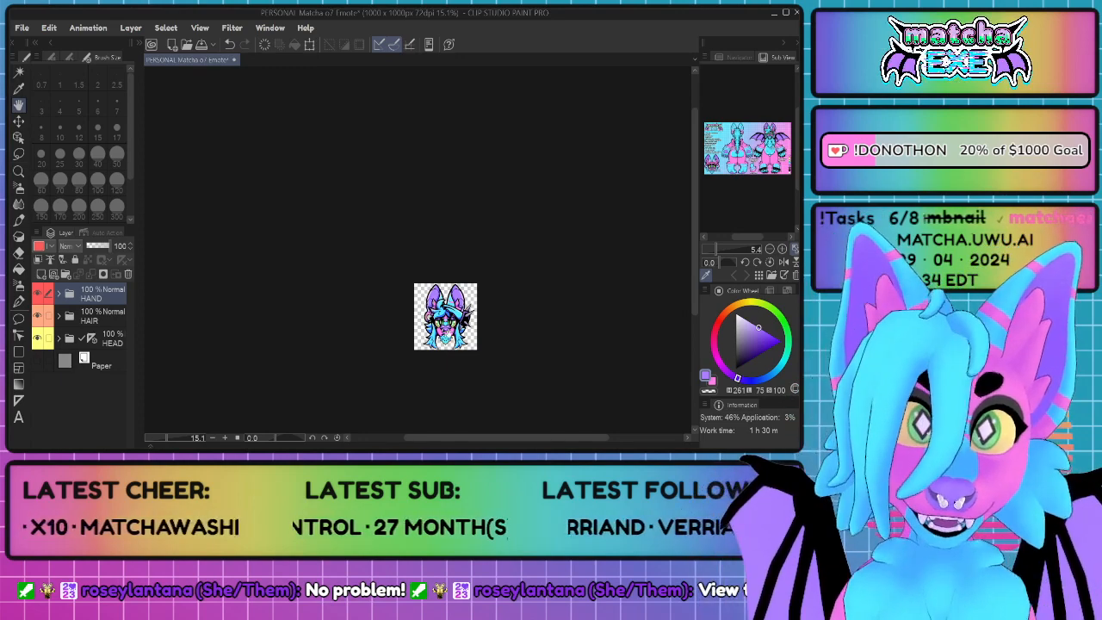
scroll(487, 366, "up", 4)
scroll(465, 349, "up", 1)
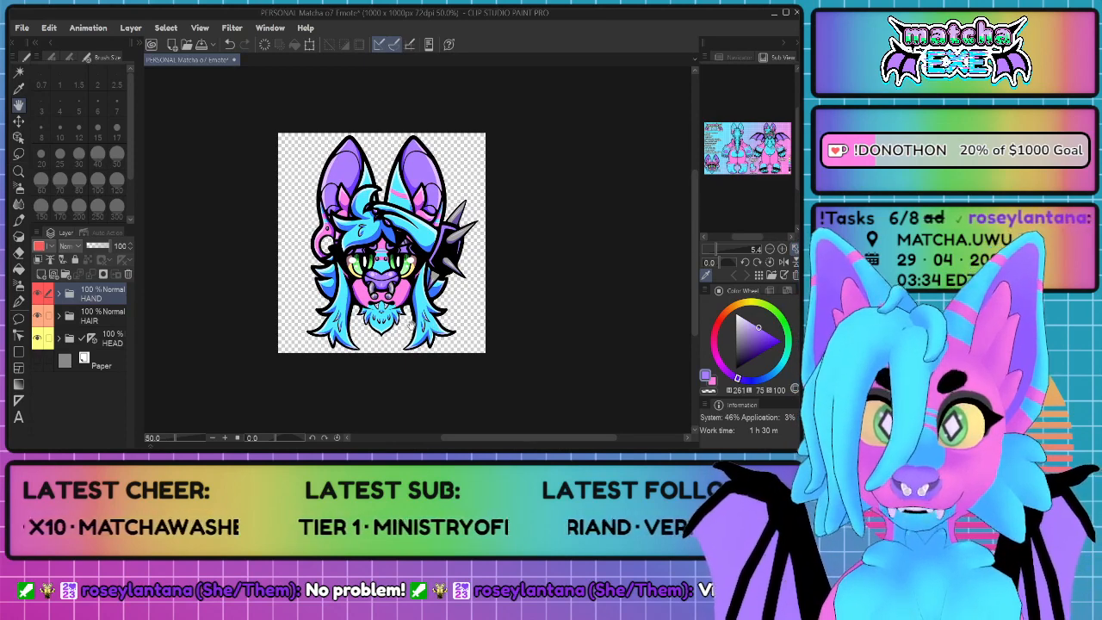
key("ctrl+s")
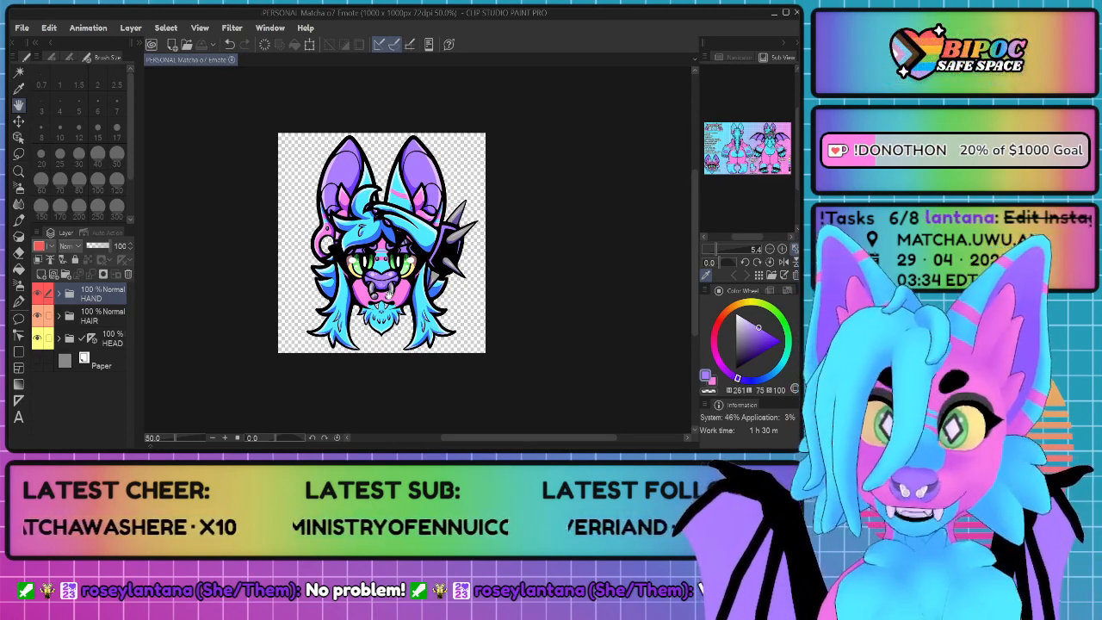
Step: Close the finished PERSONAL Matcha o7 Emote document
scroll(325, 232, "up", 2)
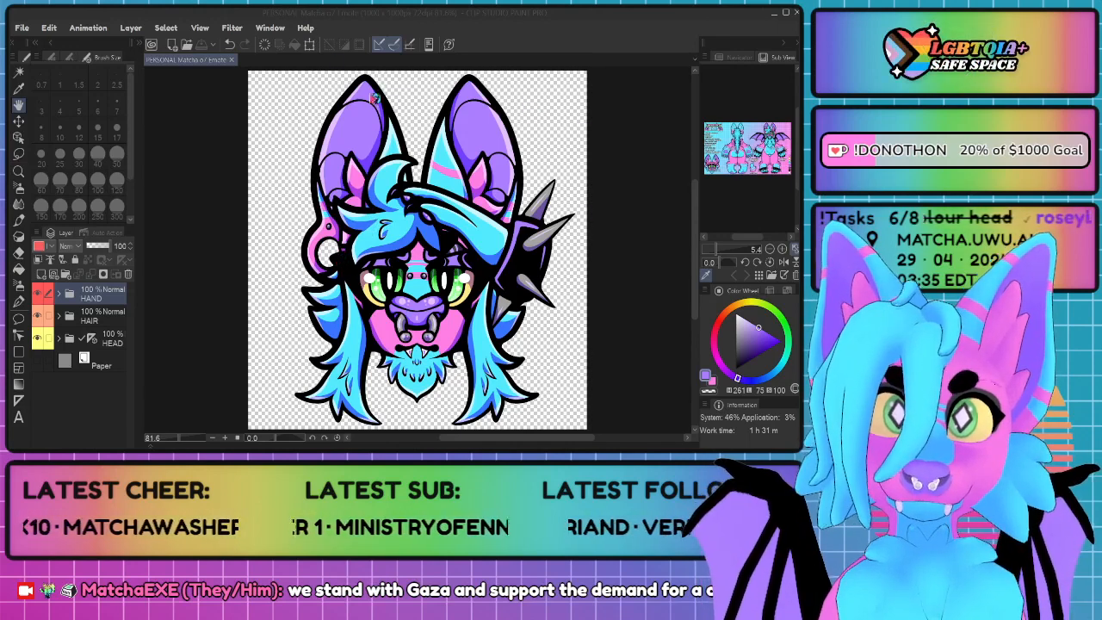
left_click(313, 47)
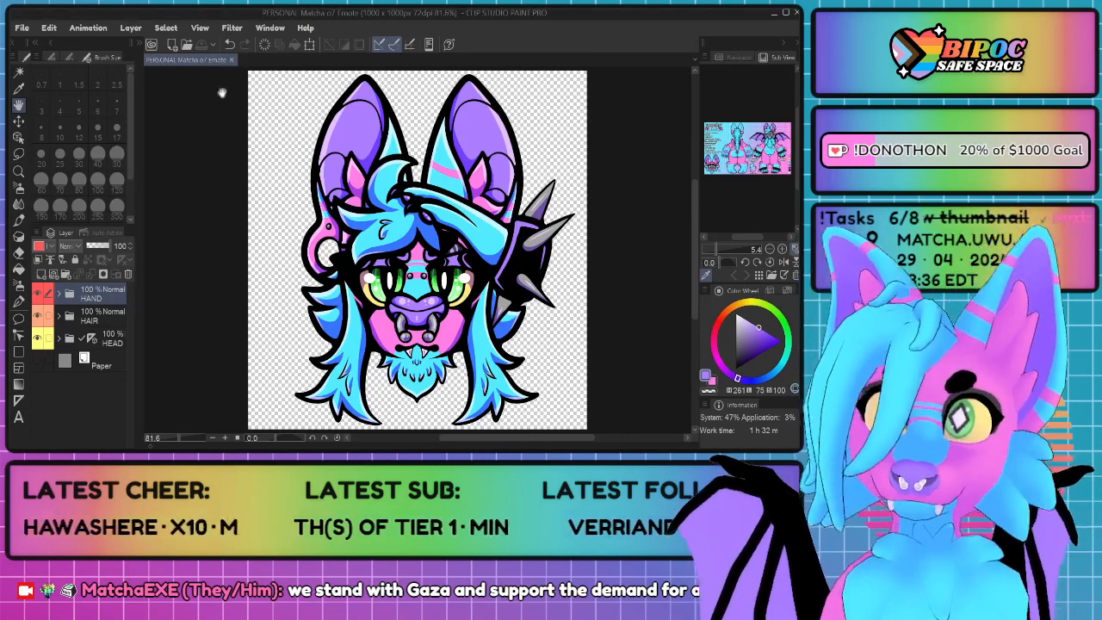
left_click(231, 59)
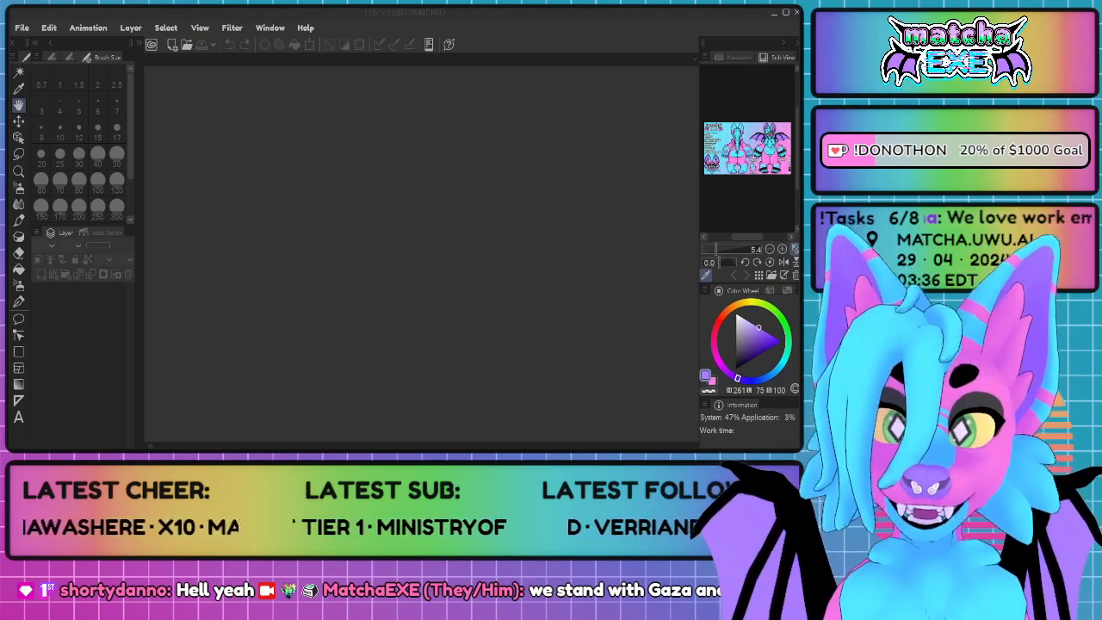
left_click(310, 435)
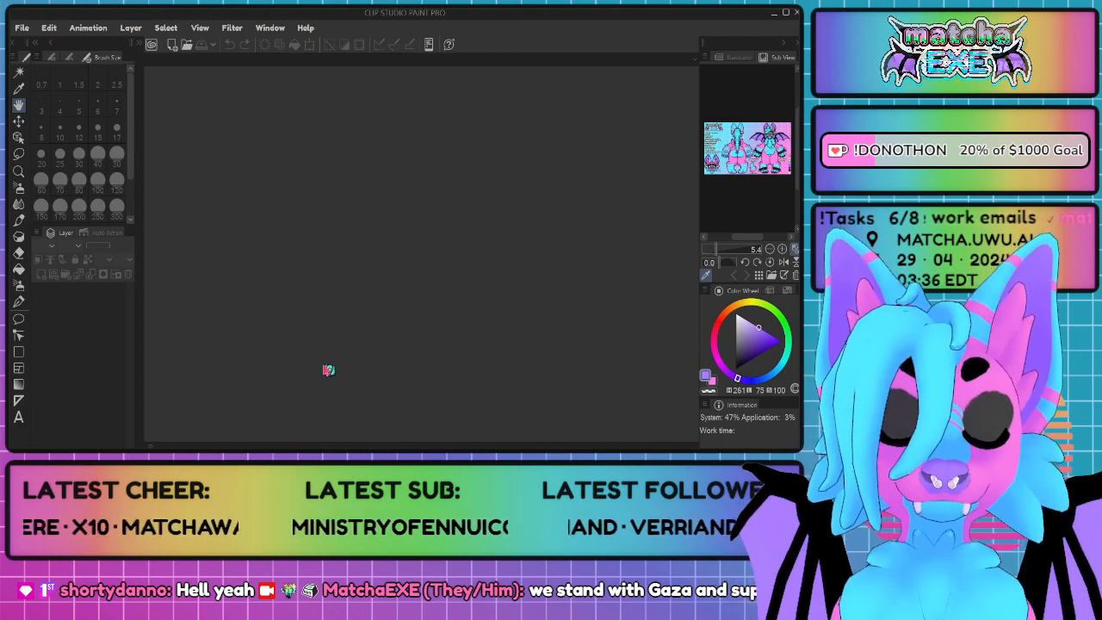